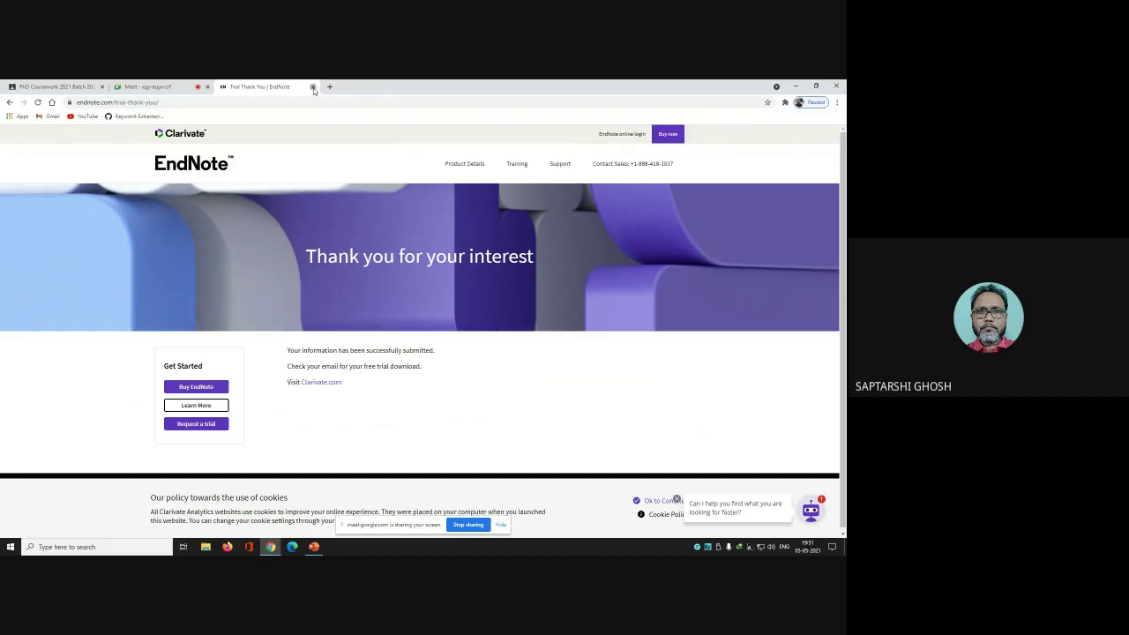
Step: Sign the paused Chrome profile back in with the account password, closing the EndNote trial thank-you page
click(809, 103)
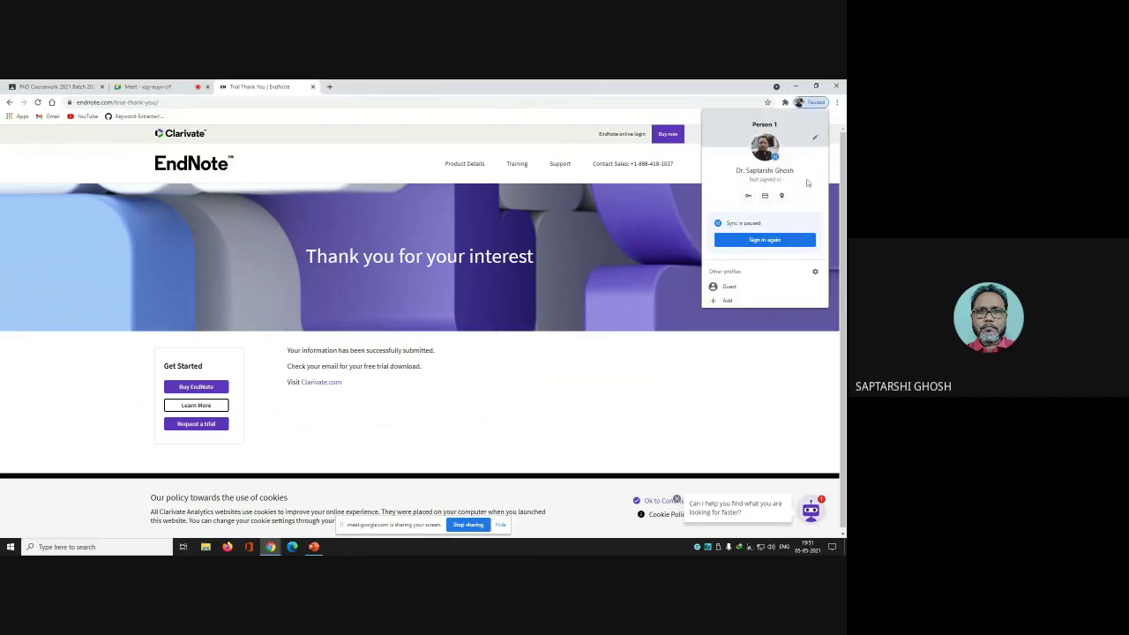
click(758, 240)
click(279, 88)
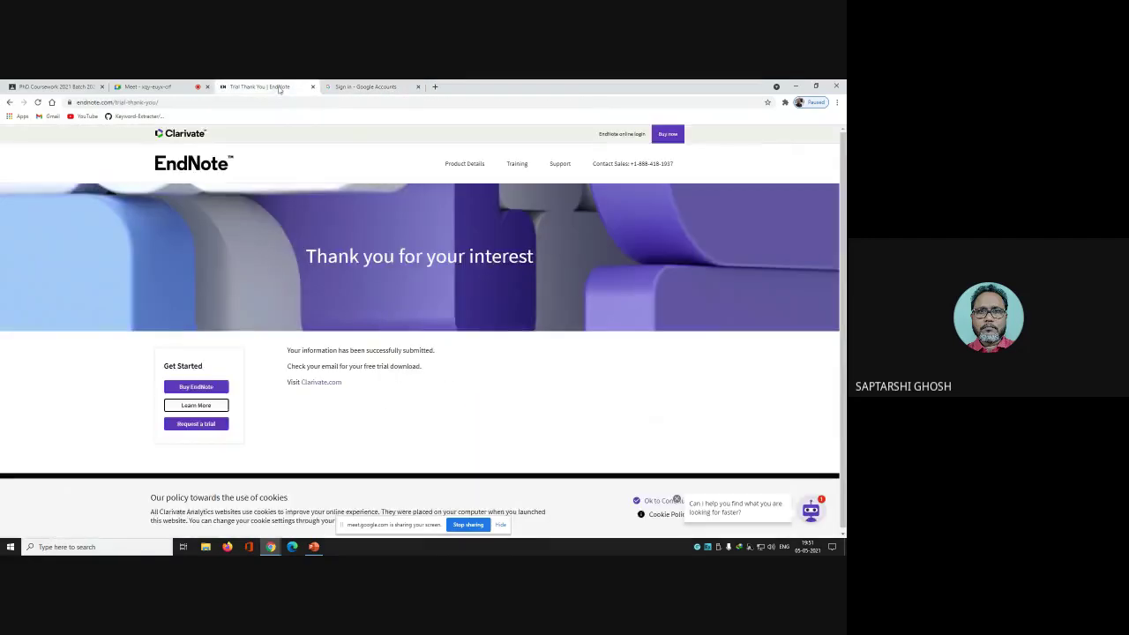
click(312, 86)
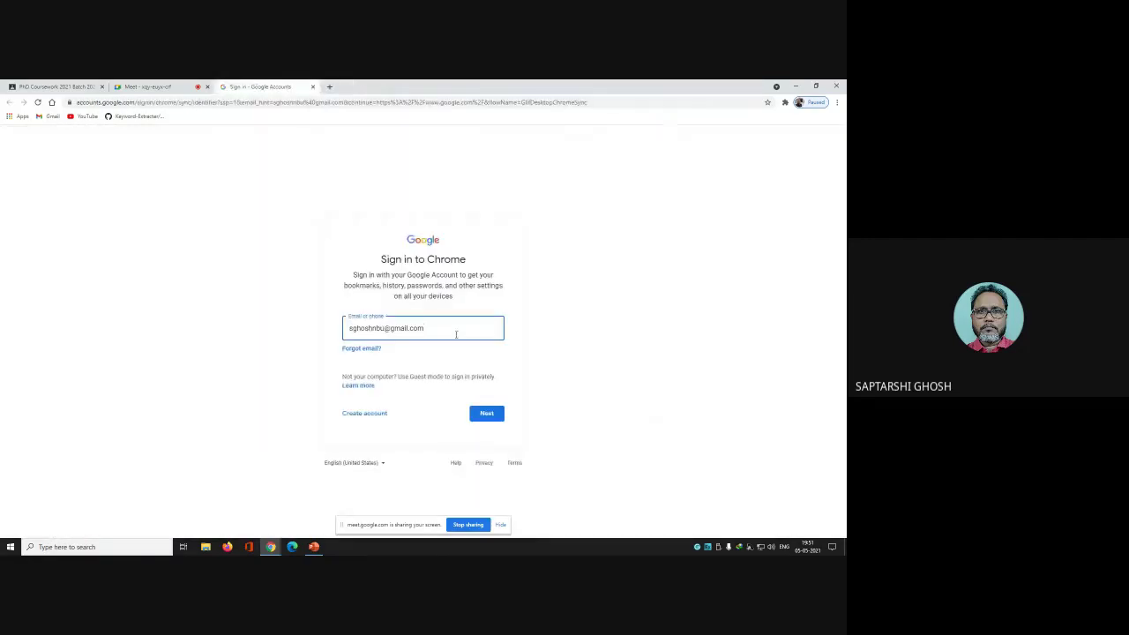
click(486, 413)
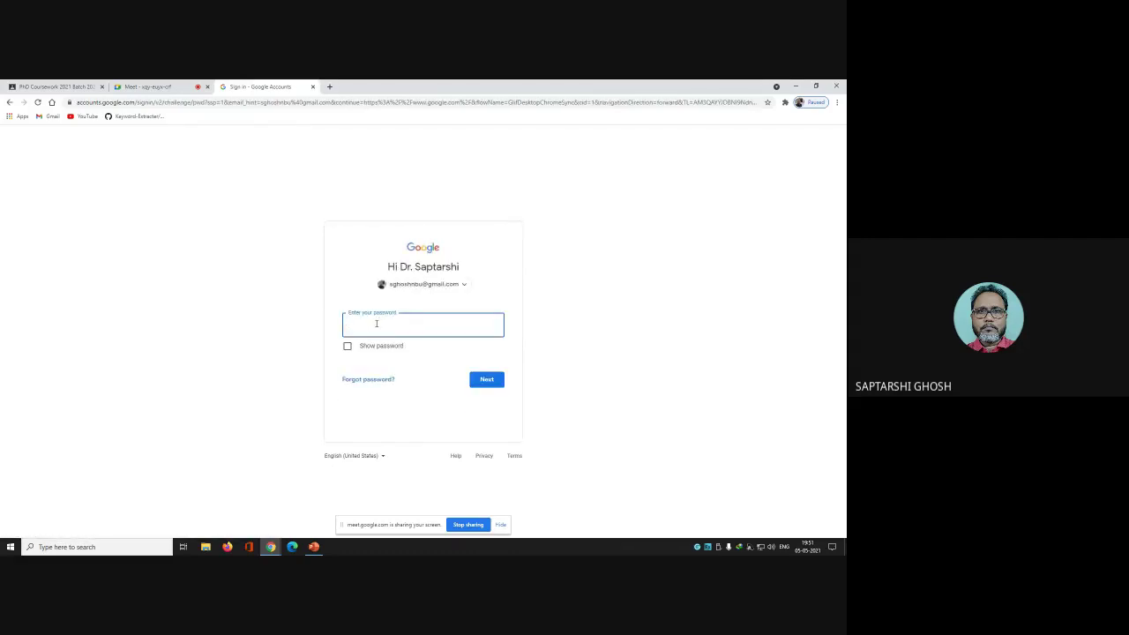
click(490, 380)
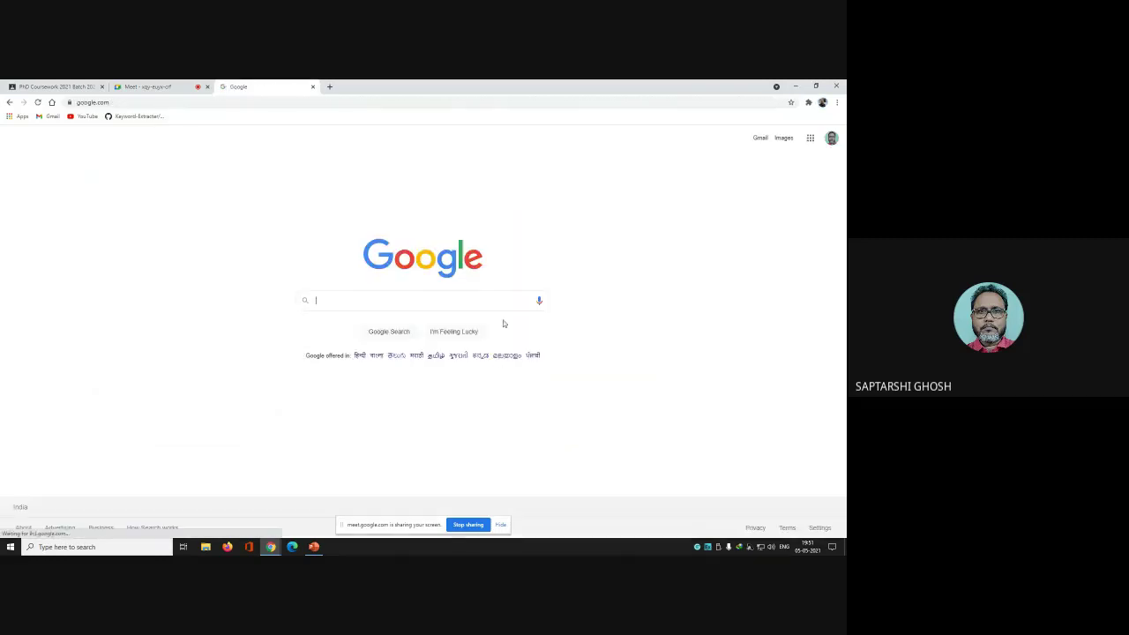
Step: Switch to the personal Google account, dismiss the password safety notice and open the Gmail inbox
click(830, 137)
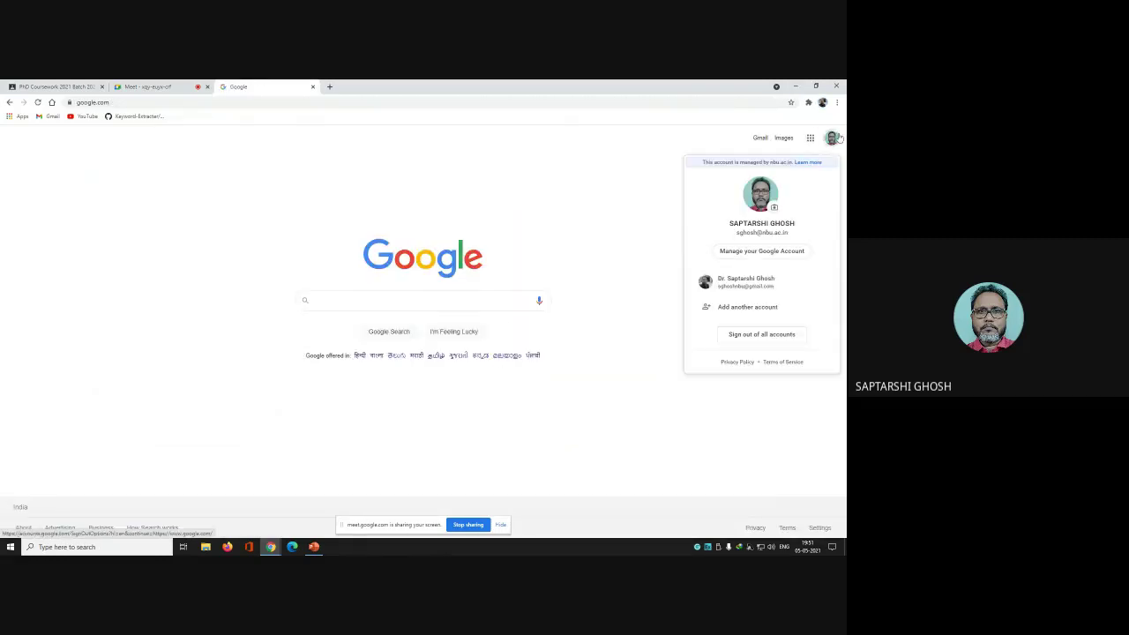
click(733, 282)
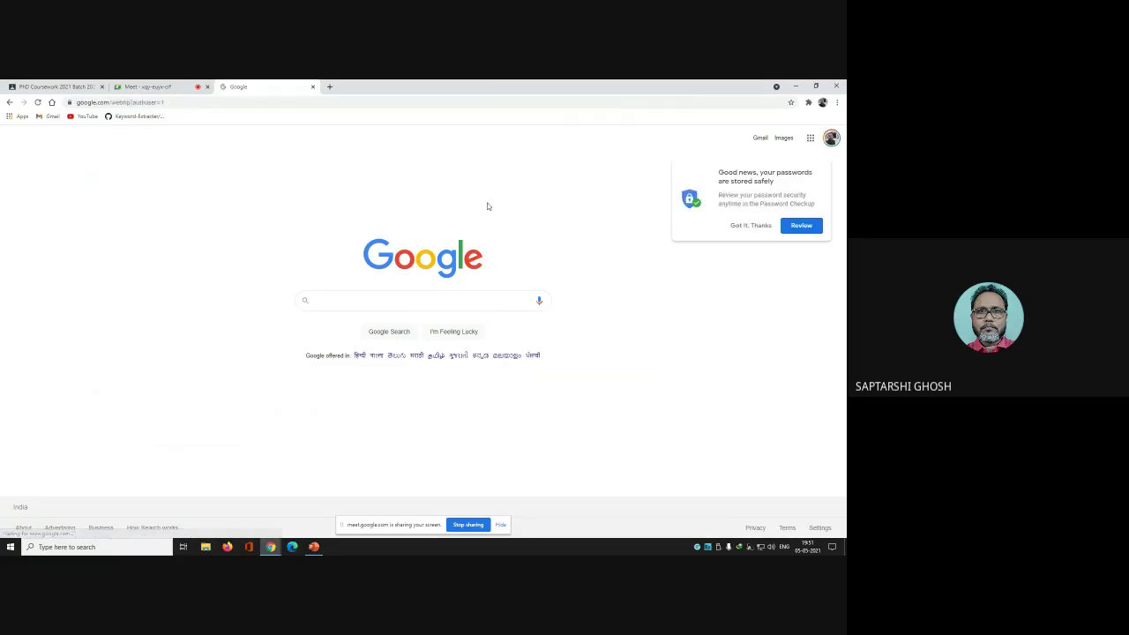
click(749, 226)
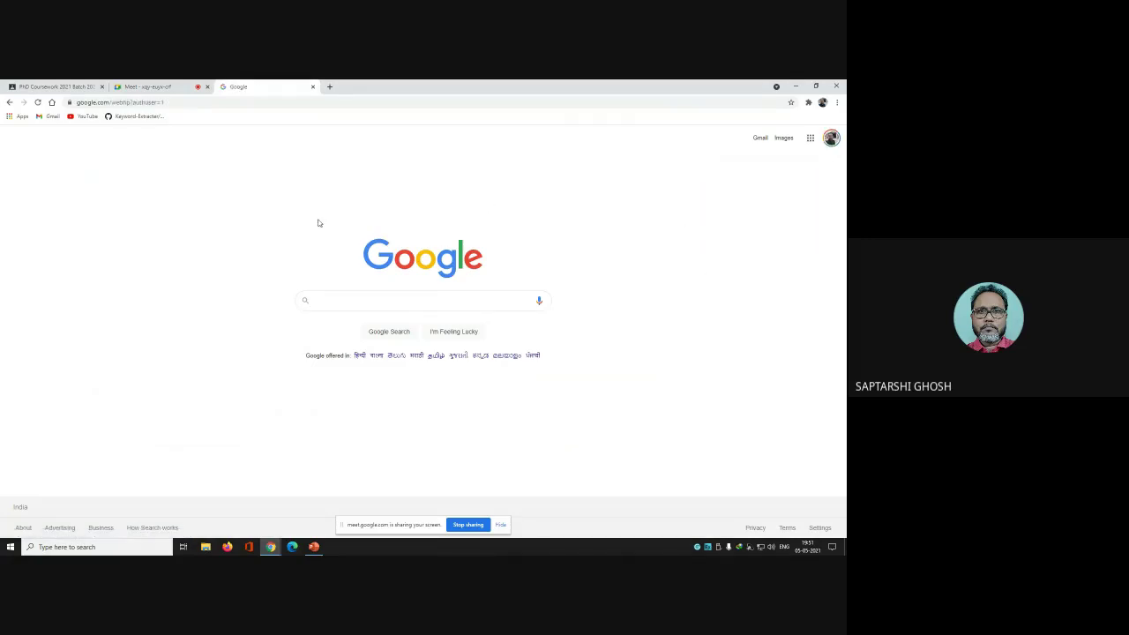
click(760, 138)
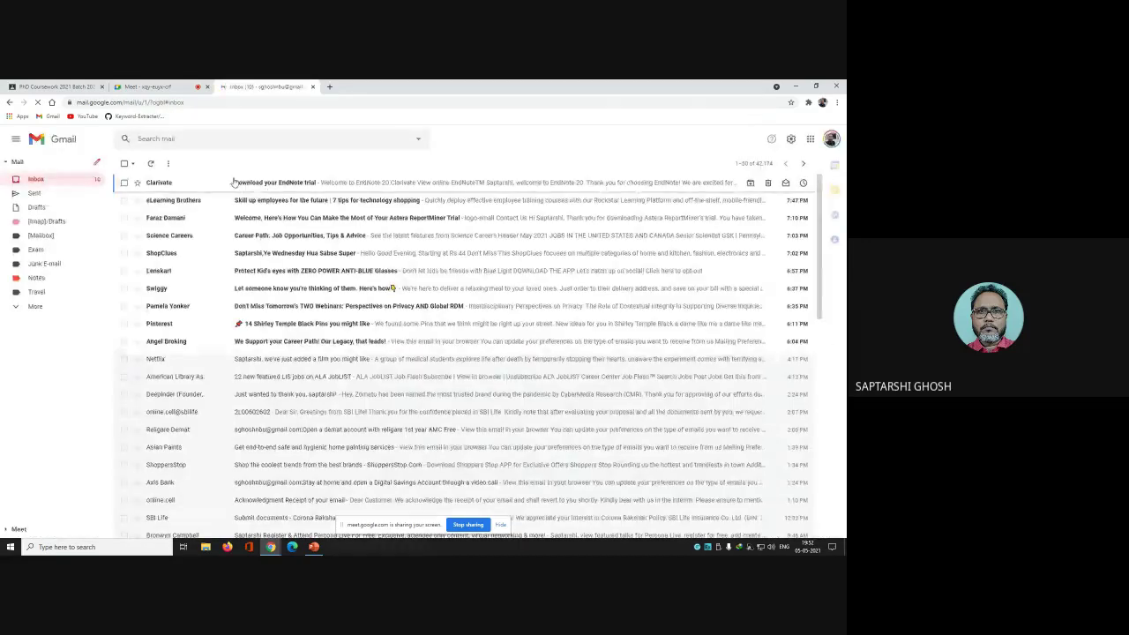
Step: Download the Windows EndNote trial installer from Clarivate's "Download your EndNote trial" email, and close Gmail
click(270, 183)
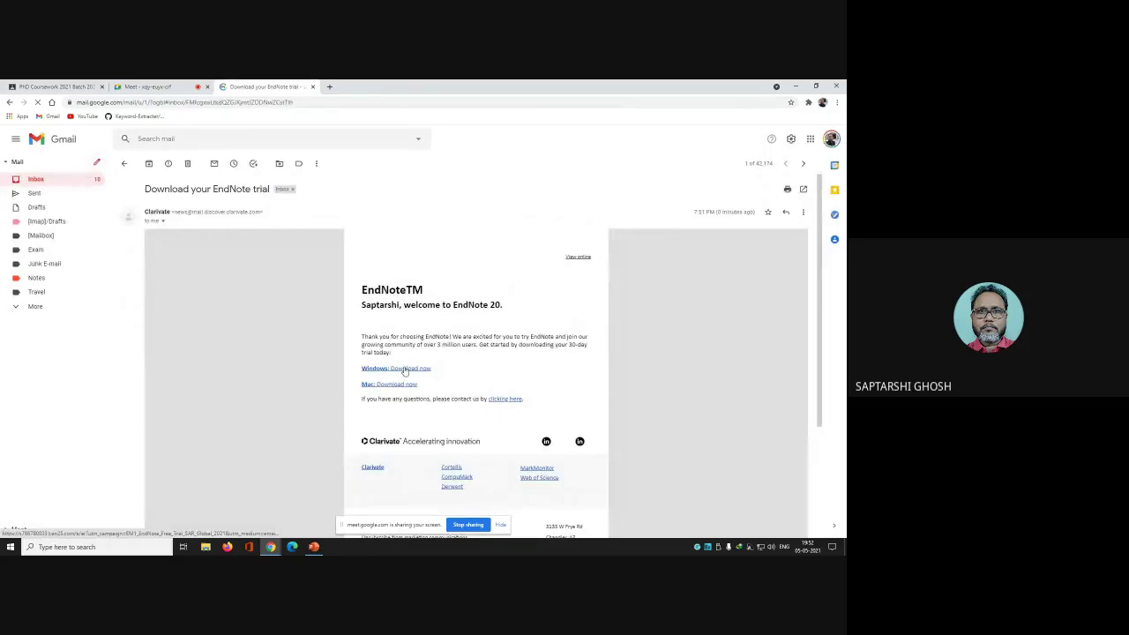
click(378, 370)
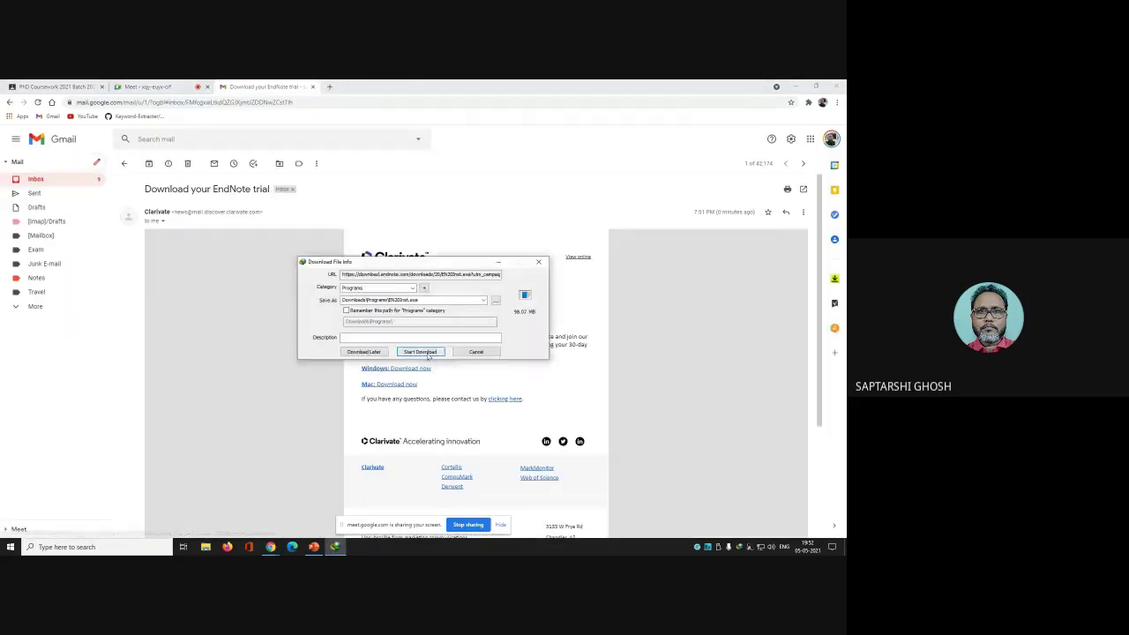
click(425, 352)
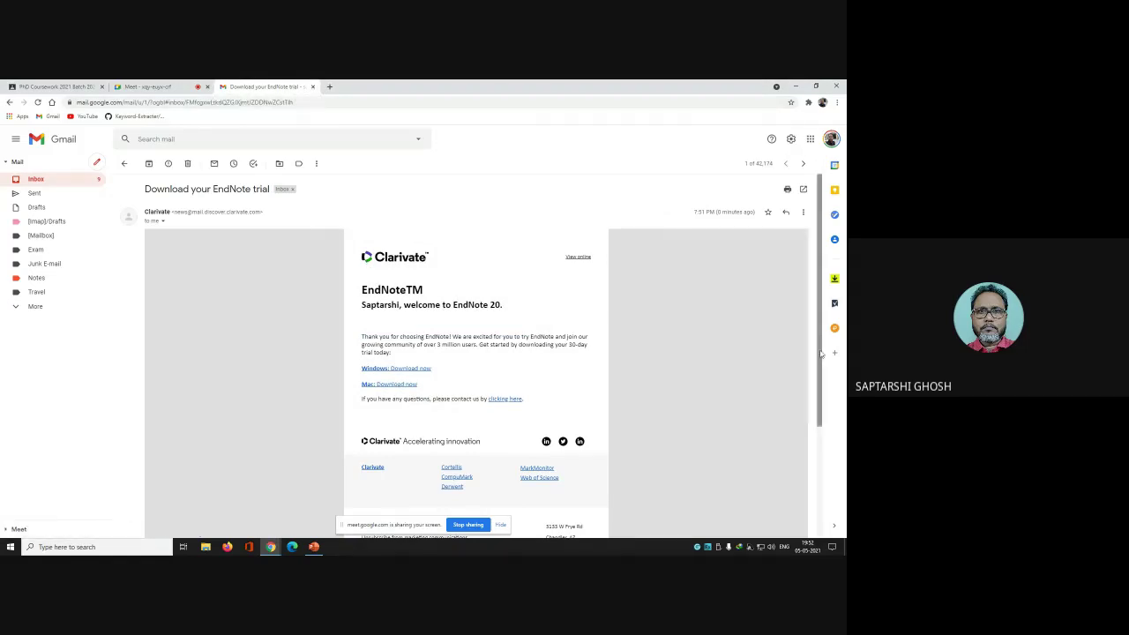
scroll(820, 352, down, 3)
scroll(820, 352, up, 3)
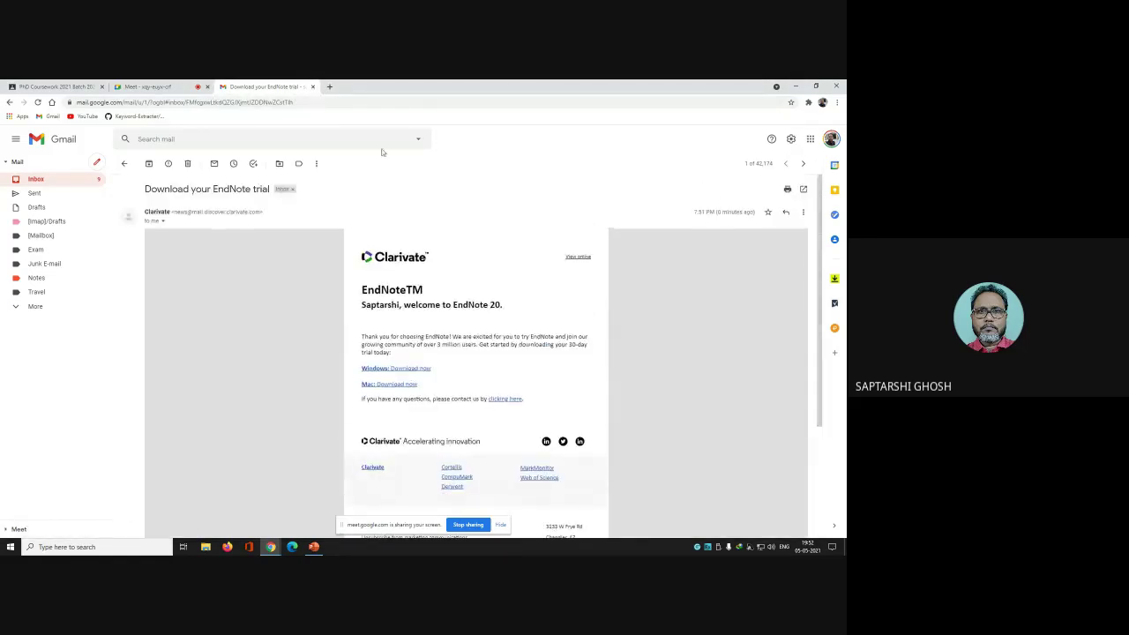
click(313, 87)
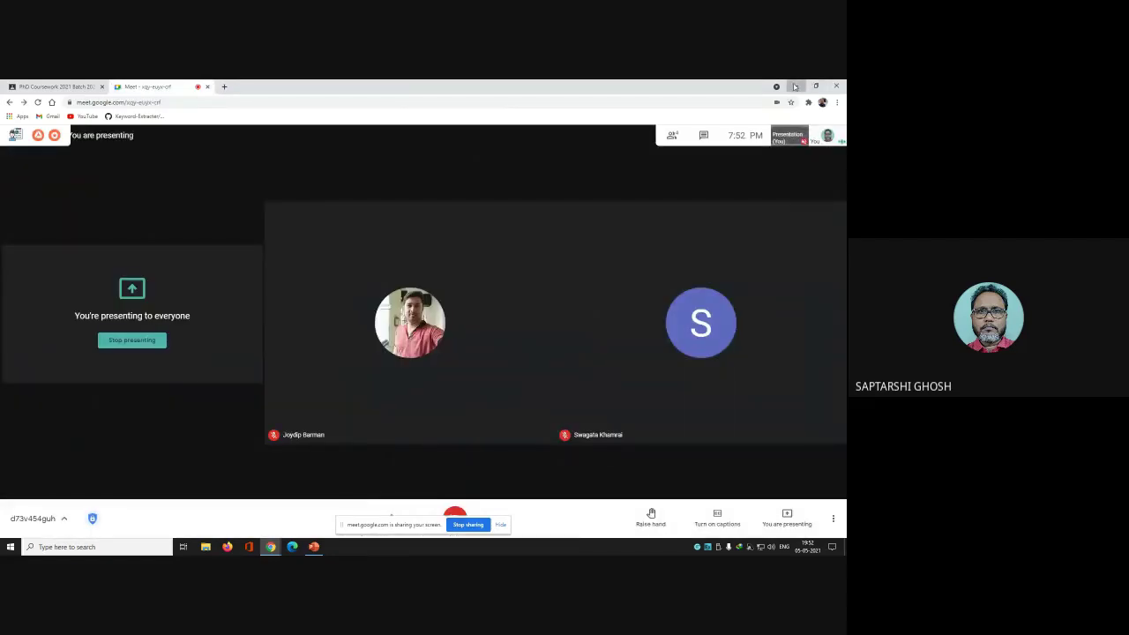
Step: Switch to Internet Download Manager and open the folder containing the downloaded EN20Inst.exe
click(795, 86)
double_click(706, 546)
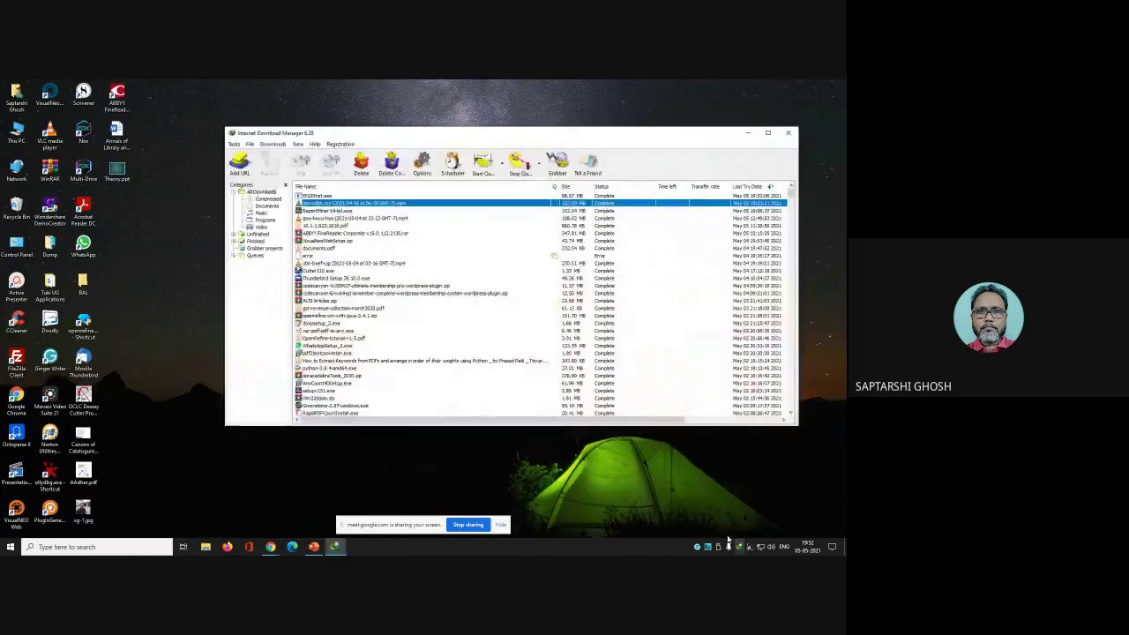
click(324, 197)
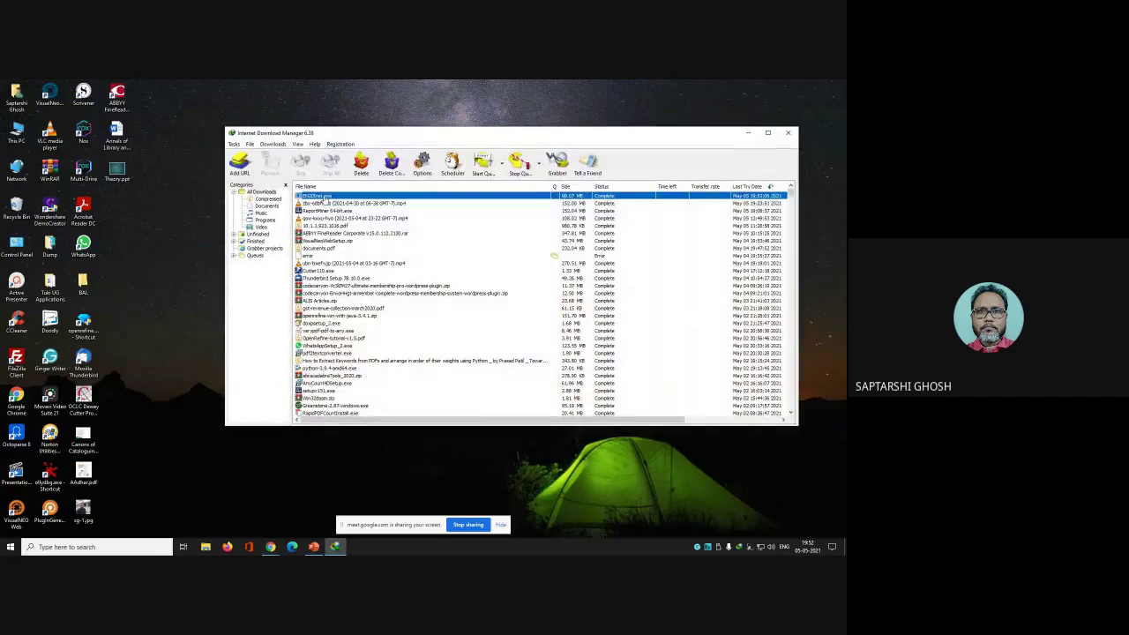
right_click(324, 198)
click(351, 226)
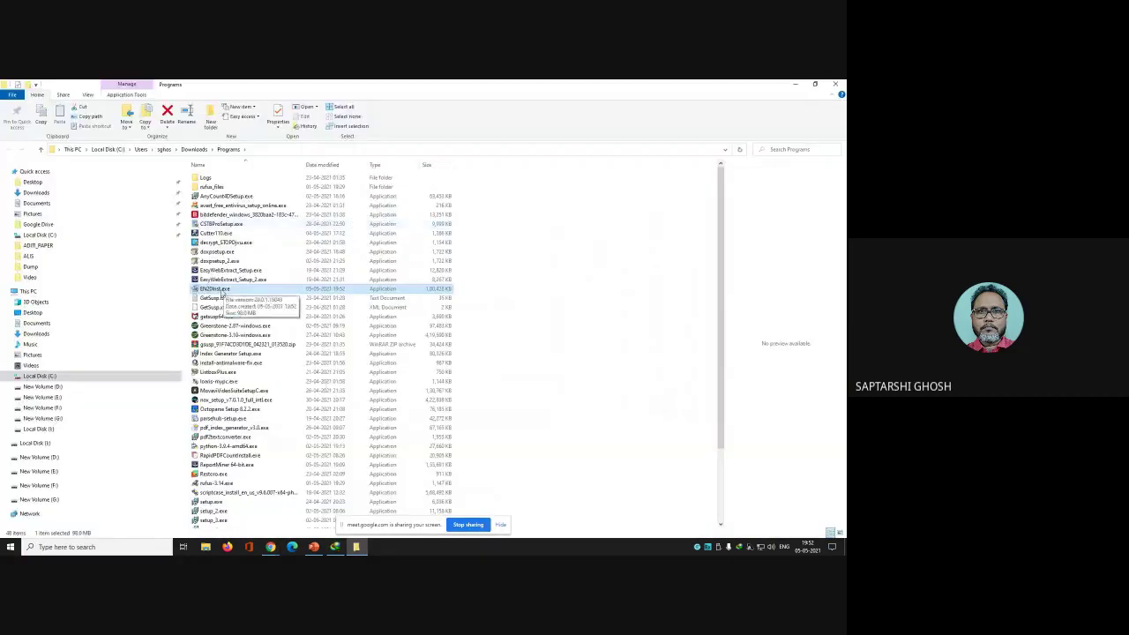
Step: Run EN20Inst.exe as administrator and close the Programs folder and download manager windows
right_click(212, 289)
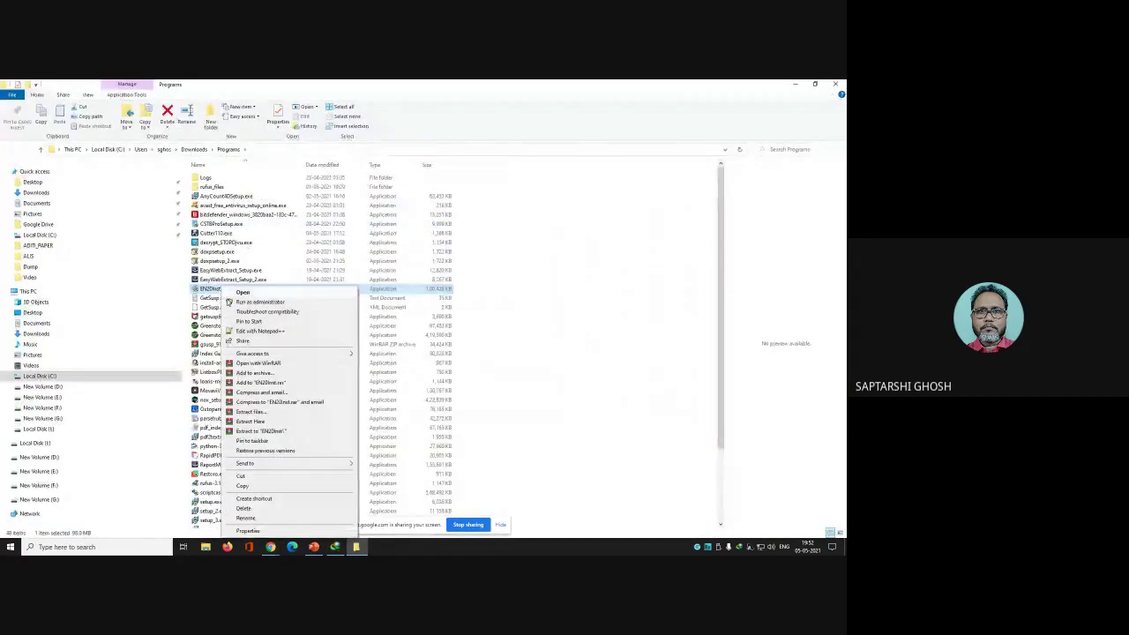
click(247, 302)
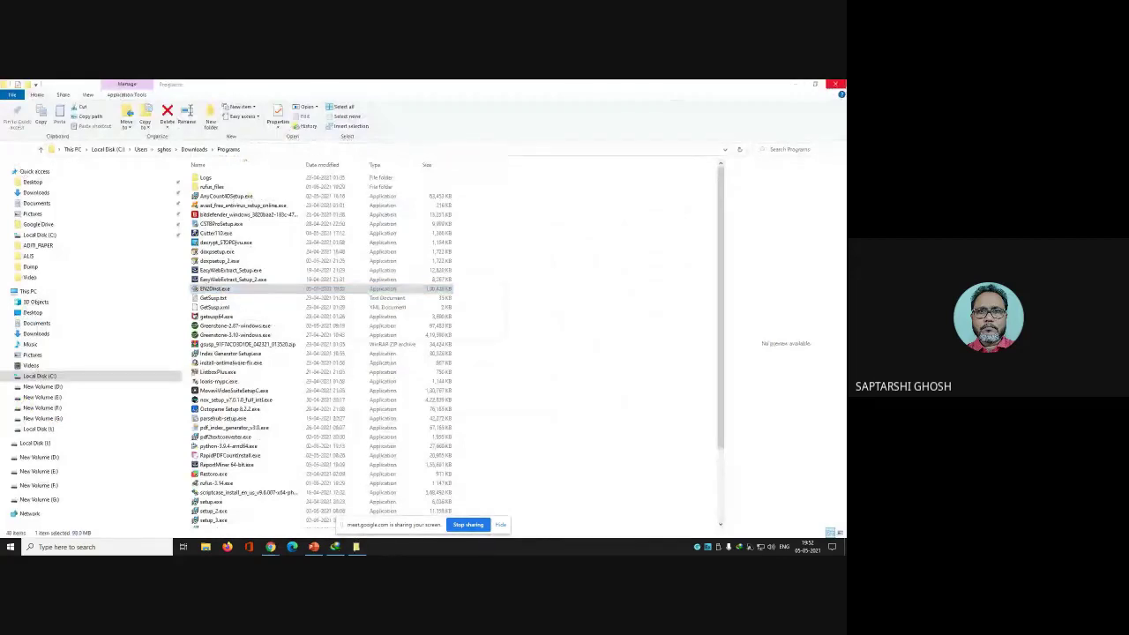
click(835, 84)
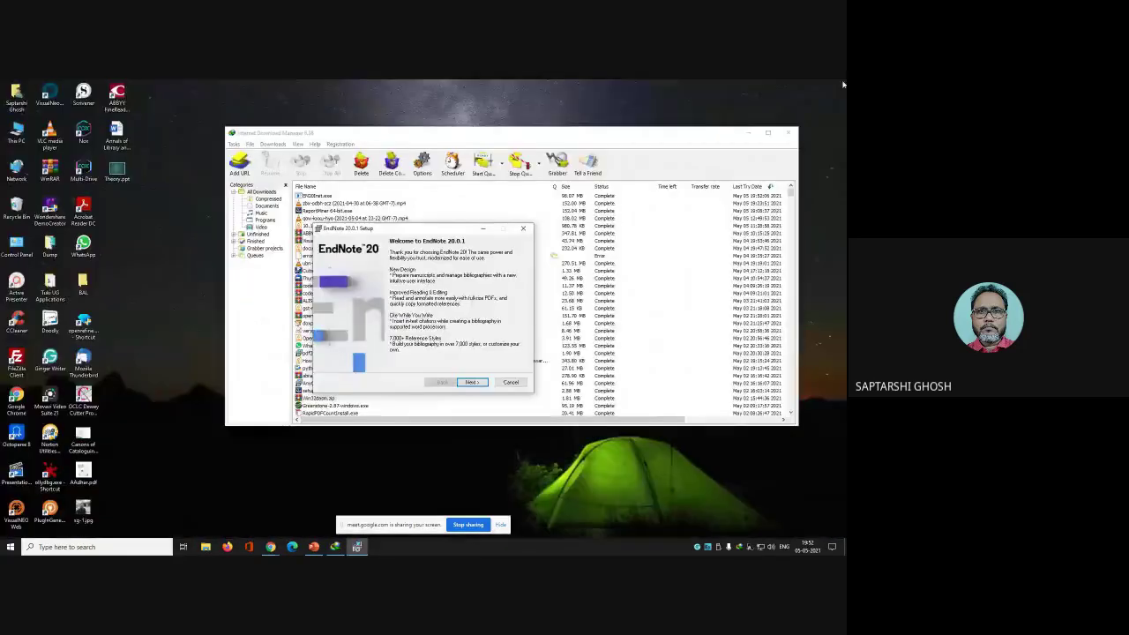
click(546, 257)
click(791, 132)
Step: Choose the 30-day free trial in the EndNote 20.0.1 setup and accept the license agreement
click(472, 382)
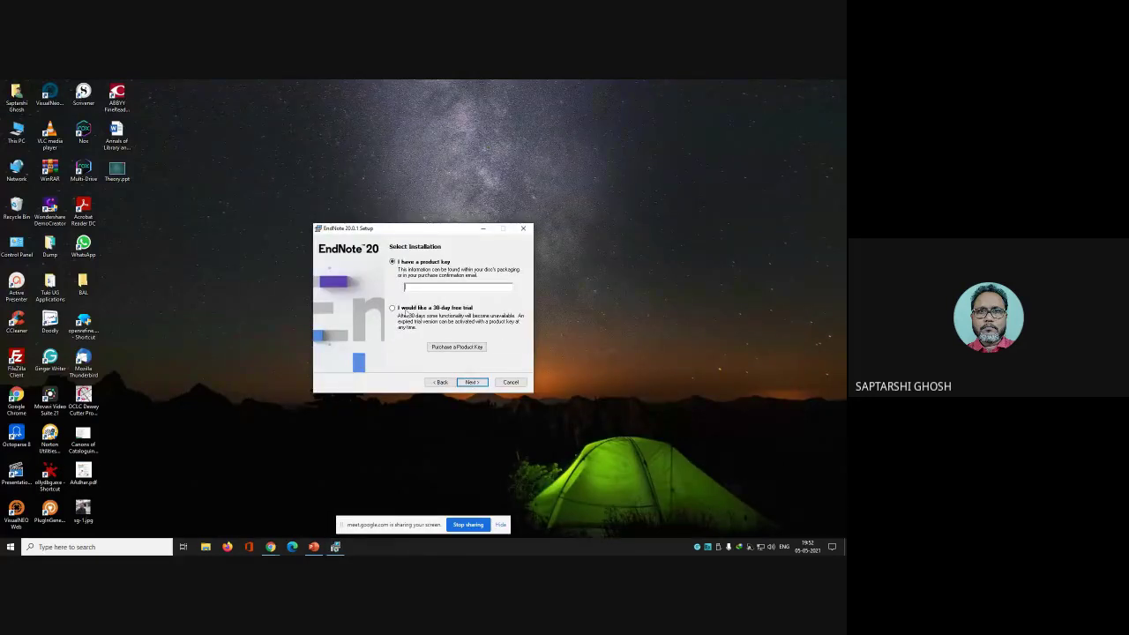
click(394, 312)
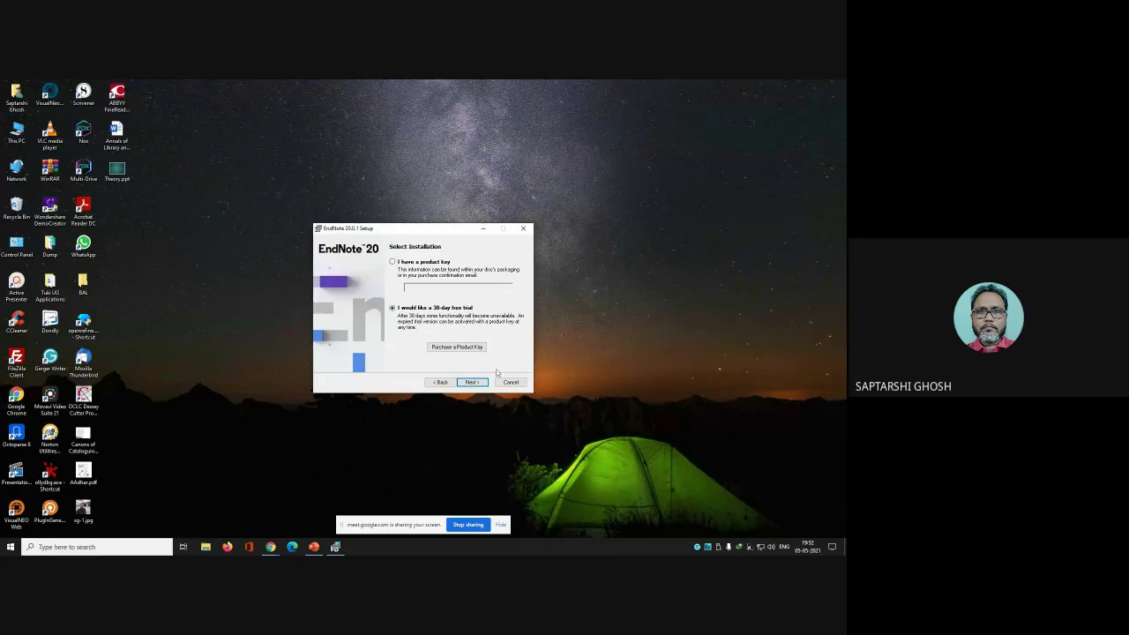
click(471, 382)
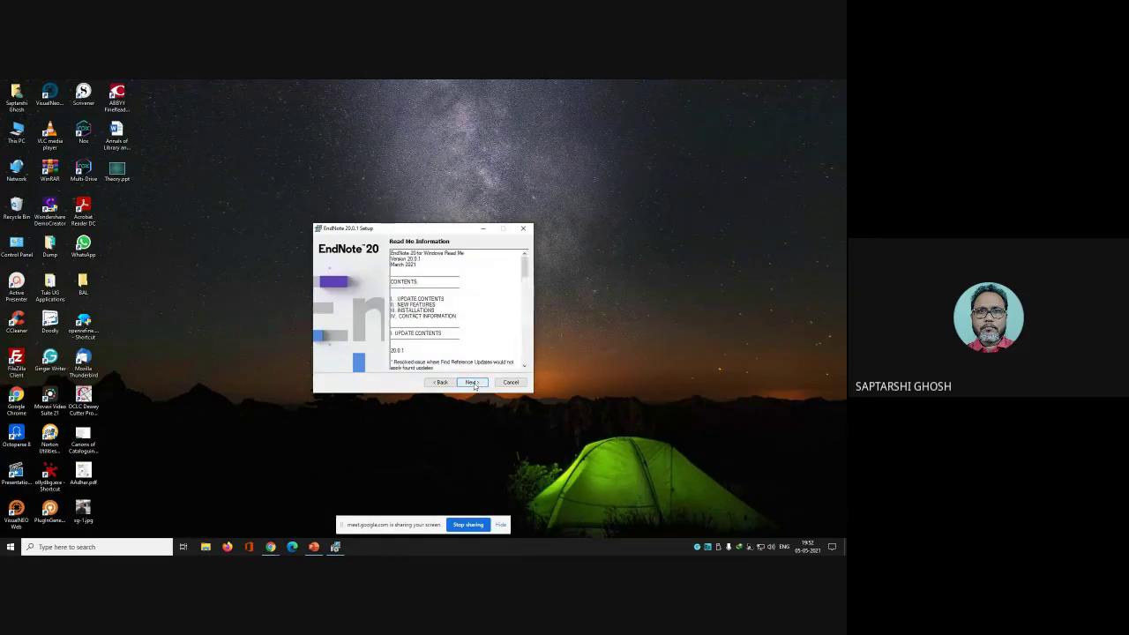
click(473, 384)
click(449, 362)
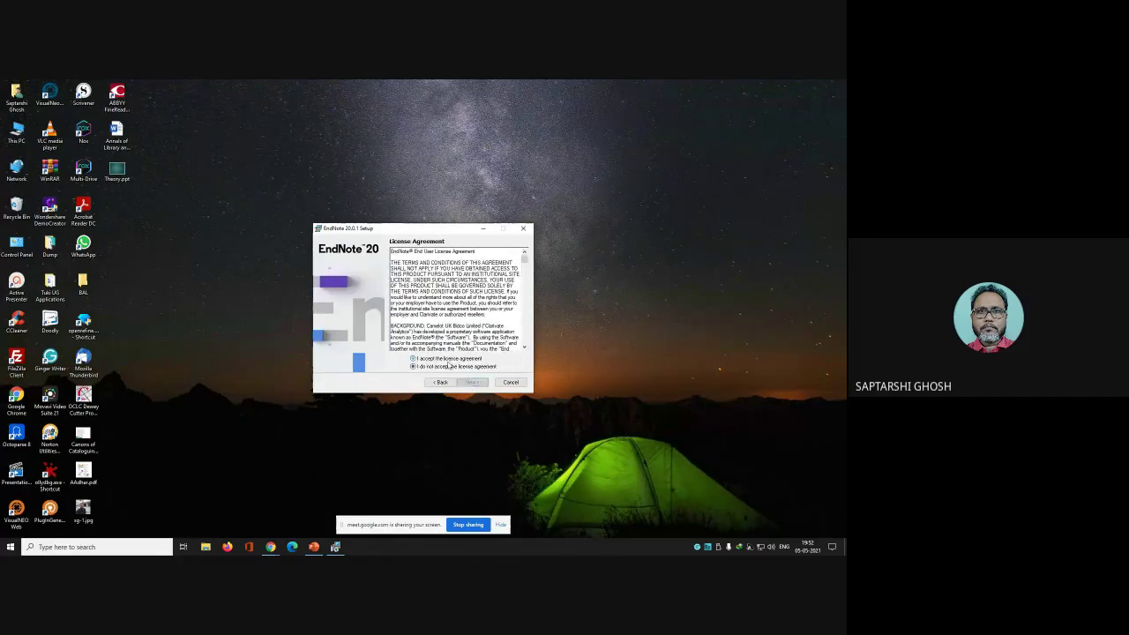
click(474, 383)
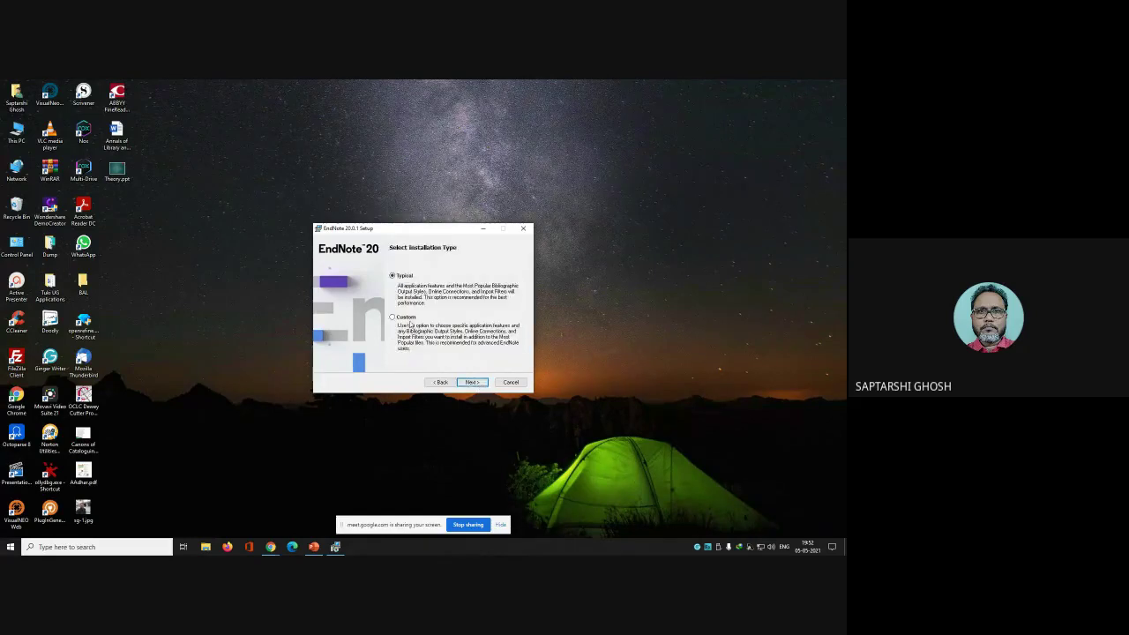
Step: Choose the Custom installation in the default destination folder and include all EndNote for Windows features
click(473, 383)
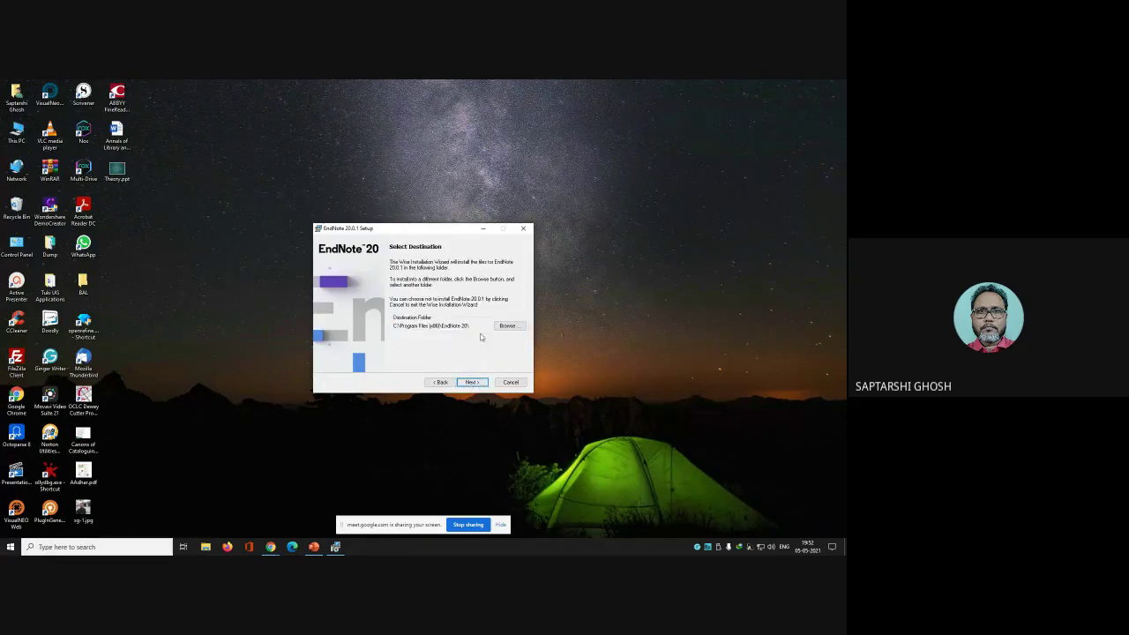
click(473, 382)
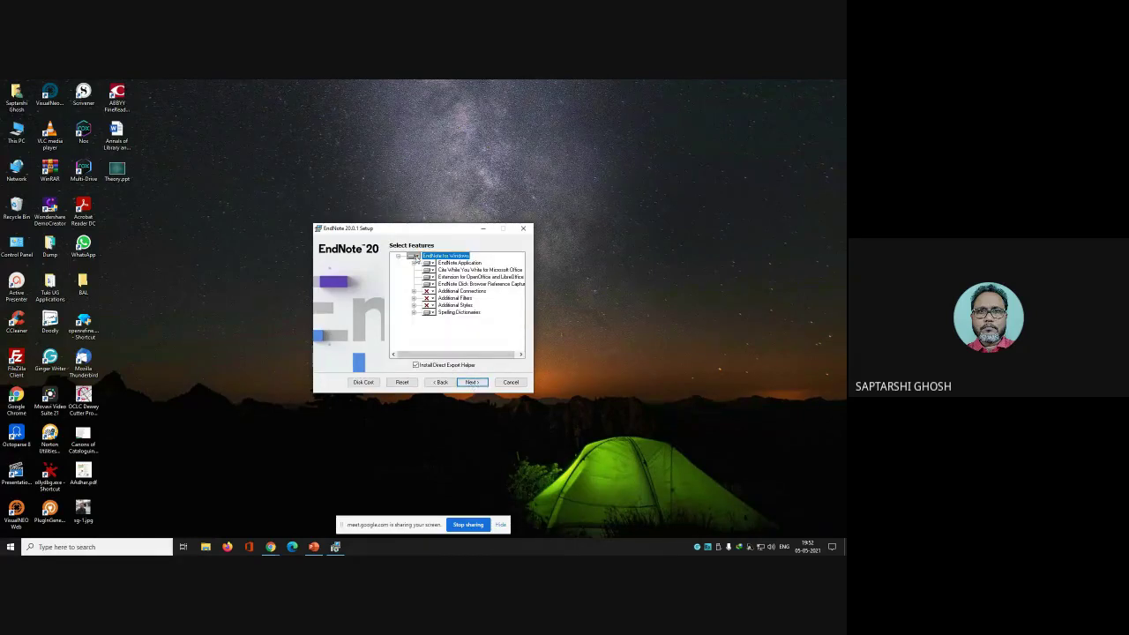
click(416, 255)
click(424, 276)
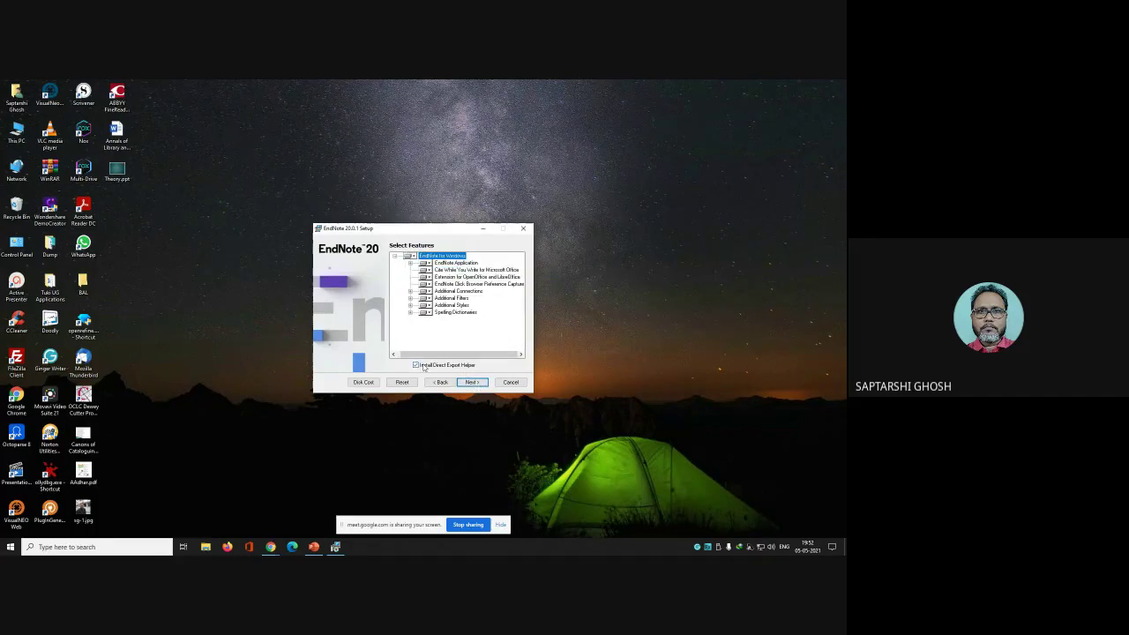
Step: Start the EndNote installation with Install Direct Export Helper enabled, and move the setup window slightly higher
click(477, 383)
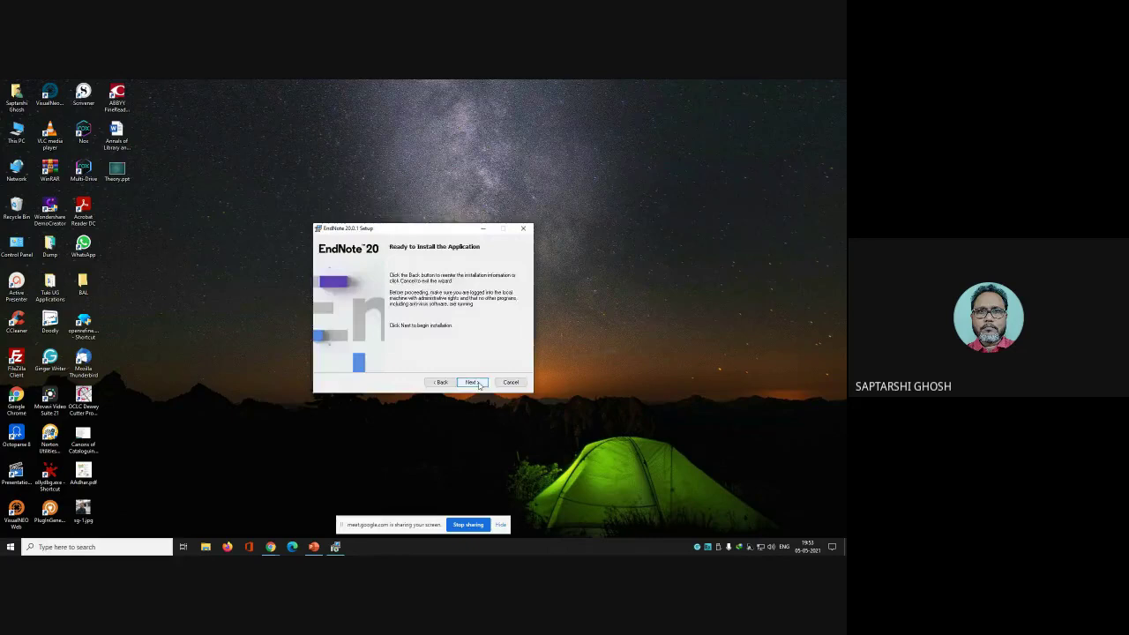
click(472, 382)
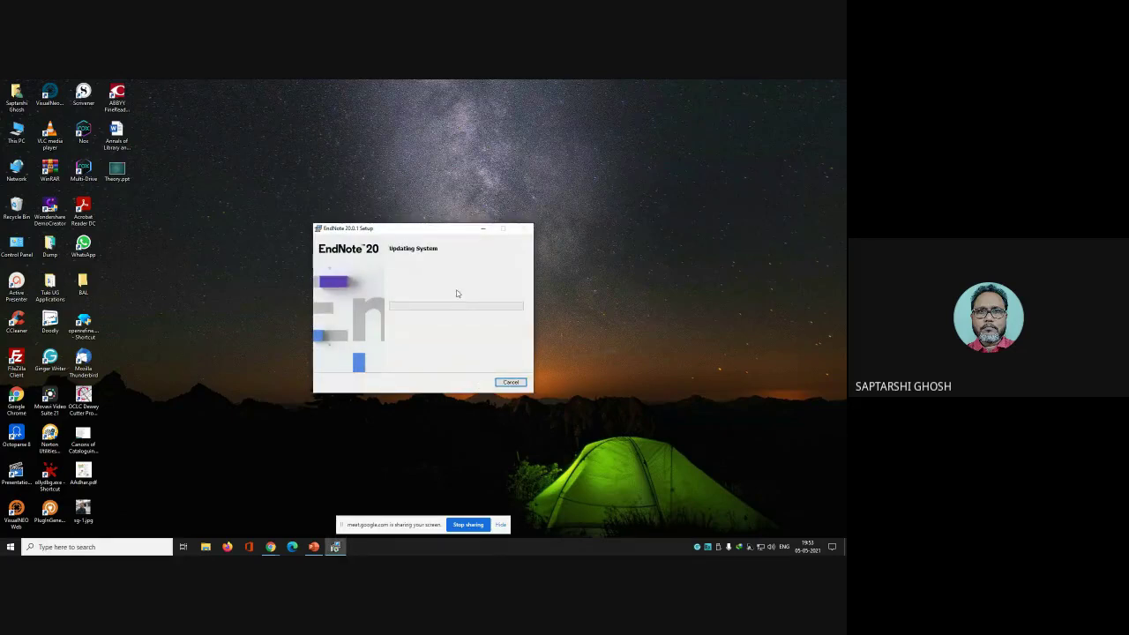
drag(442, 234, 447, 191)
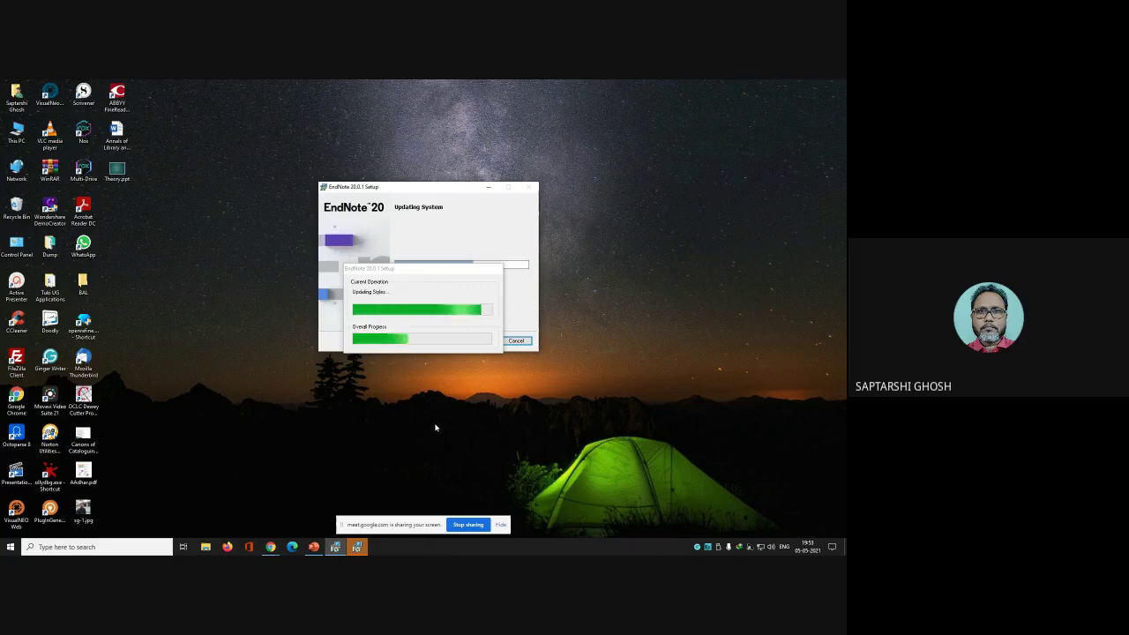
Step: Empty the Recycle Bin, permanently deleting its contents
right_click(13, 208)
click(36, 224)
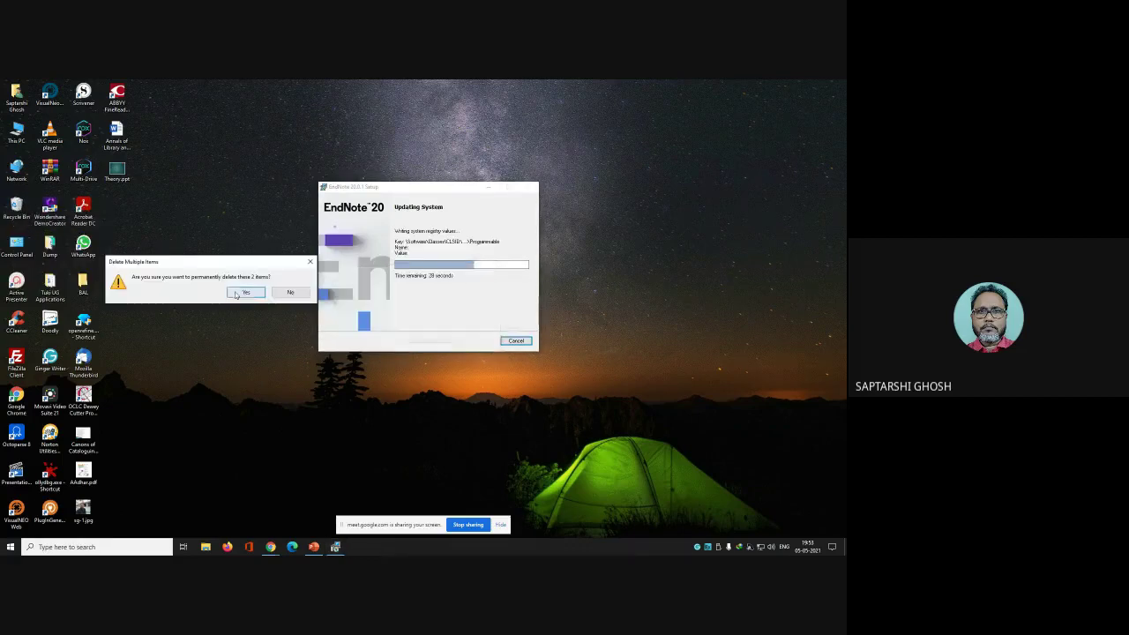
click(236, 295)
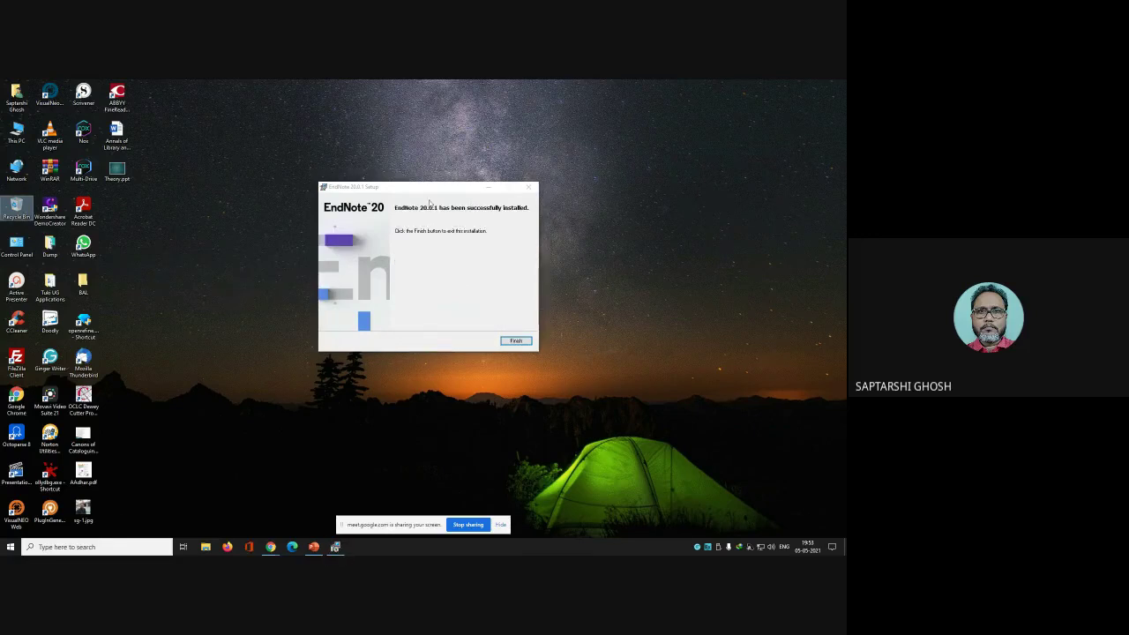
Step: Finish the setup and launch EndNote, declining full-version activation and accepting the End User License Agreement
click(509, 340)
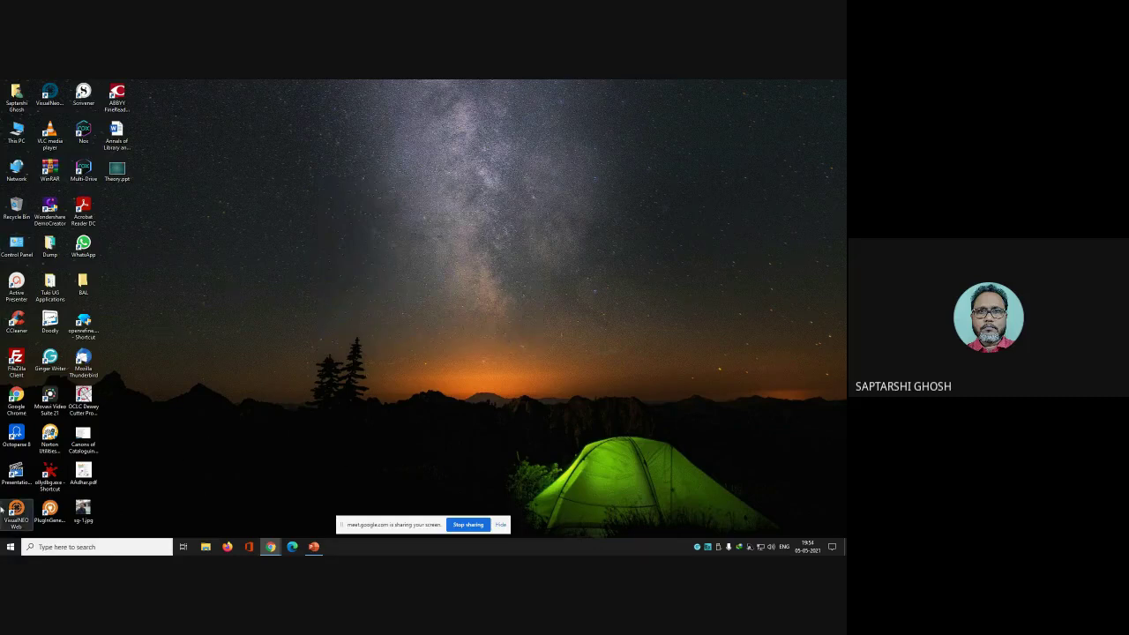
click(9, 547)
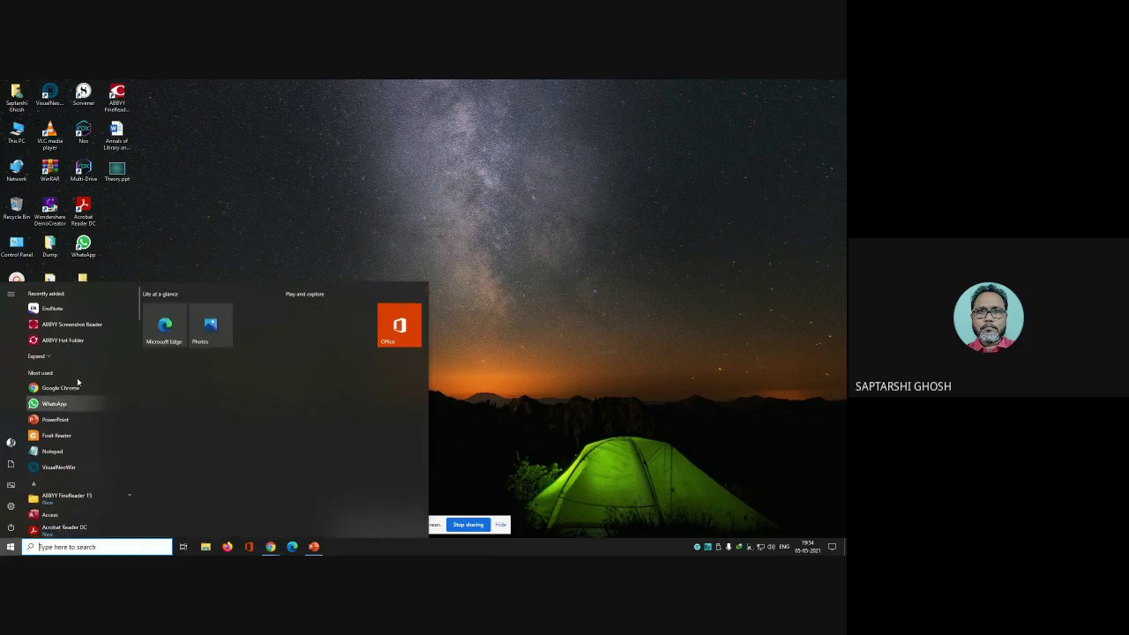
click(71, 308)
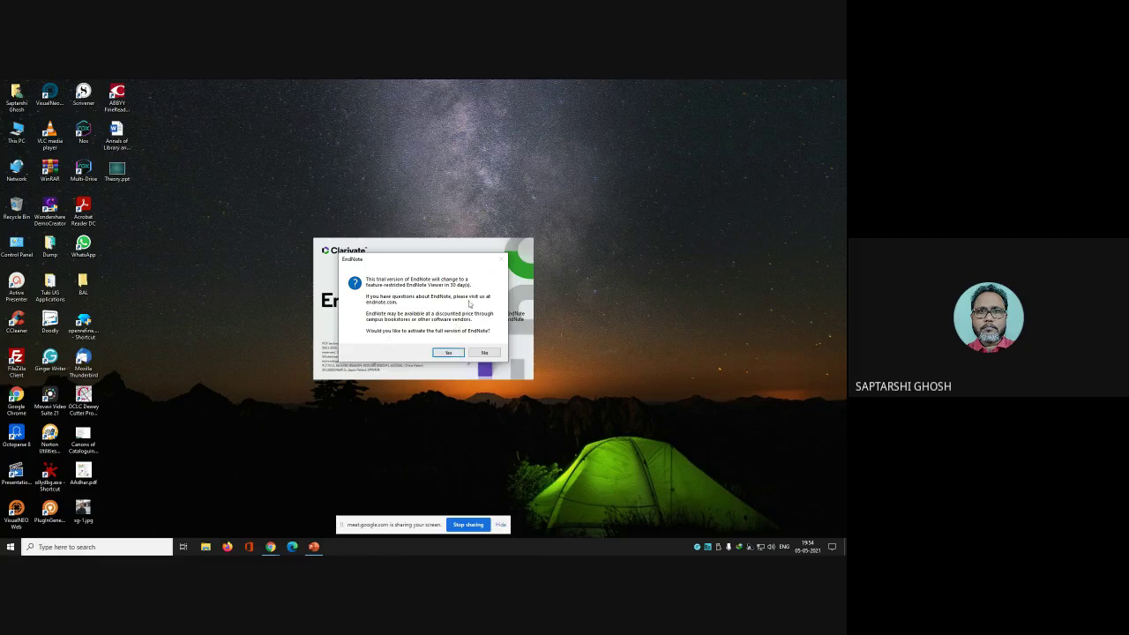
click(486, 351)
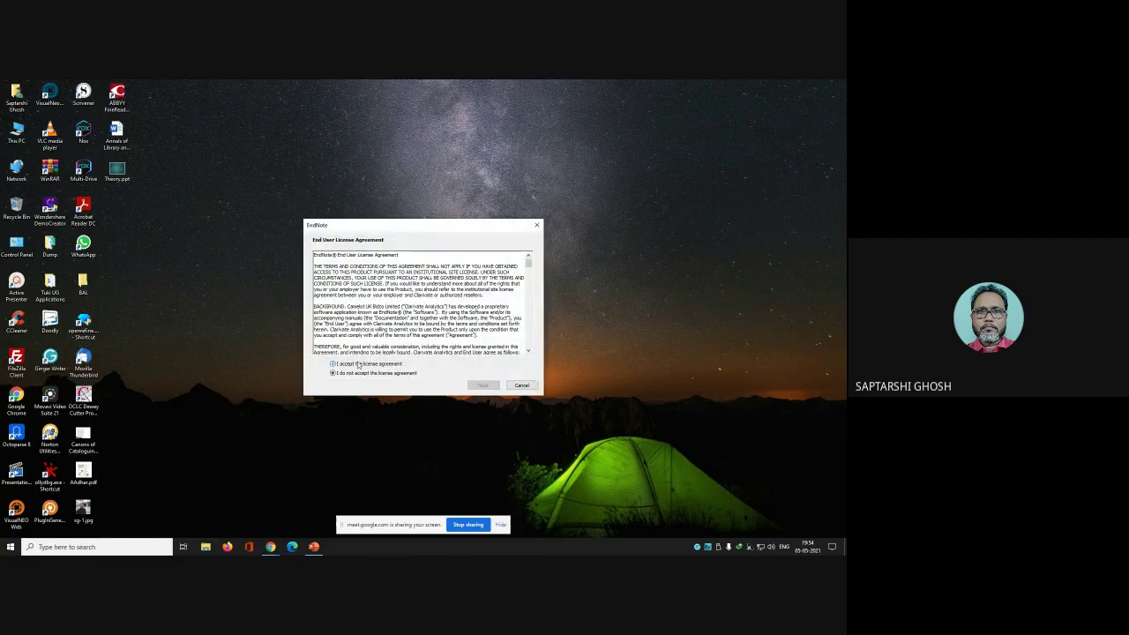
click(482, 385)
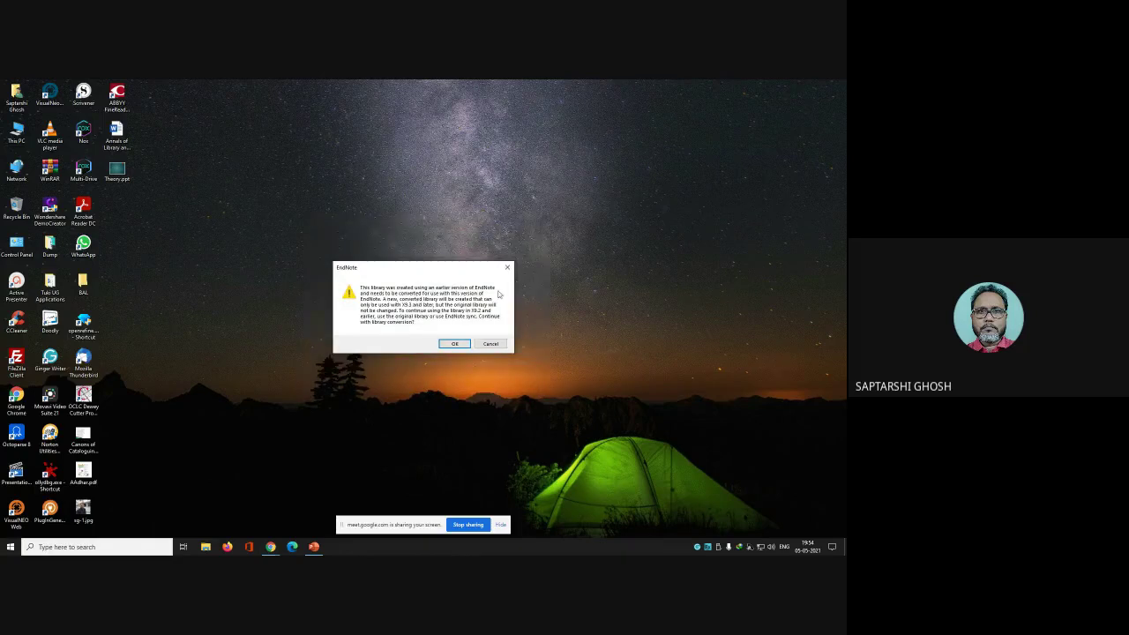
Step: Convert the earlier-version library, save it as My EndNote Library-Converted.enl in Documents, and close EndNote
click(455, 343)
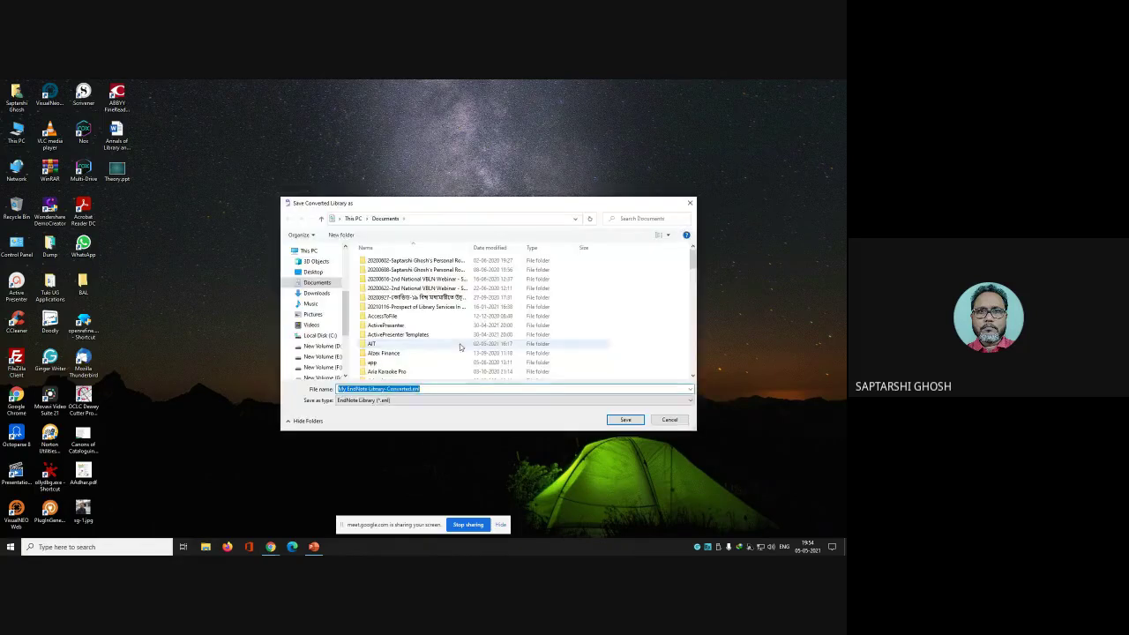
click(617, 419)
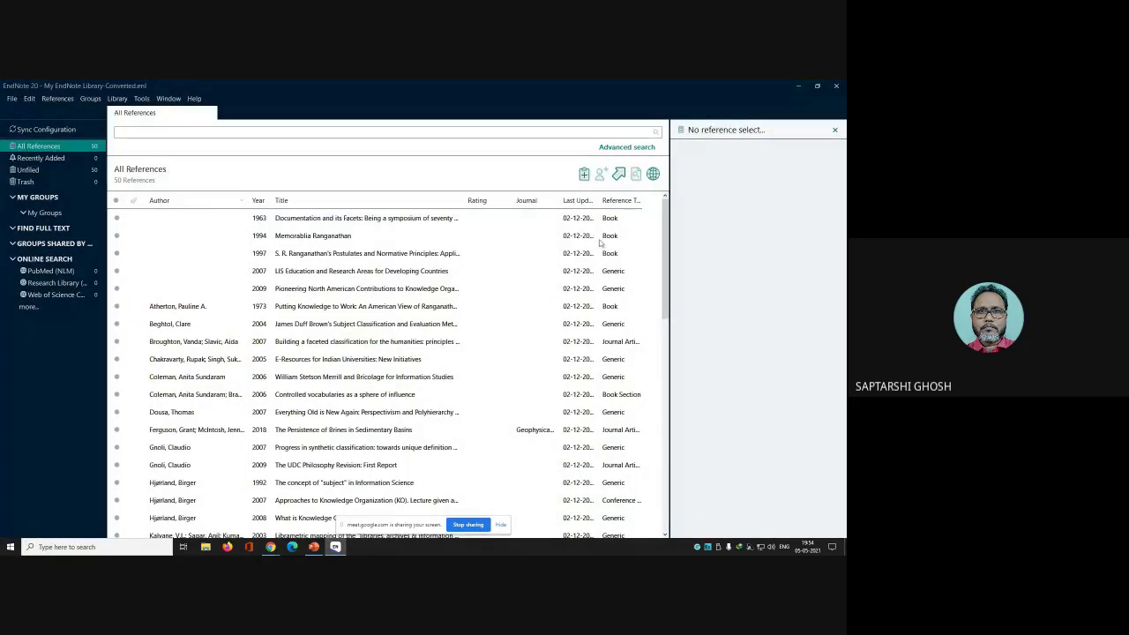
click(12, 98)
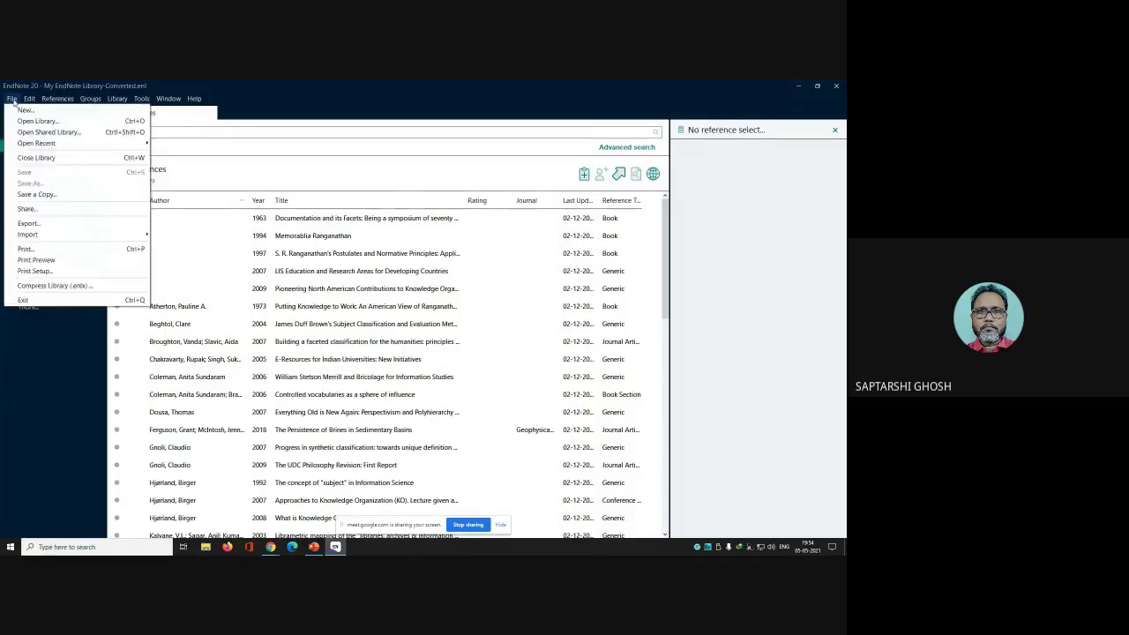
key(Escape)
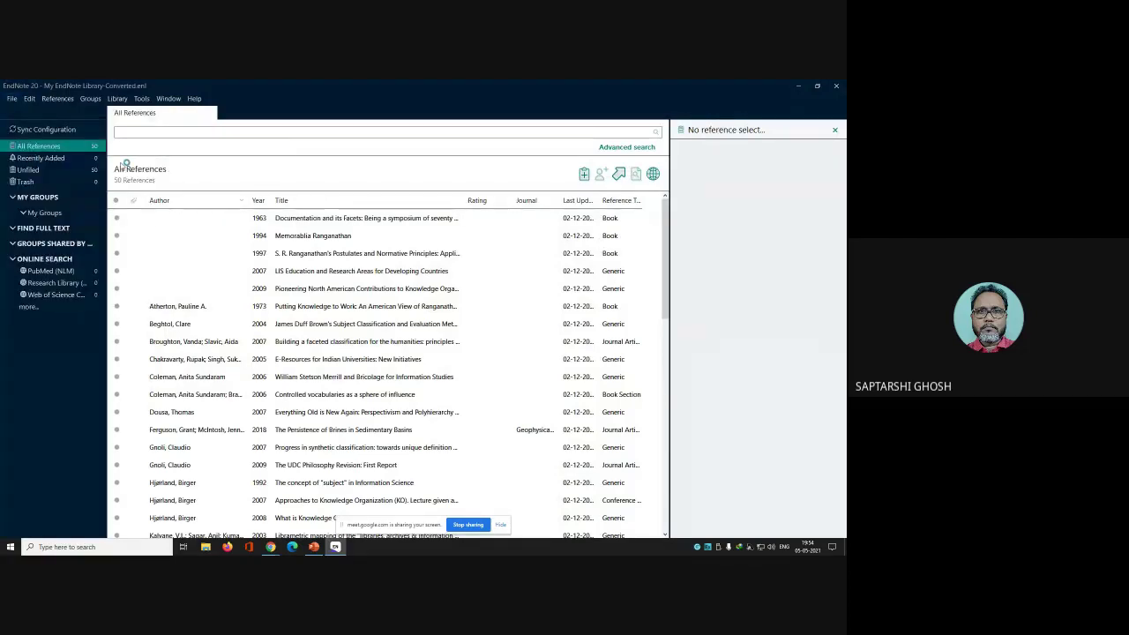
key(alt+F4)
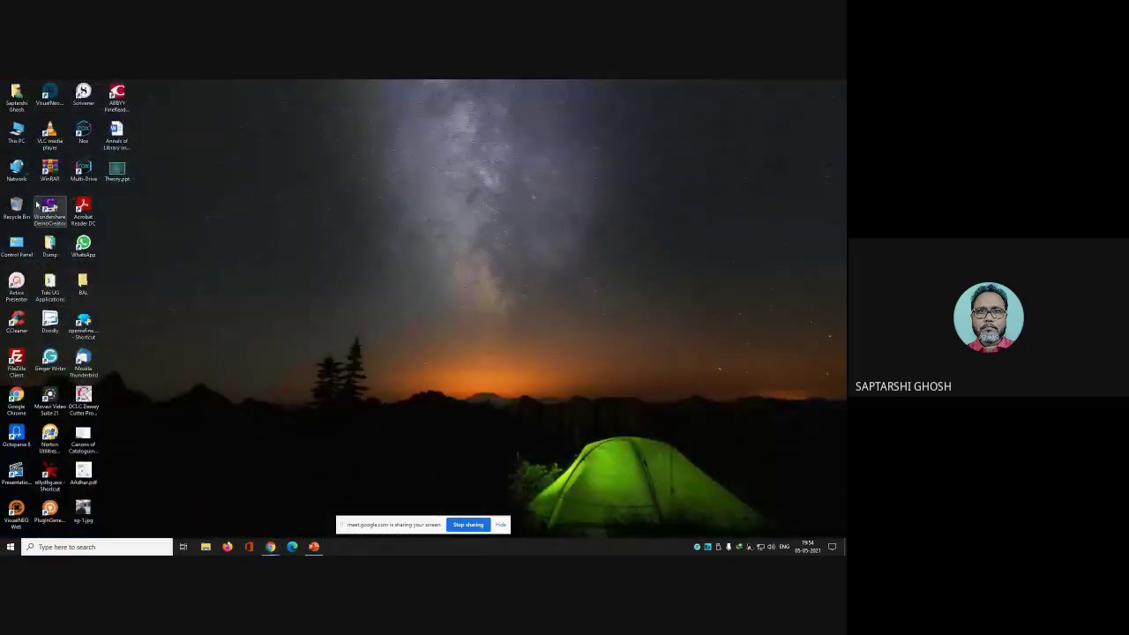
Step: Relaunch EndNote without converting the old library and maximize the New Library window
click(11, 547)
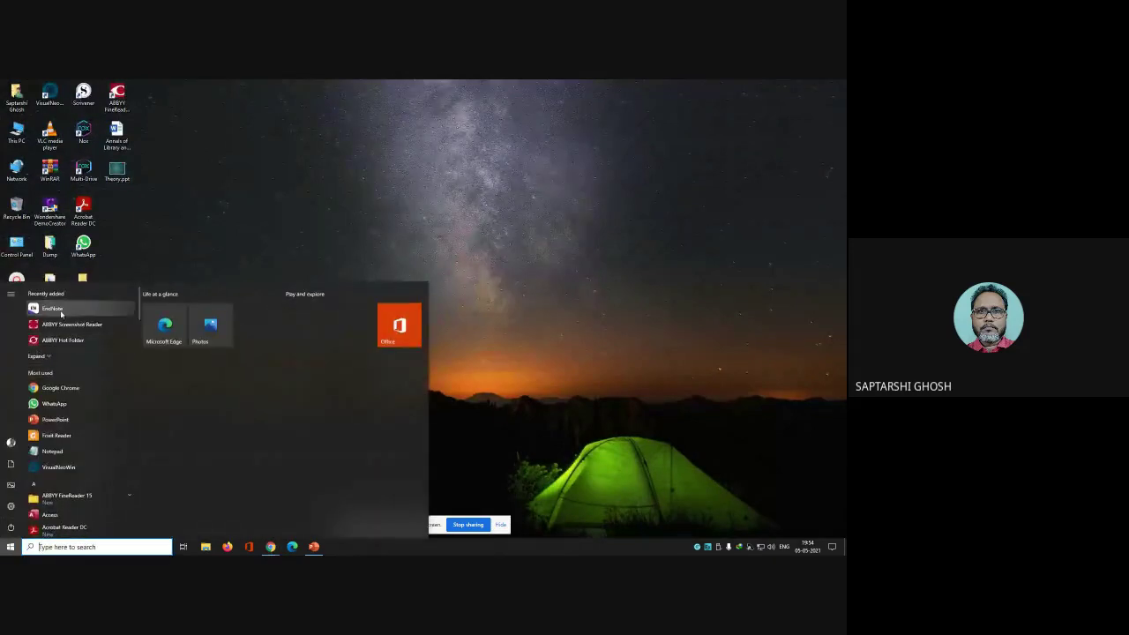
click(51, 308)
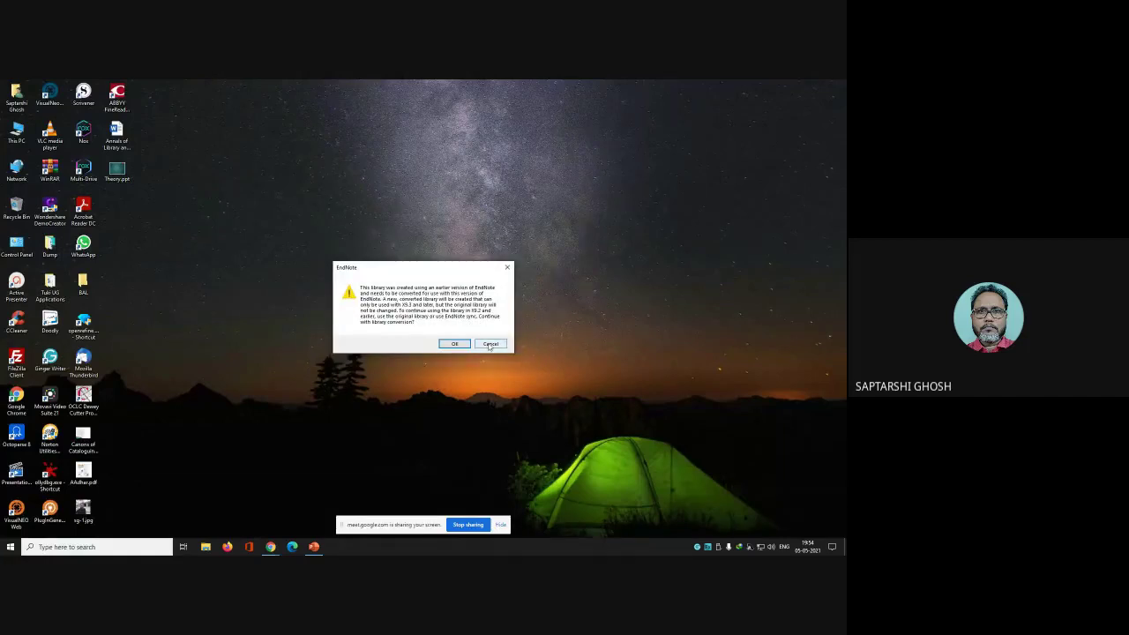
click(489, 344)
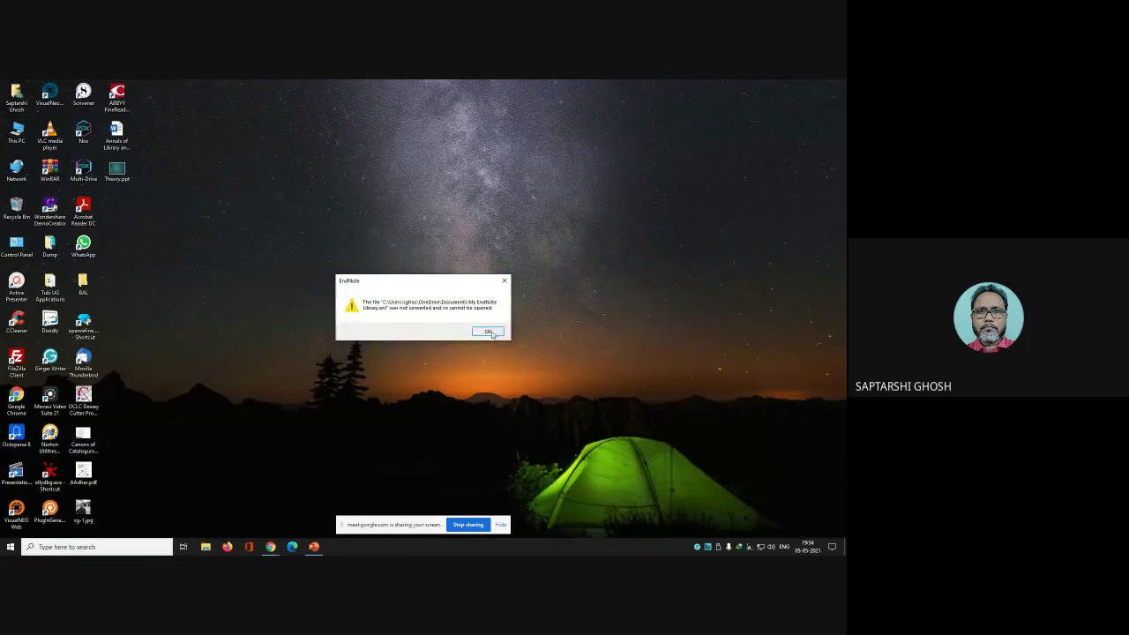
click(488, 331)
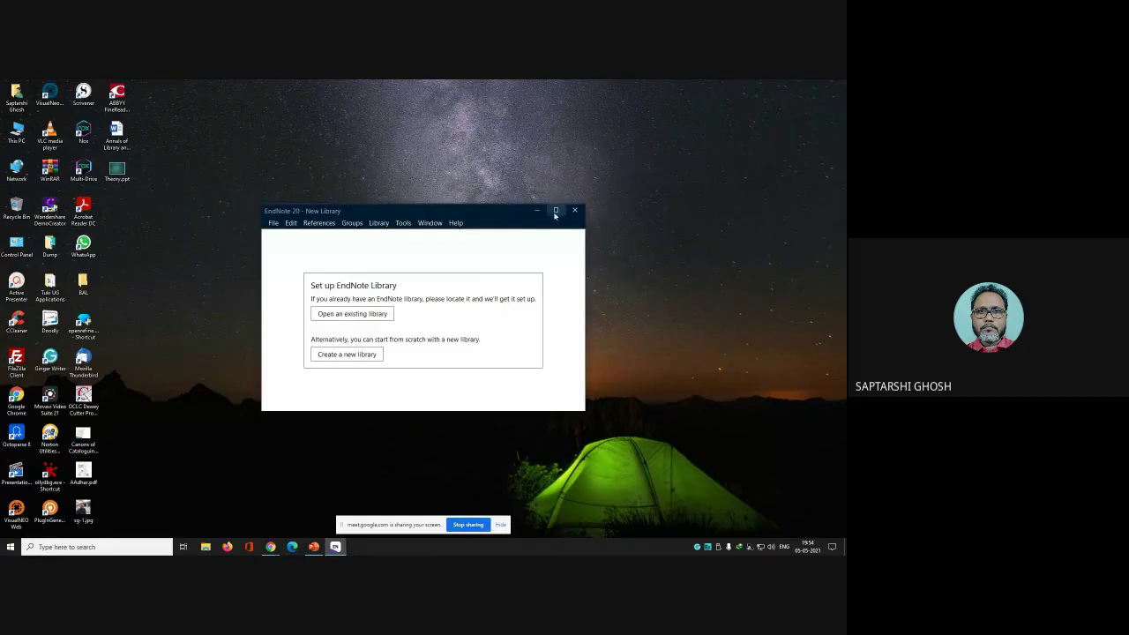
click(555, 211)
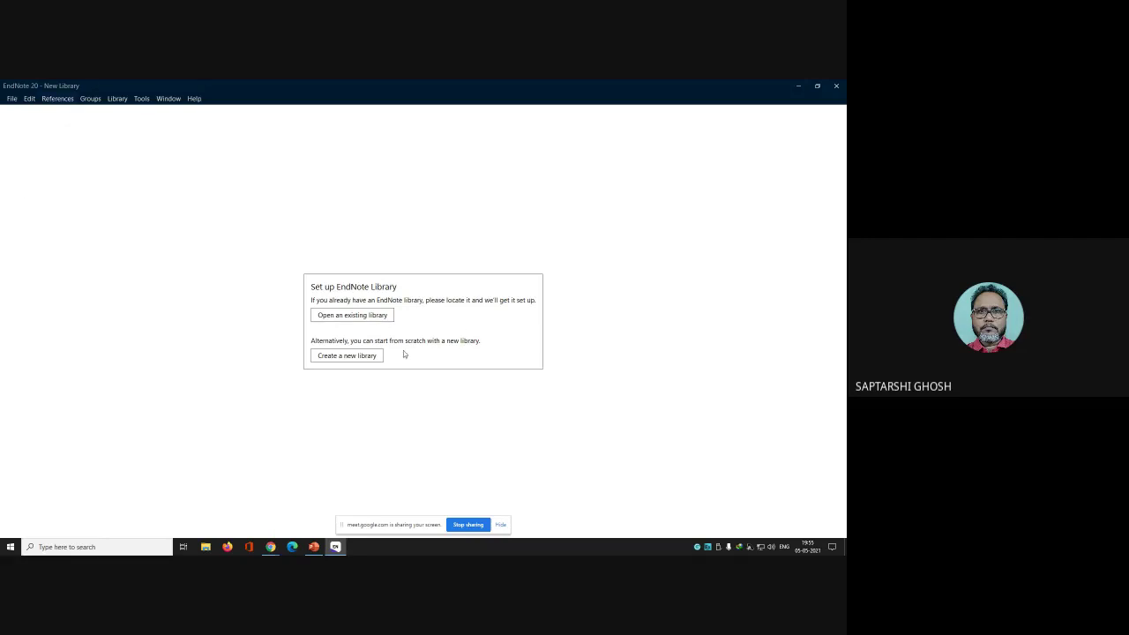
Step: Create a new EndNote library named litrev.enl on the Desktop
click(347, 355)
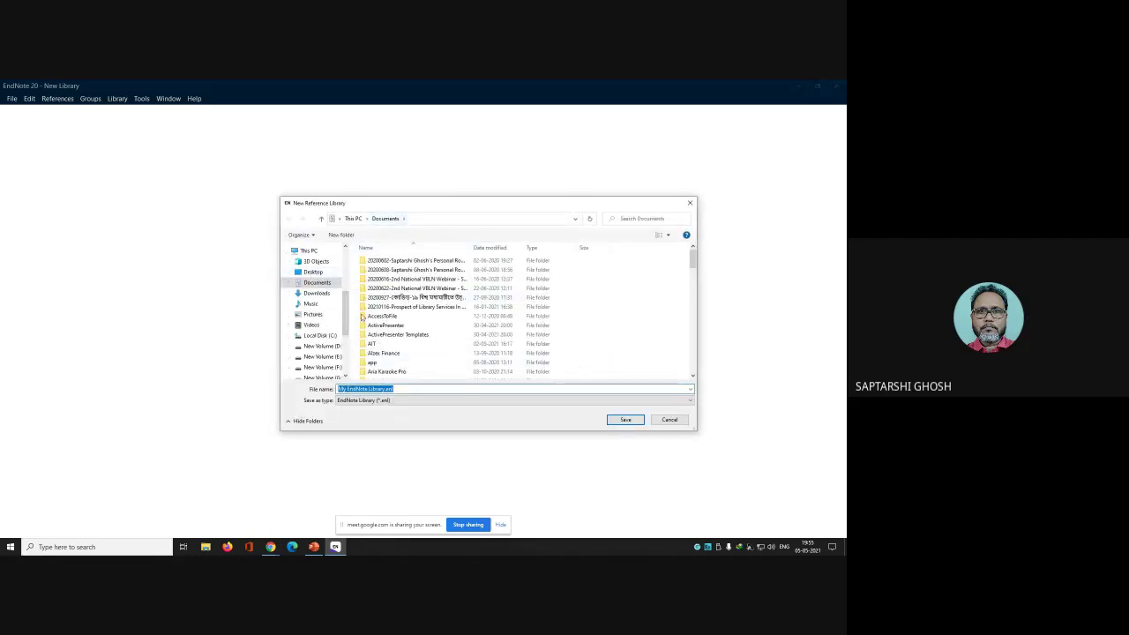
click(314, 271)
click(402, 389)
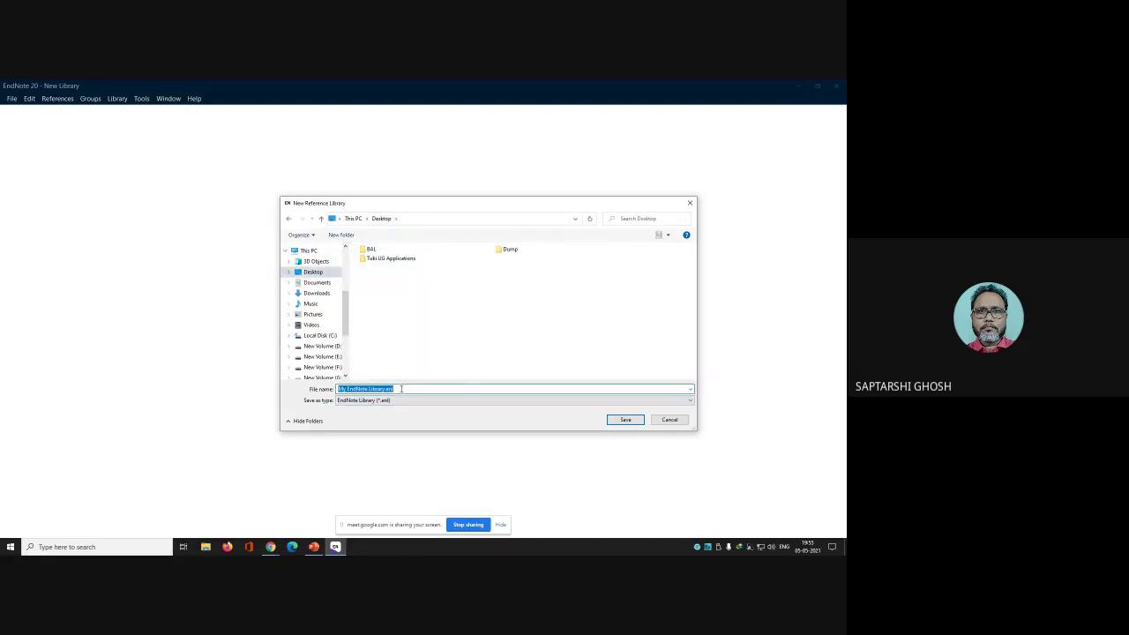
key(BackSpace)
text(lib)
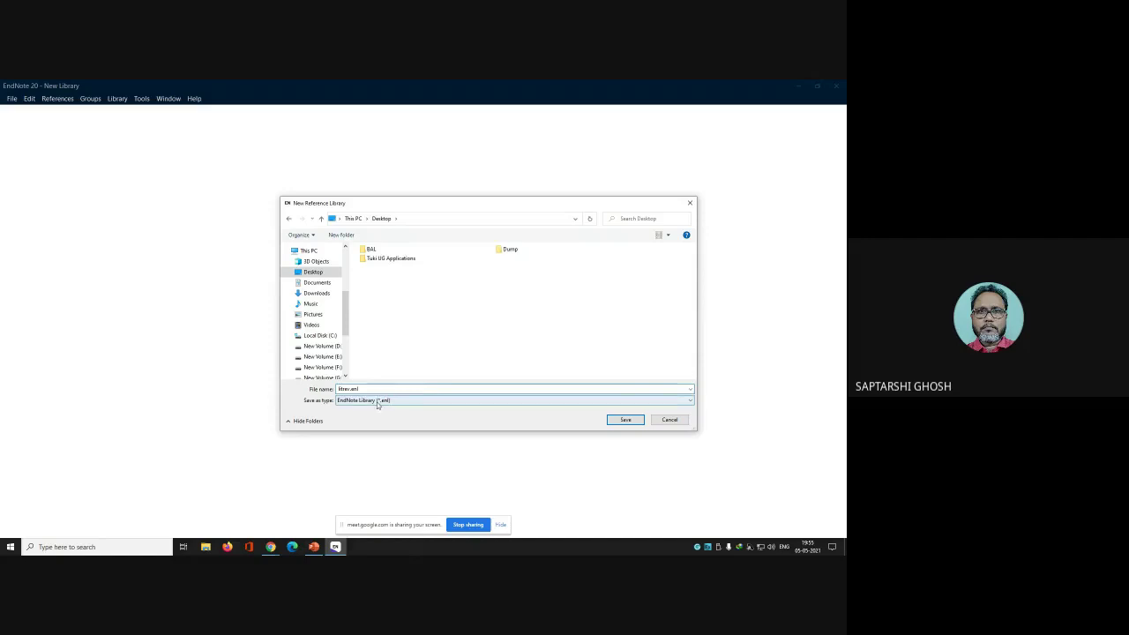
click(632, 421)
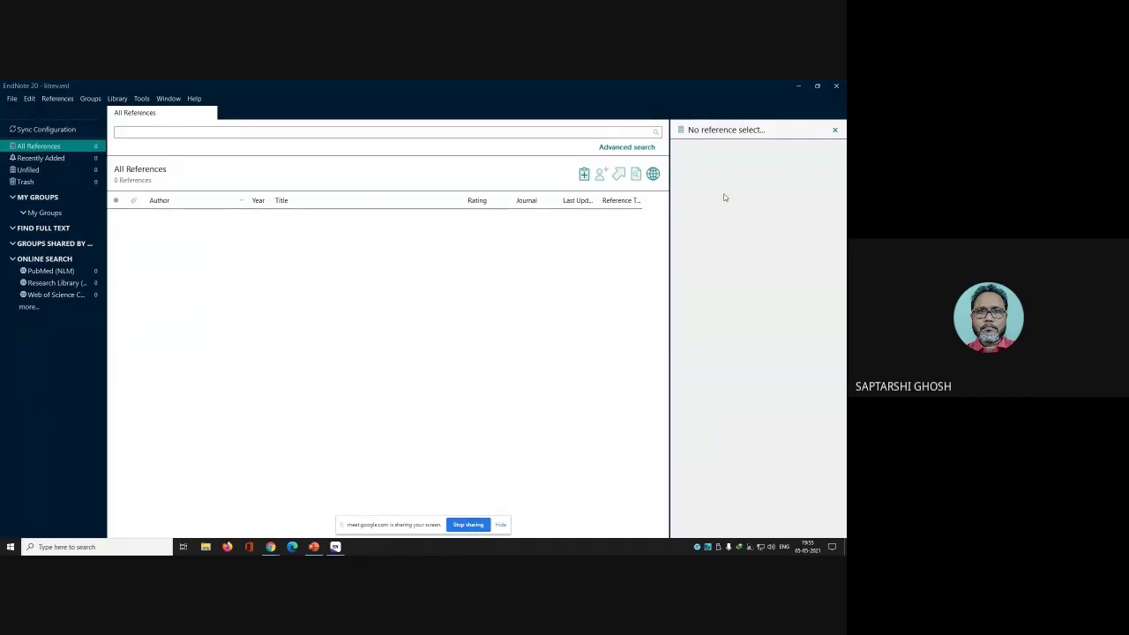
Step: Minimize EndNote, switch to Chrome and open the Google home page in a new tab
click(799, 86)
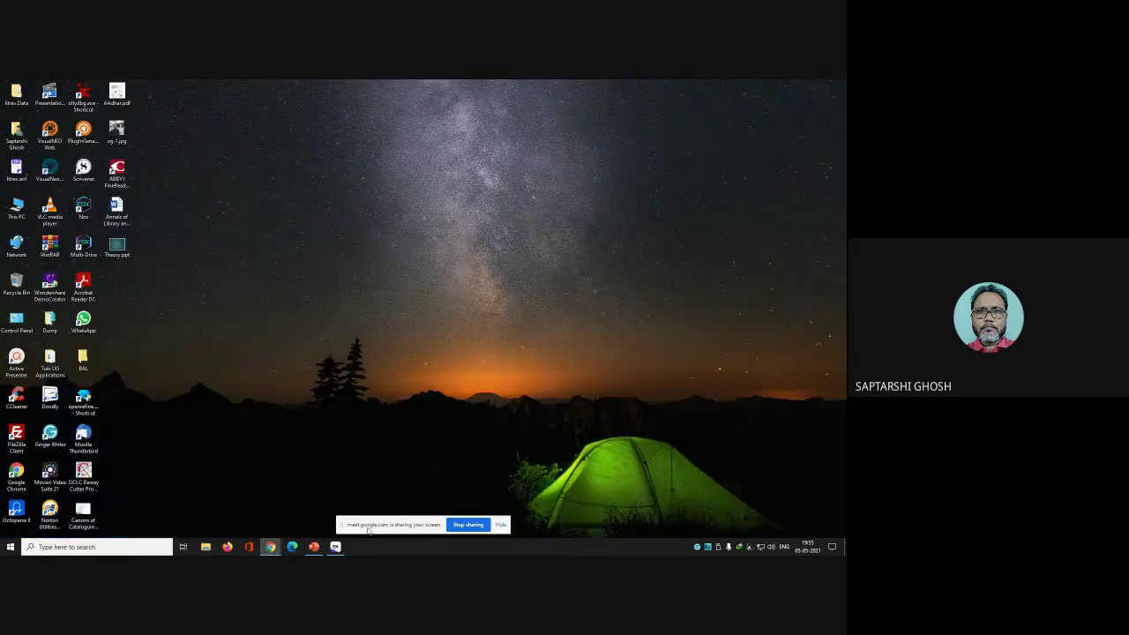
mouse_move(270, 545)
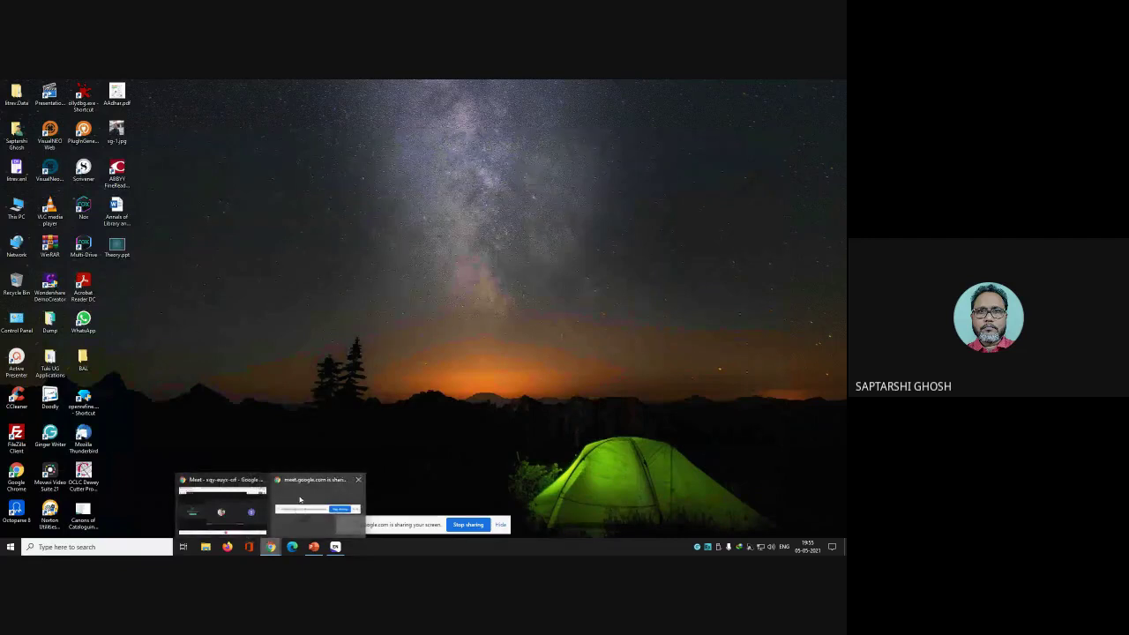
click(244, 508)
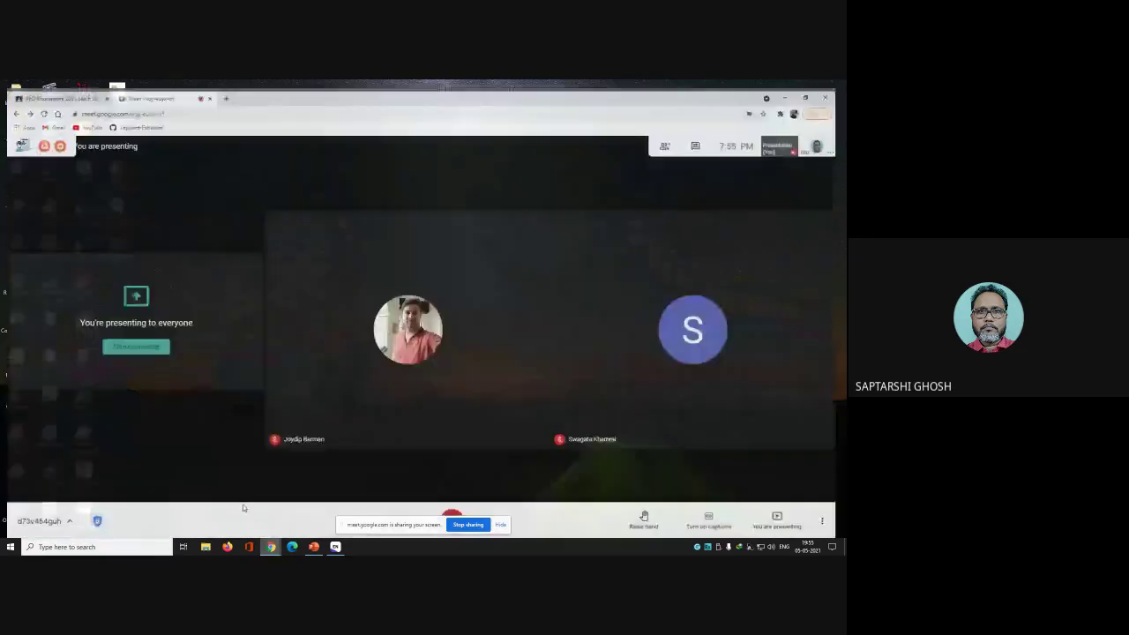
click(226, 87)
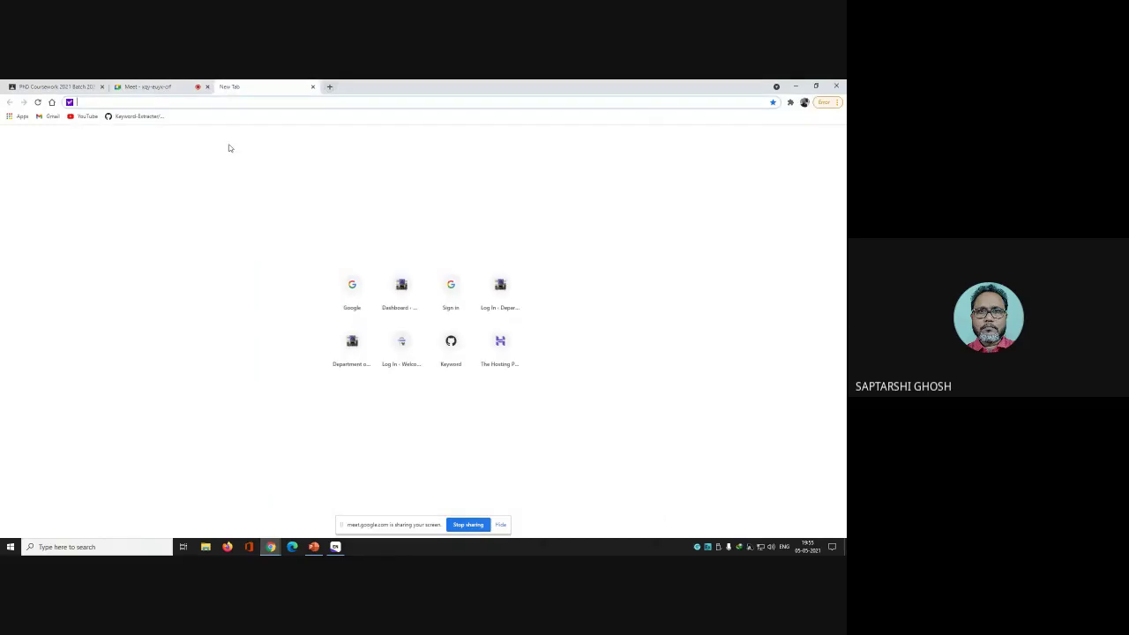
click(350, 291)
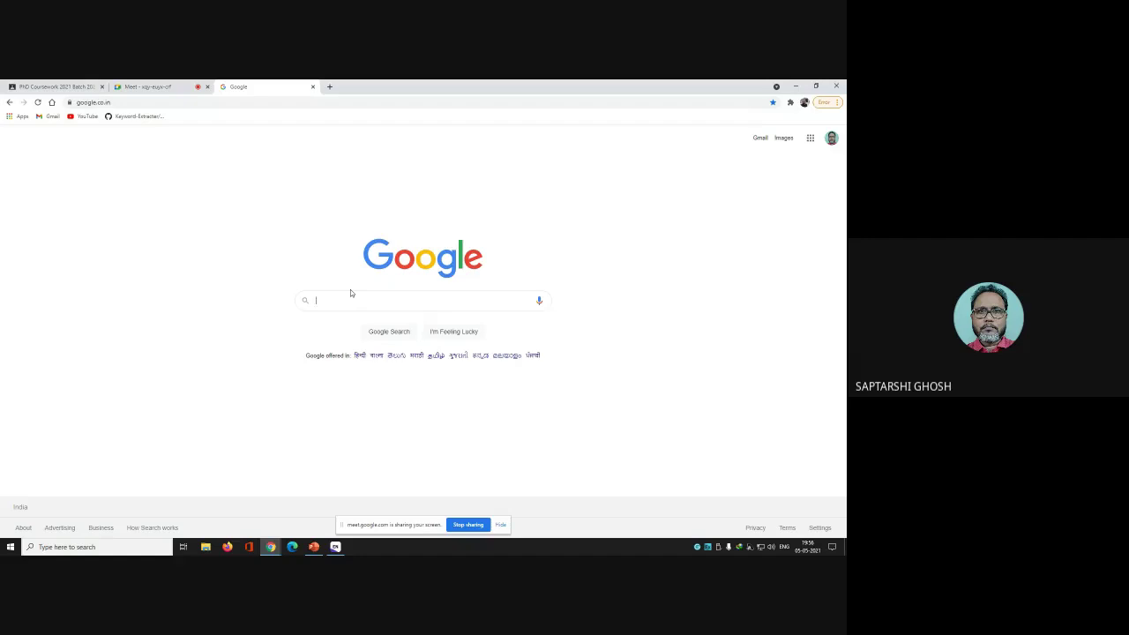
Step: Search Google for Jstor and open the JSTOR Home result
text(jsro)
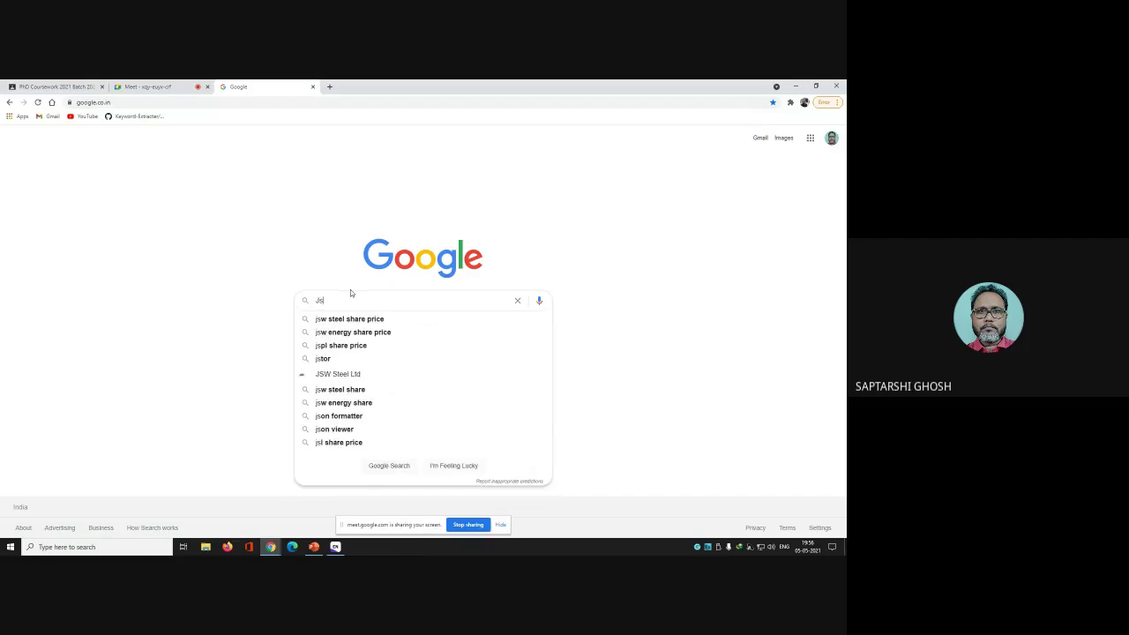
key(BackSpace)
key(BackSpace)
key(BackSpace)
text(stor)
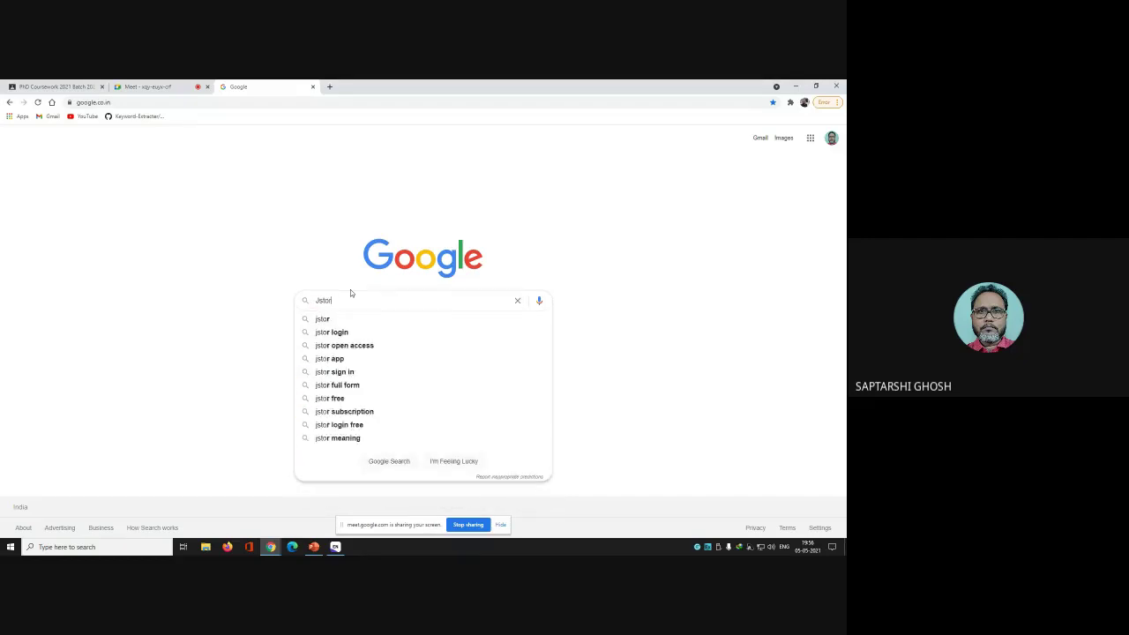
key(Return)
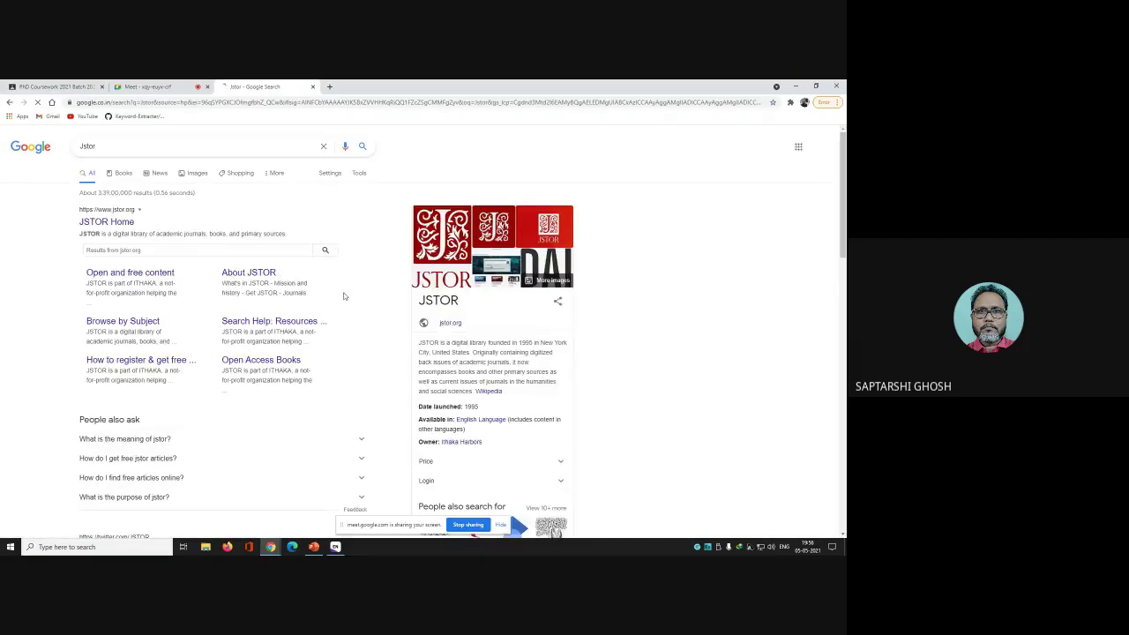
click(120, 226)
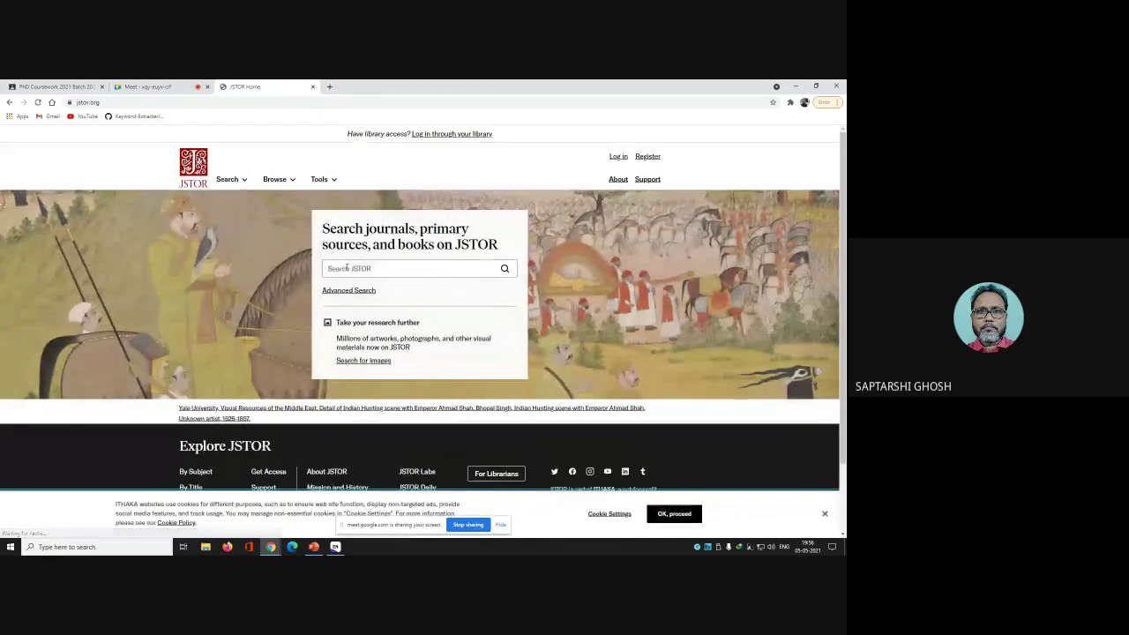
Step: Search JSTOR for Information Literacy
click(424, 264)
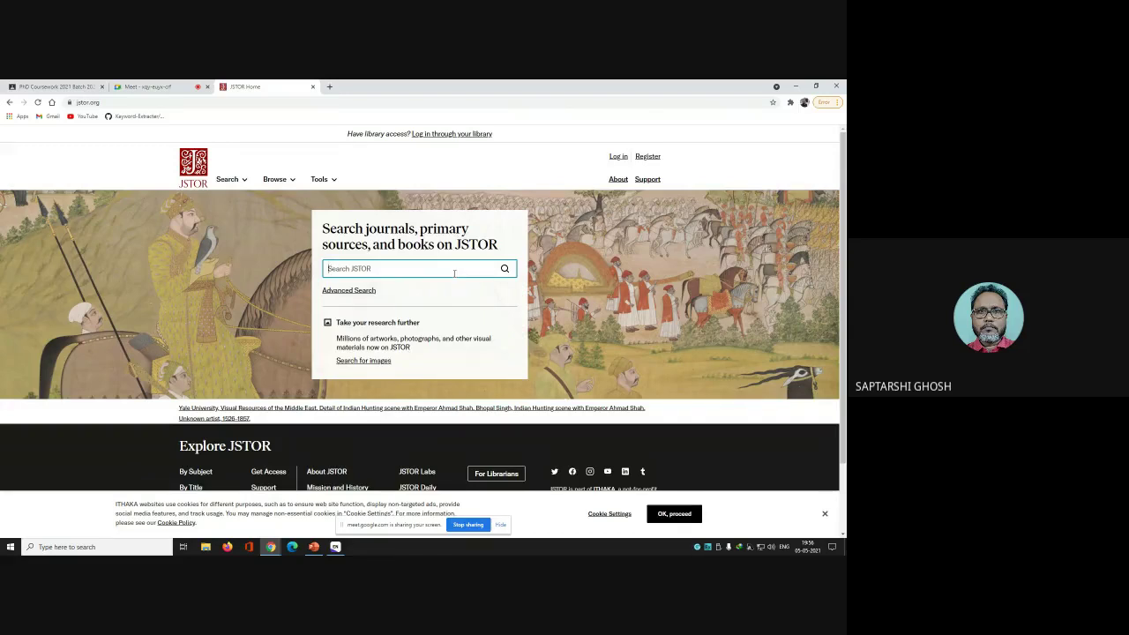
click(159, 87)
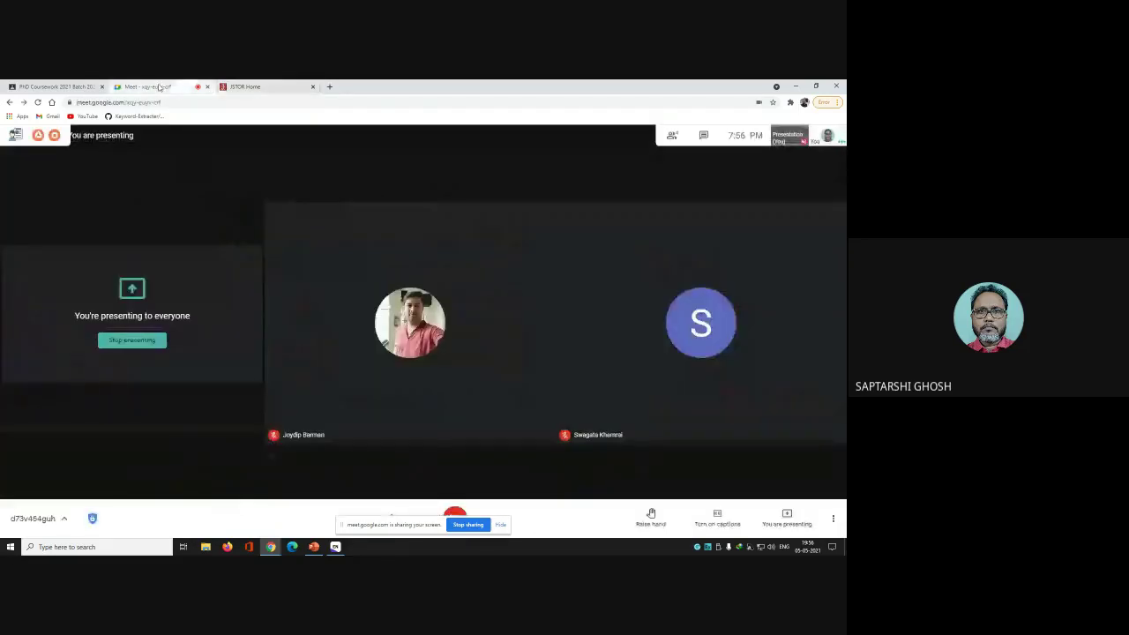
click(268, 88)
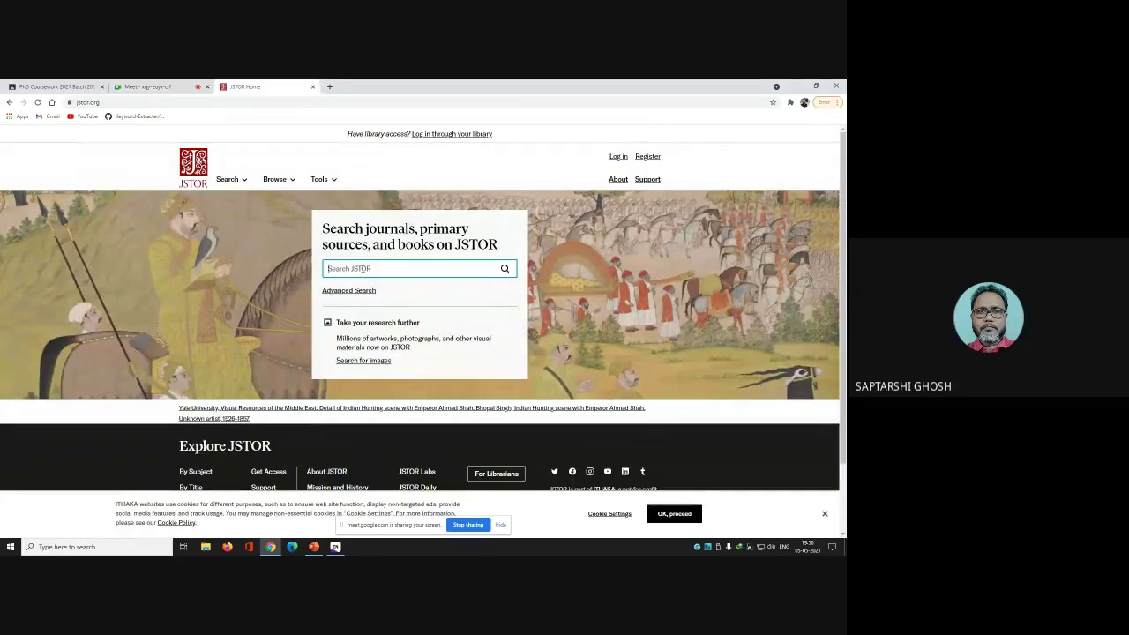
text(Infor)
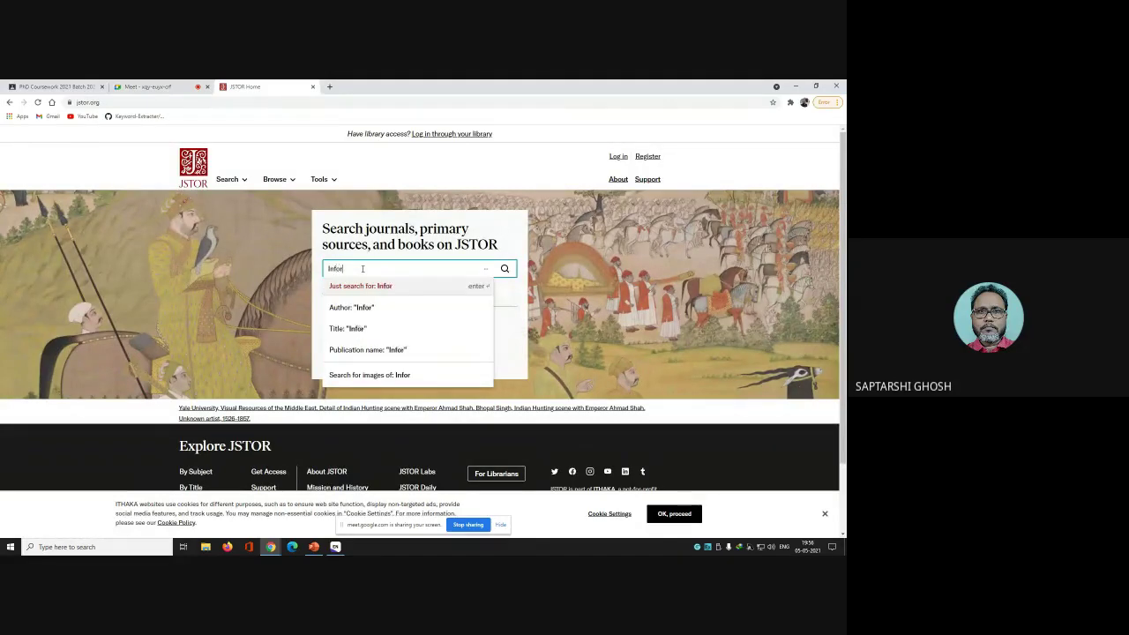
text(mation)
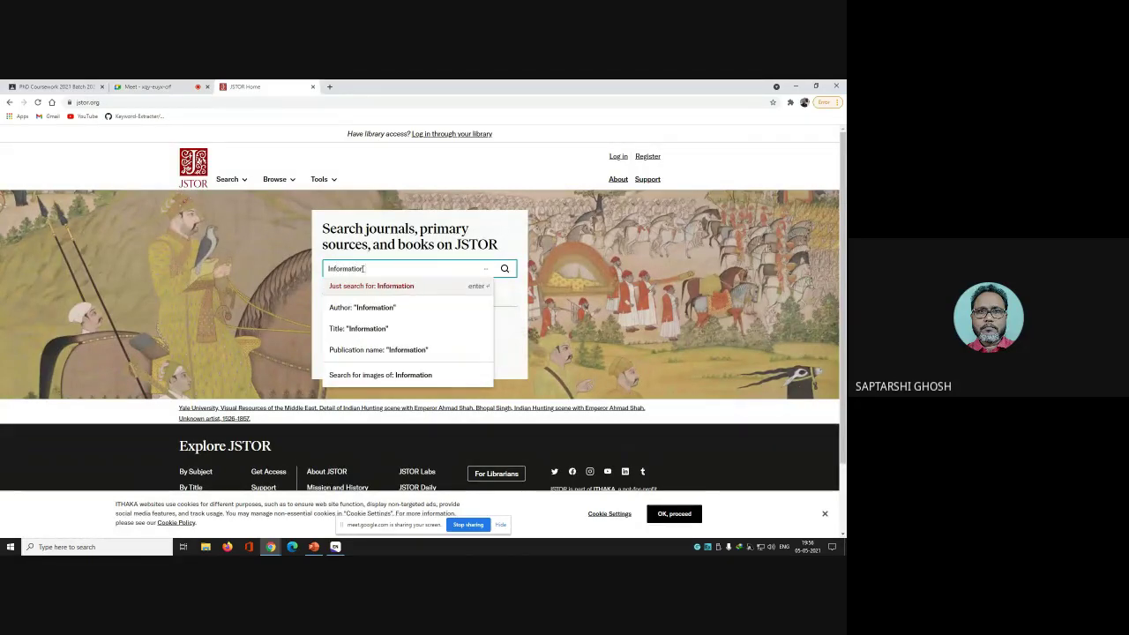
text( Litera)
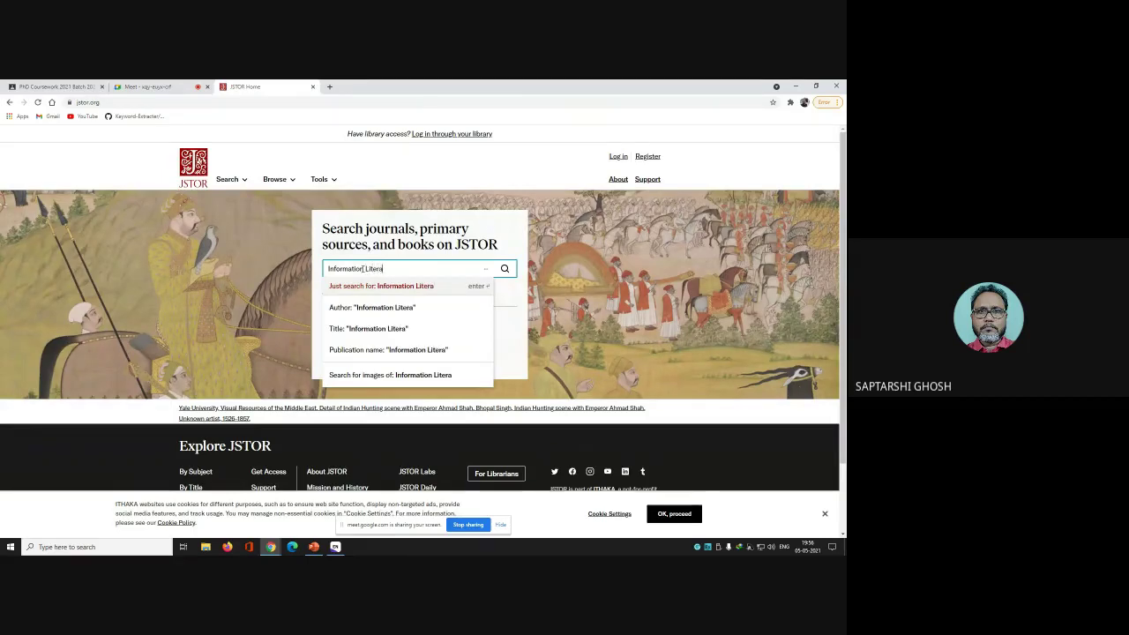
text(cy)
click(504, 269)
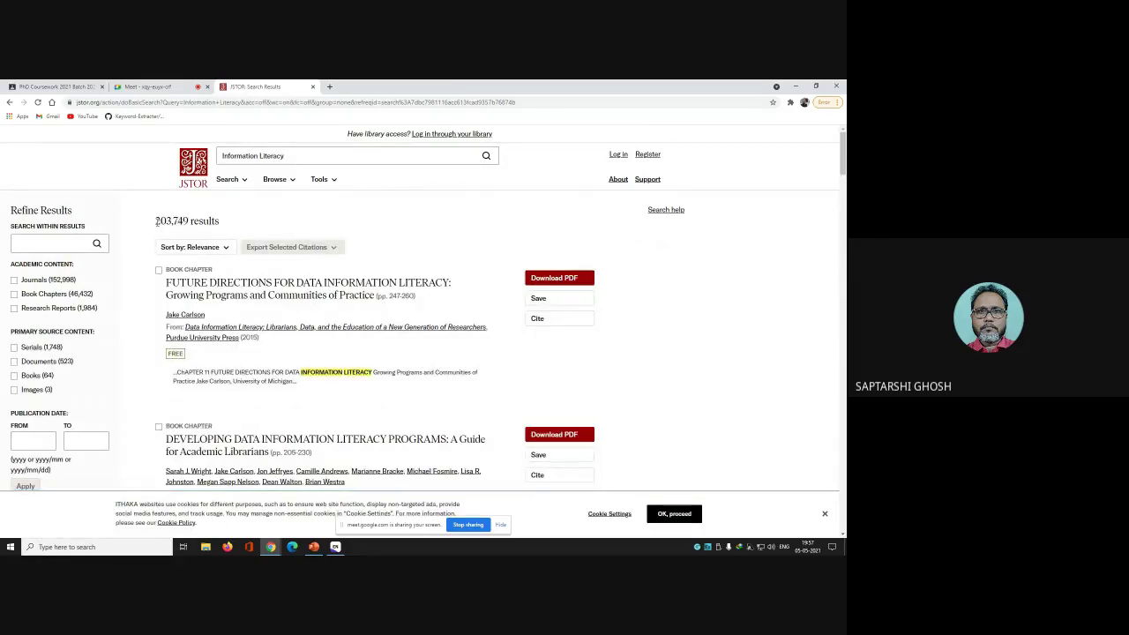
Step: Refine the search results to Journals under academic content and Serials under primary source content
drag(157, 221, 189, 220)
click(14, 281)
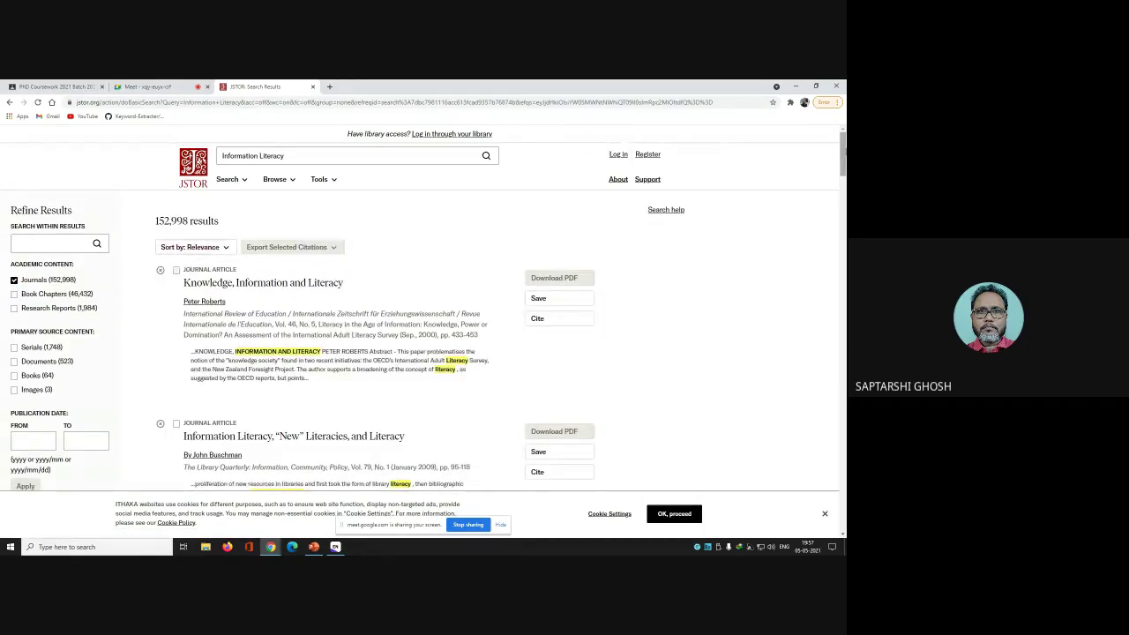
scroll(424, 308, down, 2)
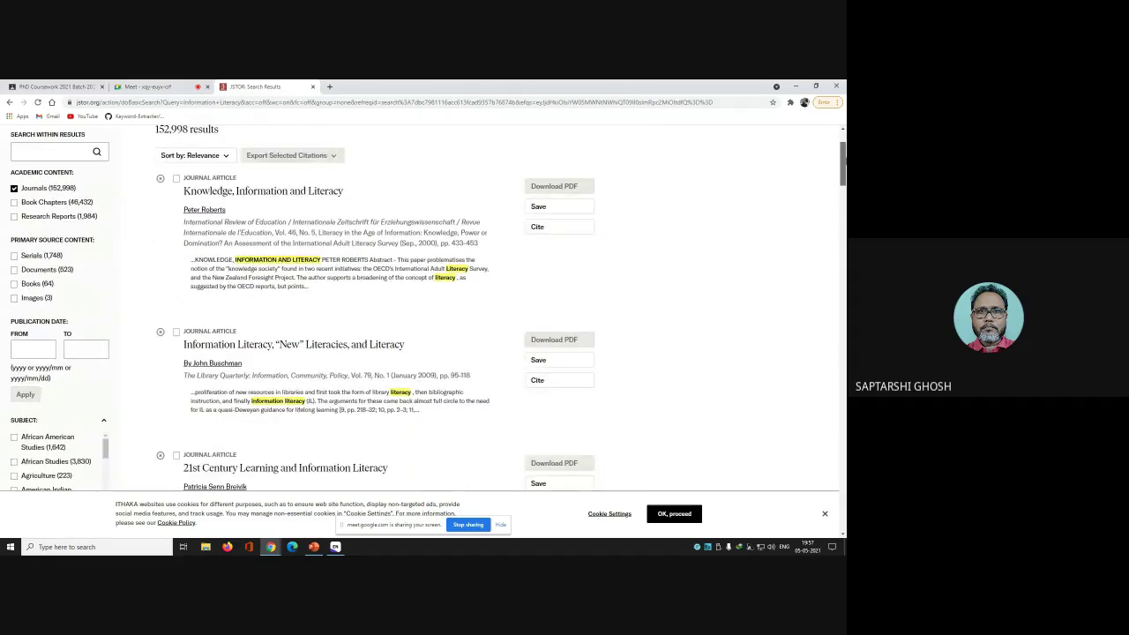
scroll(424, 308, up, 2)
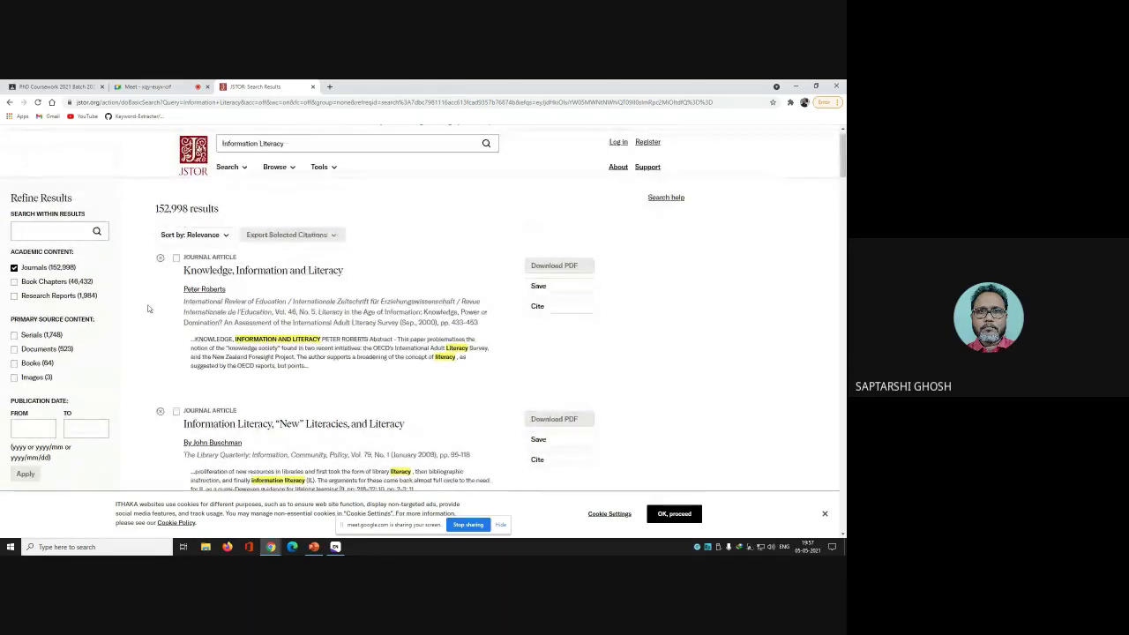
click(14, 336)
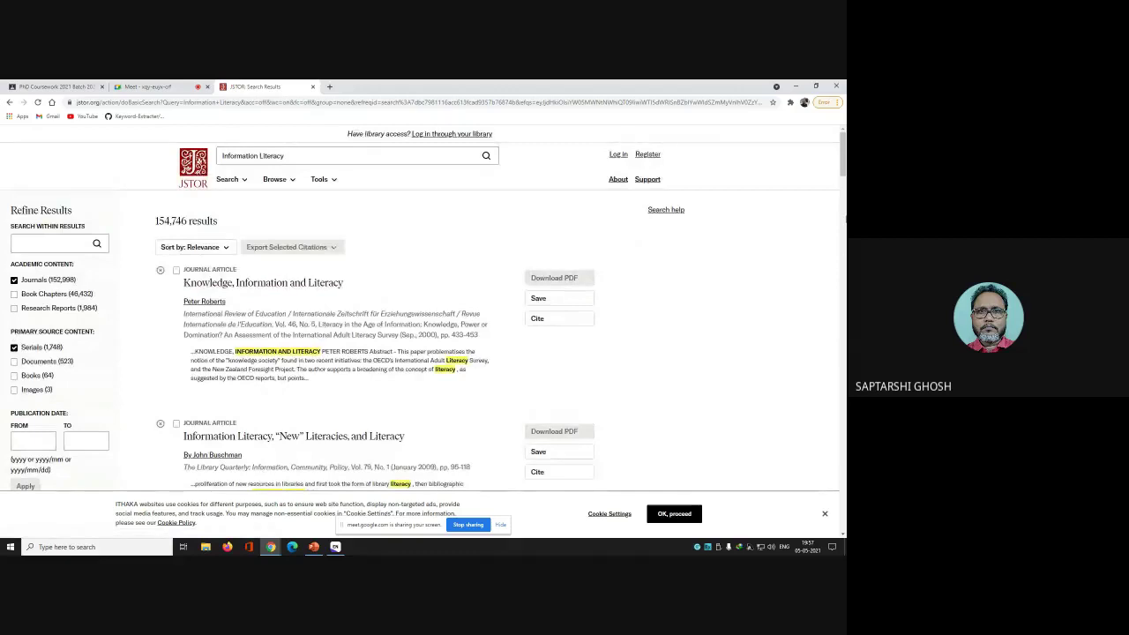
scroll(347, 197, down, 3)
scroll(347, 196, up, 2)
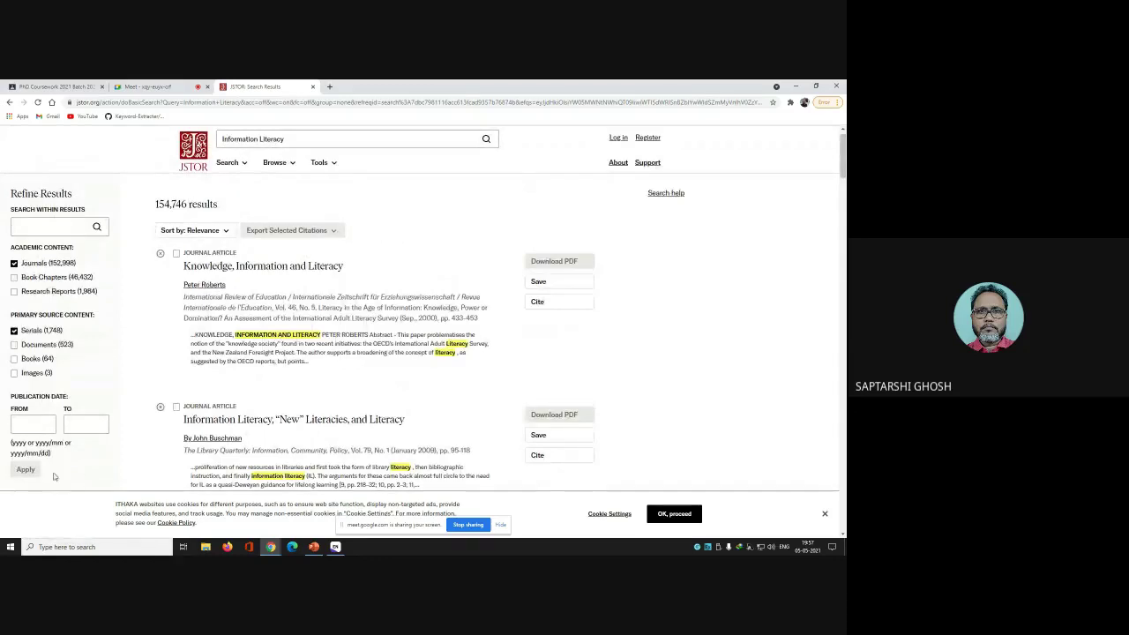
Step: Select the results "Knowledge, Information and Literacy", "Information Literacy, 'New' Literacies, and Literacy" and "21st Century Learning and Information Literacy"
click(91, 426)
click(176, 253)
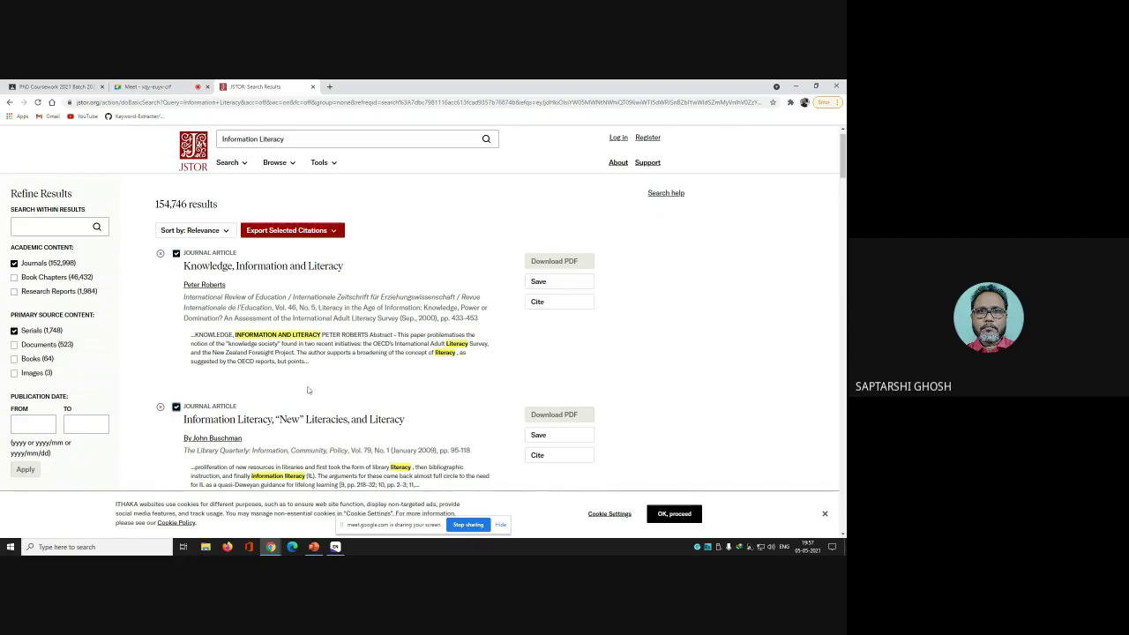
drag(842, 157, 842, 247)
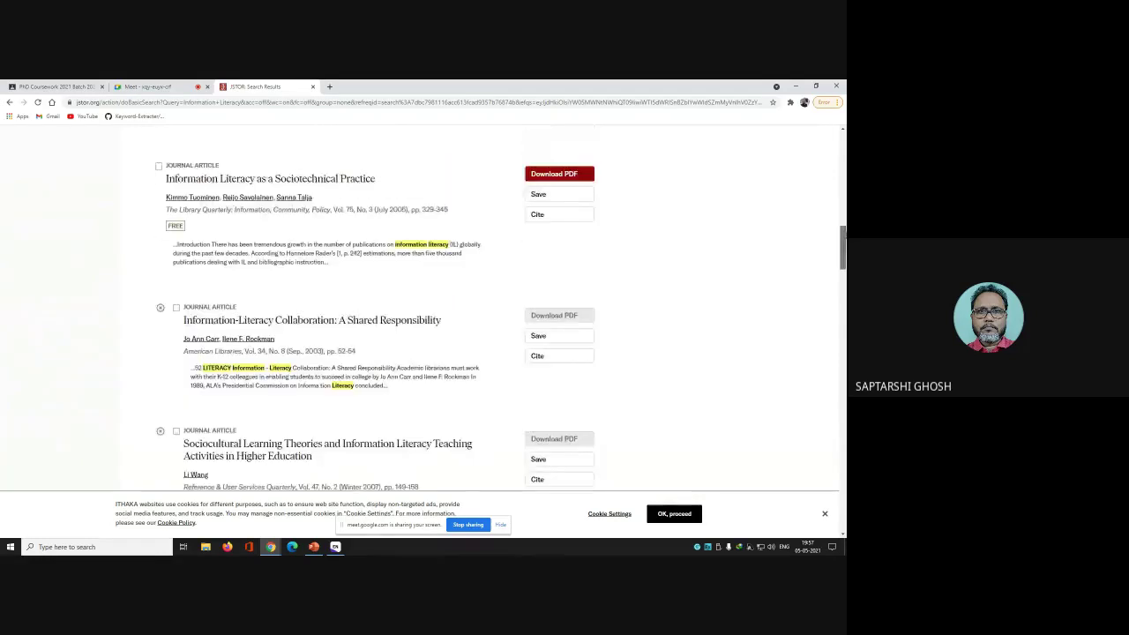
scroll(176, 212, up, 10)
scroll(176, 211, down, 3)
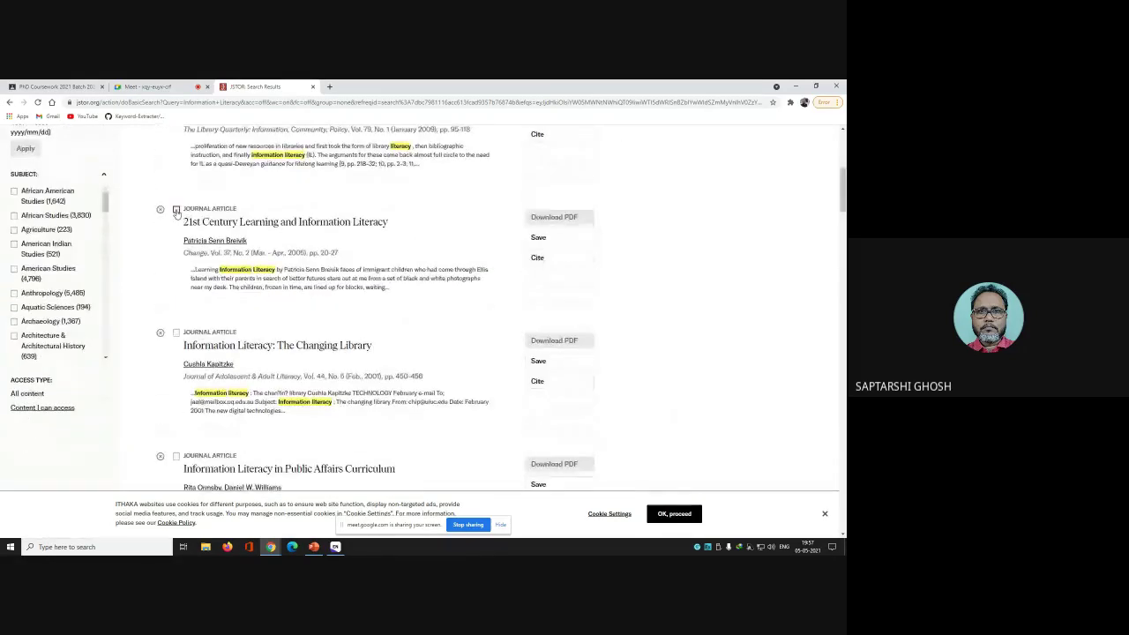
scroll(176, 212, up, 5)
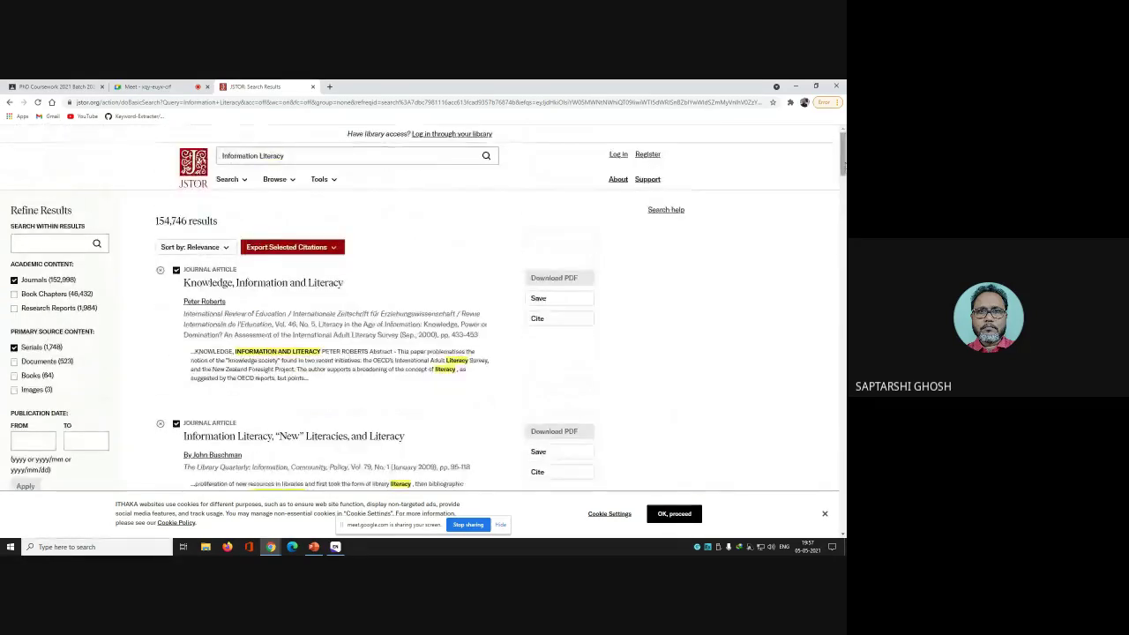
scroll(232, 278, down, 5)
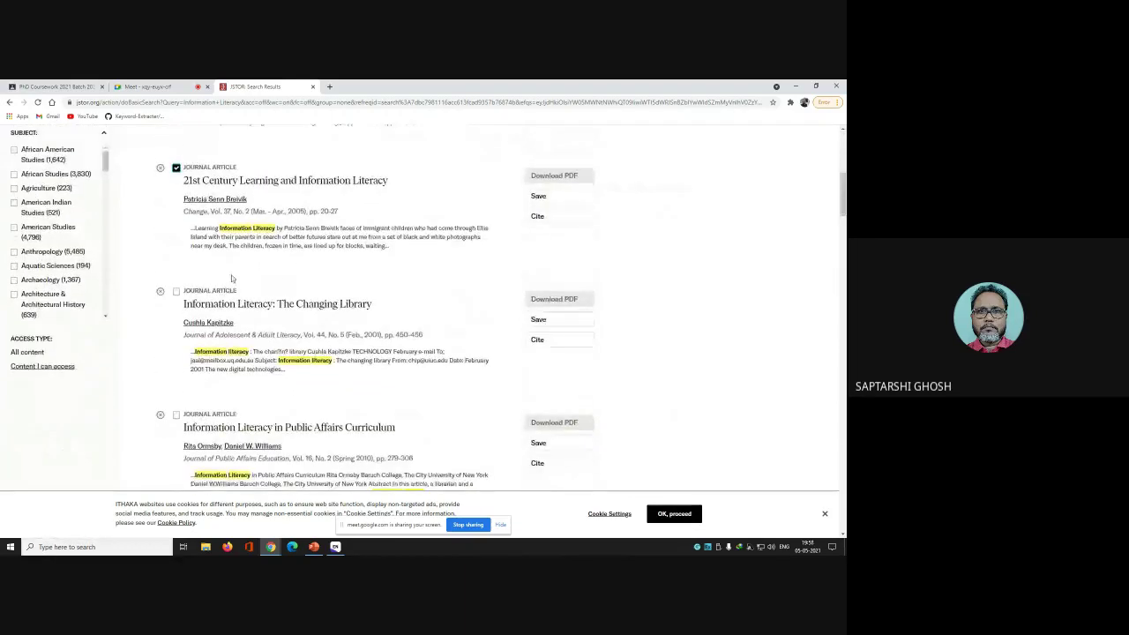
Step: Add "Information Literacy: The Changing Library" and "Recent Trends in Information Literacy and Instruction" to the selected articles
click(175, 291)
scroll(176, 296, up, 5)
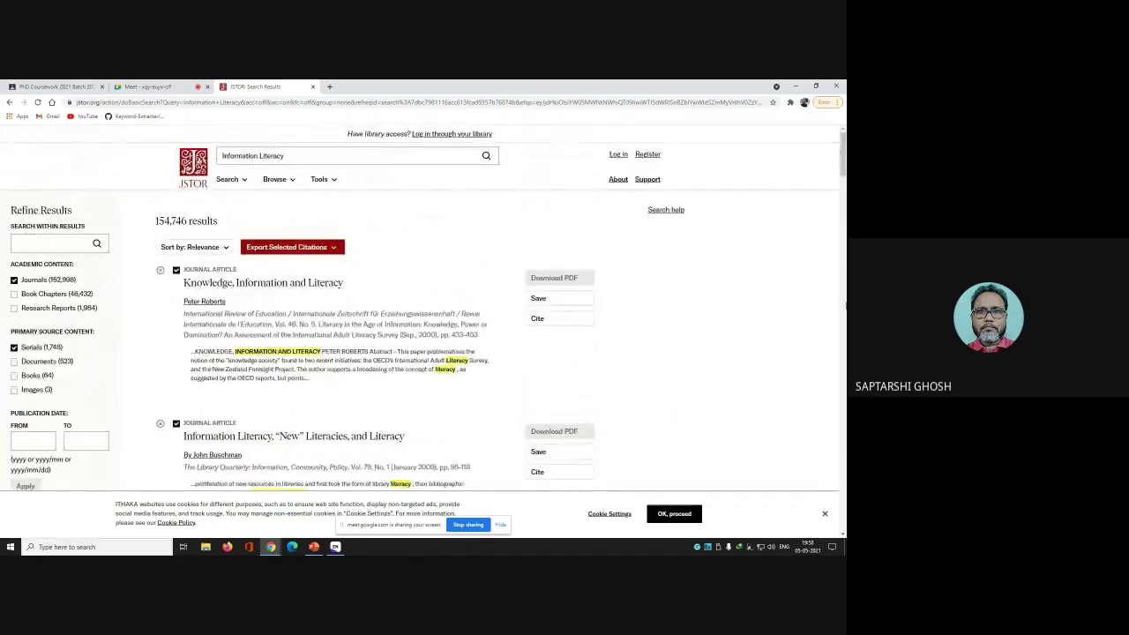
scroll(844, 304, down, 1)
scroll(177, 379, down, 3)
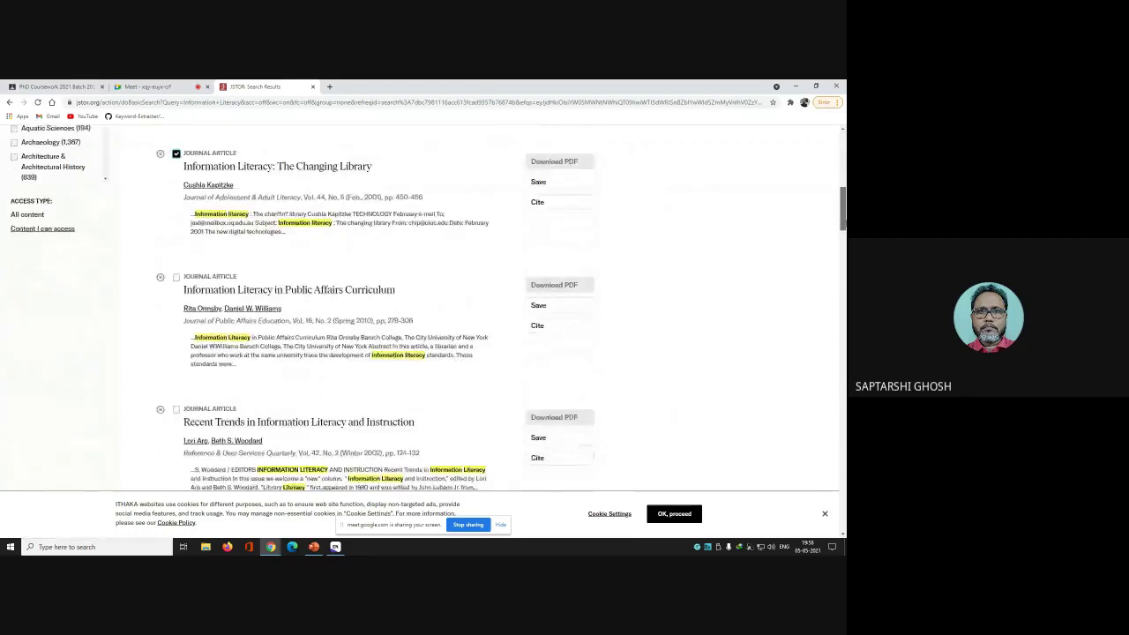
scroll(174, 278, up, 6)
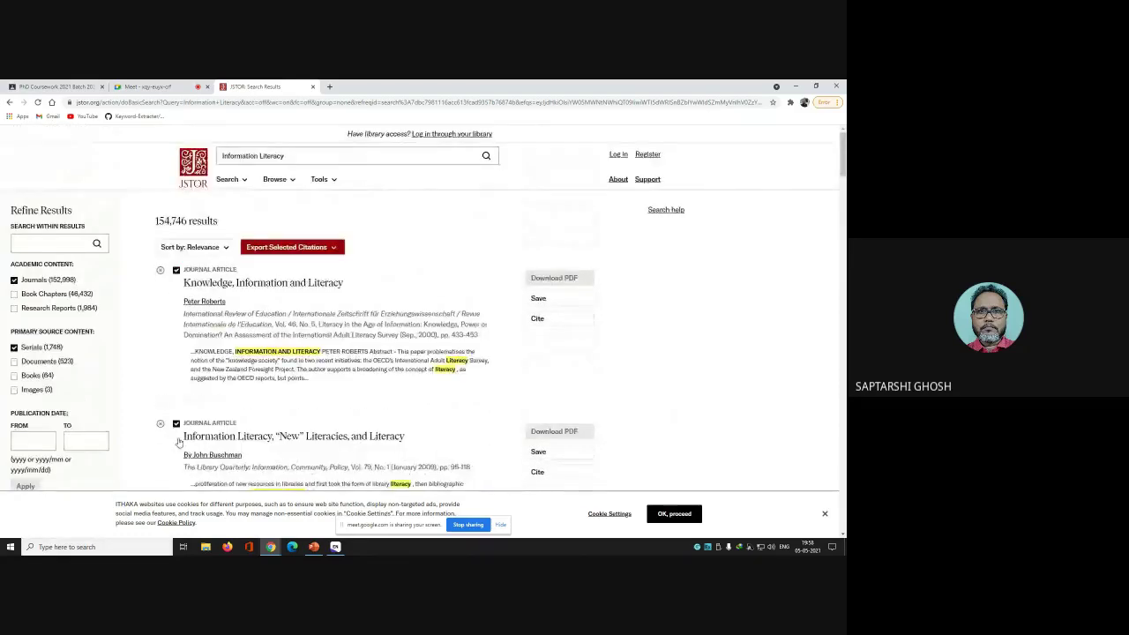
drag(843, 156, 843, 215)
scroll(171, 171, down, 3)
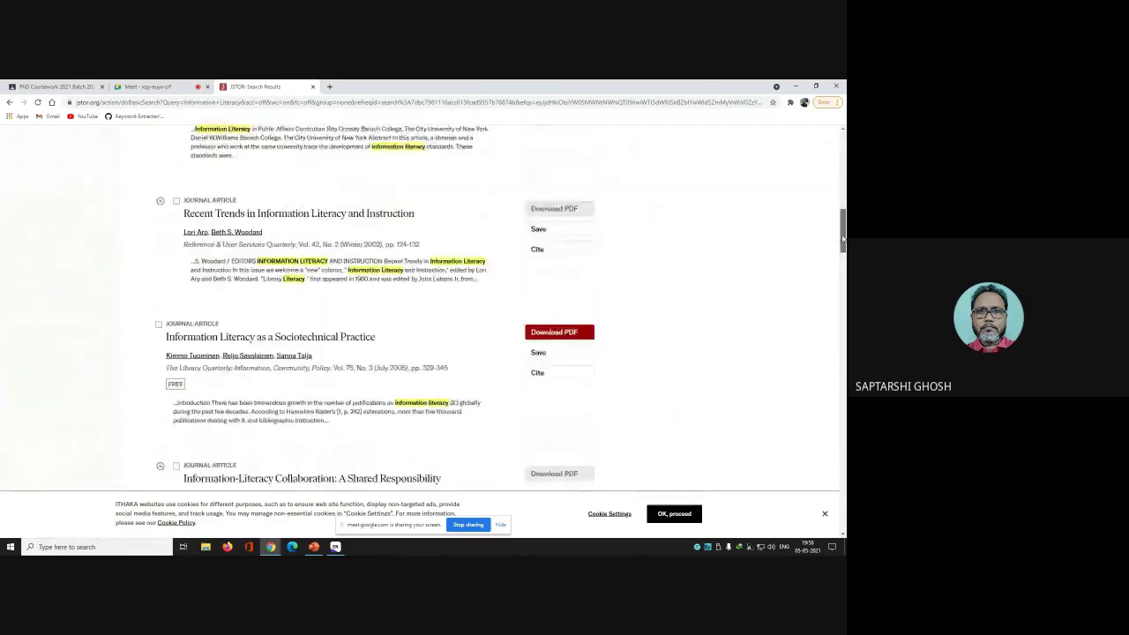
scroll(169, 248, up, 10)
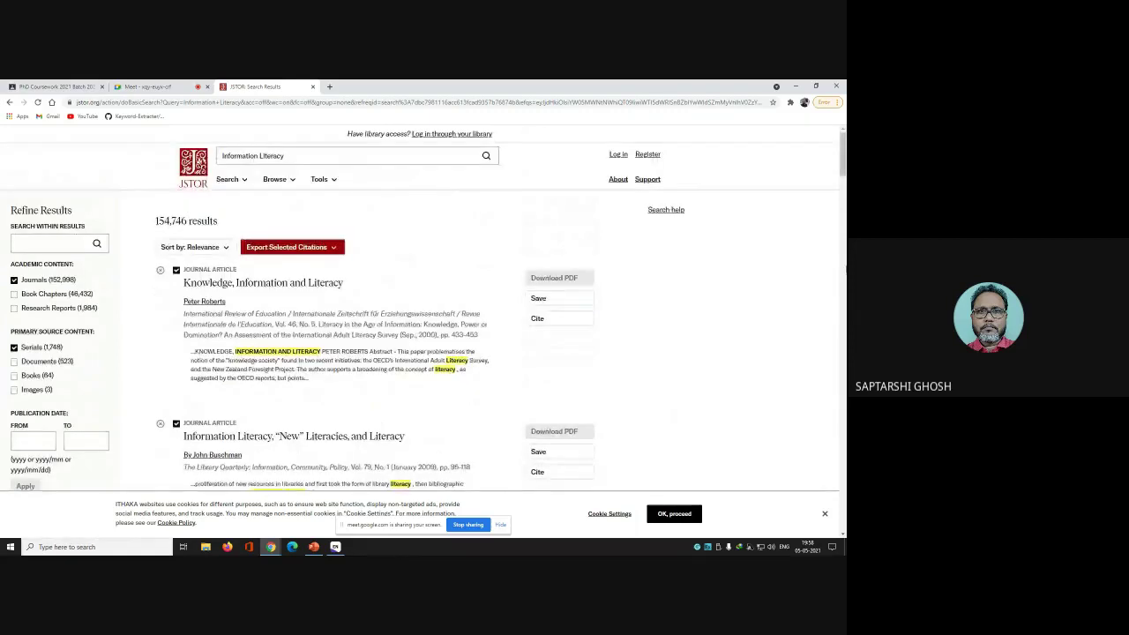
scroll(332, 296, down, 10)
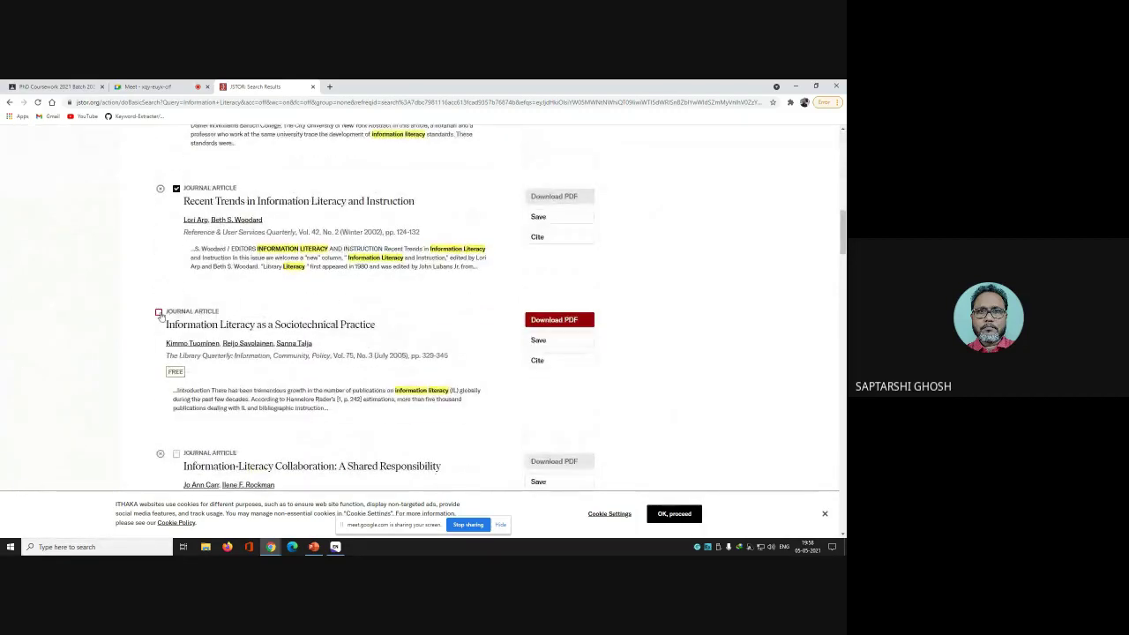
Step: Also select "Information Literacy as a Sociotechnical Practice", "Information-Literacy Collaboration: A Shared Responsibility" and the article on sociocultural learning theories
click(159, 311)
click(176, 454)
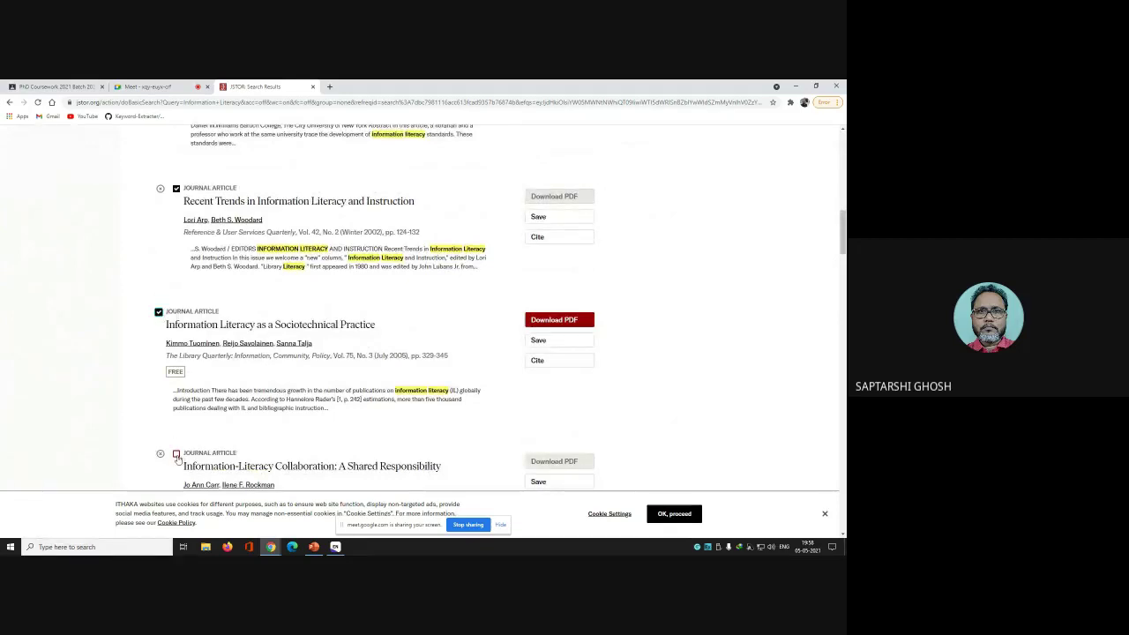
scroll(360, 308, down, 10)
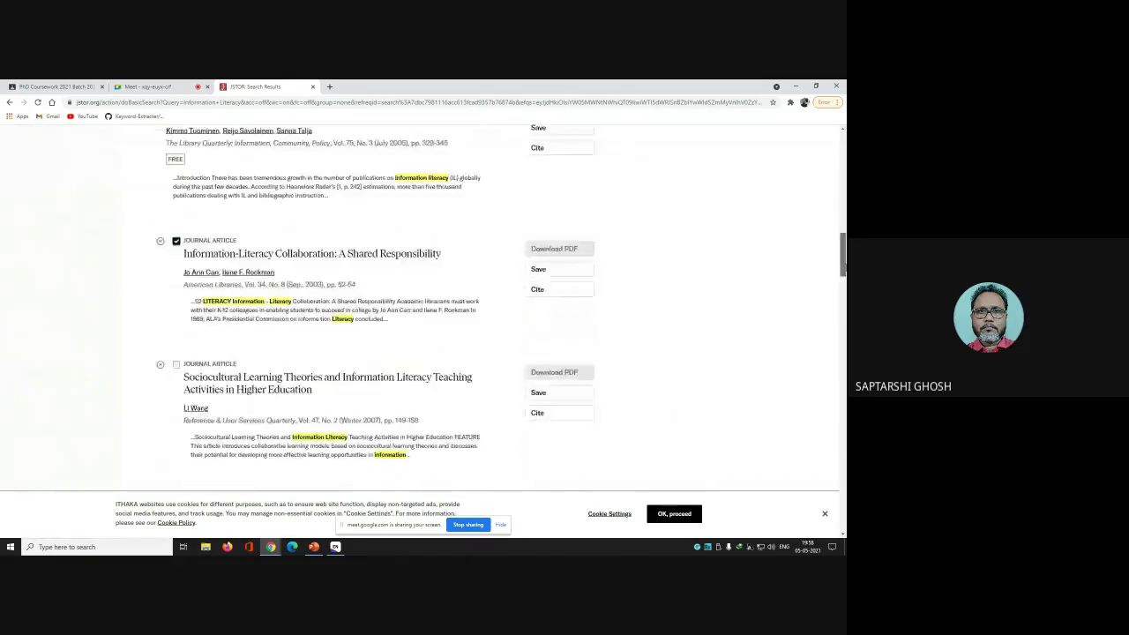
scroll(361, 307, up, 2)
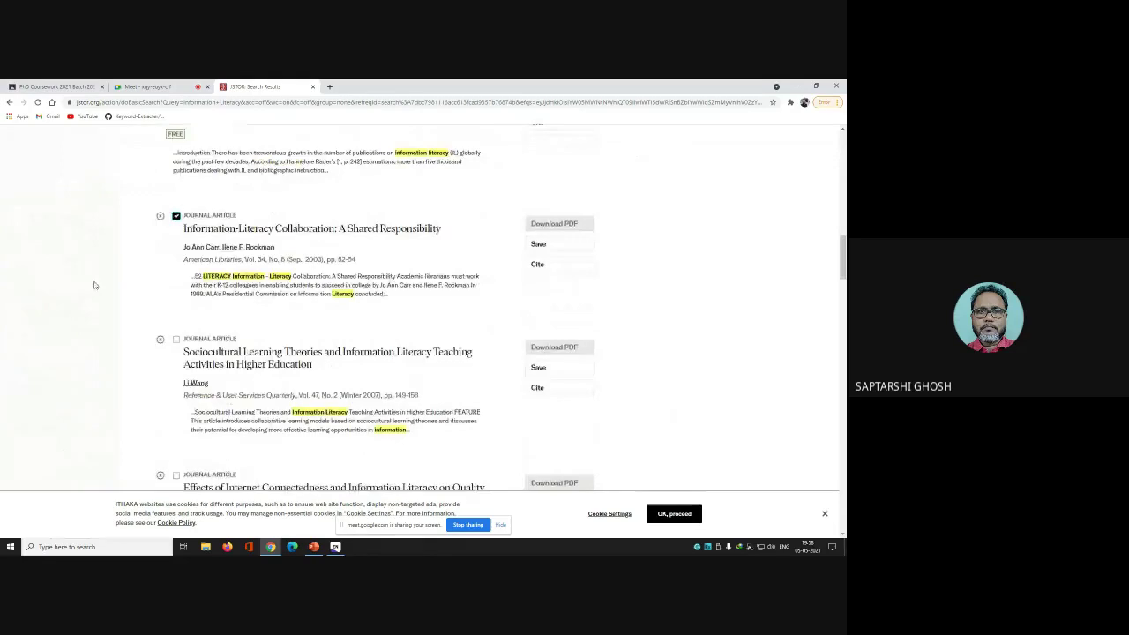
click(177, 339)
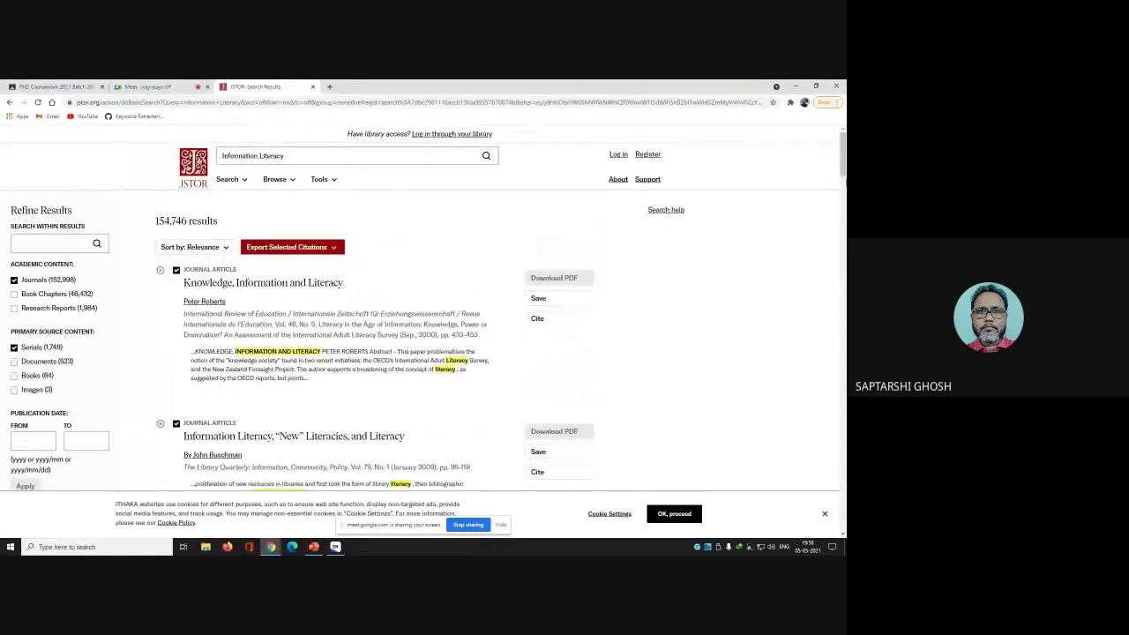
click(844, 283)
scroll(844, 281, down, 1)
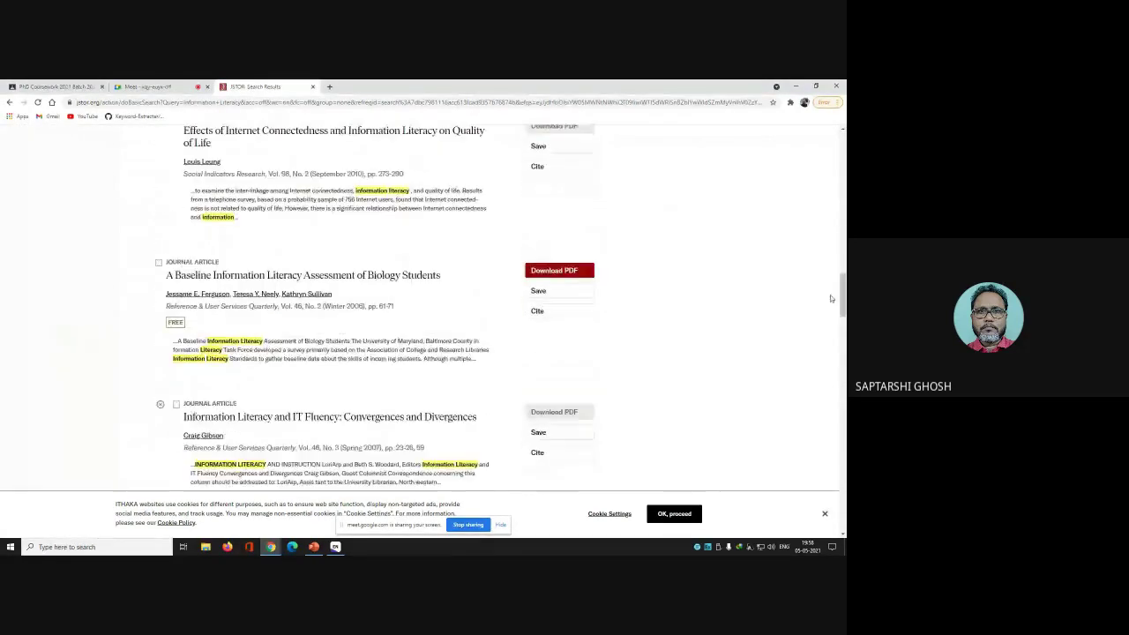
scroll(833, 276, up, 1)
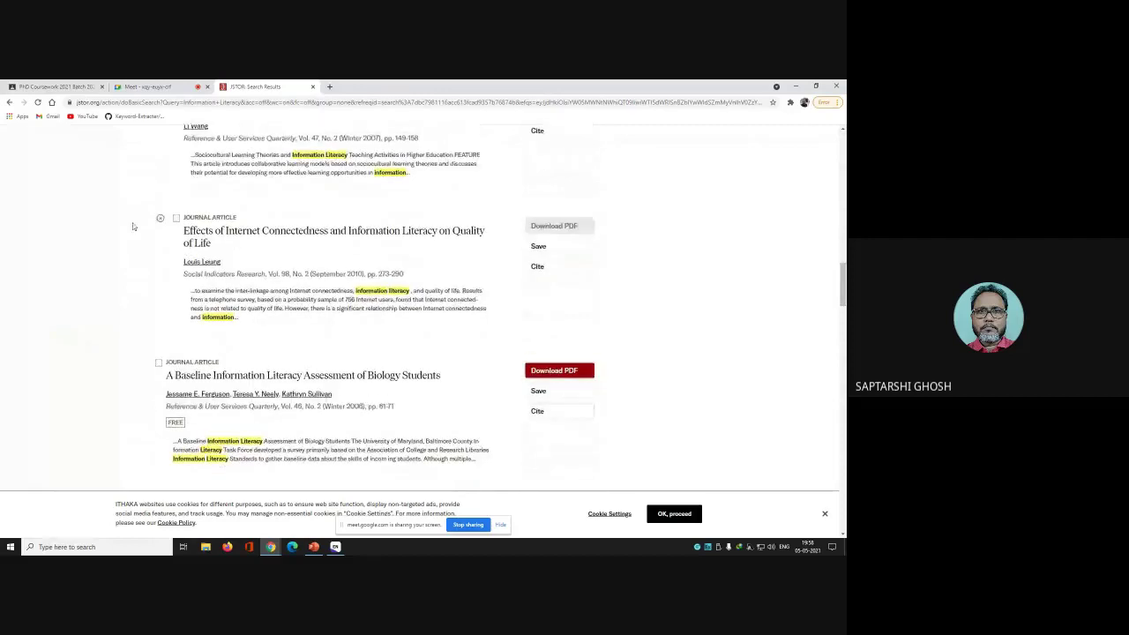
scroll(837, 273, up, 2)
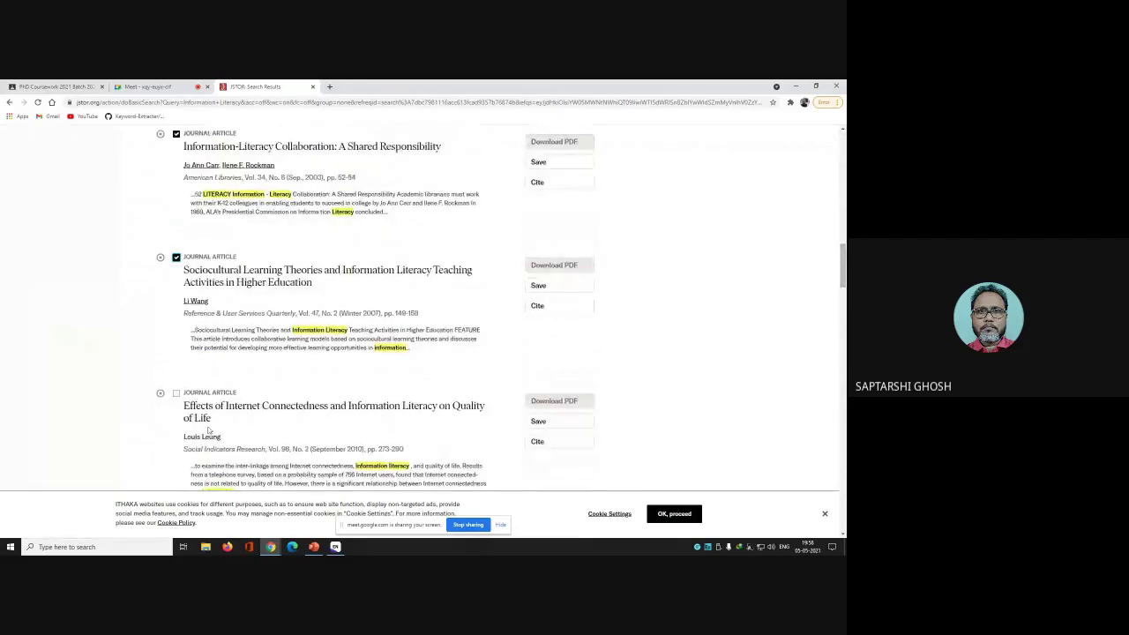
scroll(367, 441, up, 5)
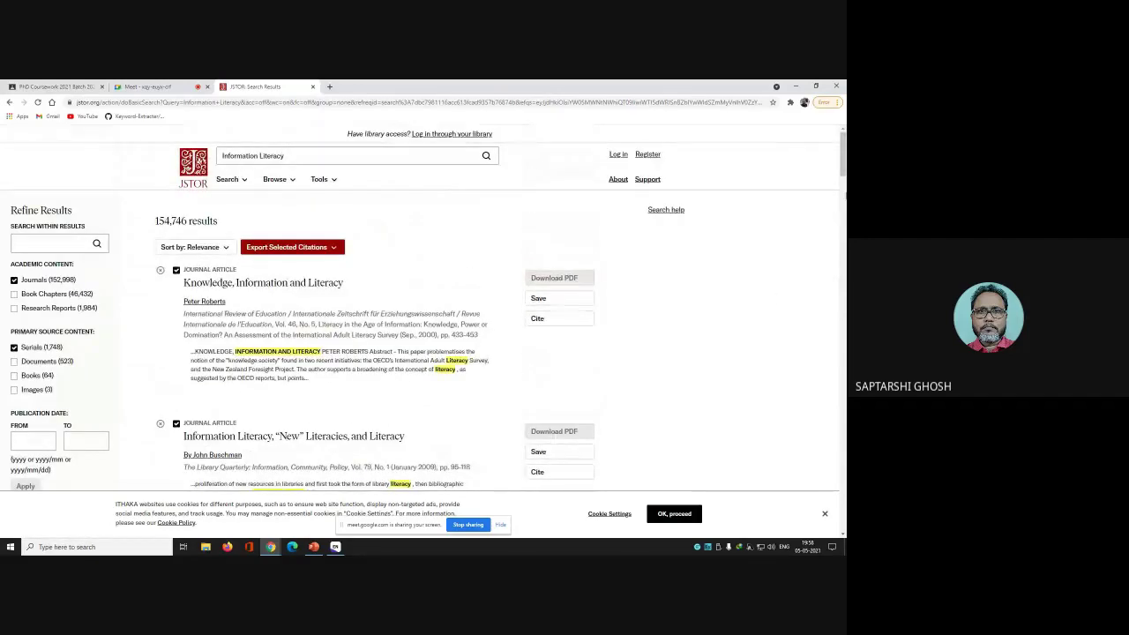
Step: Select "A Baseline Information Literacy Assessment of Biology Students" and "Information Literacy and IT Fluency: Convergences and Divergences"
drag(842, 158, 834, 325)
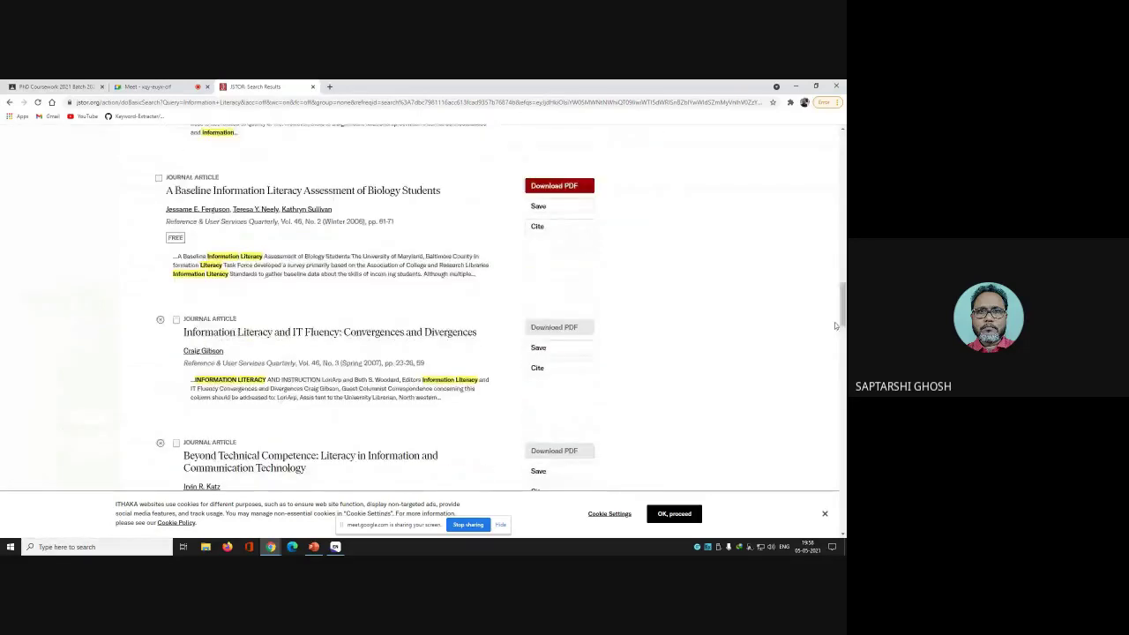
click(158, 179)
scroll(177, 324, up, 5)
Step: Select the last article on the results page, "The Impact of Low-Level Skills on Information-Seeking Behavior", and review the selected articles
drag(843, 155, 830, 520)
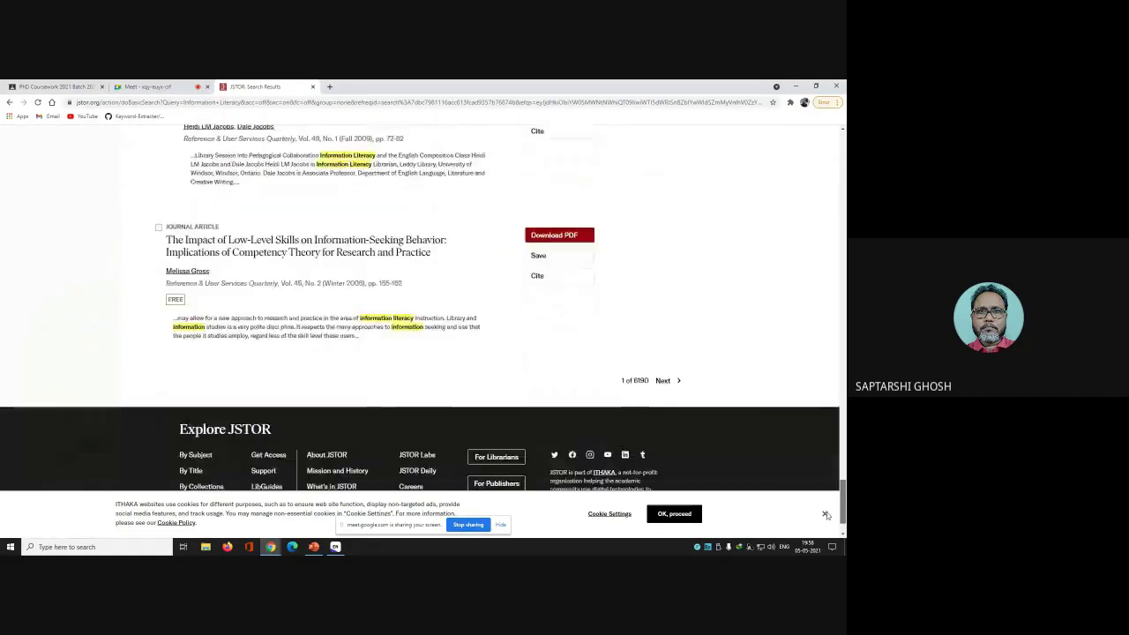
click(159, 228)
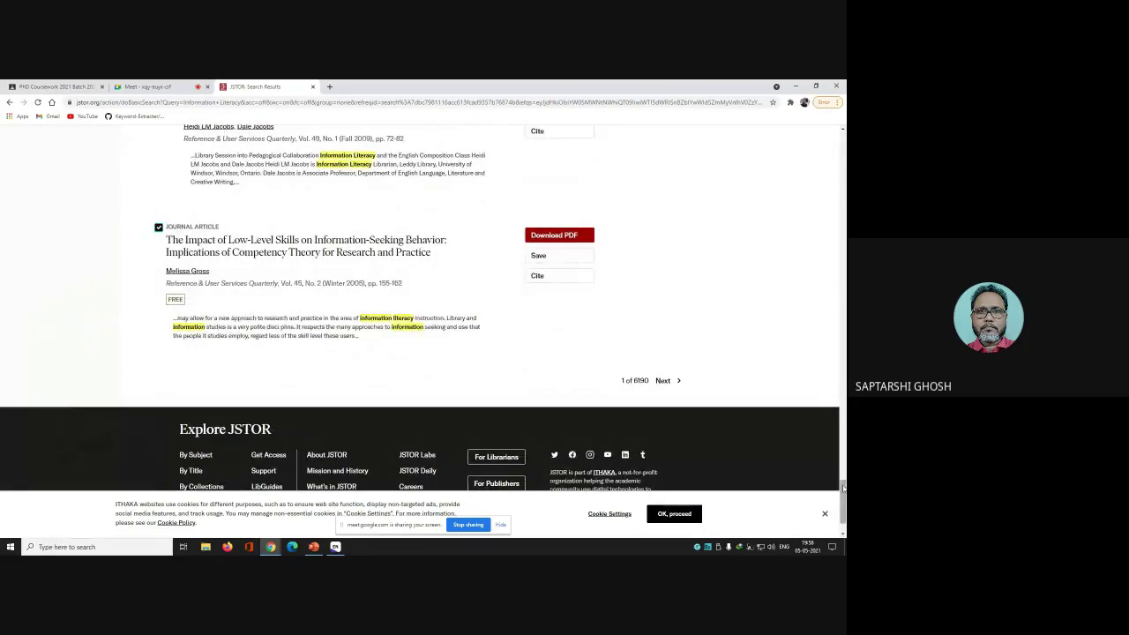
drag(843, 496, 843, 473)
scroll(211, 305, up, 1)
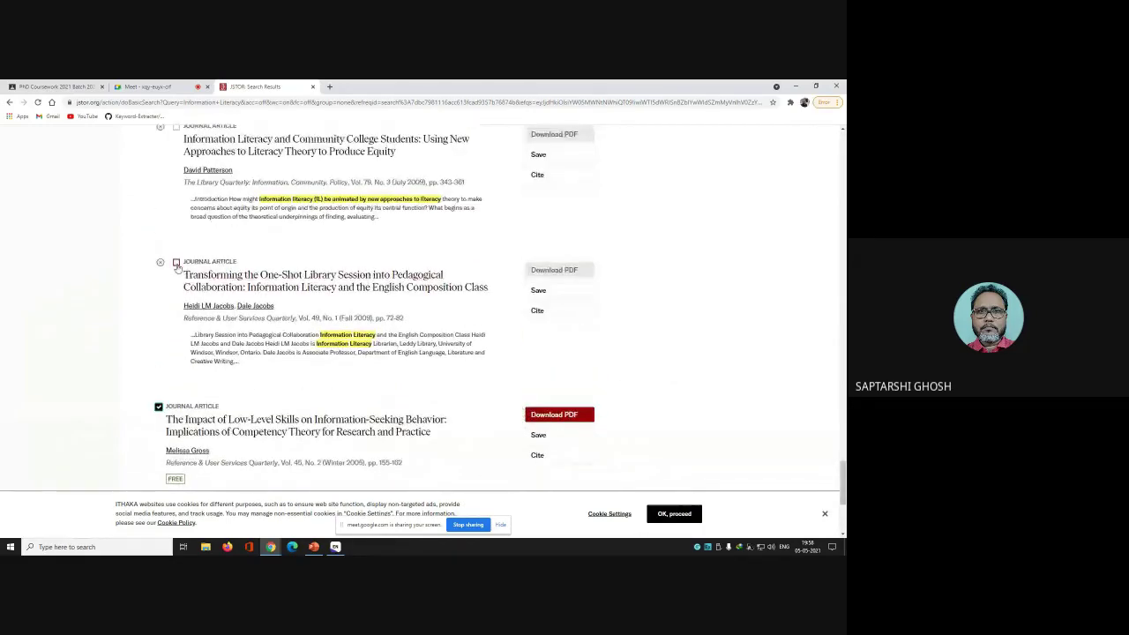
key(Home)
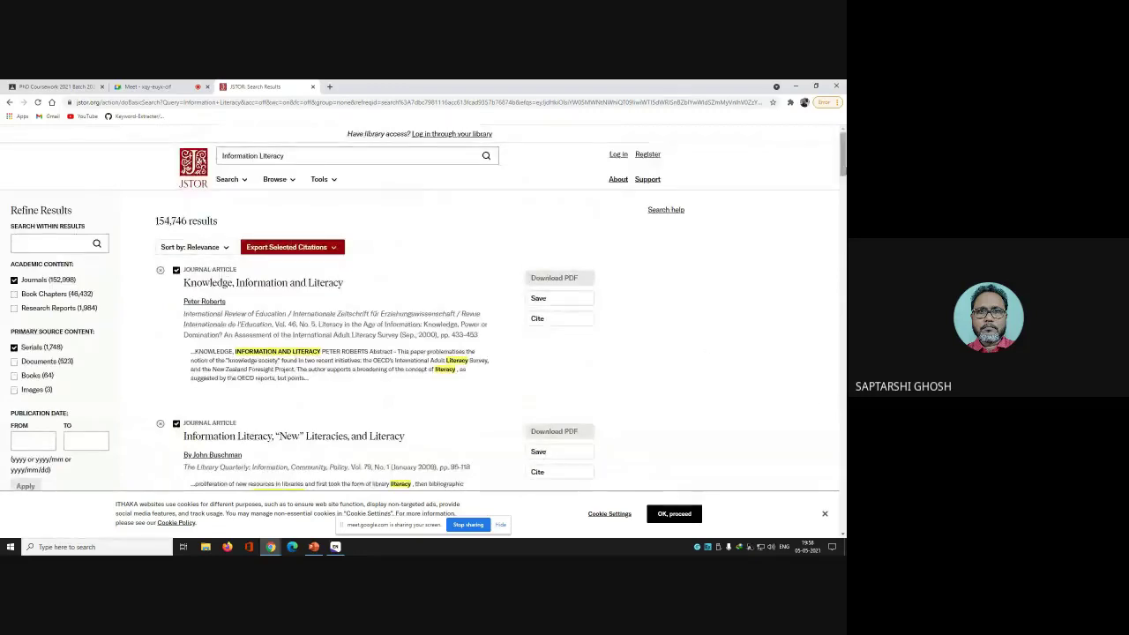
scroll(501, 312, down, 15)
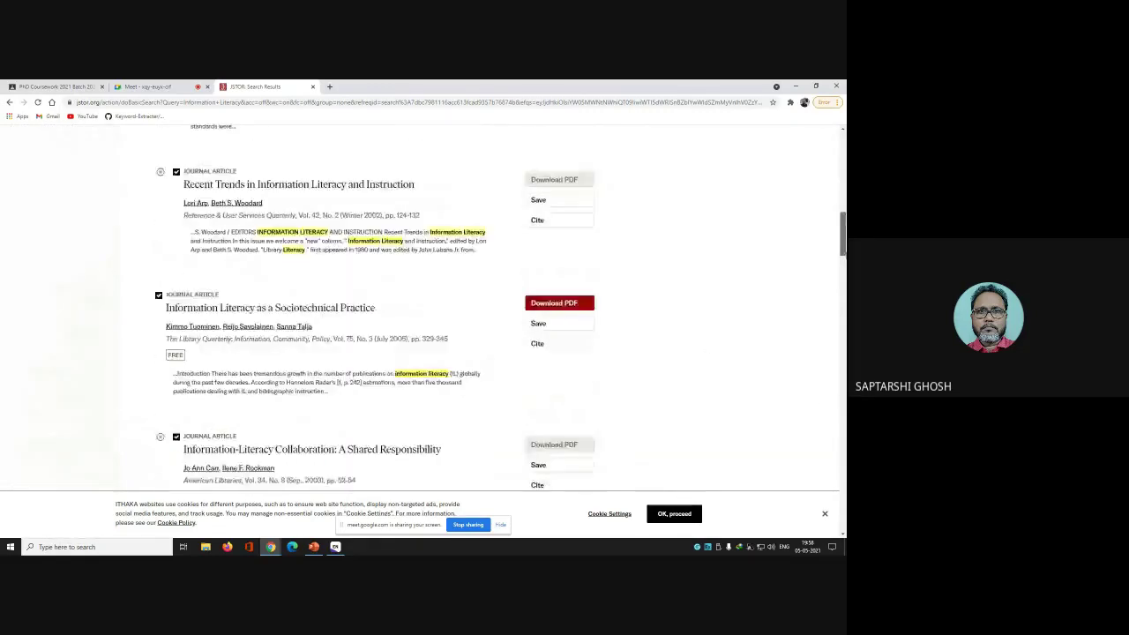
scroll(798, 338, down, 4)
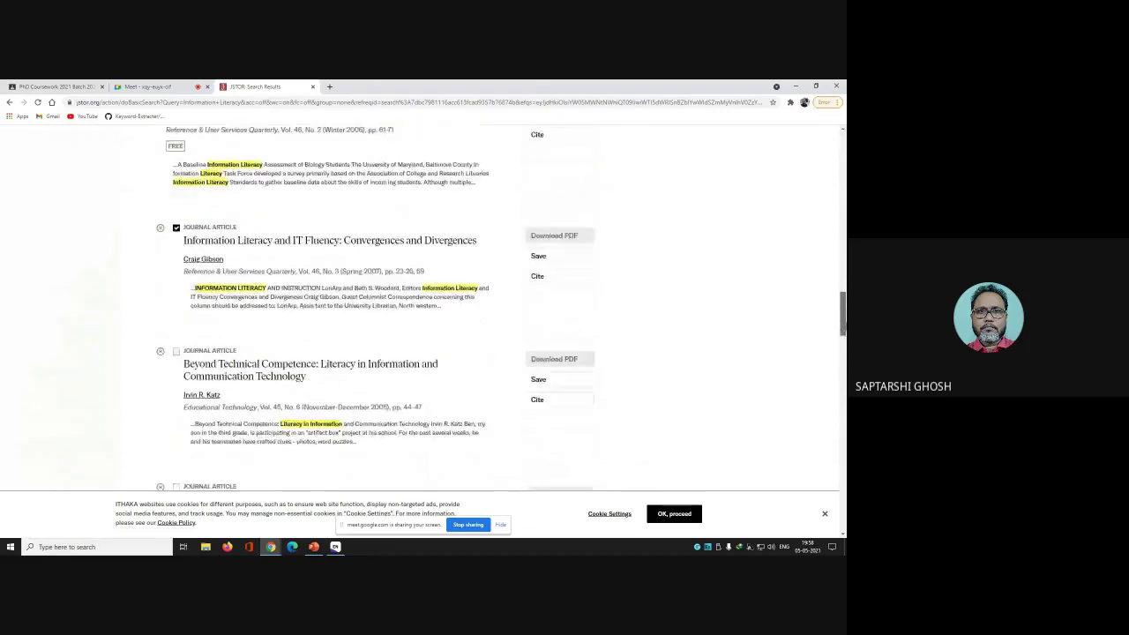
key(Home)
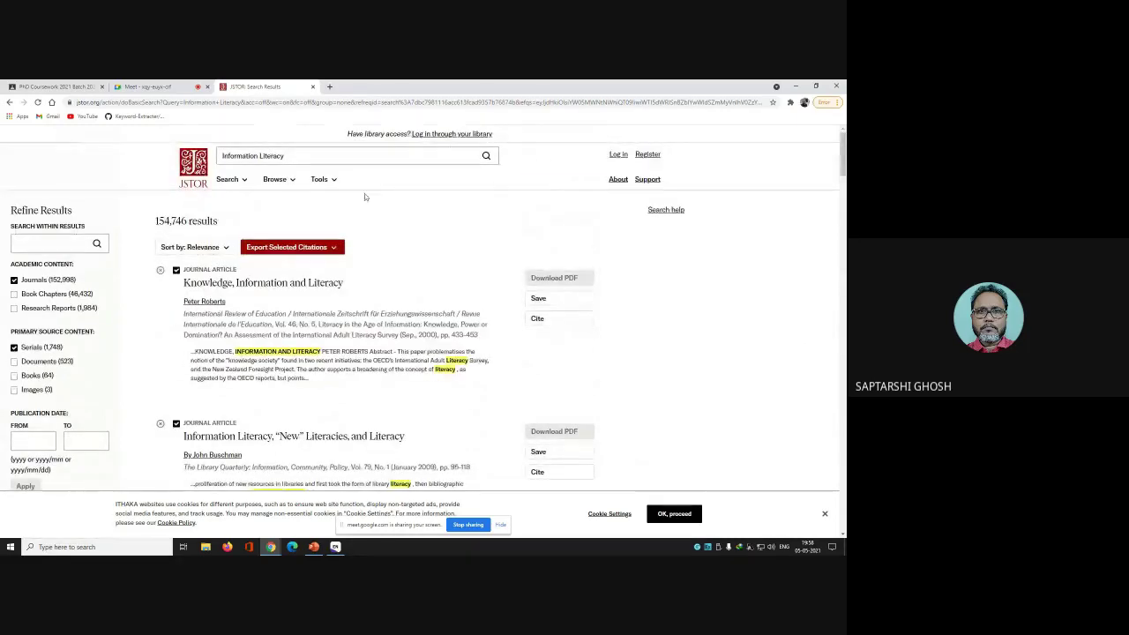
Step: Export the selected JSTOR citations as a RIS file and show the downloaded citations.ris in its folder
click(336, 253)
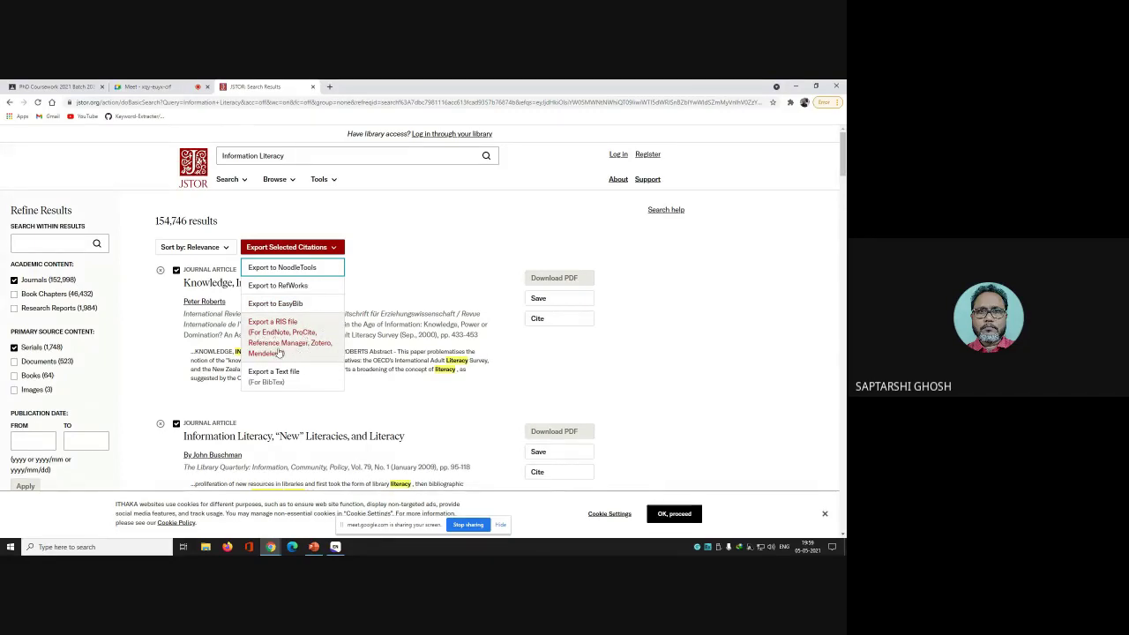
click(275, 333)
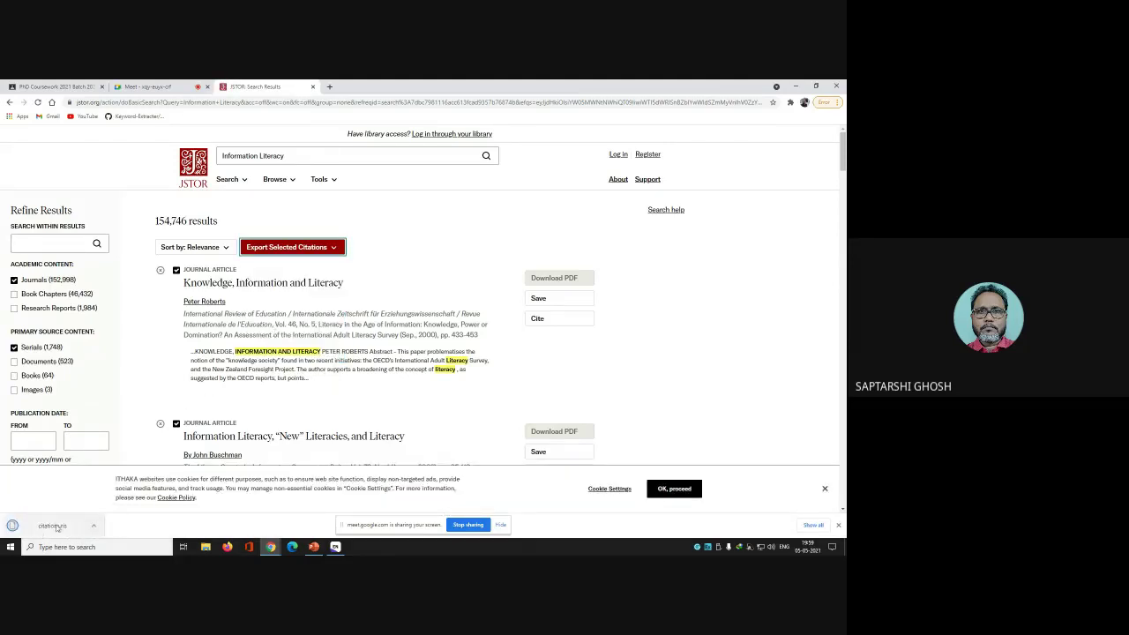
click(94, 527)
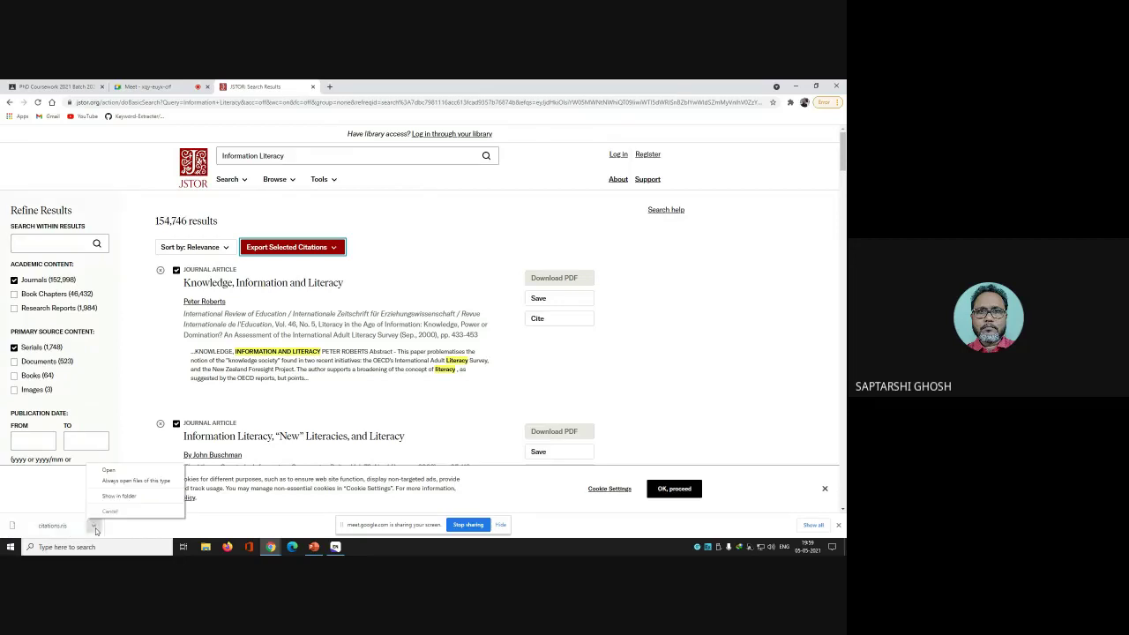
click(119, 495)
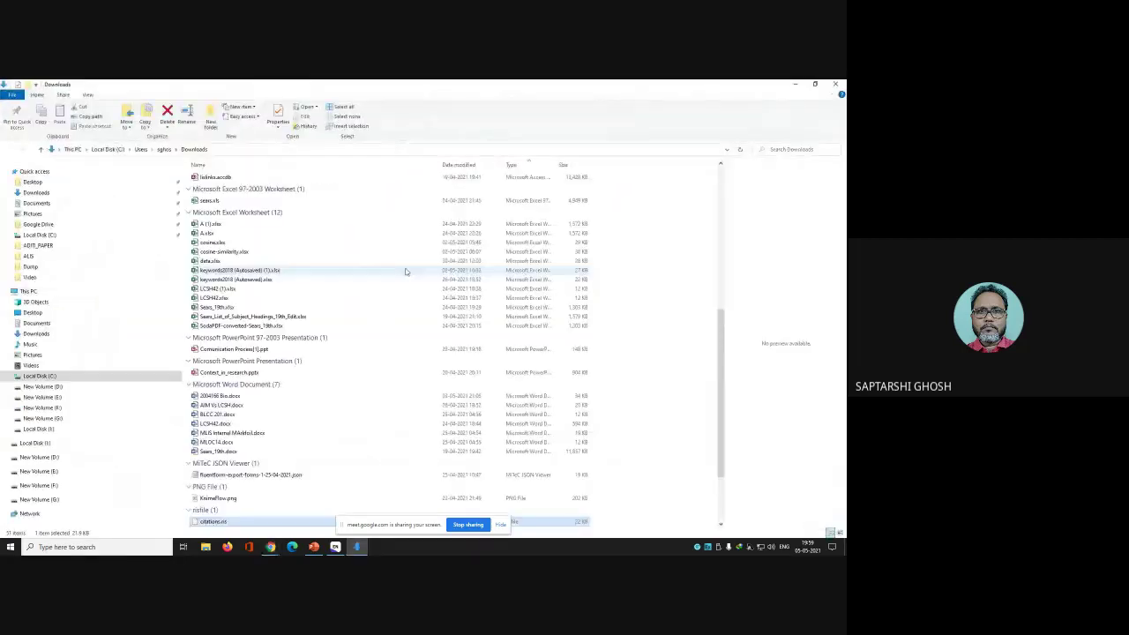
Step: Copy citations.ris from the Downloads folder to the desktop
right_click(215, 521)
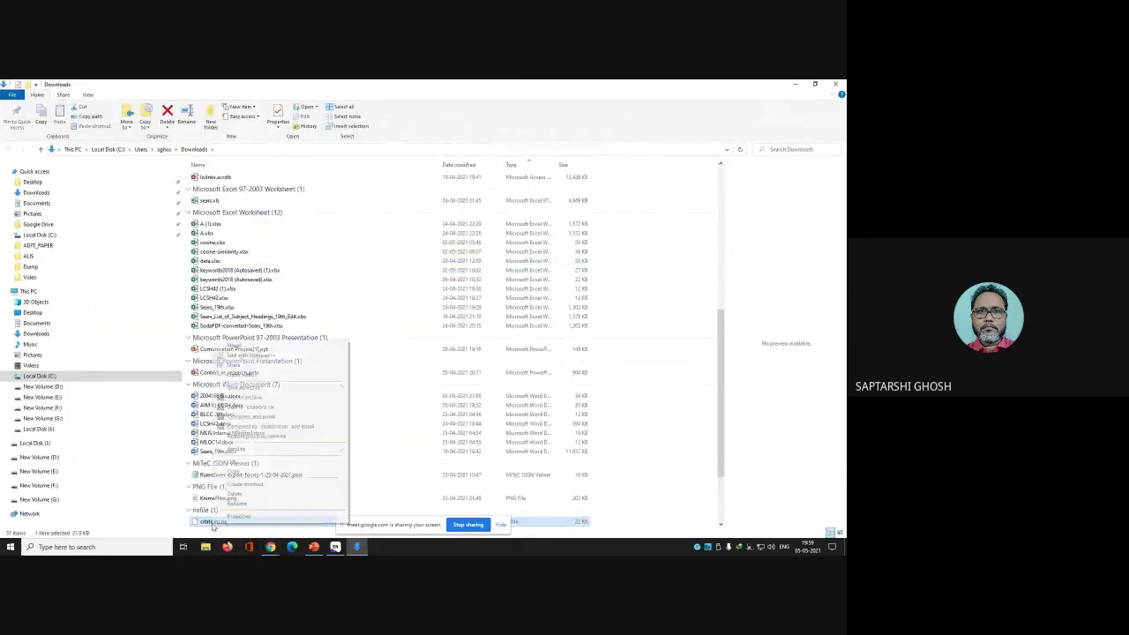
key(Escape)
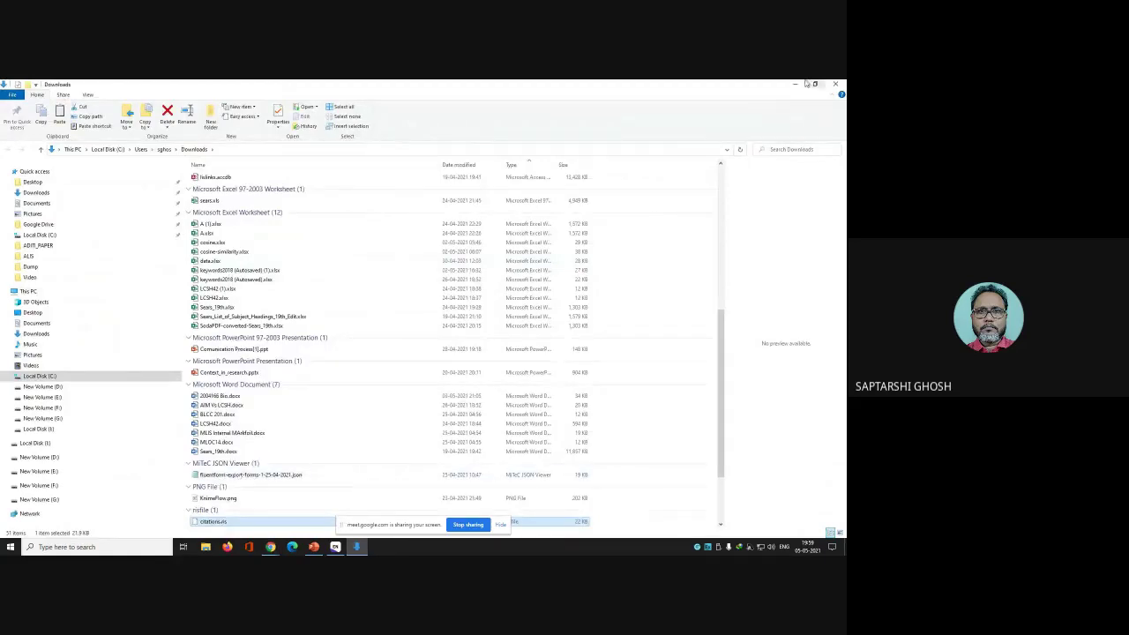
click(797, 84)
click(796, 84)
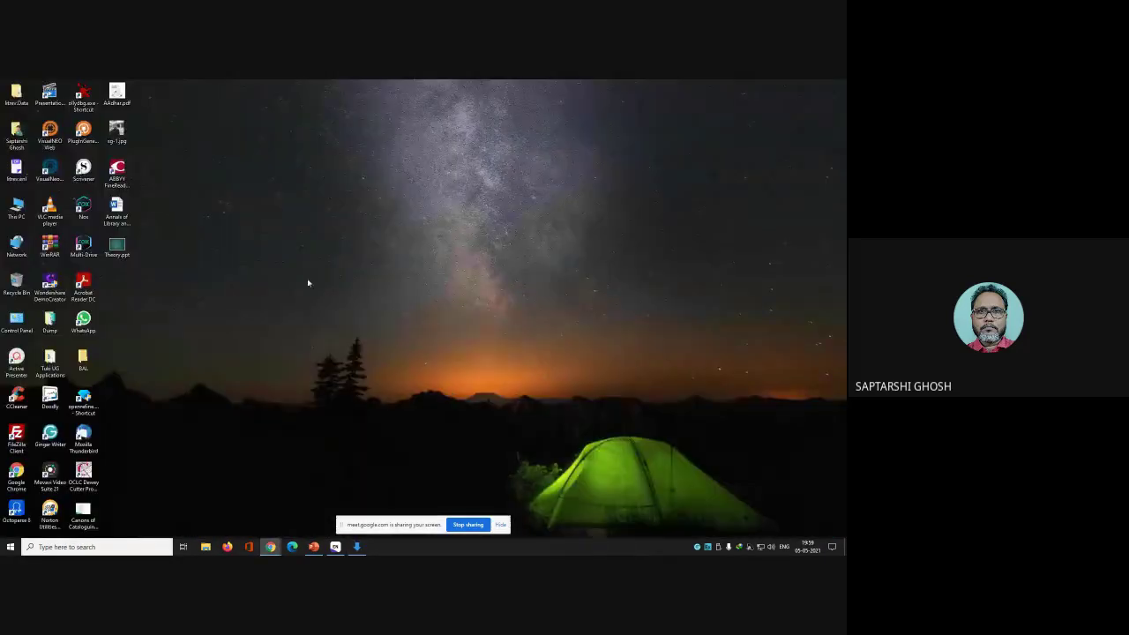
right_click(294, 284)
click(316, 320)
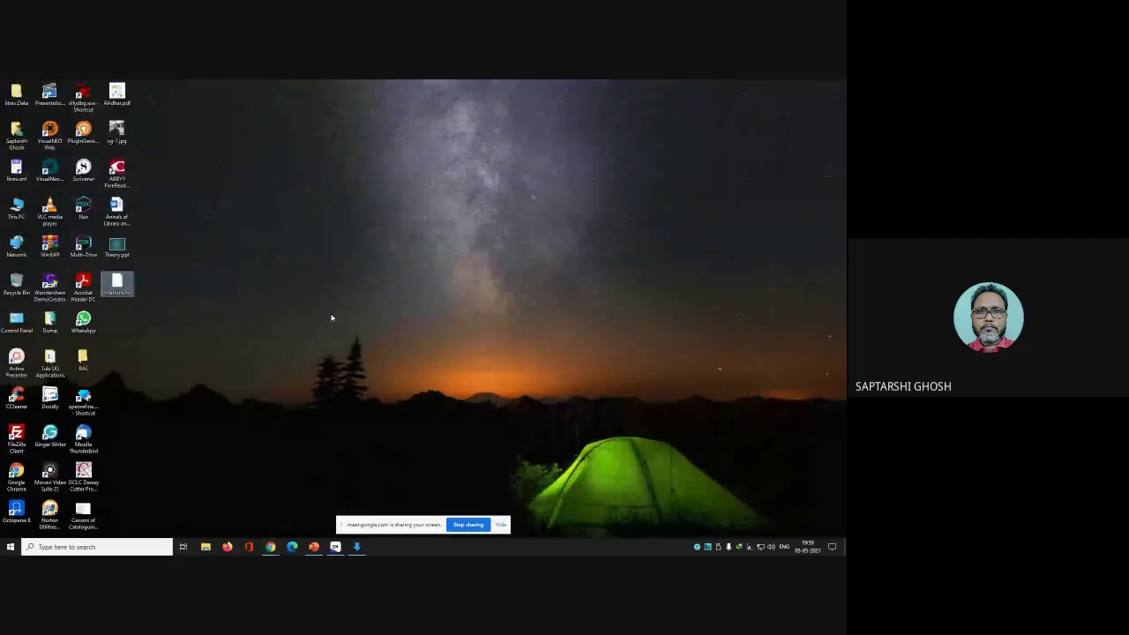
Step: Check the file type and other properties of citations.ris on the desktop
right_click(119, 287)
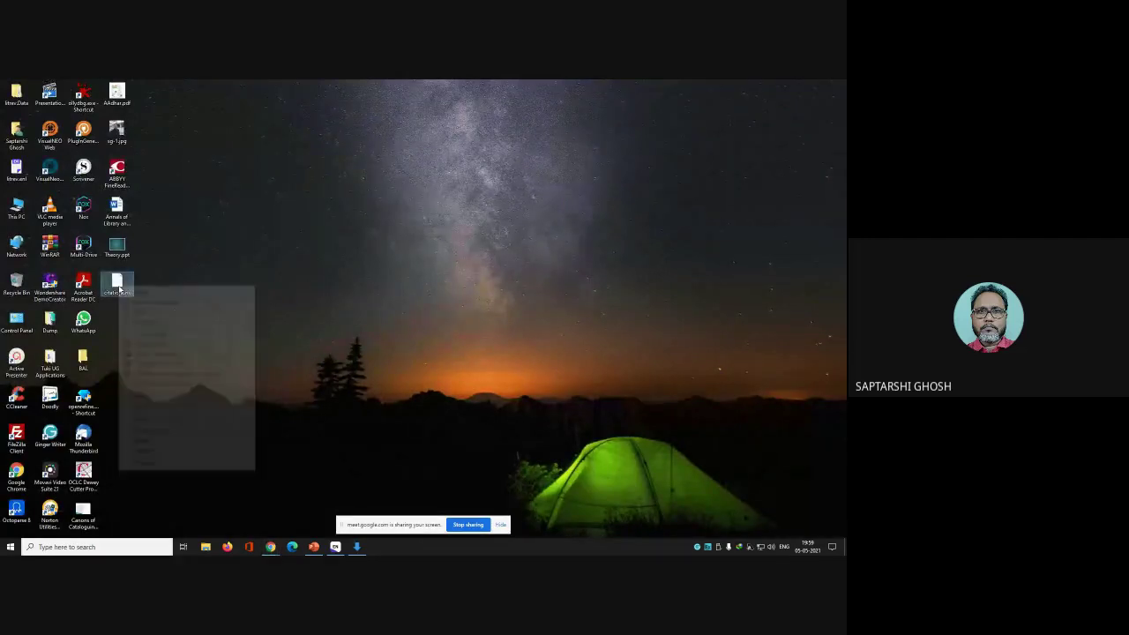
click(147, 463)
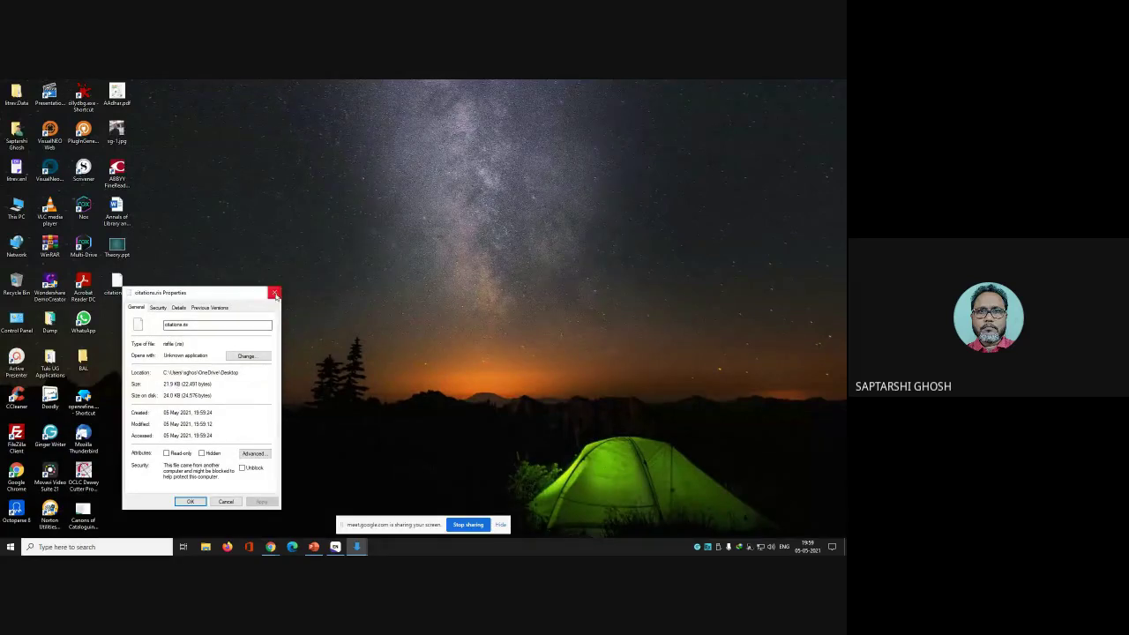
click(275, 292)
Step: Return to Chrome, search Google for "Wiley online" and open the Wiley Online Library site
mouse_move(271, 545)
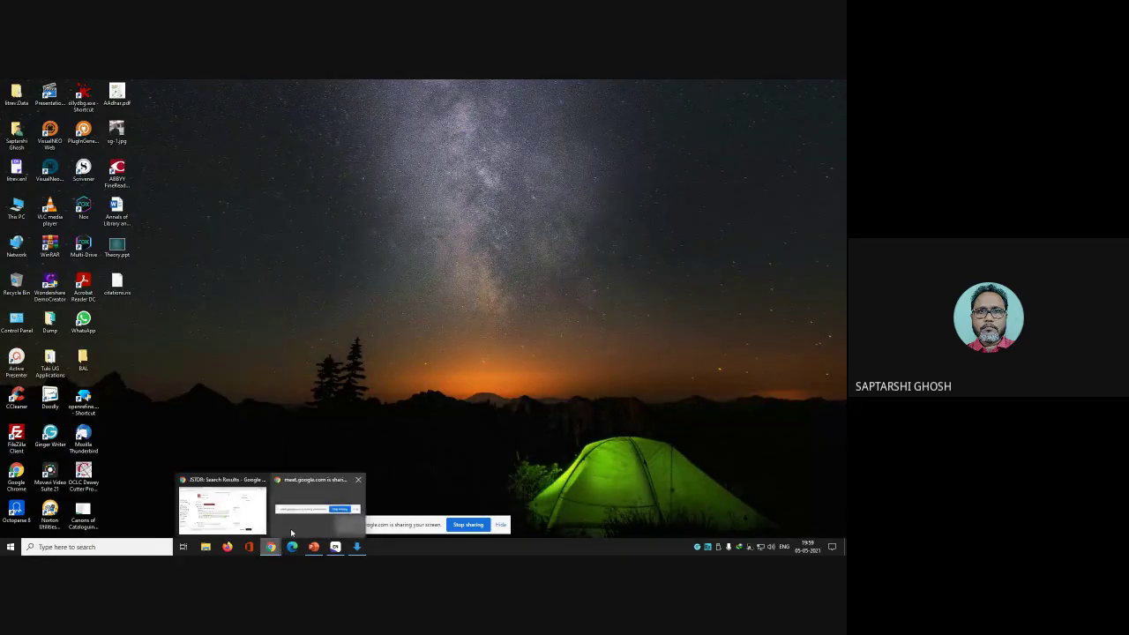
click(234, 499)
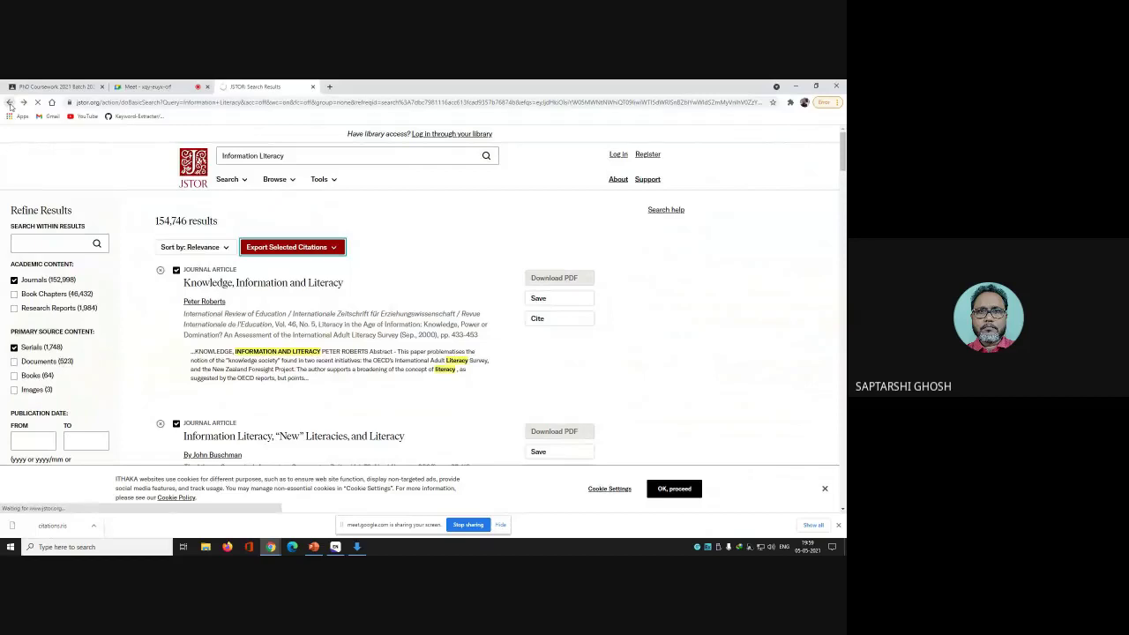
click(51, 103)
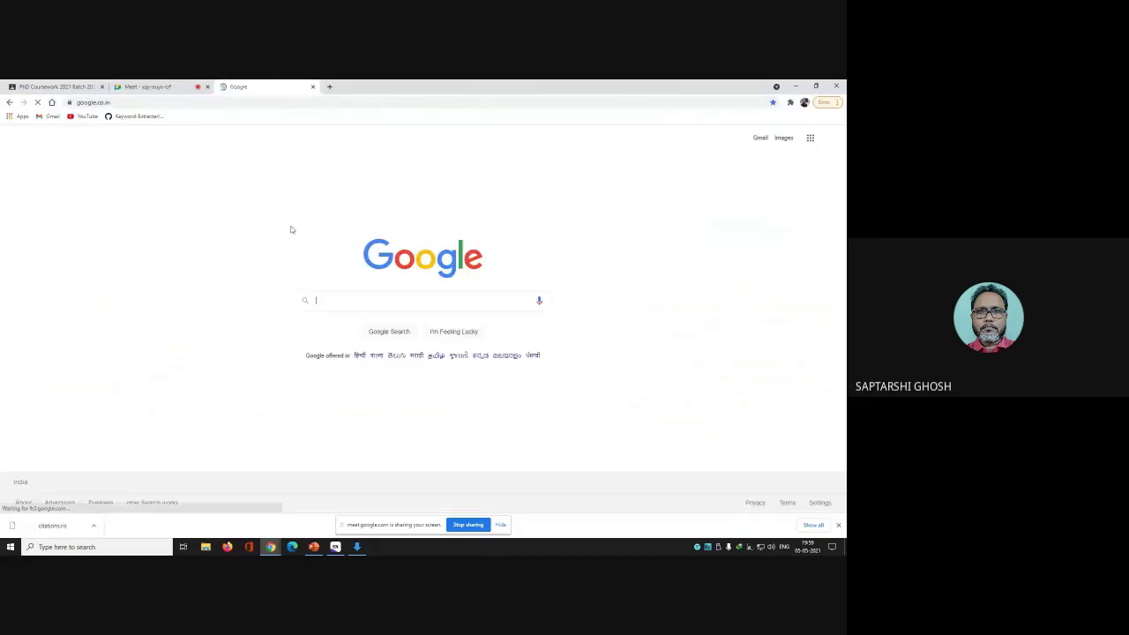
text(W)
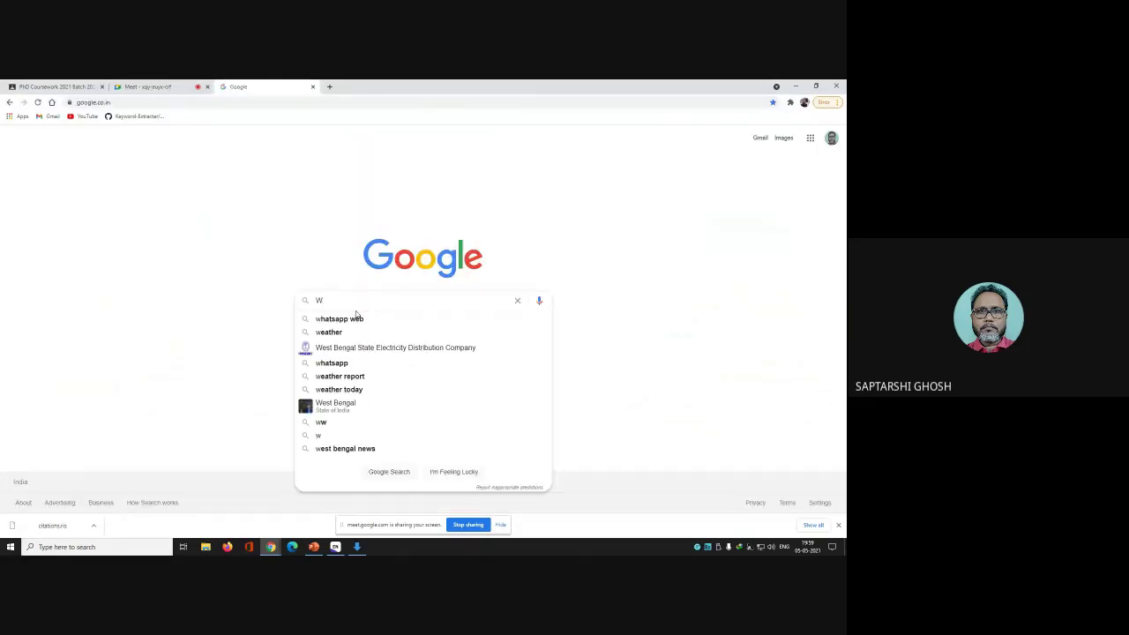
text(ile)
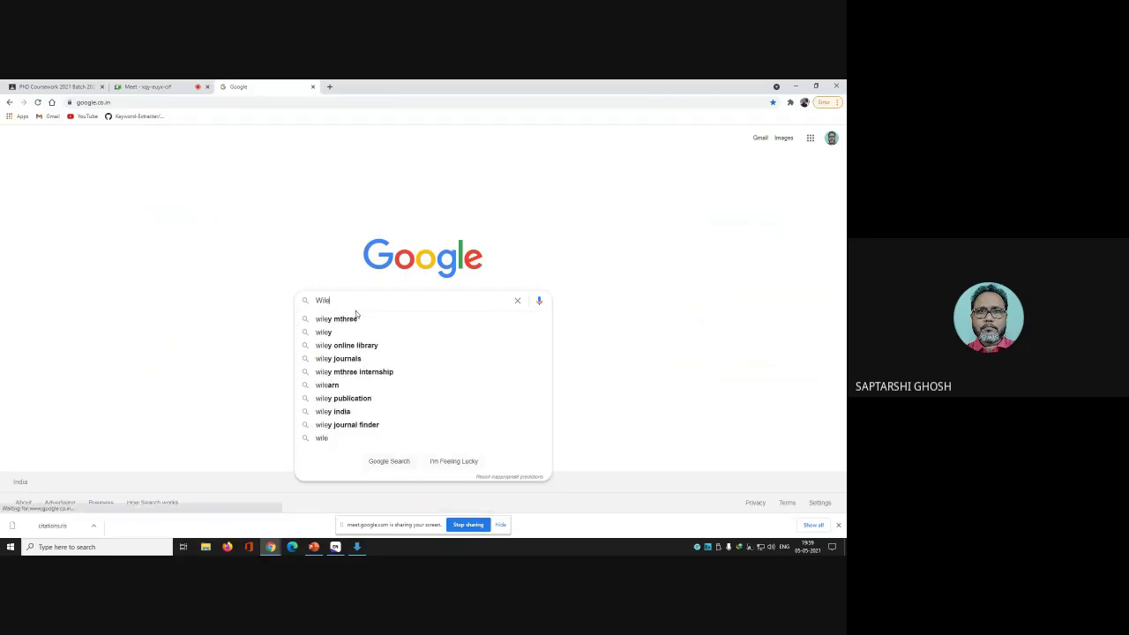
text(y online)
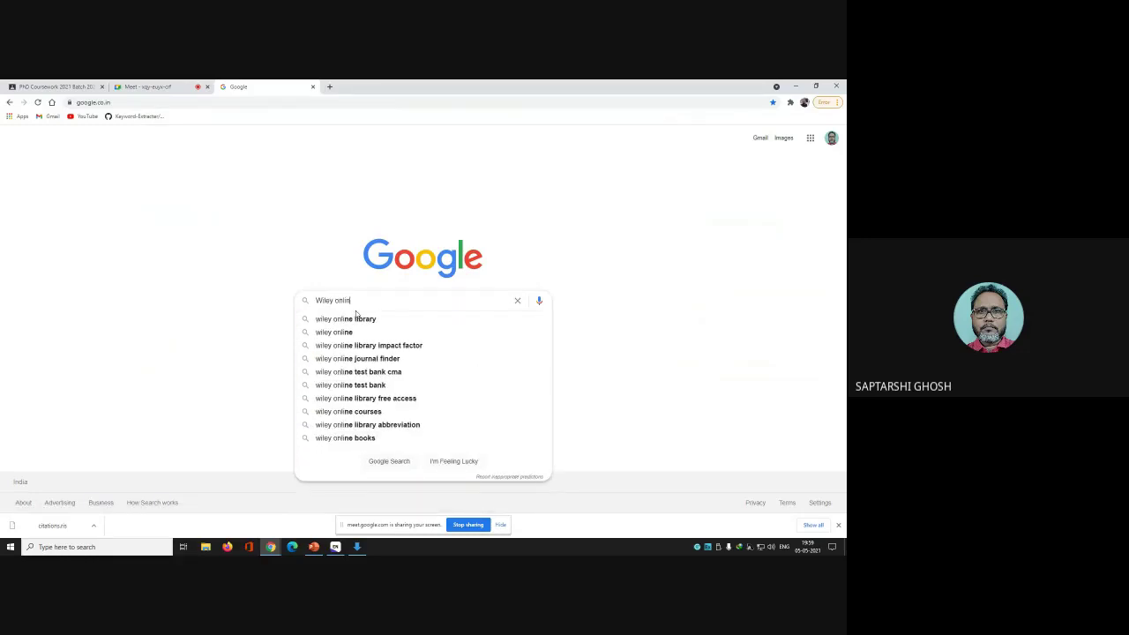
key(Return)
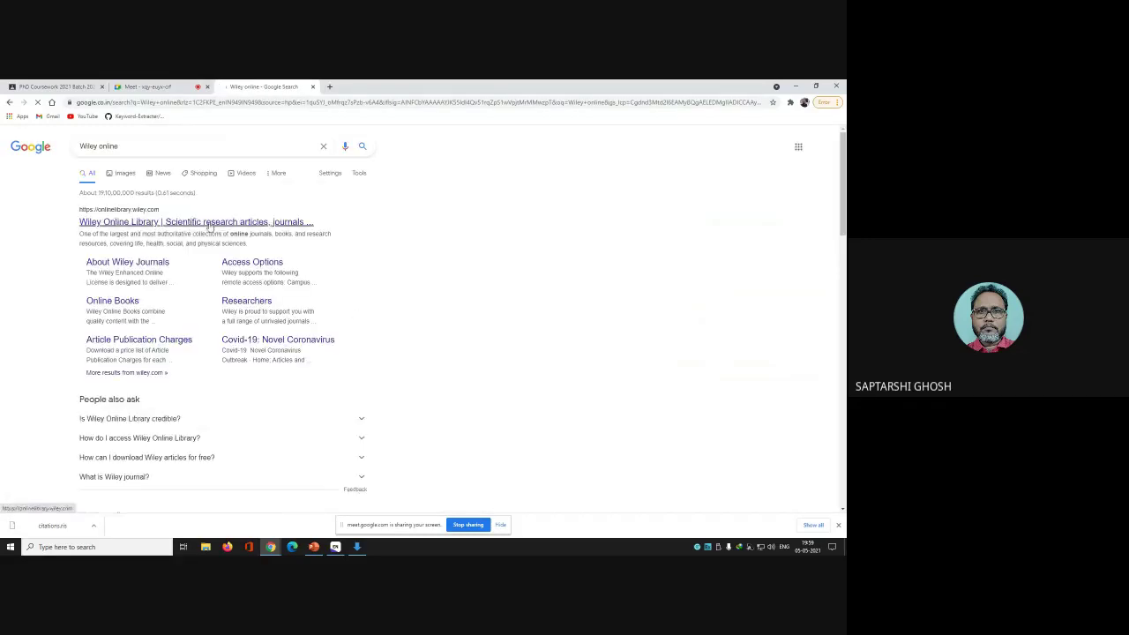
click(150, 224)
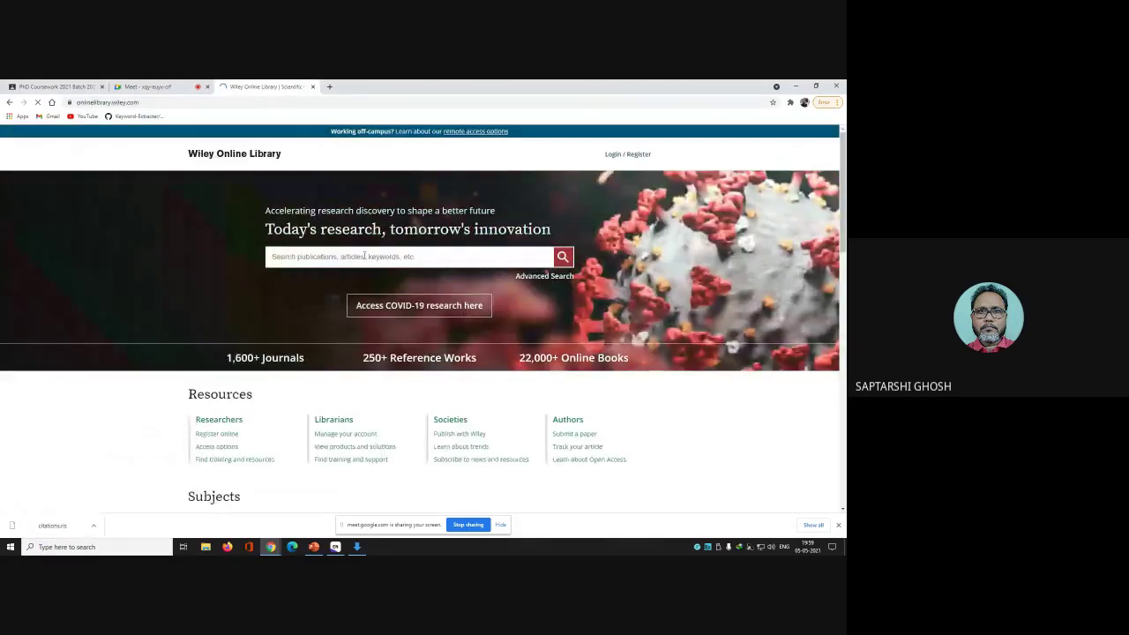
Step: Search Wiley Online Library for "Information Literacy" and limit the results to journals
click(365, 256)
text(Inf)
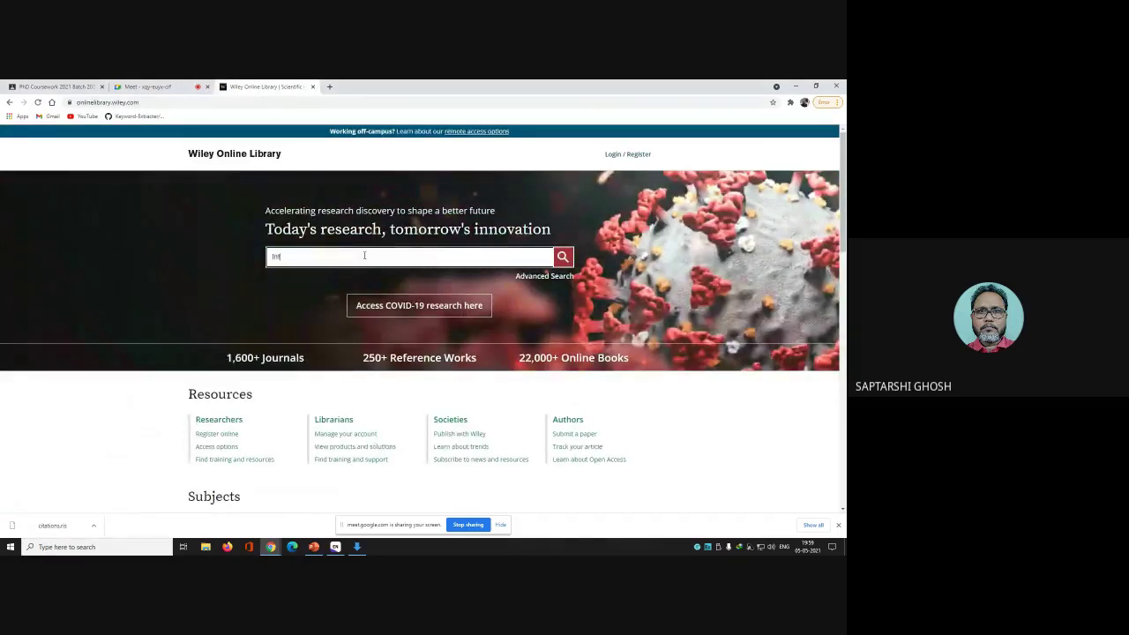
text(ormation Li)
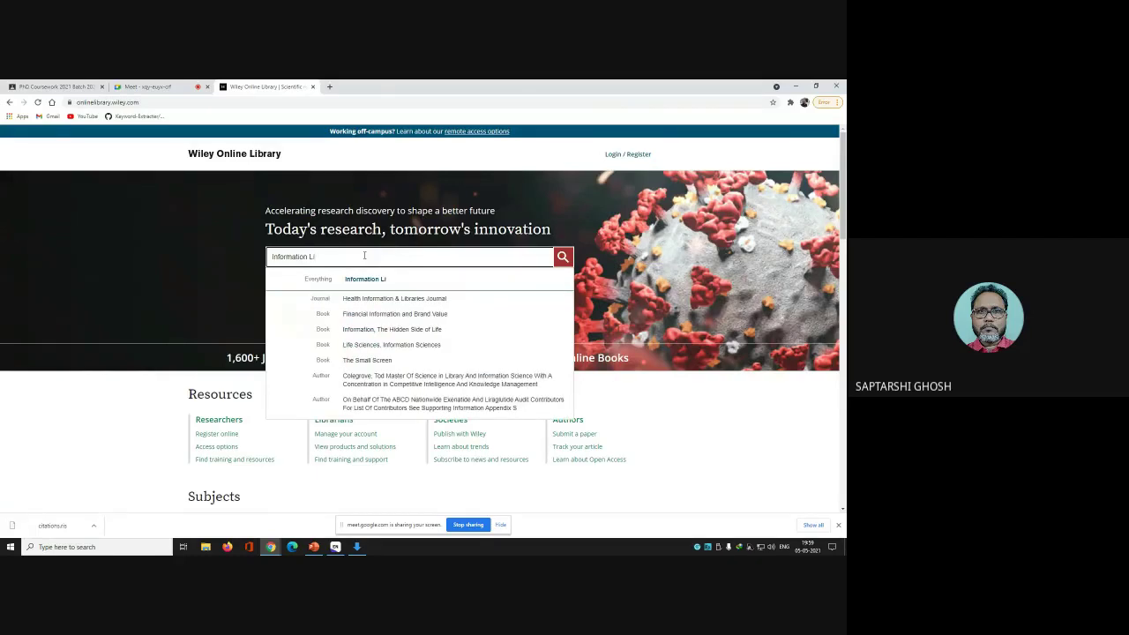
text(teracy)
key(Return)
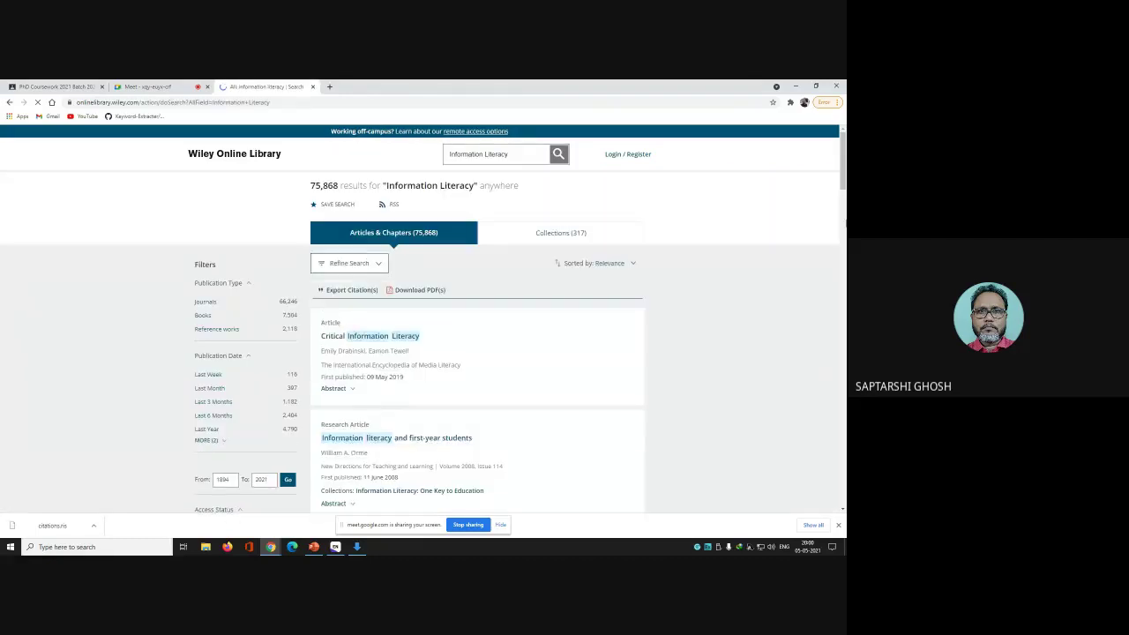
scroll(844, 163, down, 2)
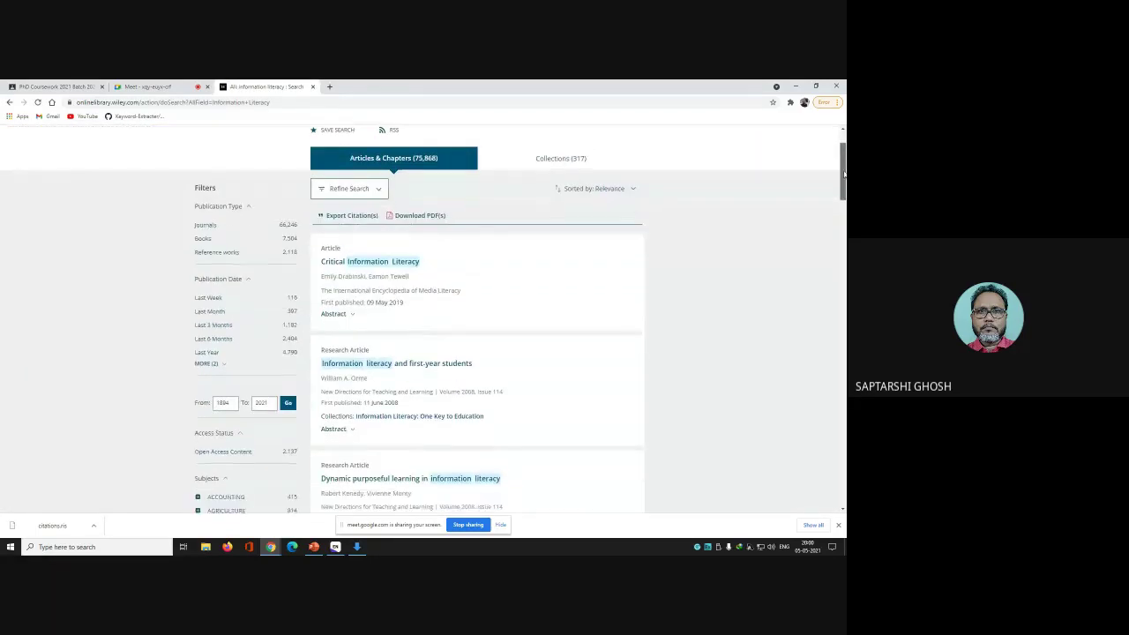
click(204, 227)
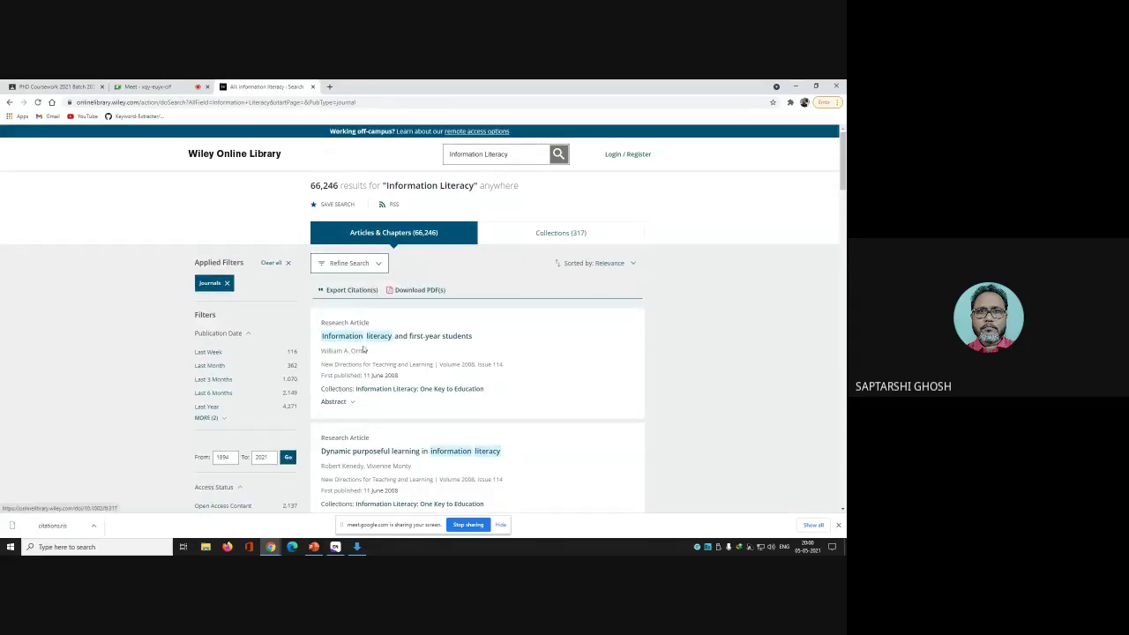
Step: Examine the publication year, sorting and refine-search options of the journal results without changing them, declining the survey
click(224, 457)
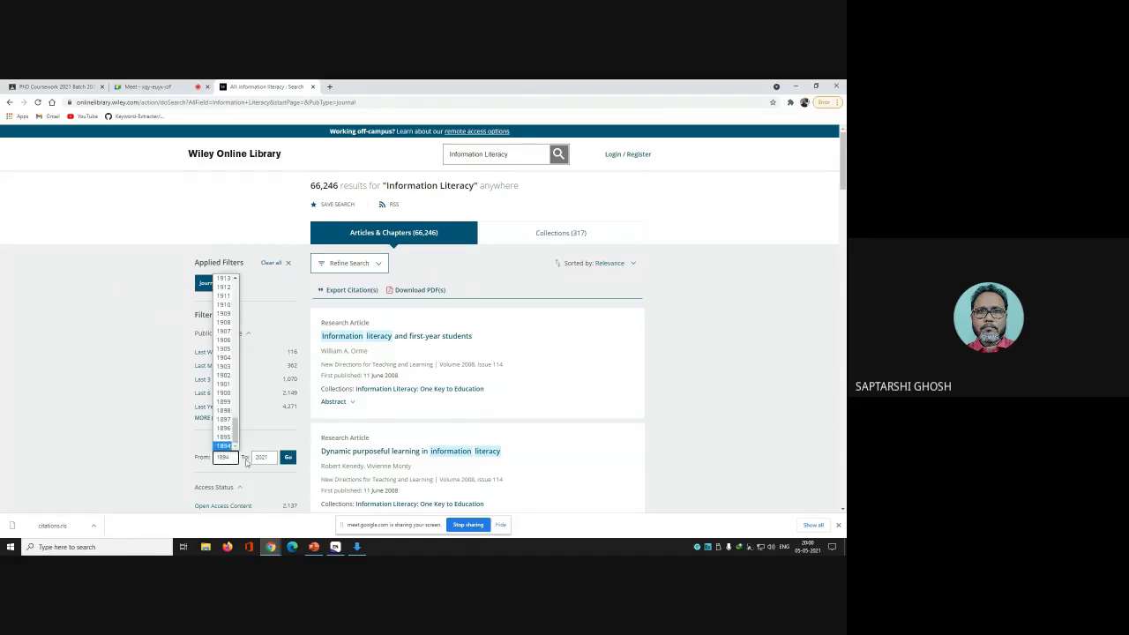
click(262, 456)
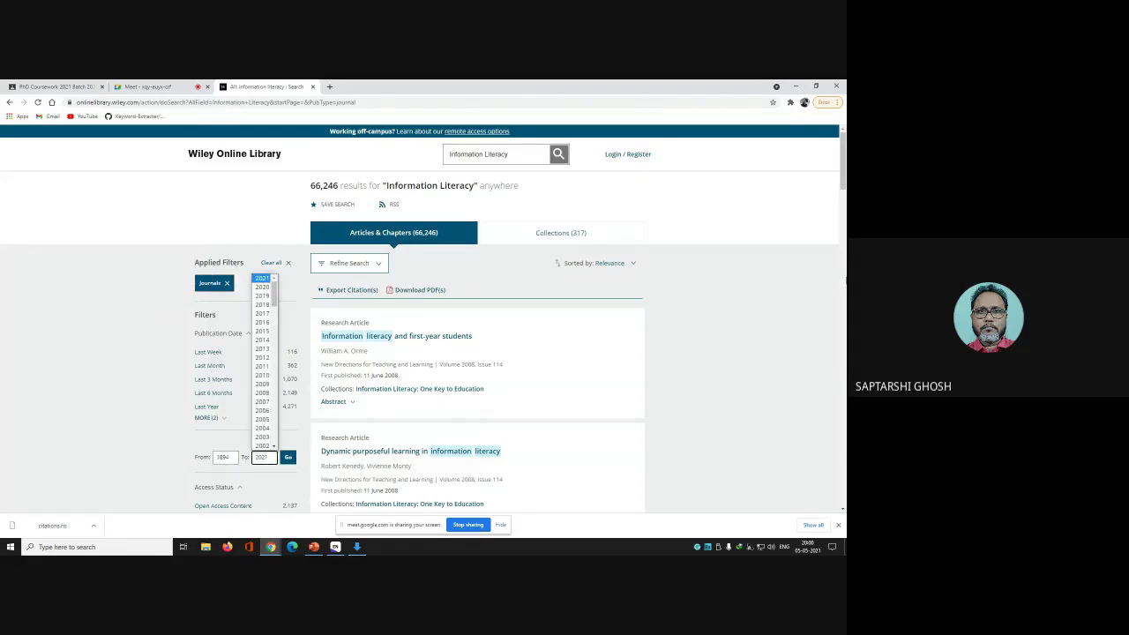
scroll(477, 353, down, 15)
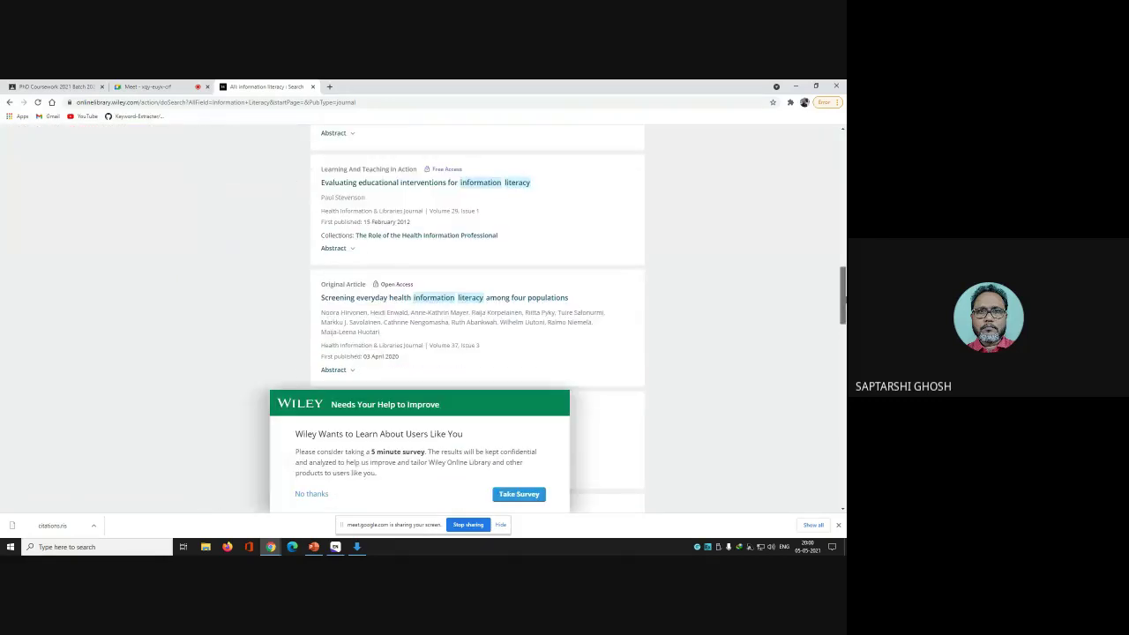
click(300, 492)
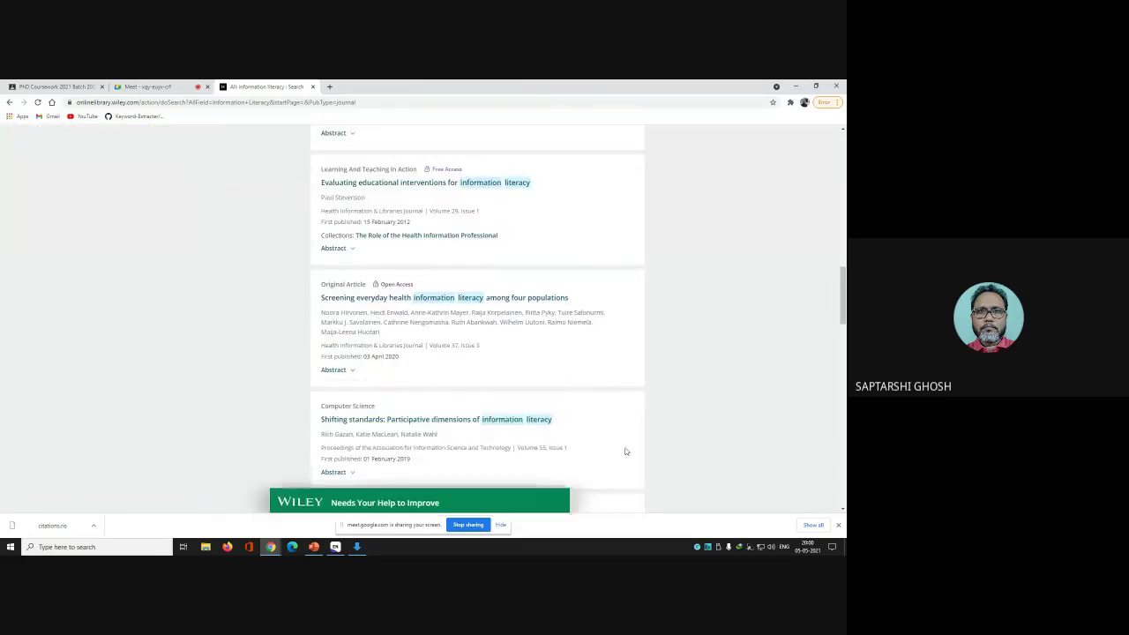
drag(844, 278, 844, 141)
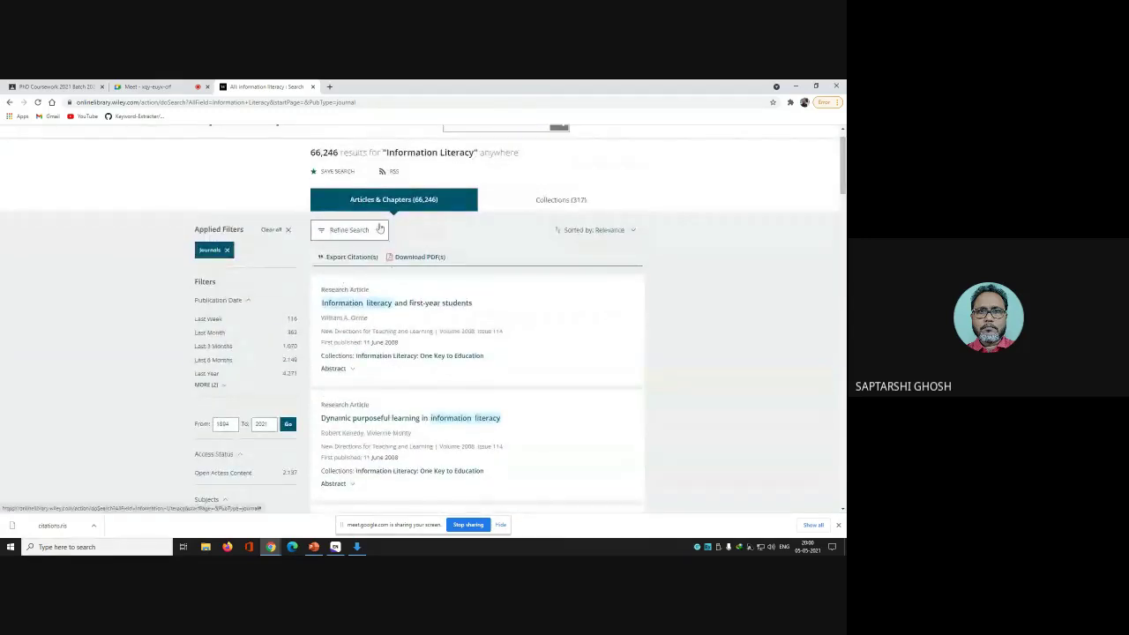
click(635, 230)
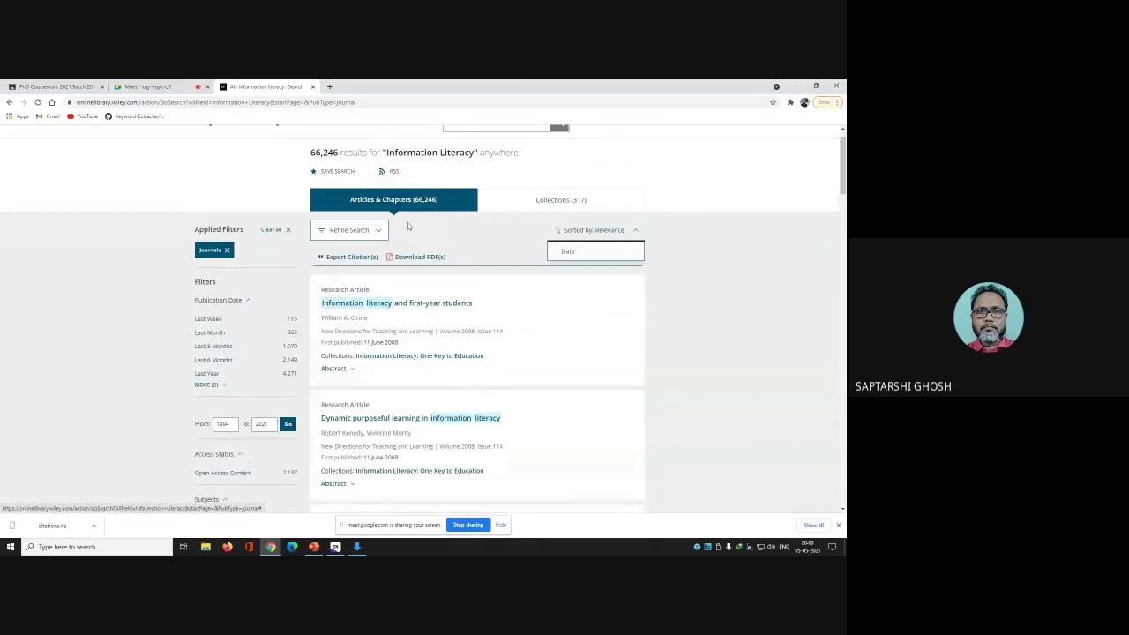
click(377, 230)
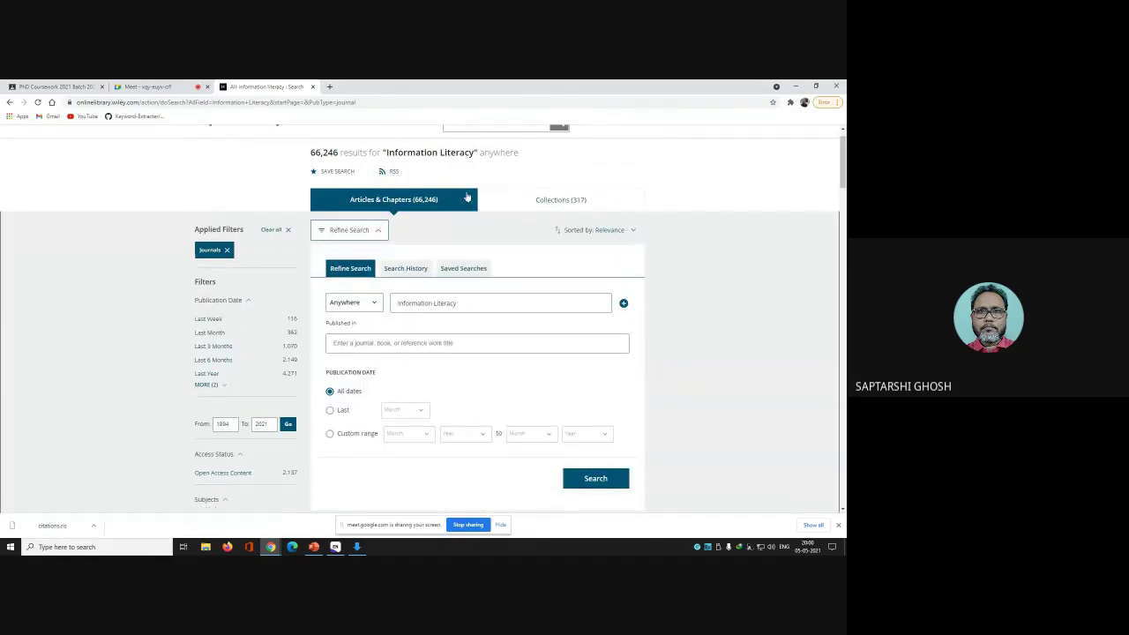
click(398, 200)
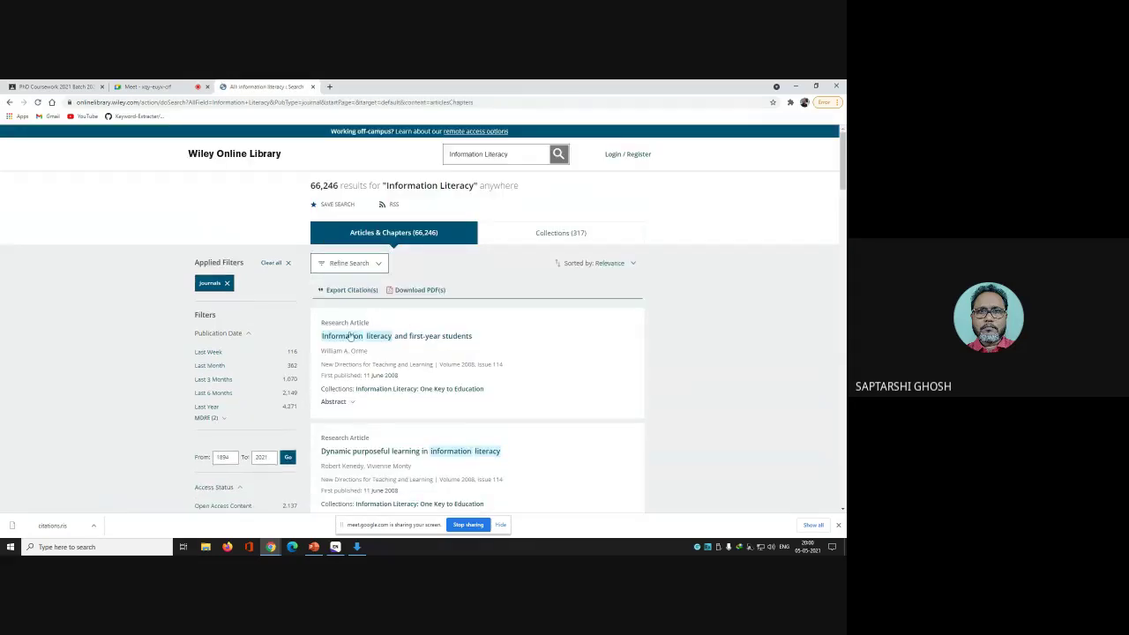
Step: Start a citation export and select "Information literacy and first-year students" and "Dynamic purposeful learning in information literacy"
click(353, 291)
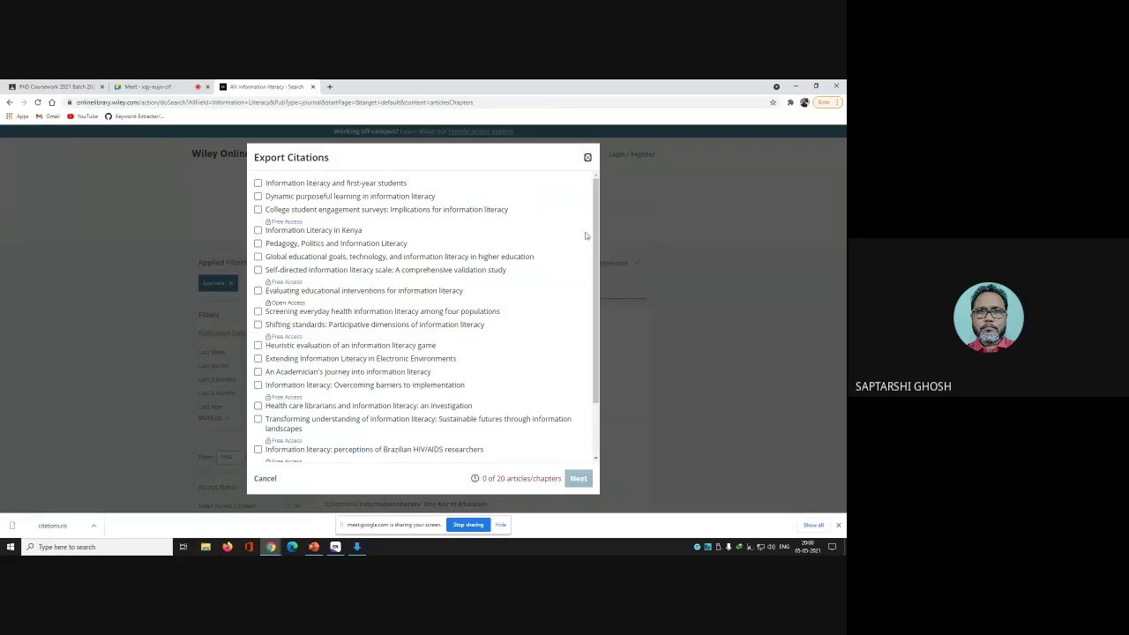
drag(597, 242, 599, 309)
scroll(600, 321, up, 1)
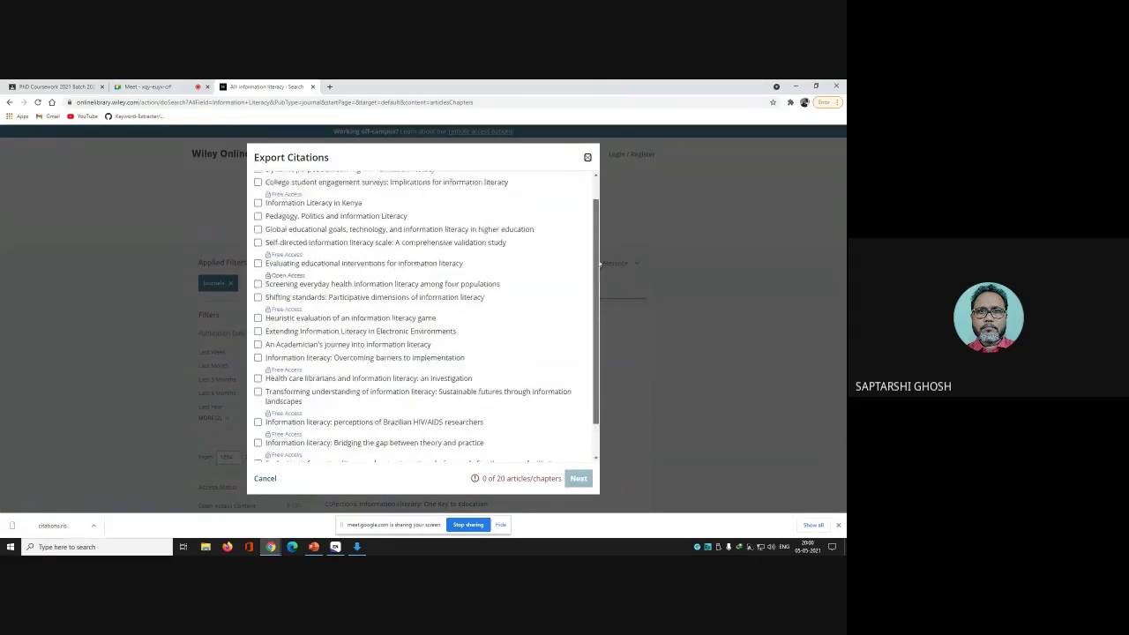
scroll(564, 397, down, 1)
scroll(342, 231, up, 2)
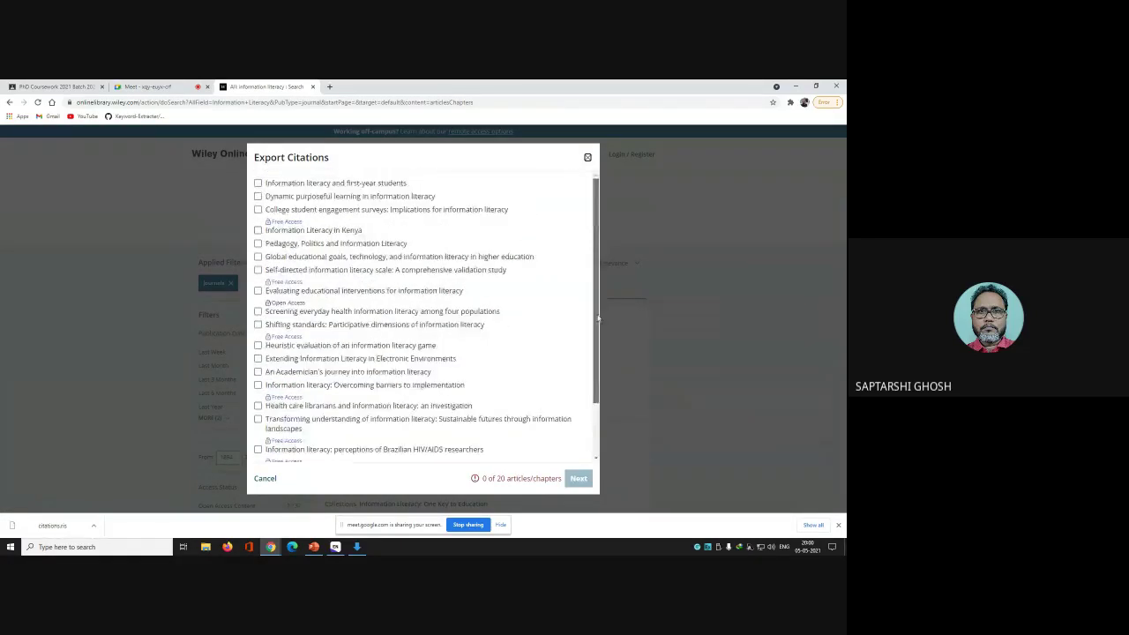
click(257, 183)
click(257, 196)
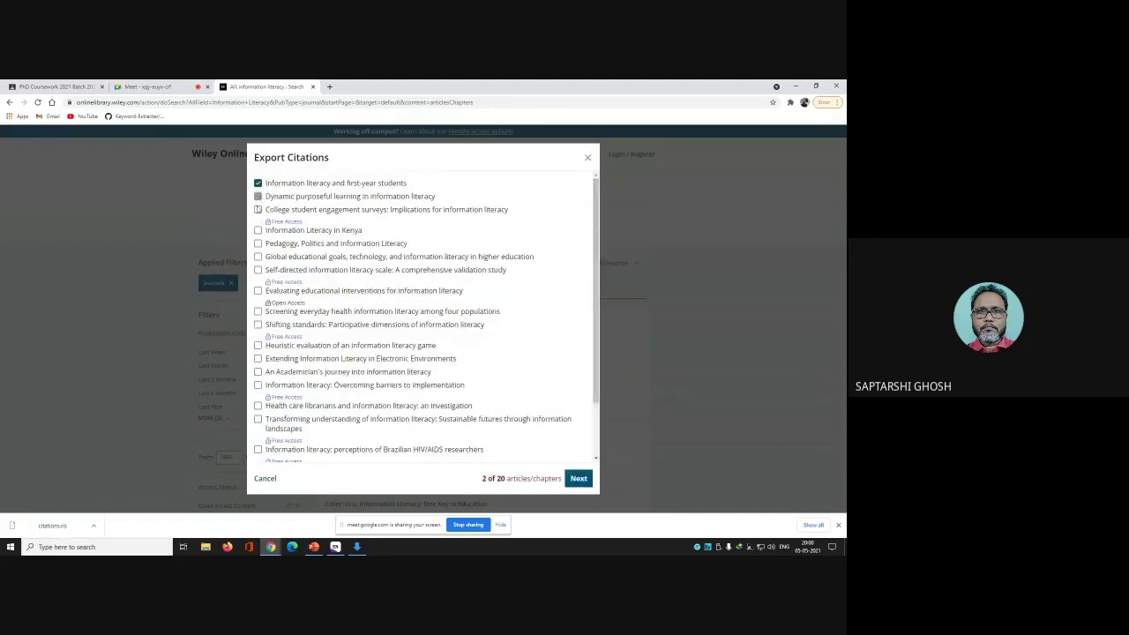
Step: Select every citation from "College student engagement surveys" down to "Information literacy: perceptions of Brazilian HIV/AIDS researchers" for the export
click(257, 230)
click(257, 244)
click(258, 256)
click(257, 270)
click(258, 290)
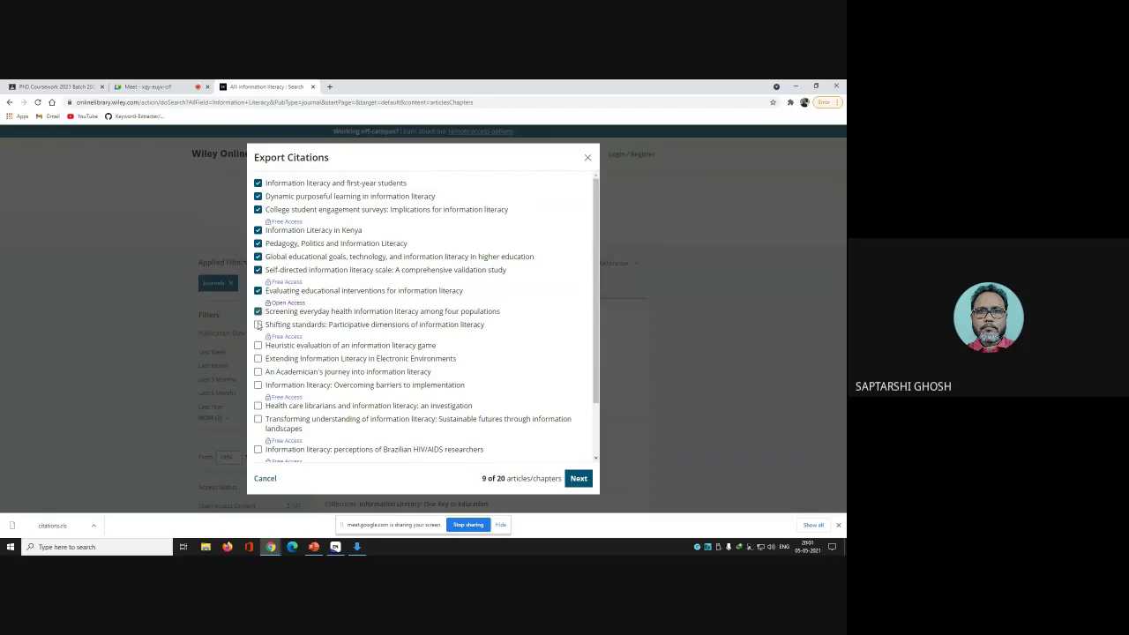
click(257, 325)
click(257, 358)
click(257, 371)
click(257, 384)
click(258, 405)
click(257, 449)
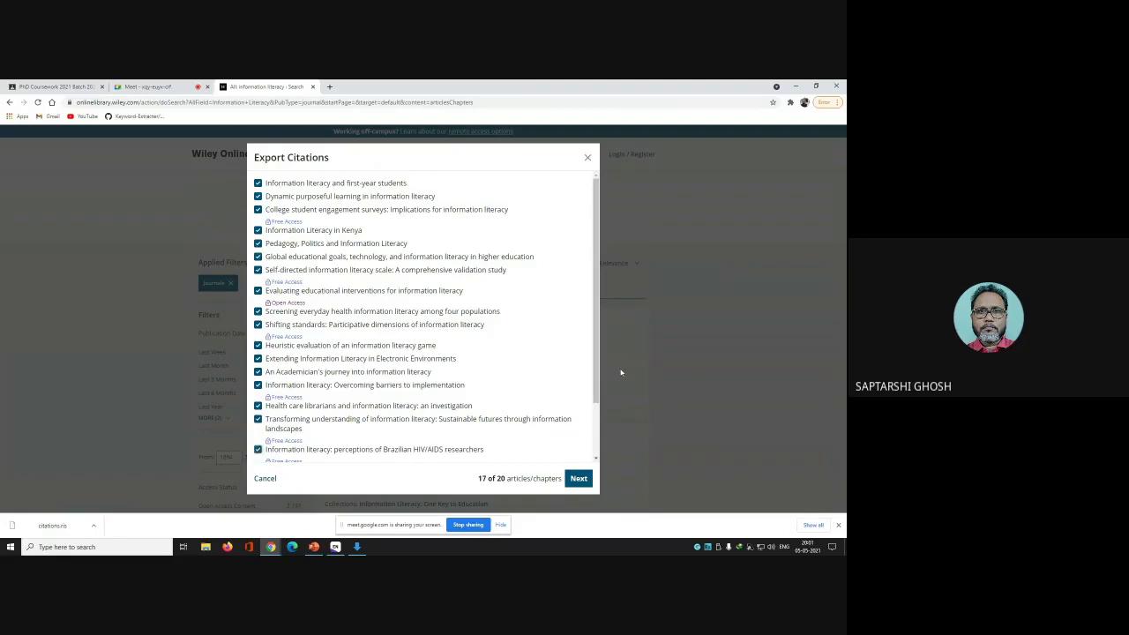
Step: Select the last three citations and export all 20 in RIS (ProCite, Reference Manager) format as a citation file or direct import
drag(598, 386, 598, 441)
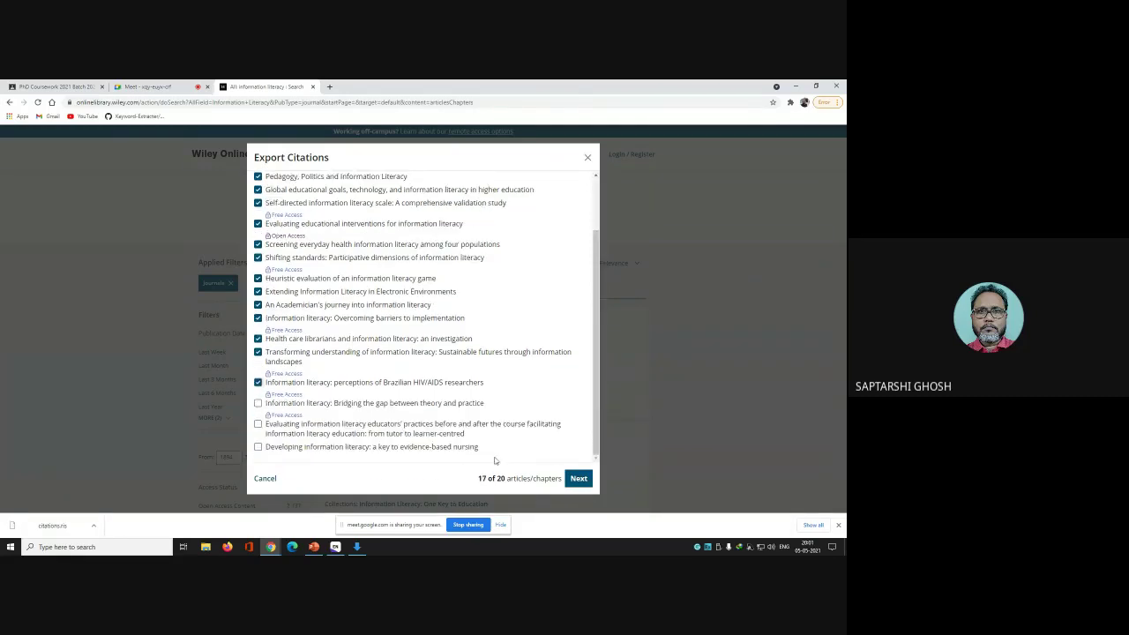
click(258, 403)
click(258, 447)
click(574, 485)
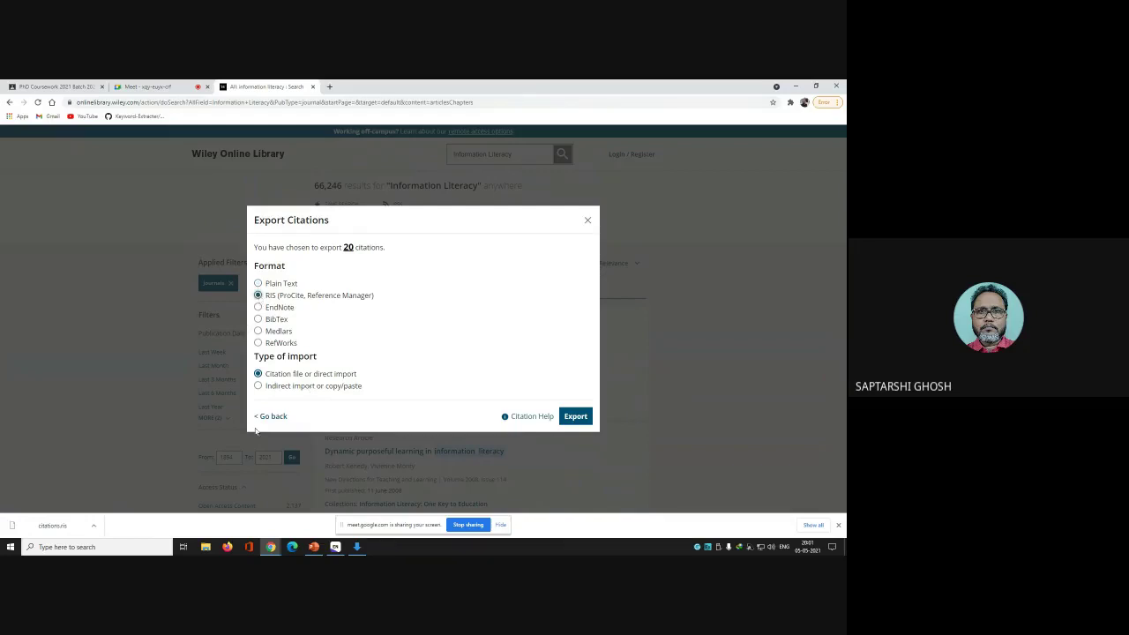
click(575, 417)
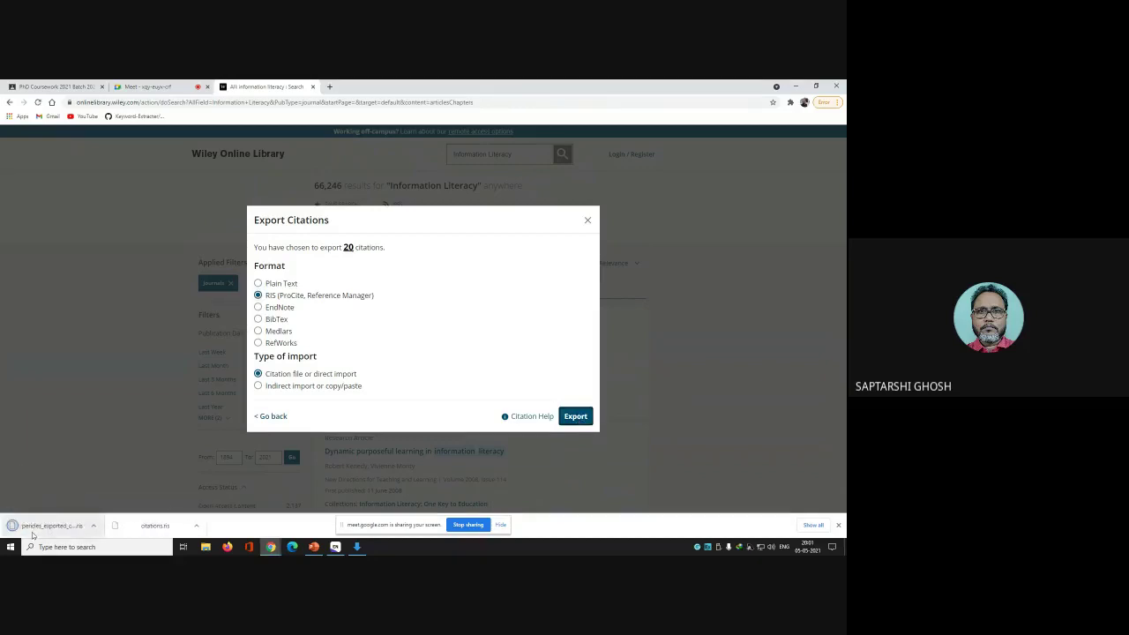
Step: Show the exported pericles_exported_citations.ris in its Downloads folder, copy the file and close the folder
click(93, 527)
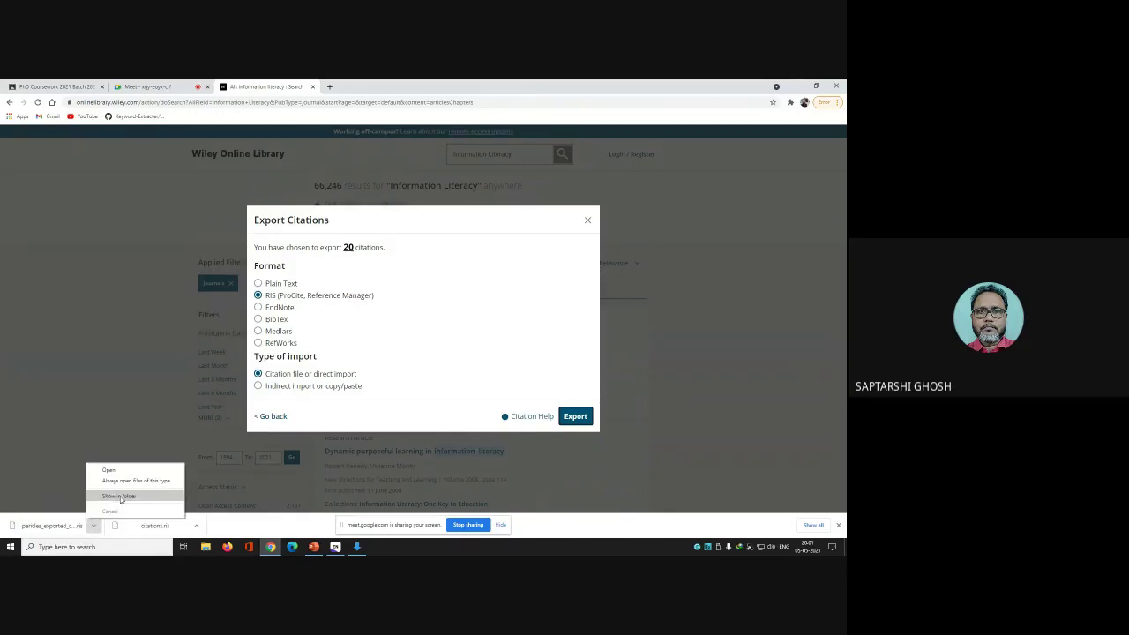
click(121, 497)
right_click(239, 485)
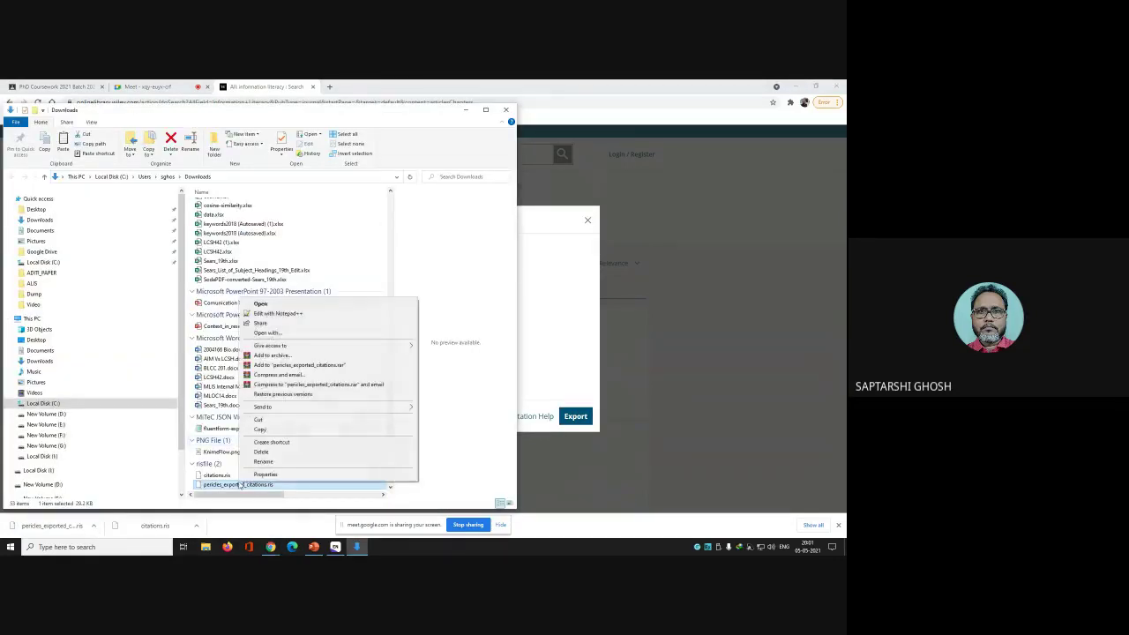
click(260, 429)
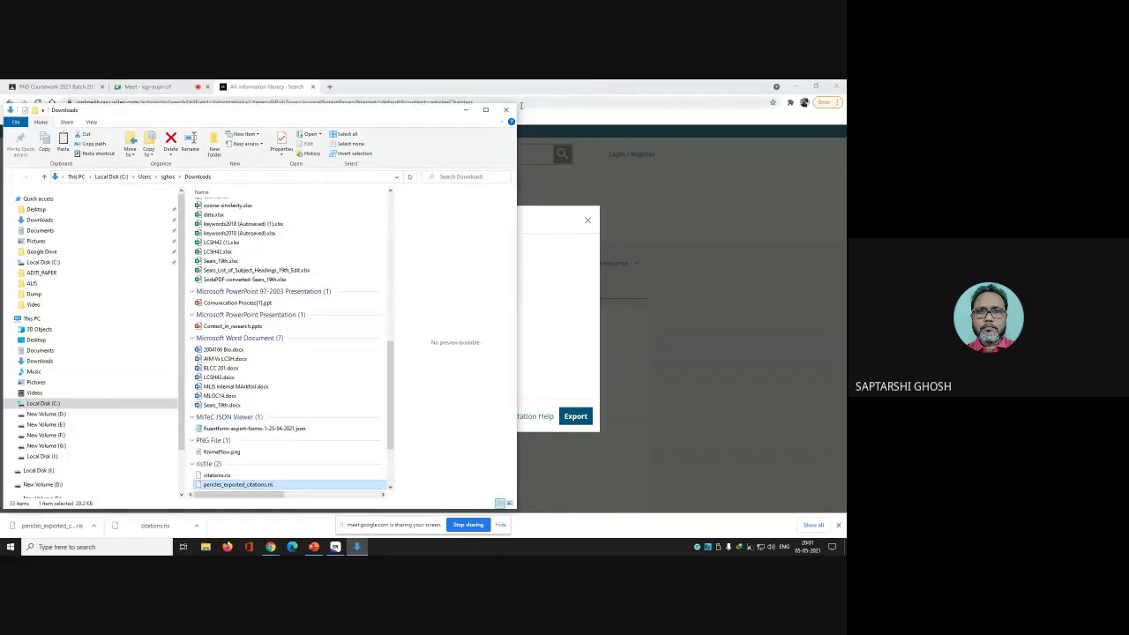
click(506, 109)
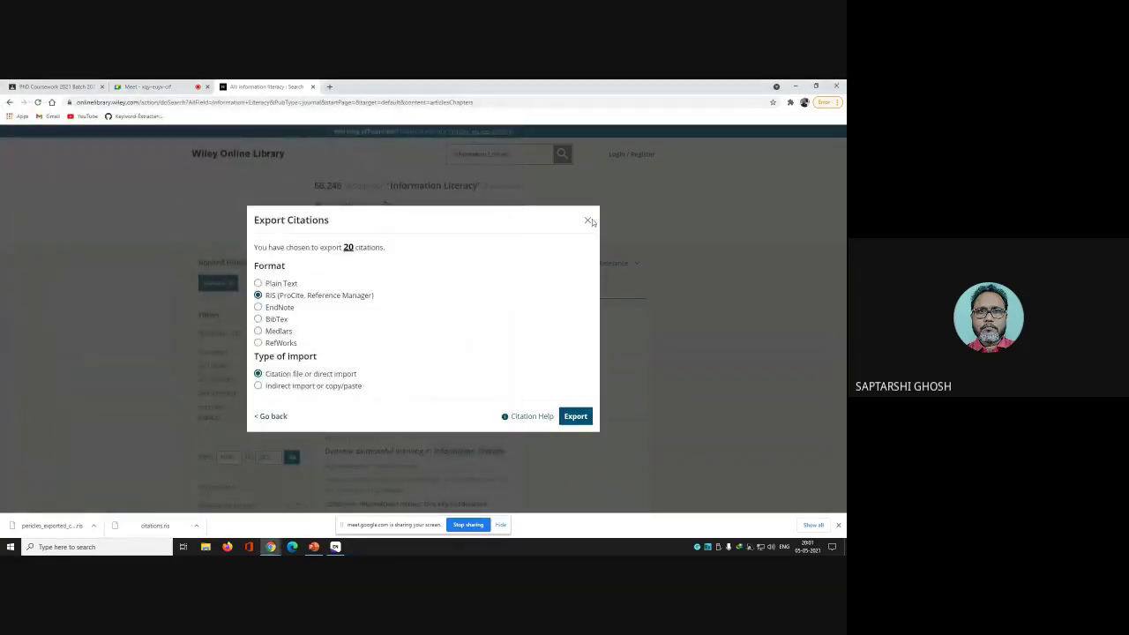
Step: Close the Wiley export dialog and site, and paste pericles_exported_citations.ris onto the desktop
click(587, 221)
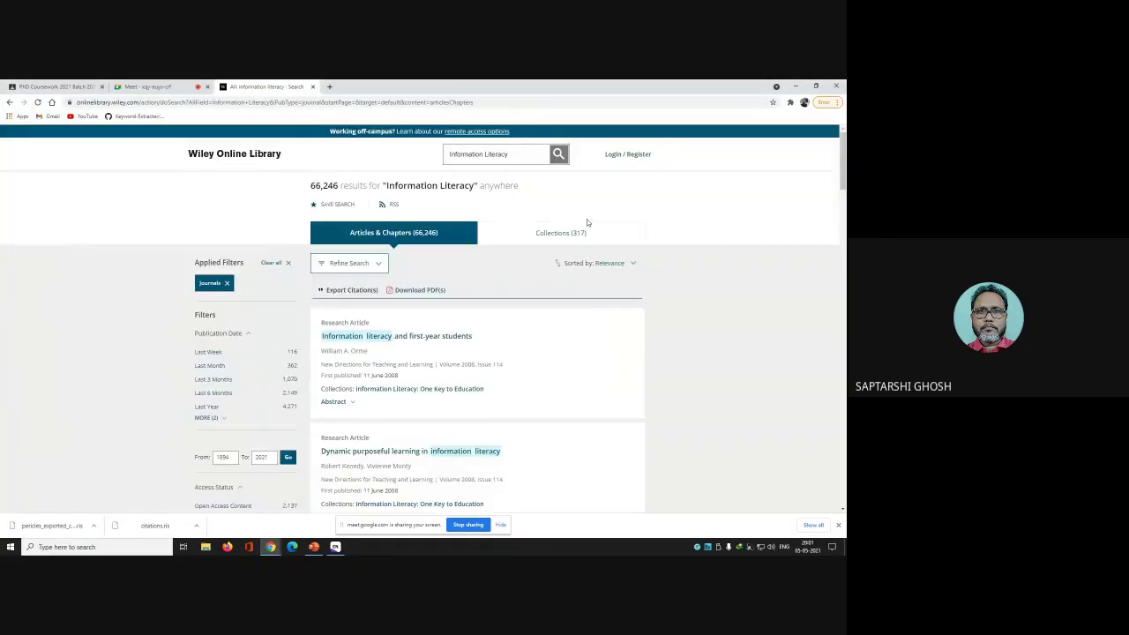
click(313, 87)
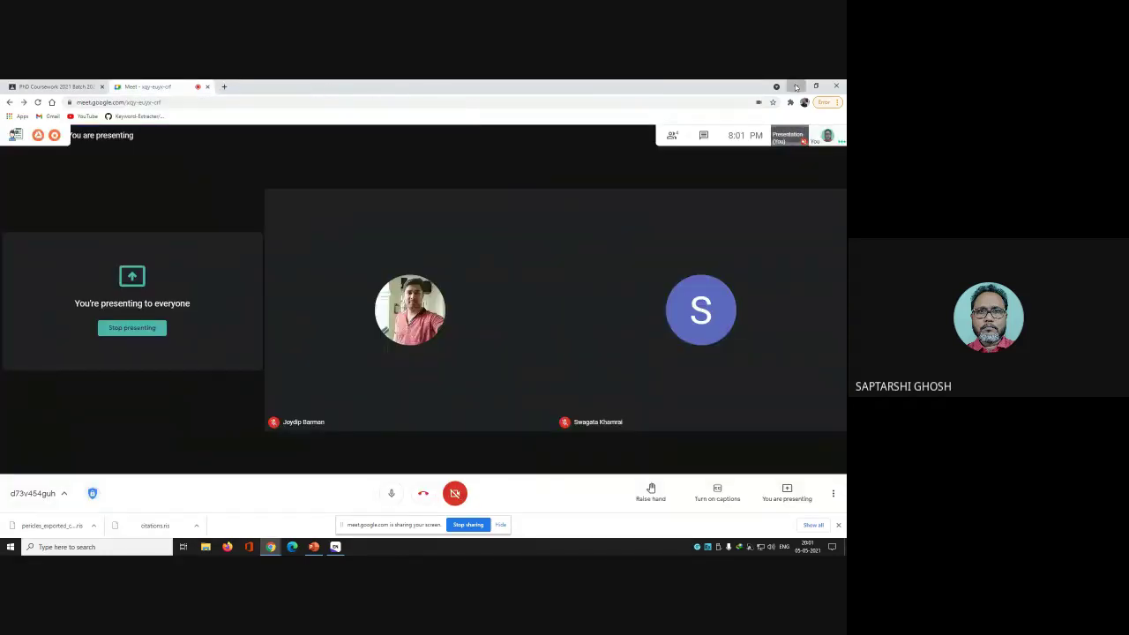
click(796, 87)
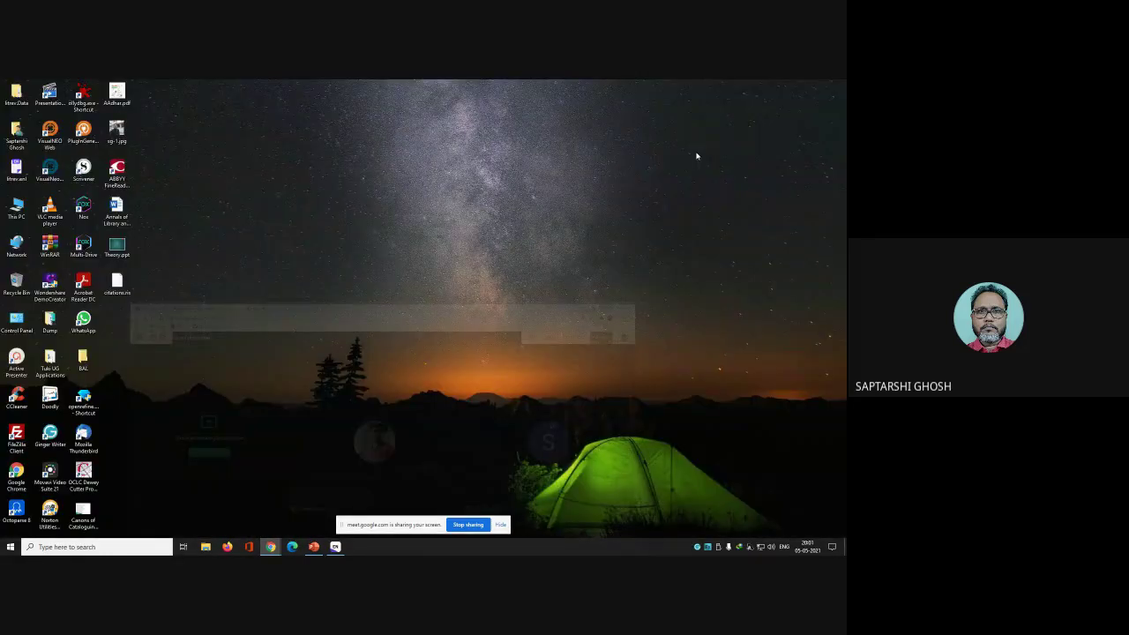
right_click(261, 316)
click(283, 354)
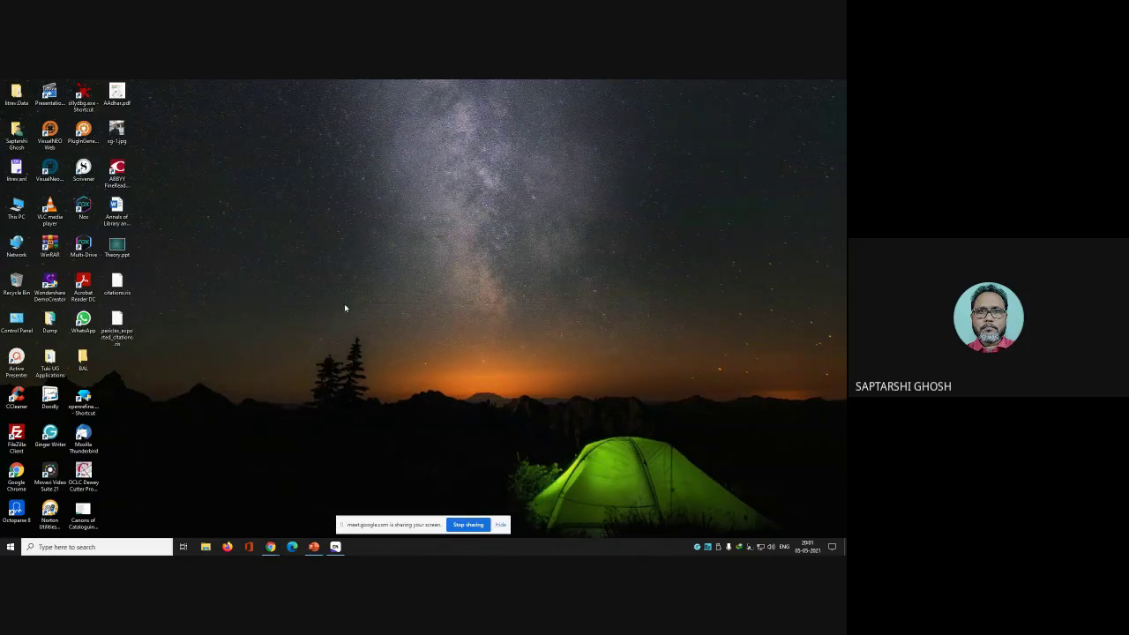
Step: Switch to EndNote, try to import citations.ris from the desktop with the EndNote Import option, and check Recently Added and All References
click(335, 546)
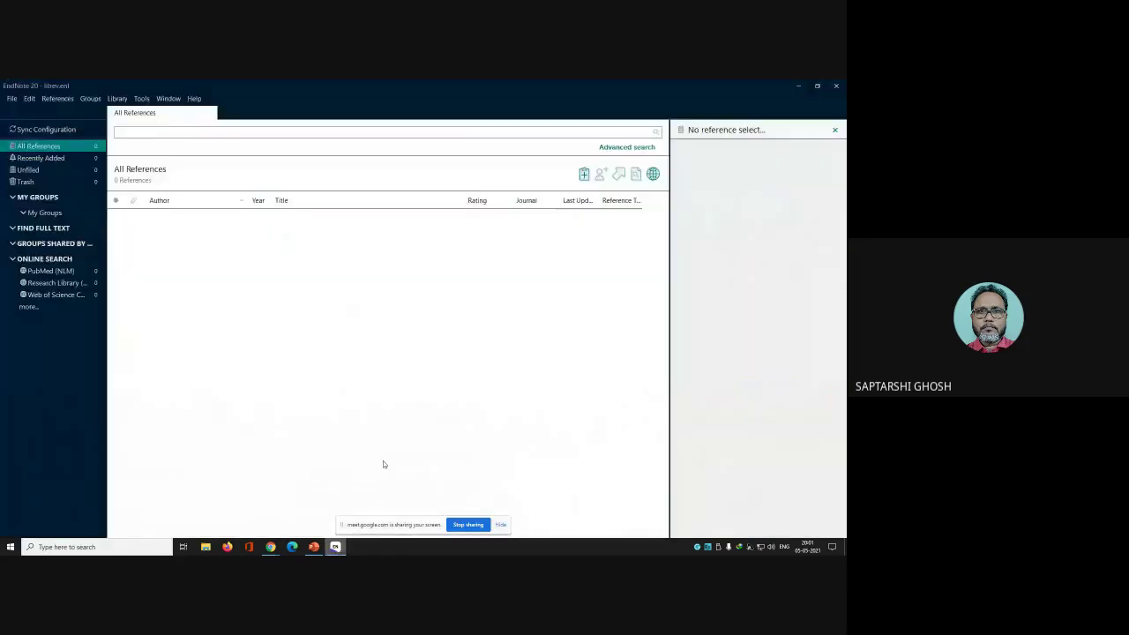
click(12, 99)
mouse_move(34, 236)
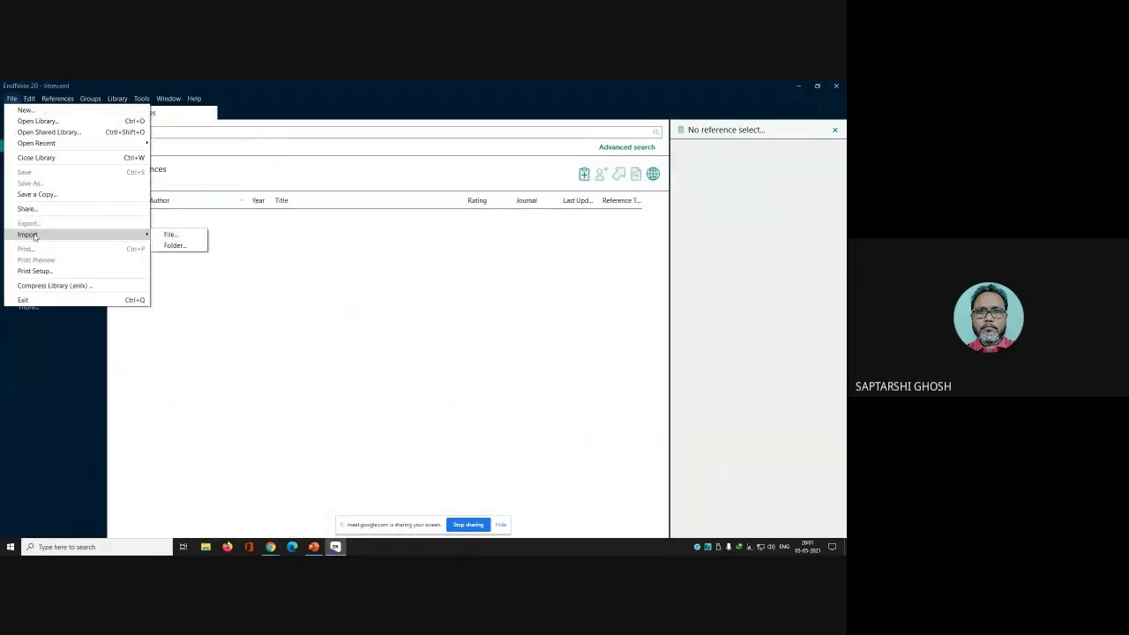
click(171, 234)
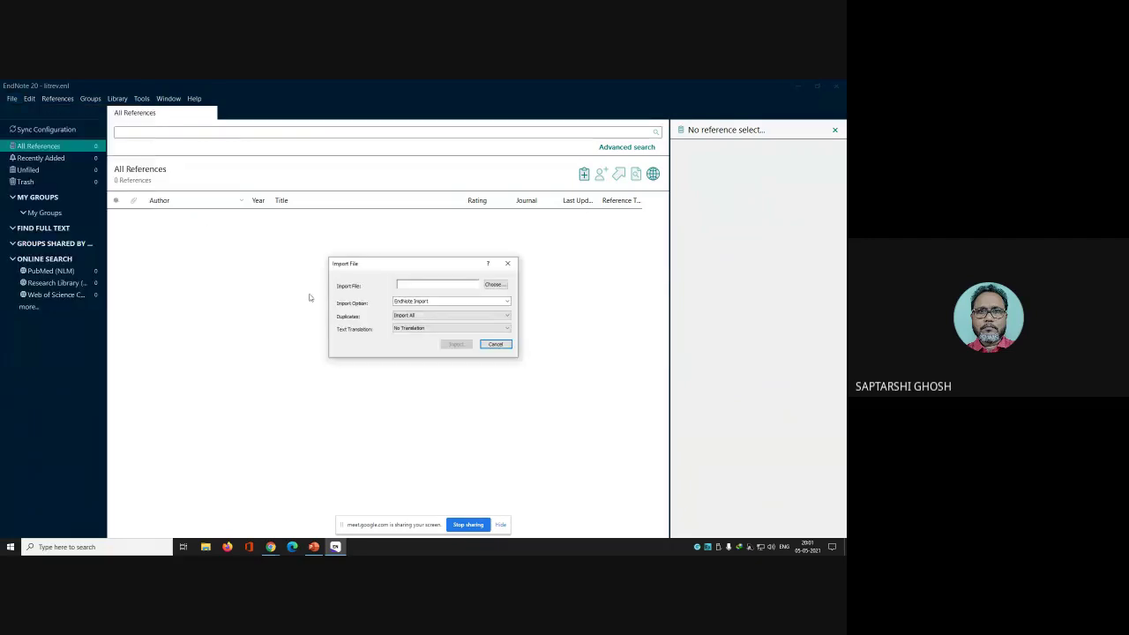
click(493, 284)
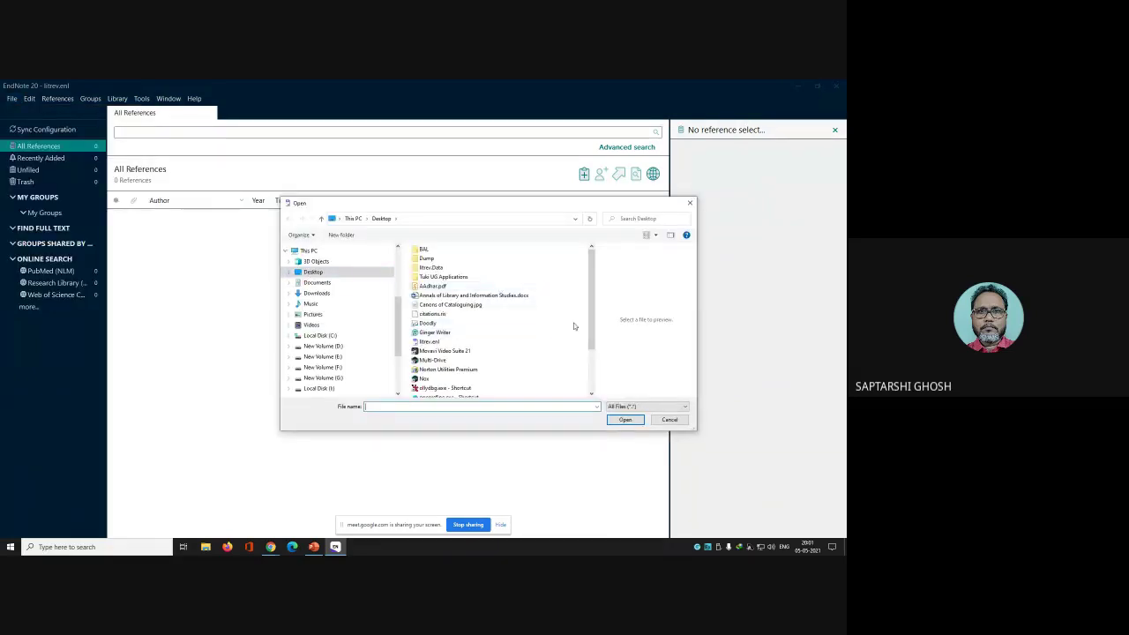
click(420, 315)
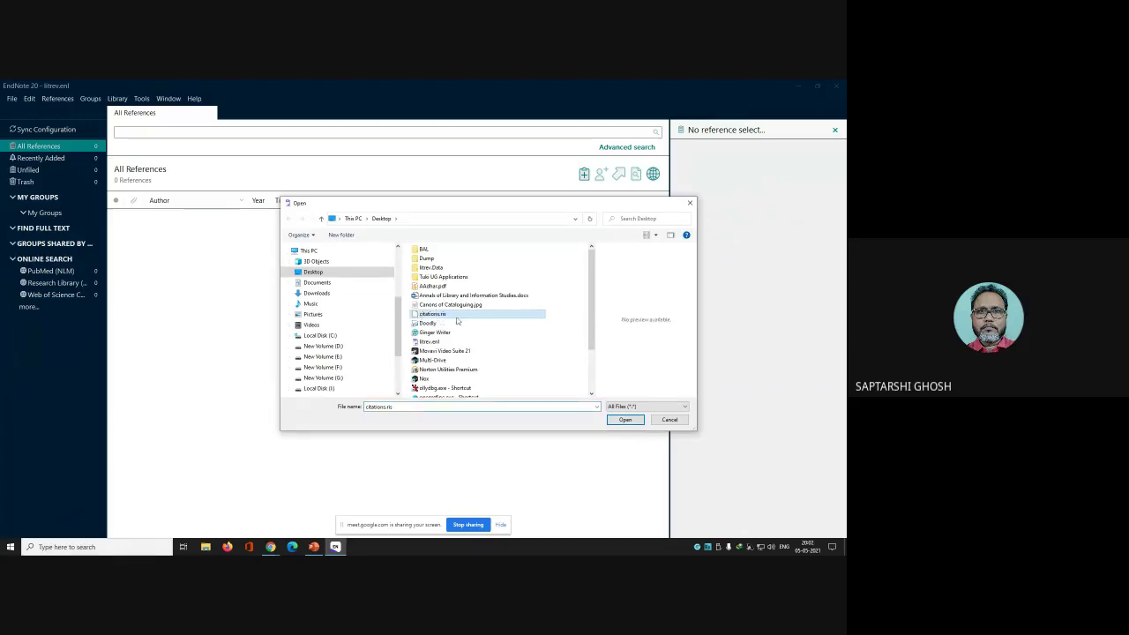
click(624, 419)
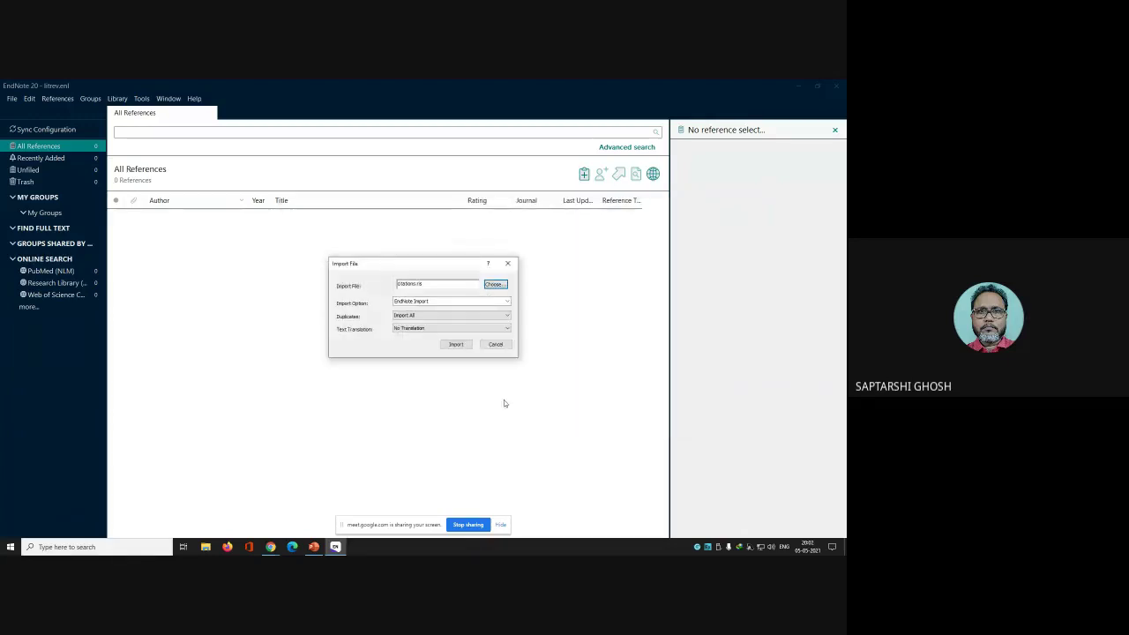
click(441, 328)
click(432, 335)
click(469, 344)
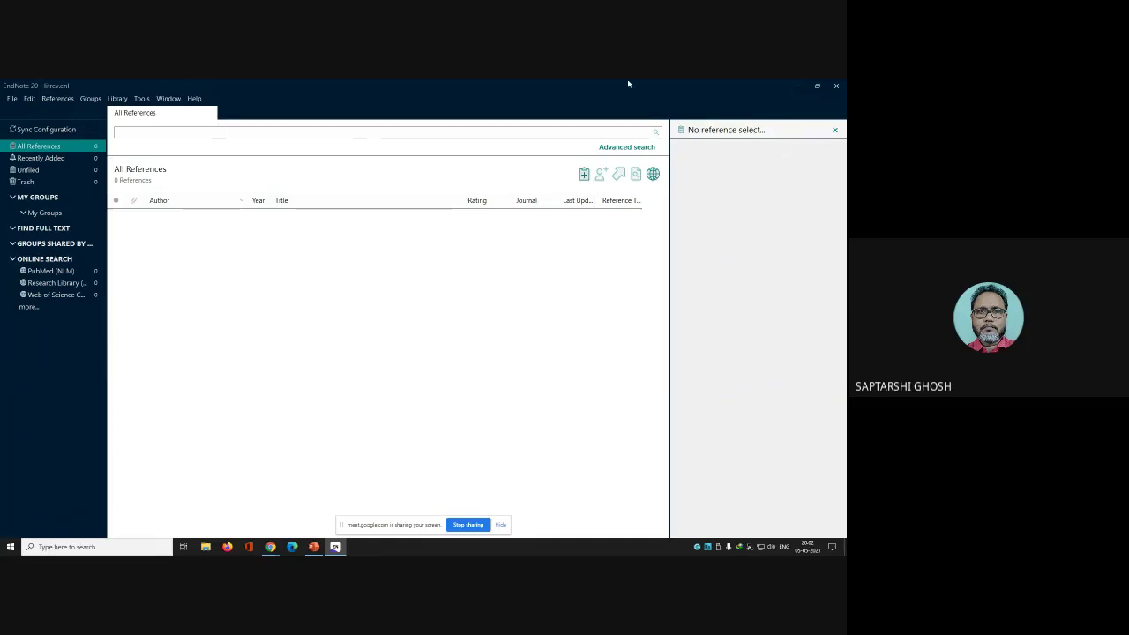
click(47, 158)
click(51, 148)
Step: Try again to import citations.ris with duplicates set to Discard Duplicates, and check Recently Added and All References
click(12, 98)
mouse_move(67, 236)
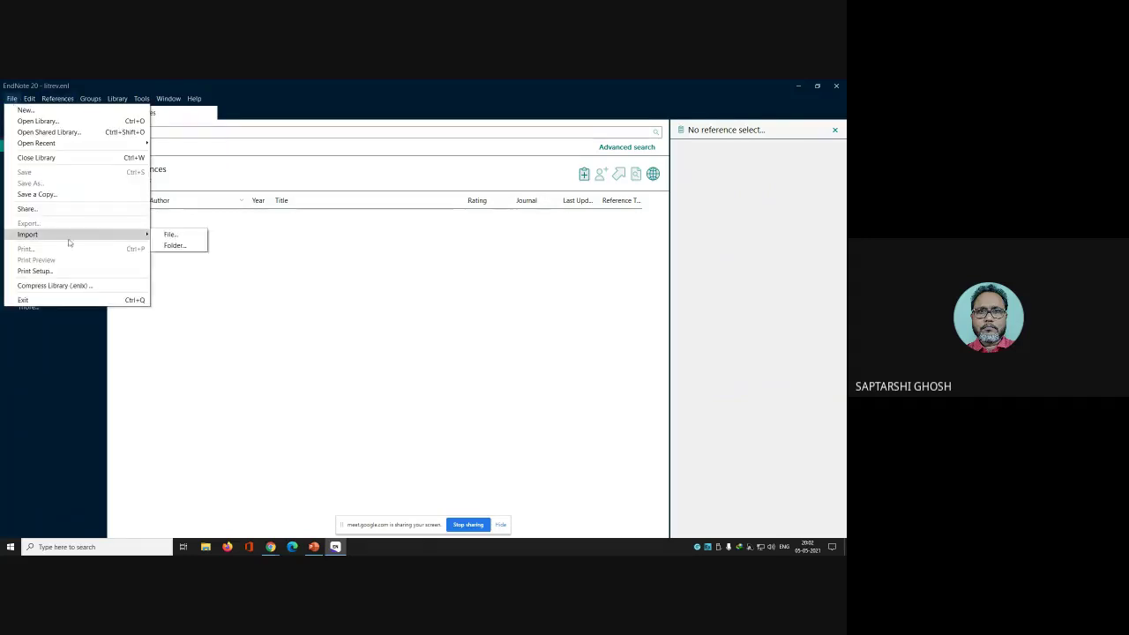
click(170, 235)
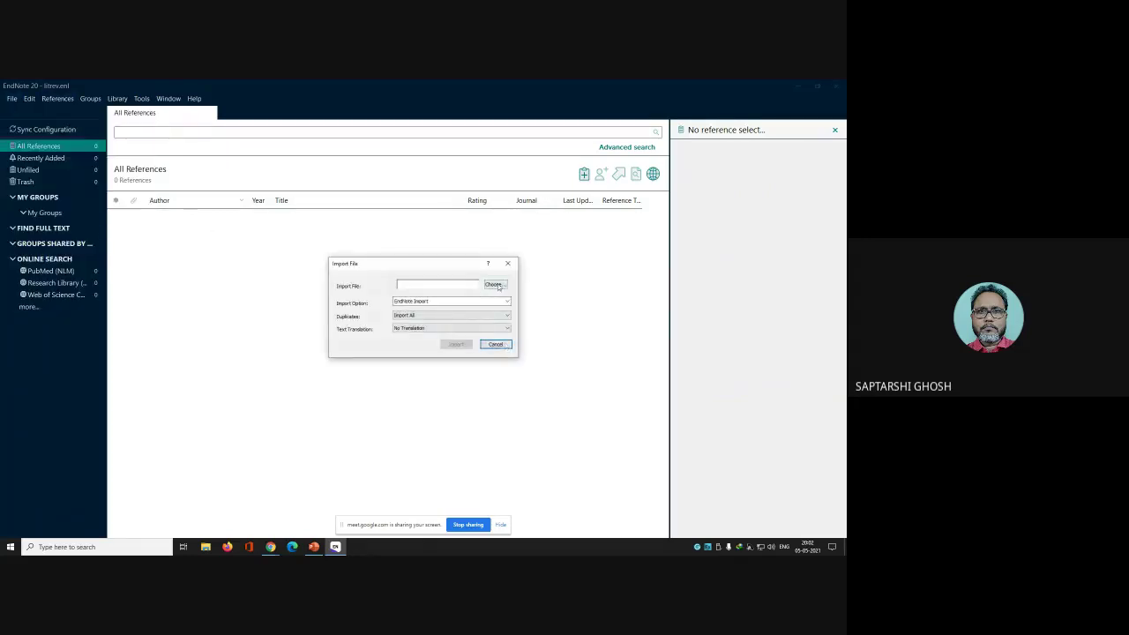
click(501, 284)
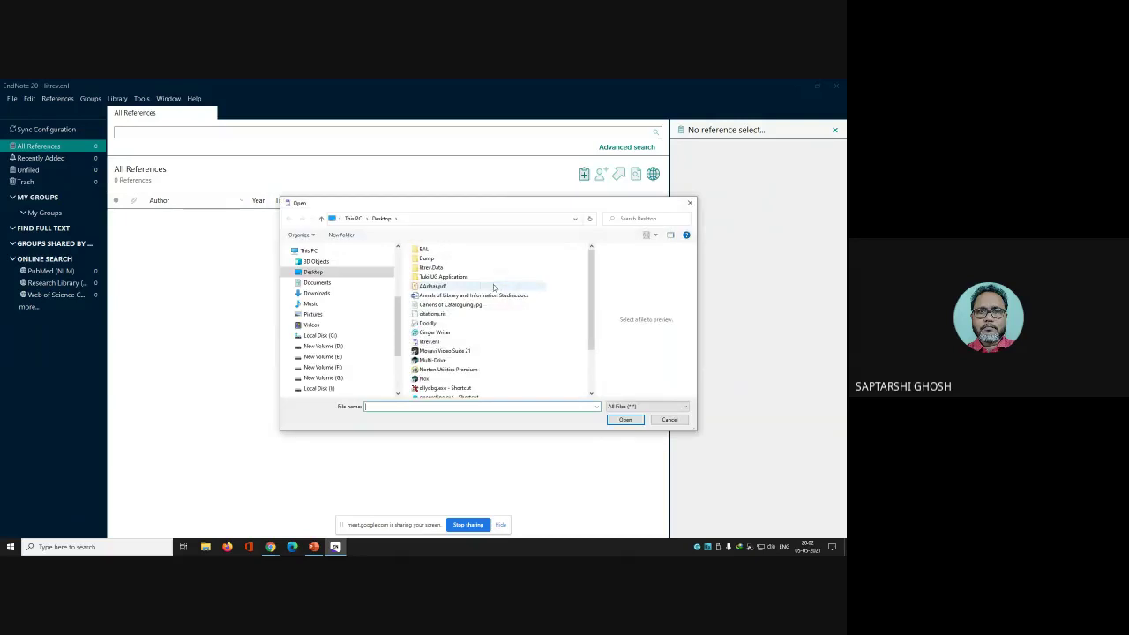
double_click(441, 314)
click(442, 315)
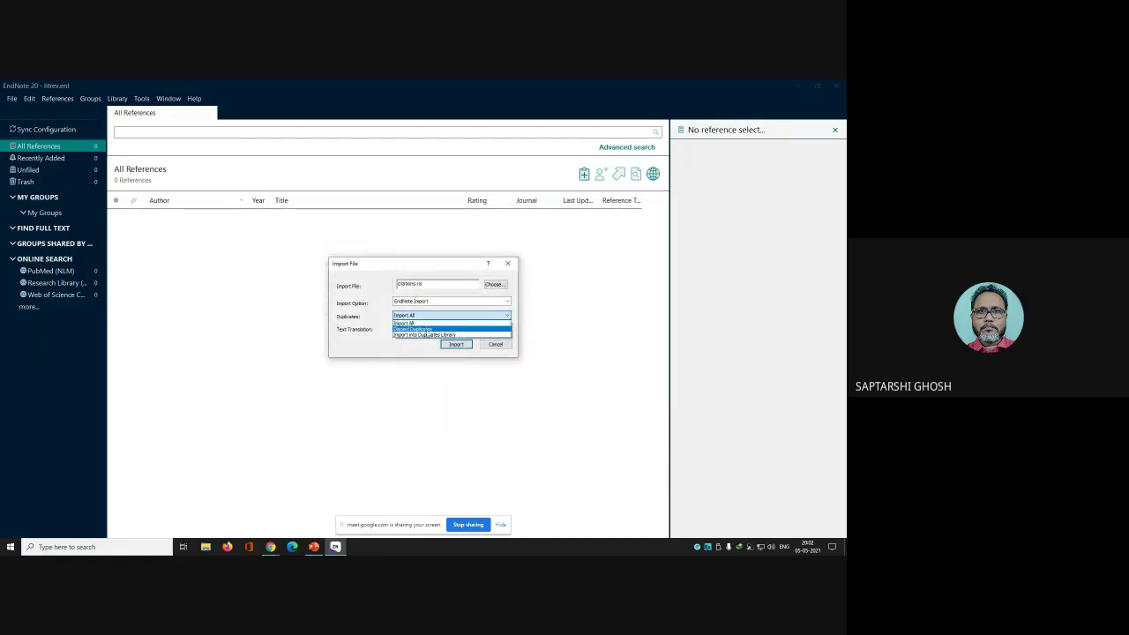
click(428, 330)
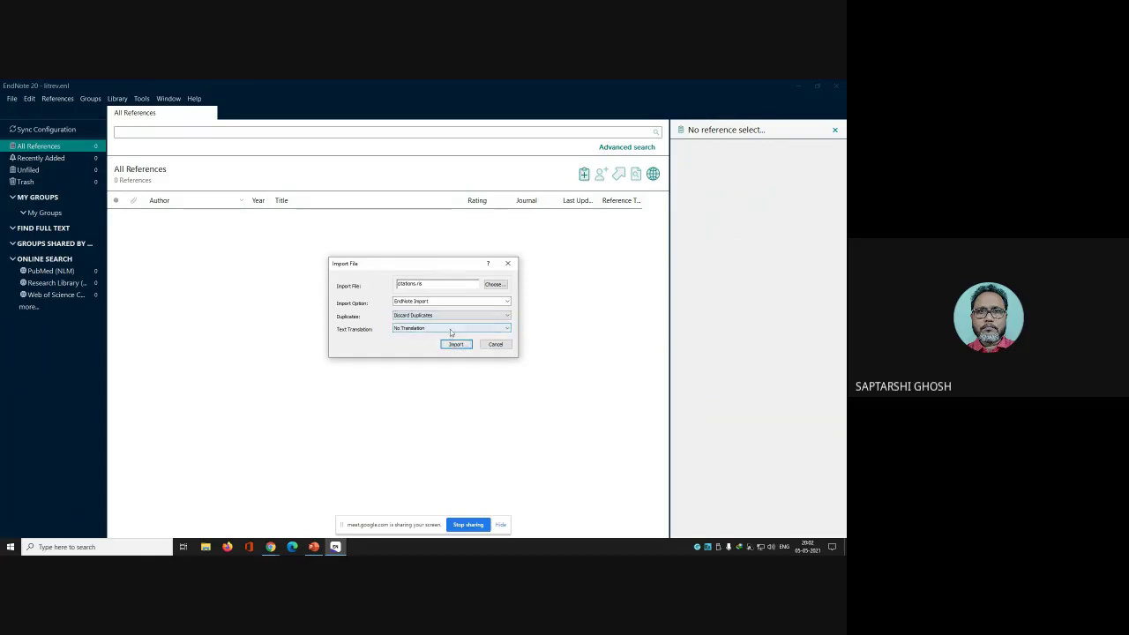
click(456, 344)
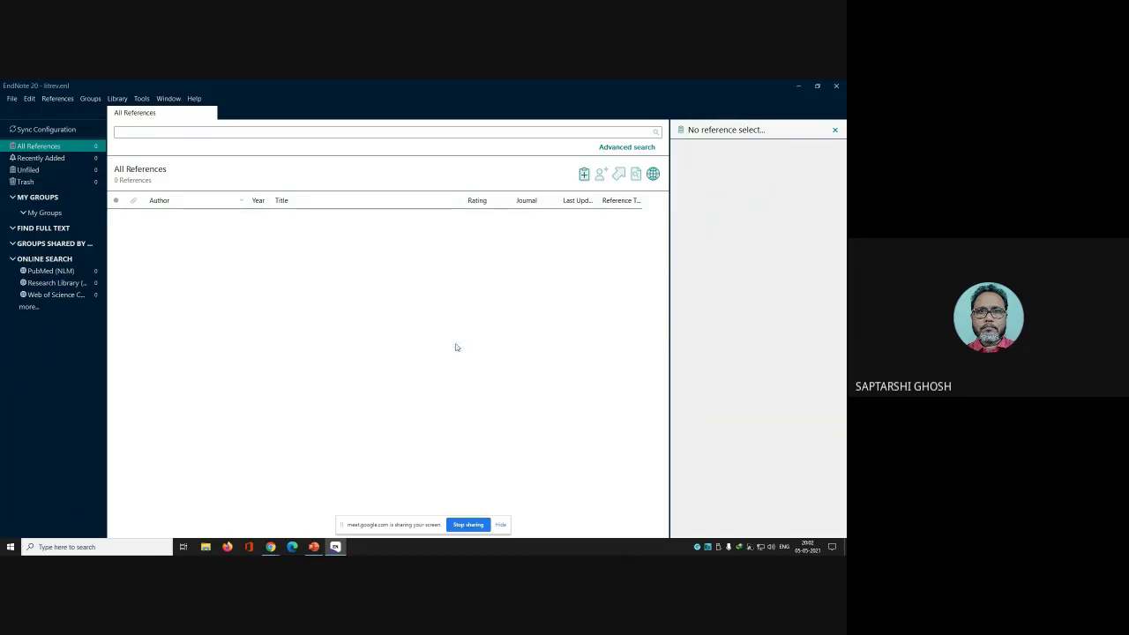
click(39, 159)
click(53, 148)
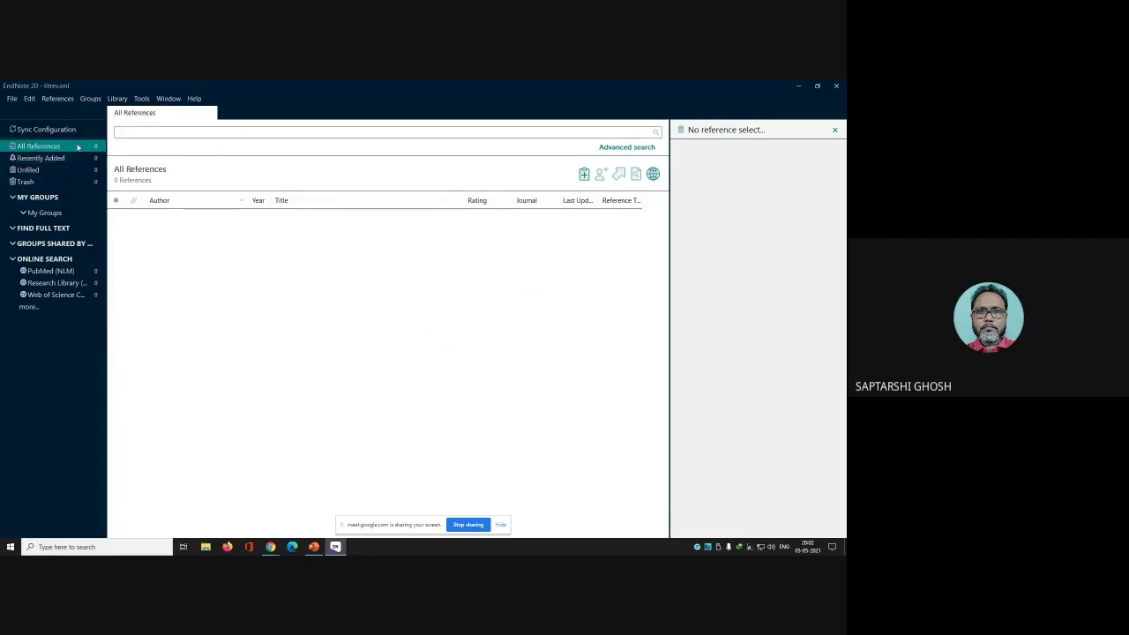
click(47, 130)
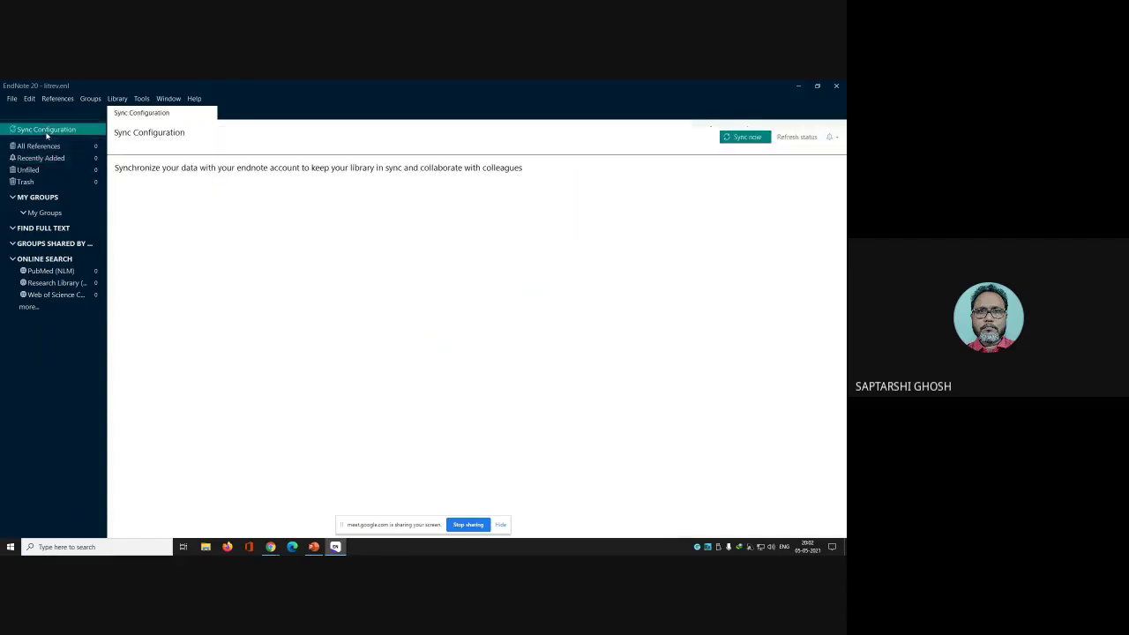
click(745, 137)
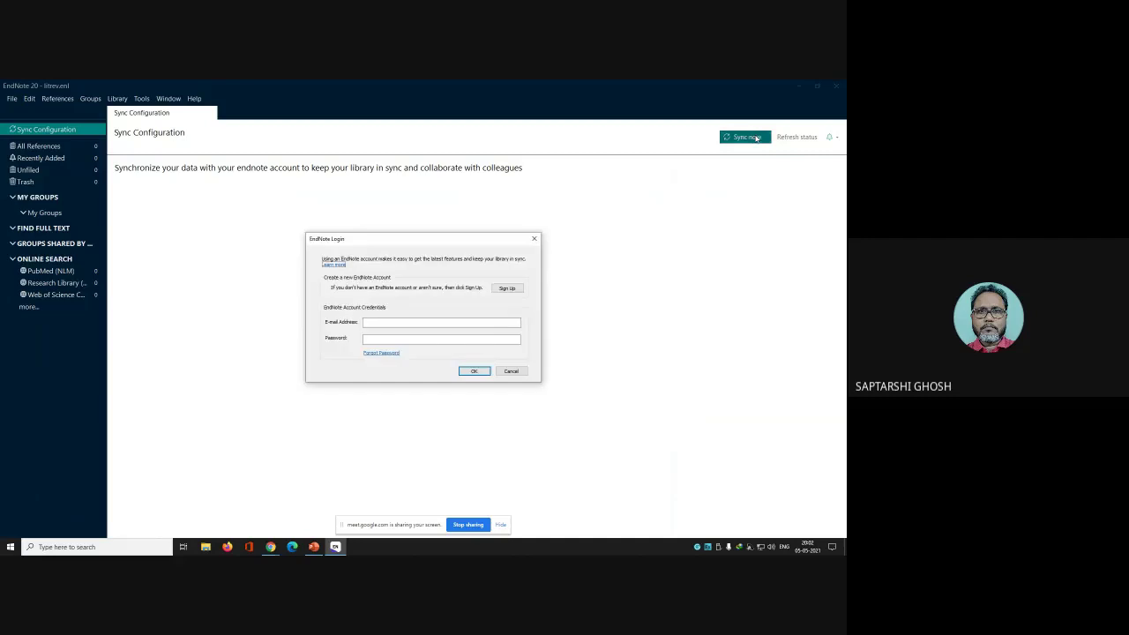
click(518, 373)
click(40, 146)
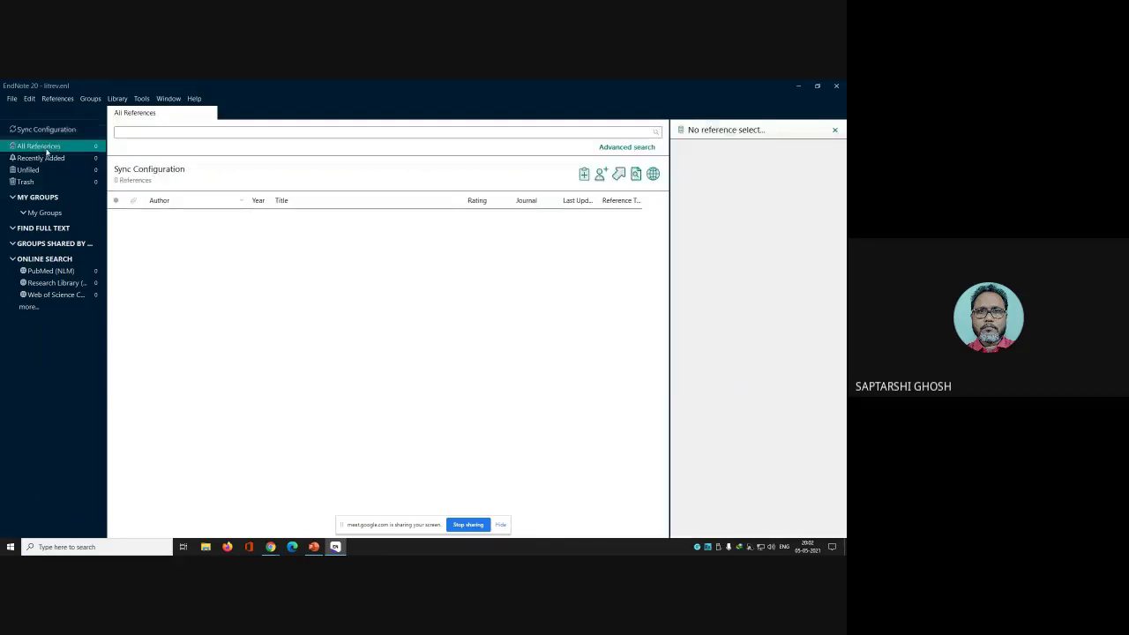
Step: Import pericles_exported_citations.ris from the desktop with the Reference Manager (RIS) import option and Discard Duplicates, and look over the imported list
click(11, 98)
mouse_move(31, 233)
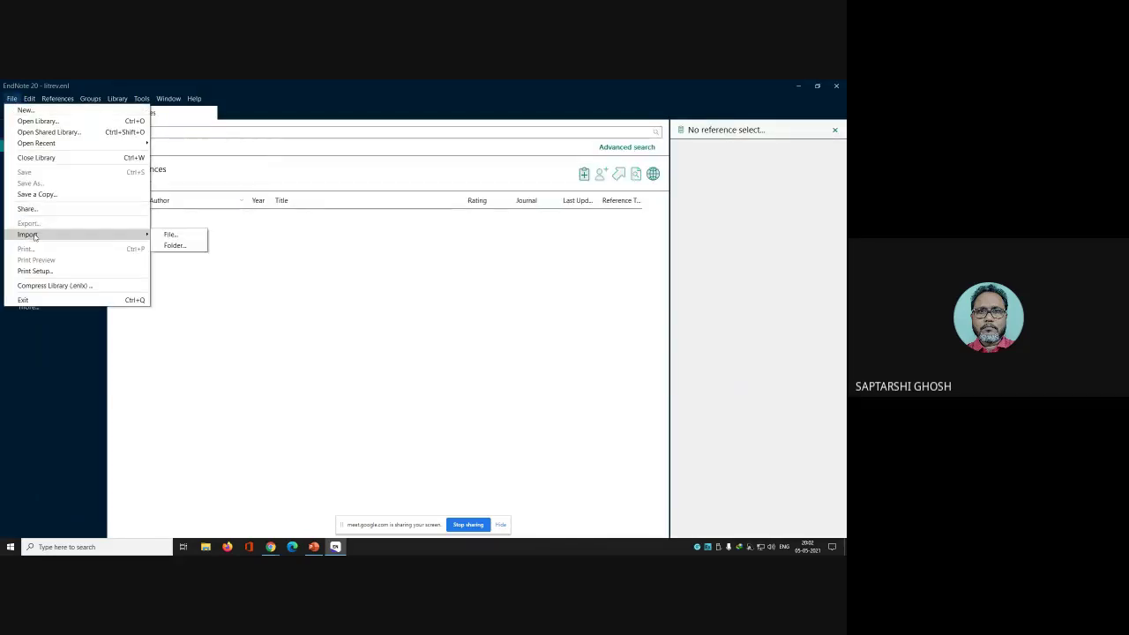
click(172, 233)
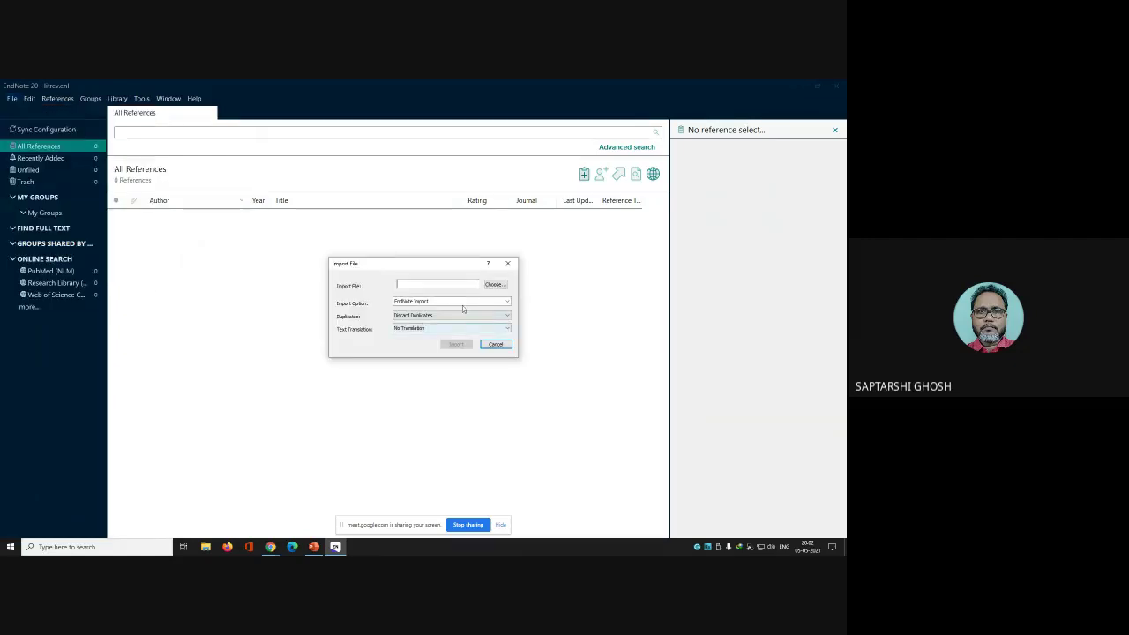
click(492, 284)
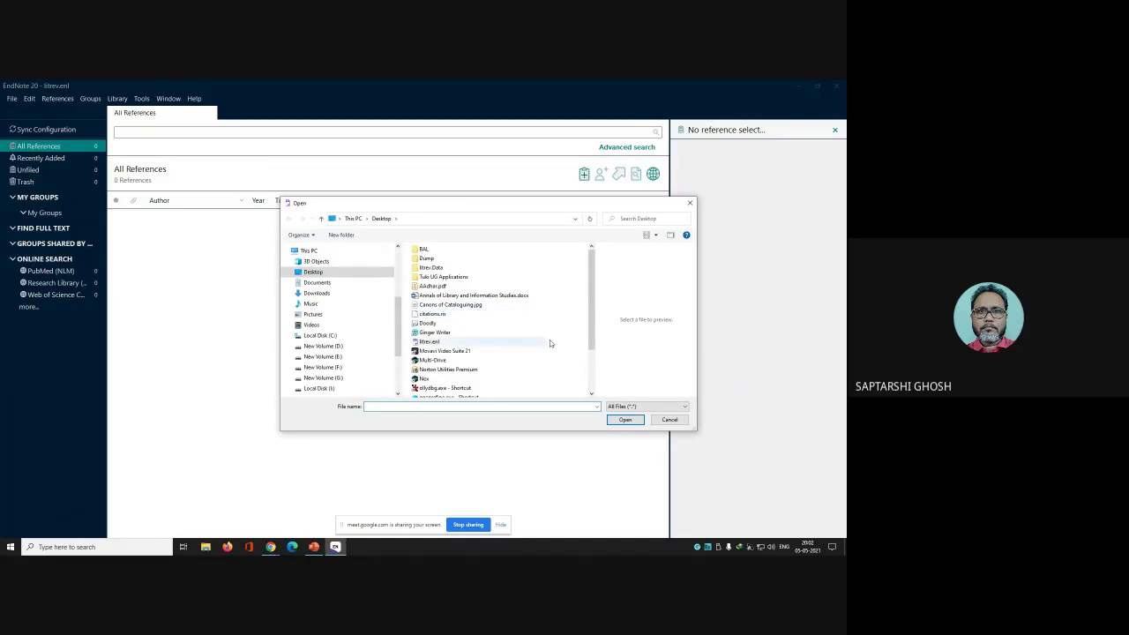
drag(590, 342, 591, 383)
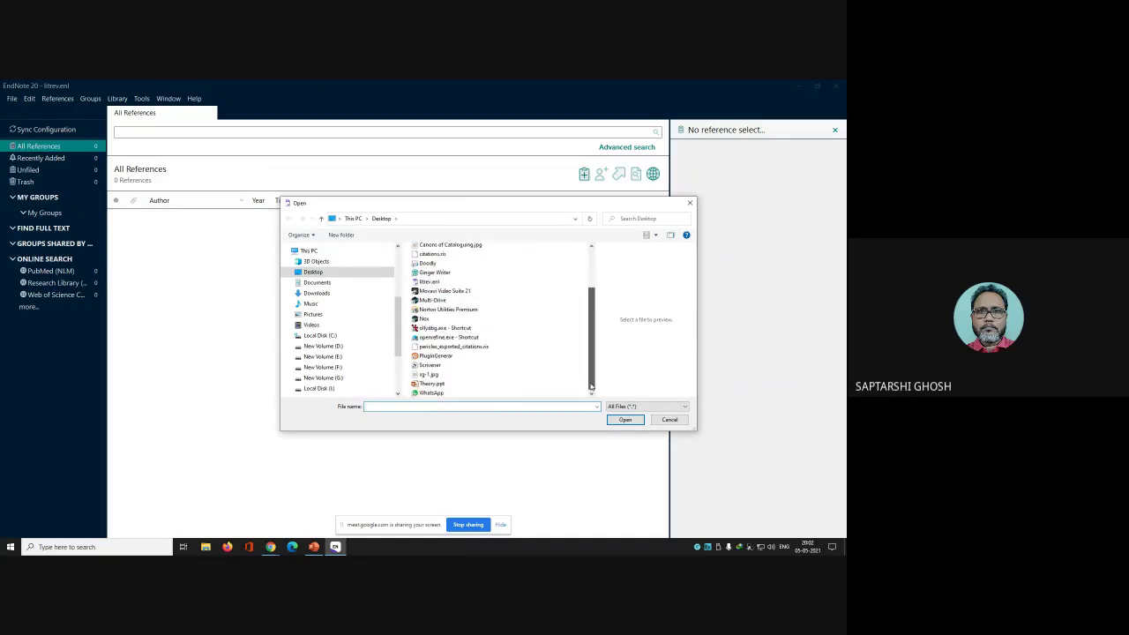
click(439, 347)
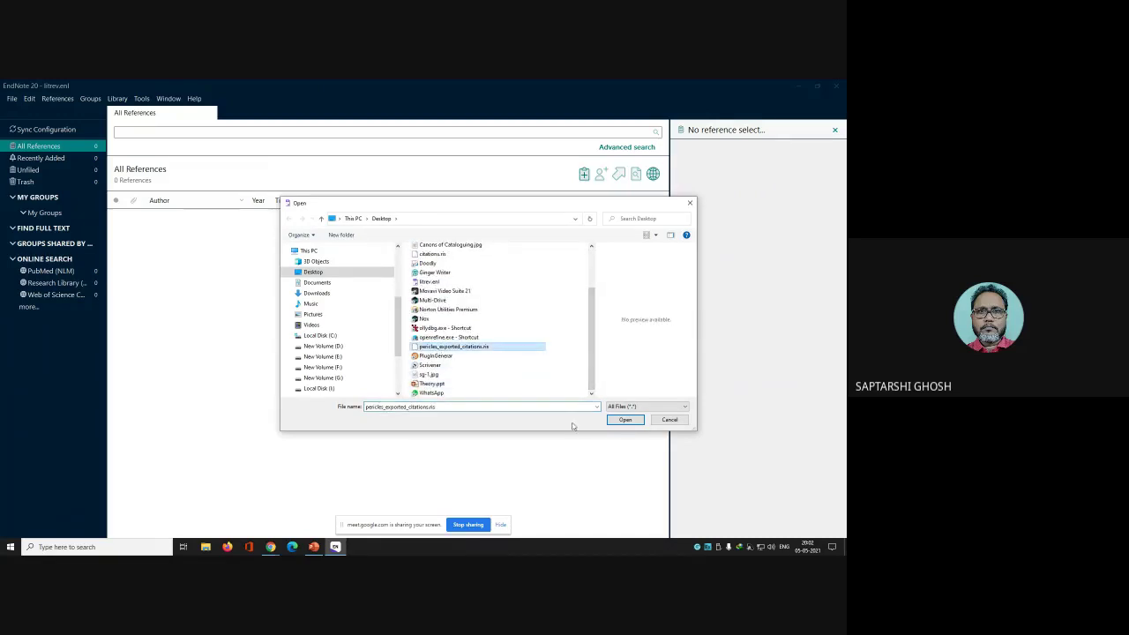
click(624, 420)
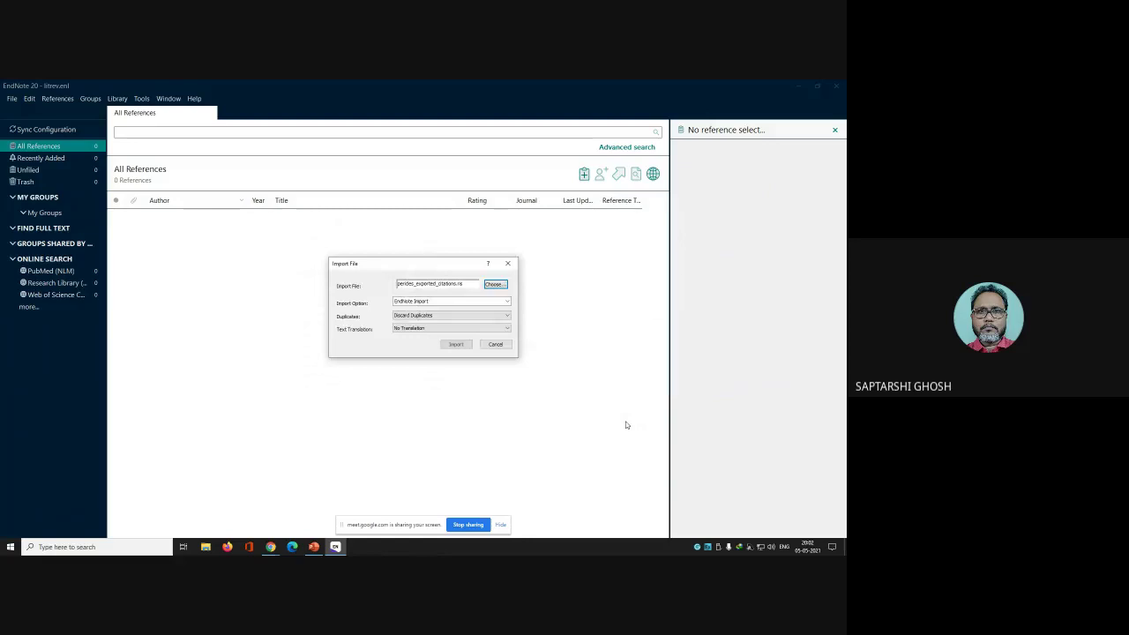
click(507, 301)
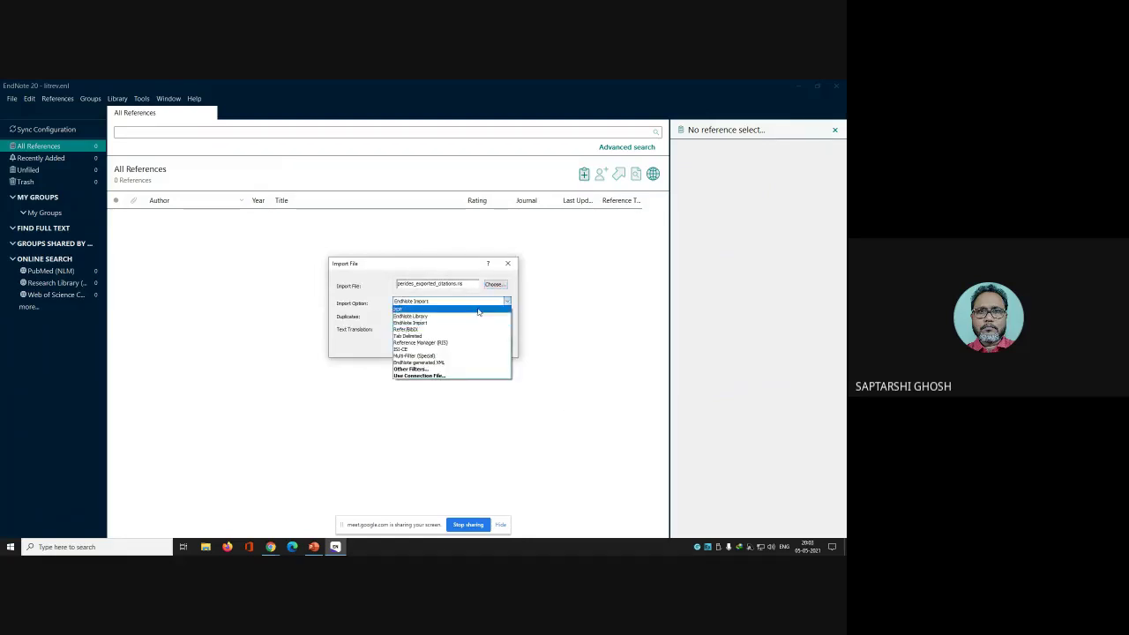
click(423, 343)
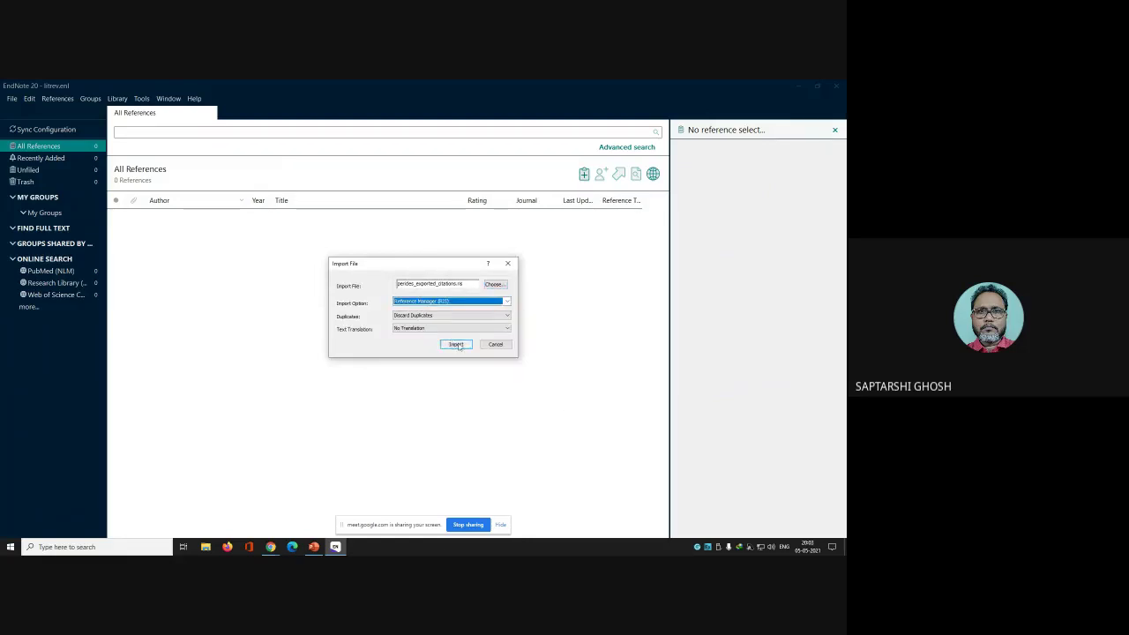
click(456, 347)
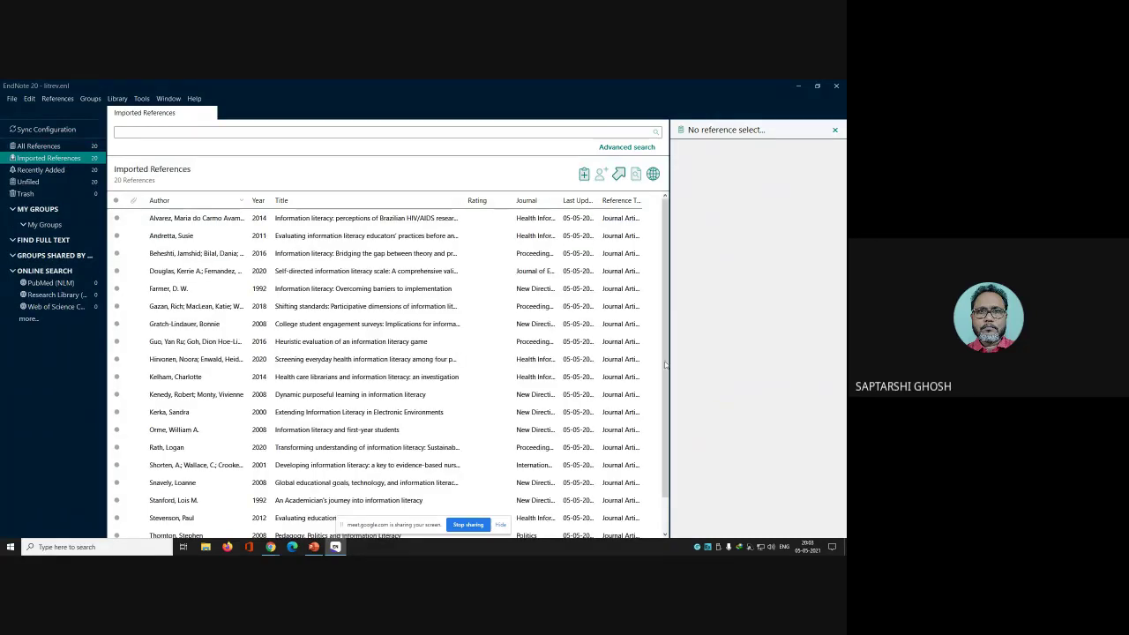
scroll(666, 364, down, 1)
scroll(666, 365, up, 1)
Step: Import citations.ris from the desktop with the Reference Manager (RIS) option, discarding duplicates
click(13, 99)
mouse_move(33, 236)
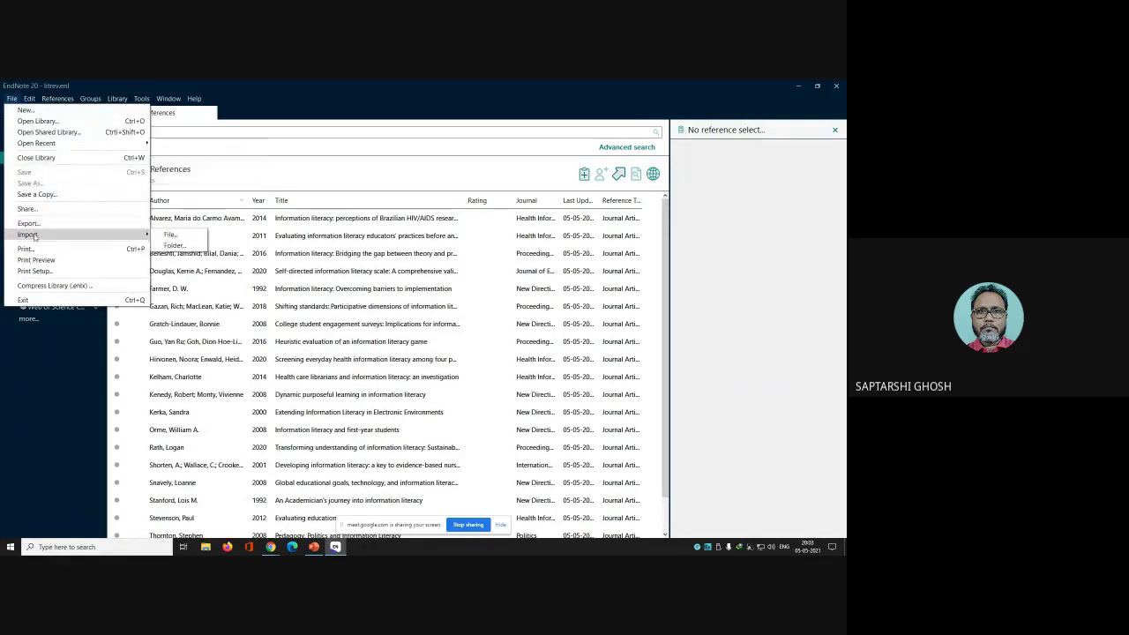
click(170, 235)
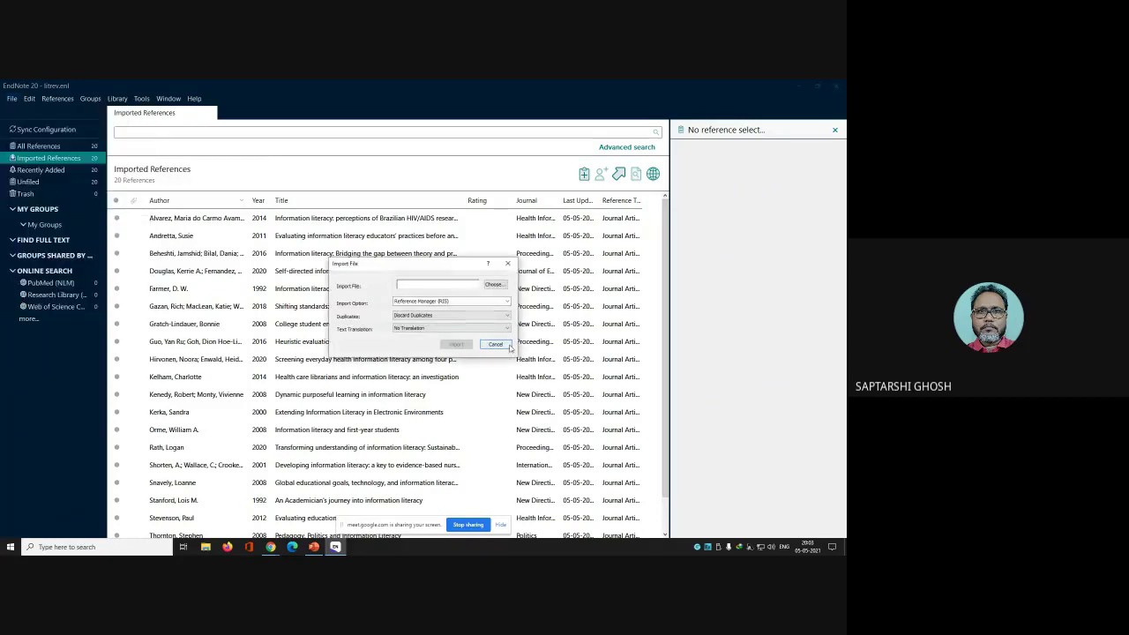
click(493, 284)
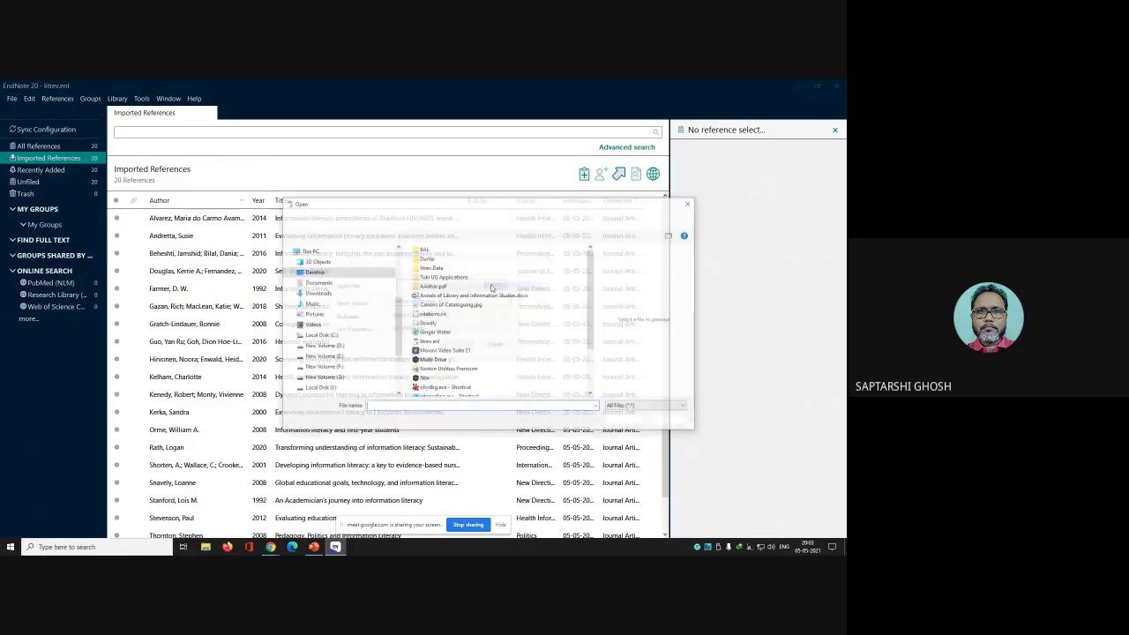
click(435, 315)
click(625, 420)
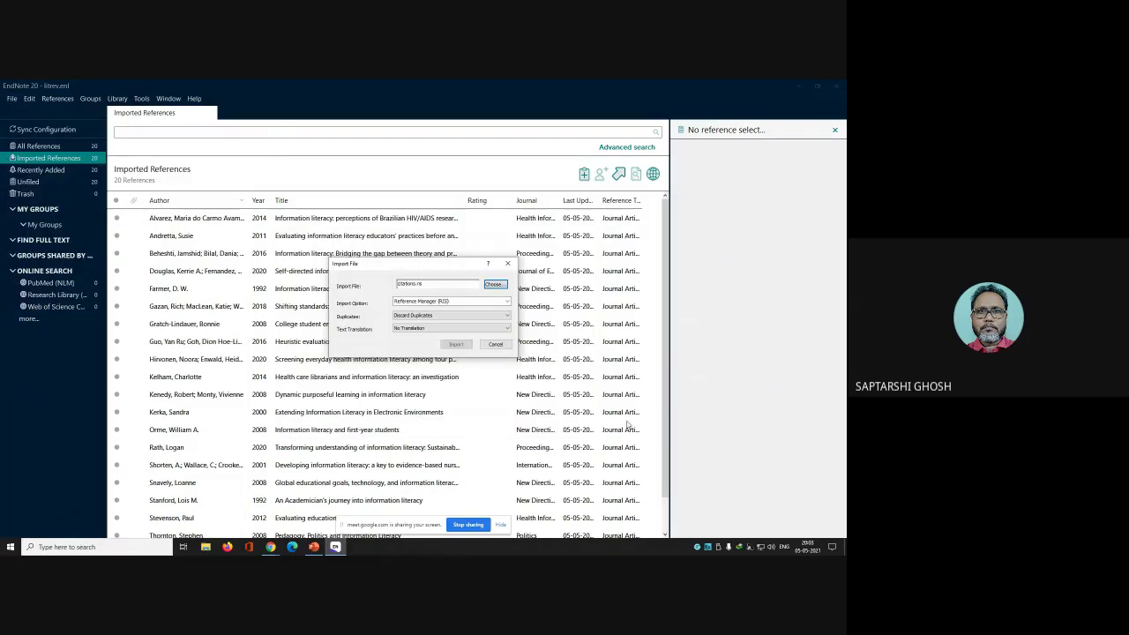
click(455, 345)
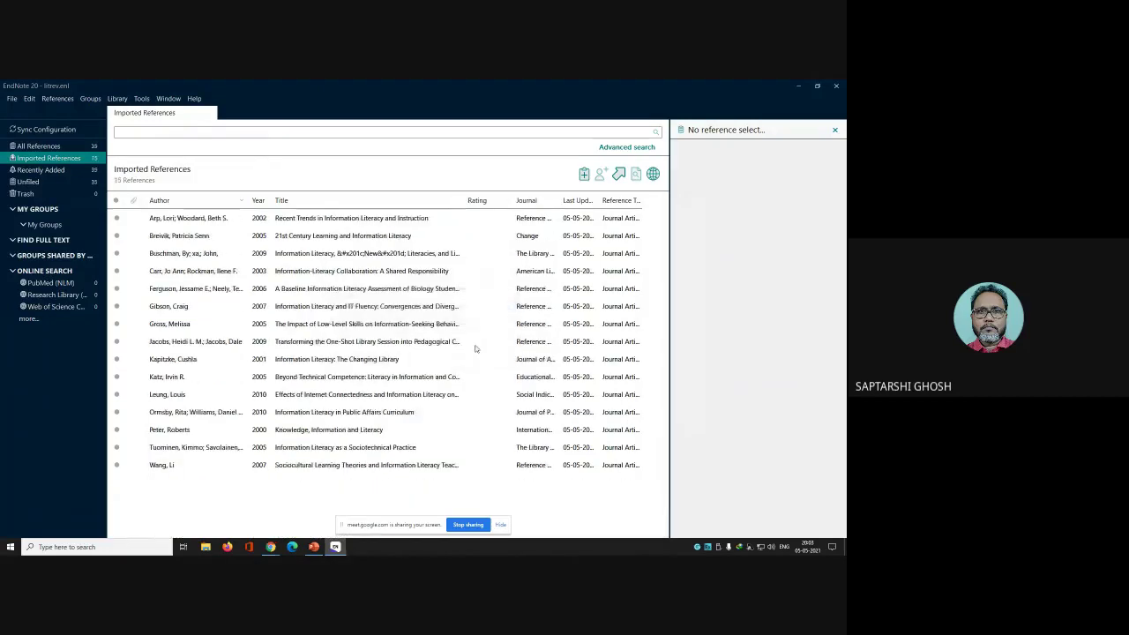
Step: Compare the references listed under All References, Imported References and Recently Added, ending on All References
click(66, 146)
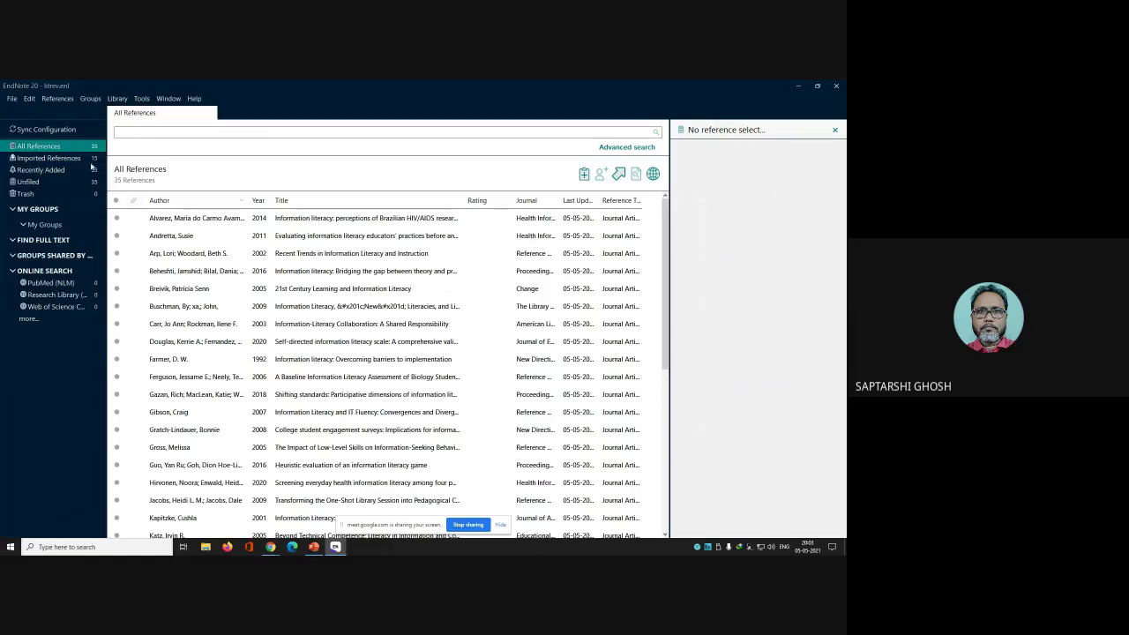
click(53, 158)
click(49, 171)
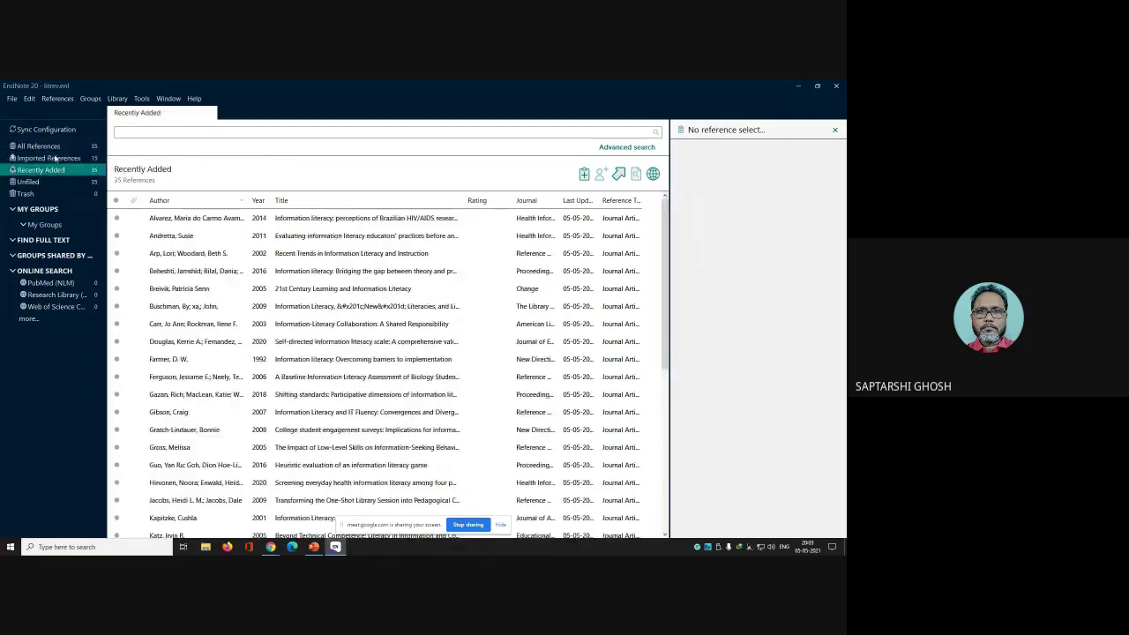
click(39, 147)
mouse_move(664, 226)
mouse_down()
mouse_move(663, 388)
mouse_move(663, 220)
mouse_up()
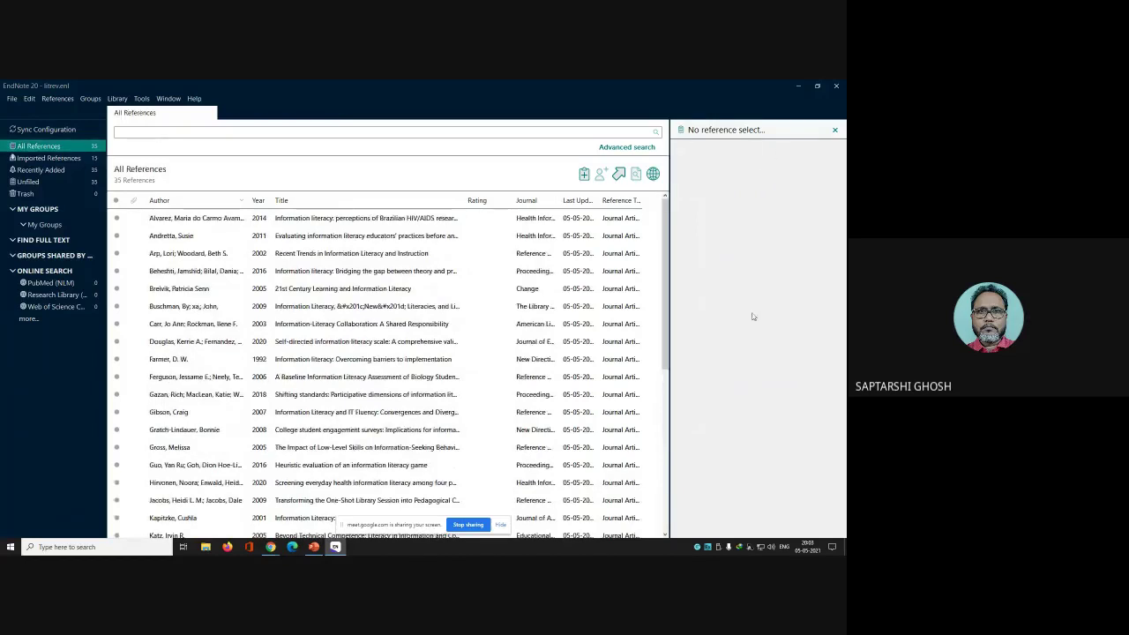
Step: Read the summary and full abstract of the 2014 reference on Brazilian HIV/AIDS researchers' perceptions of information literacy
click(185, 220)
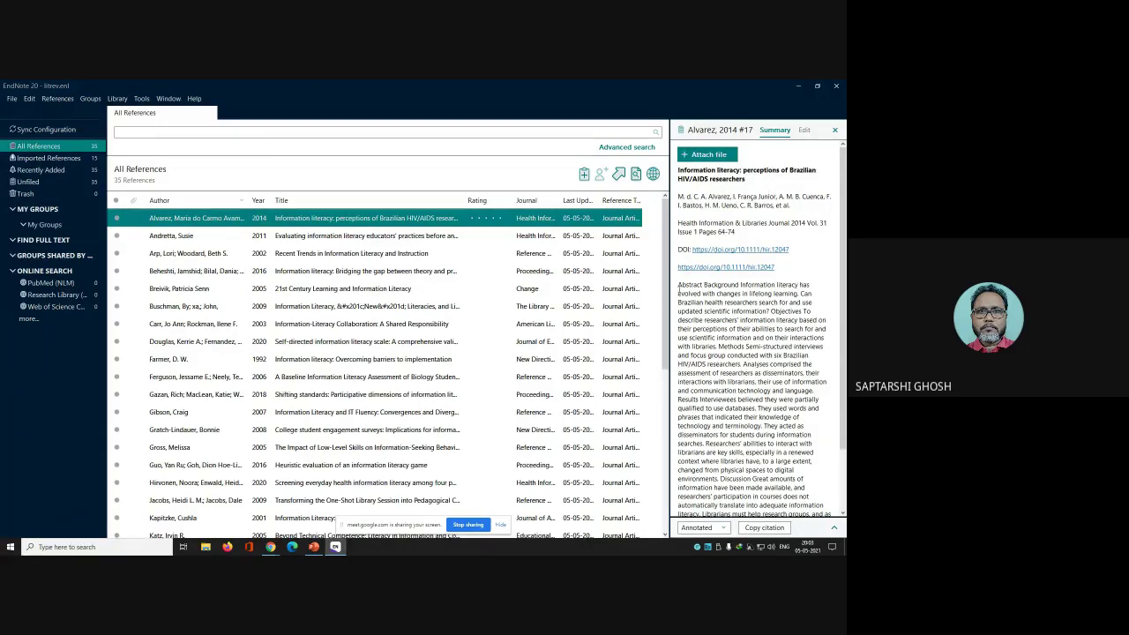
drag(679, 291, 716, 453)
scroll(845, 273, down, 1)
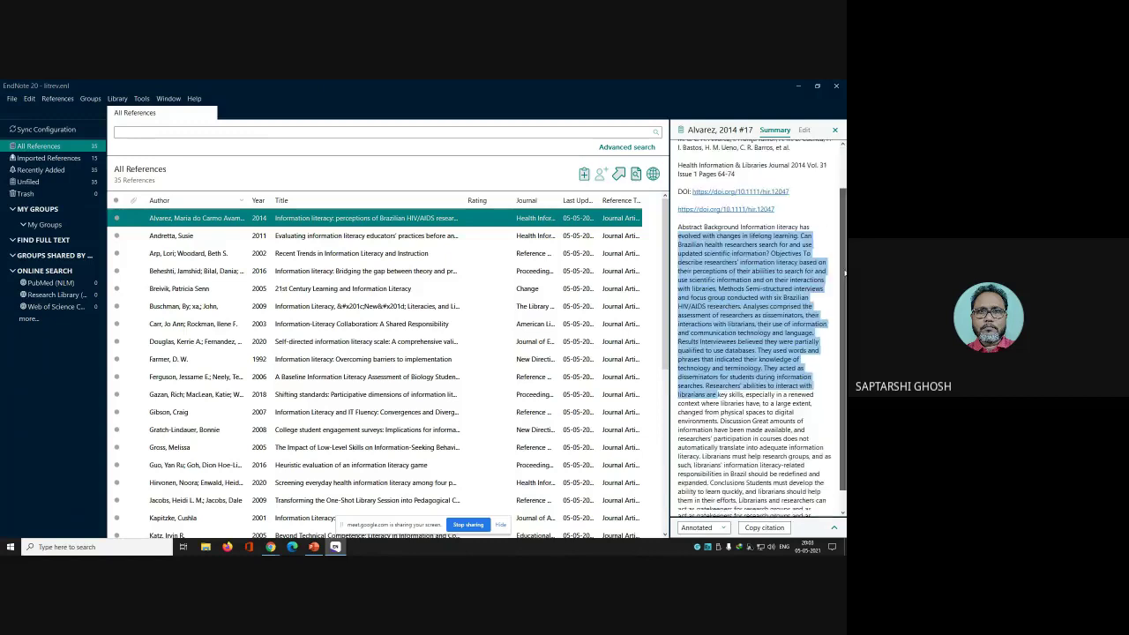
scroll(844, 273, down, 1)
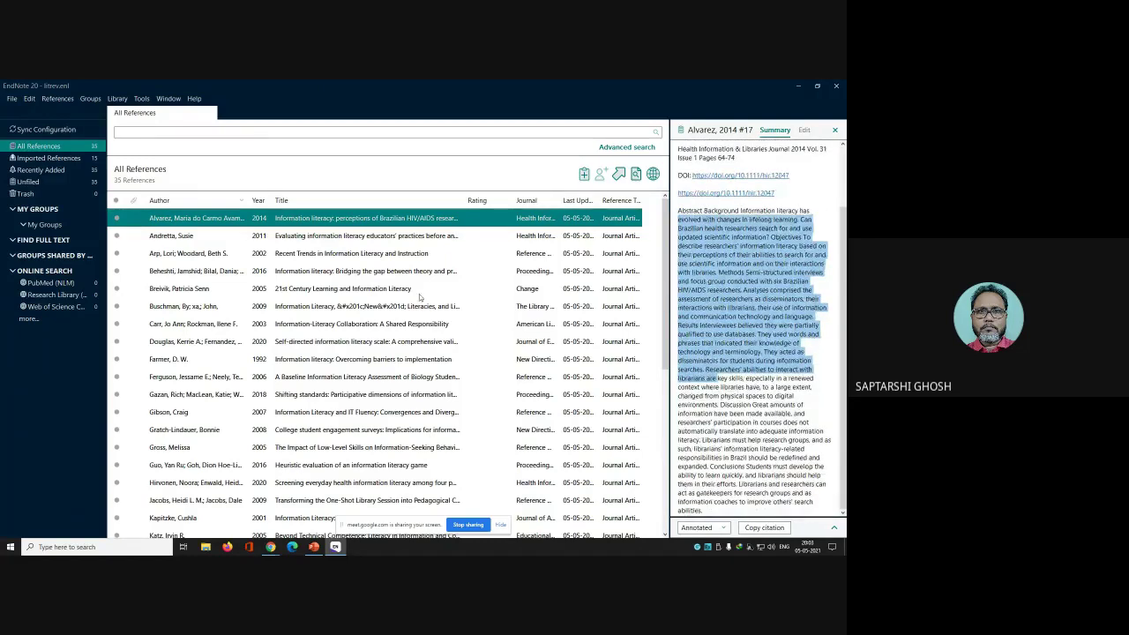
Step: Go through the summaries of the following references in All References, examining which include an abstract, down to "Shifting standards"
click(359, 238)
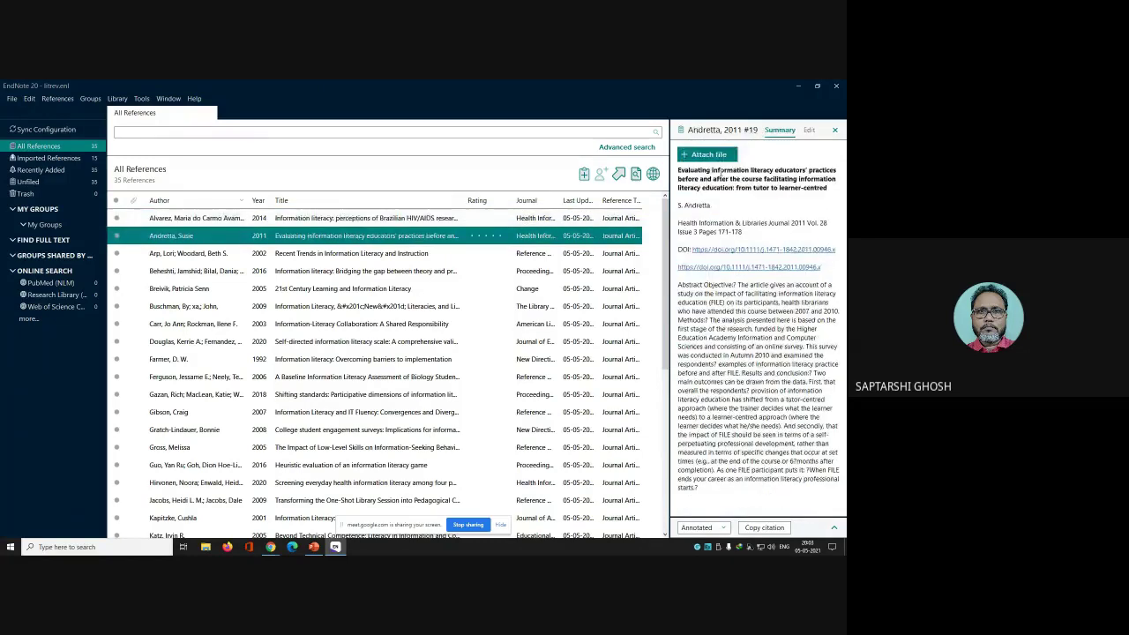
click(330, 254)
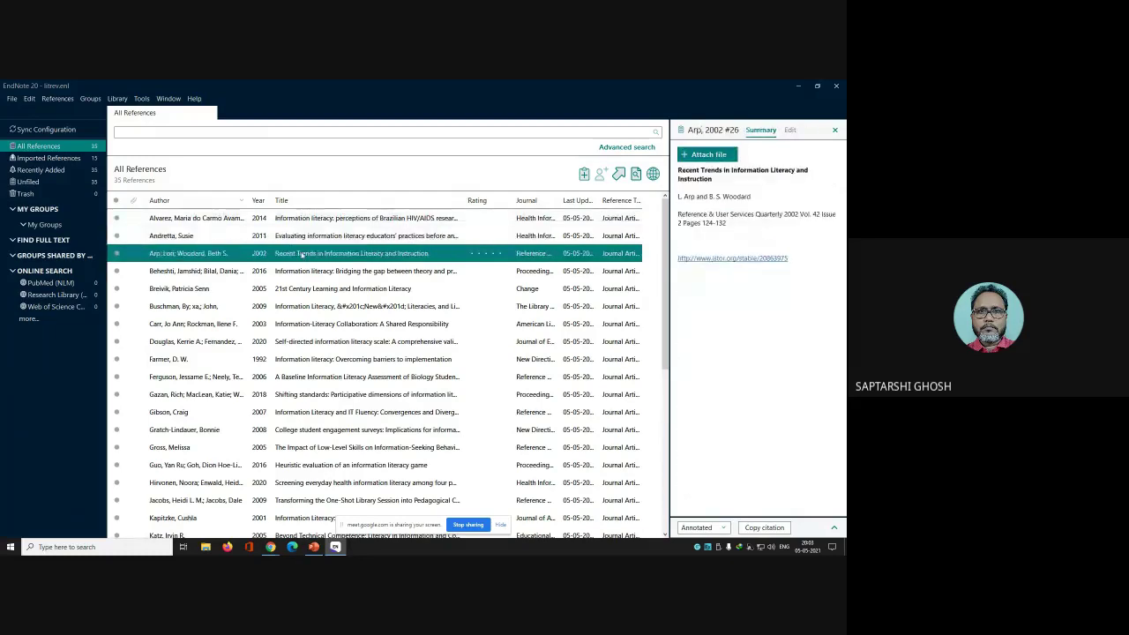
click(367, 273)
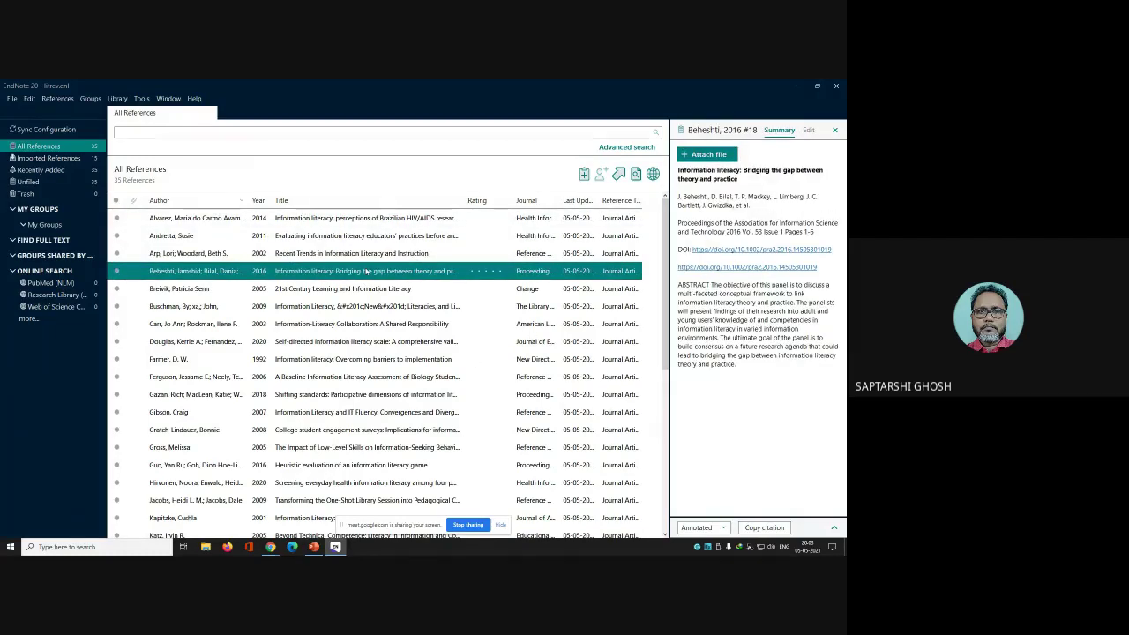
click(360, 294)
click(359, 308)
click(383, 329)
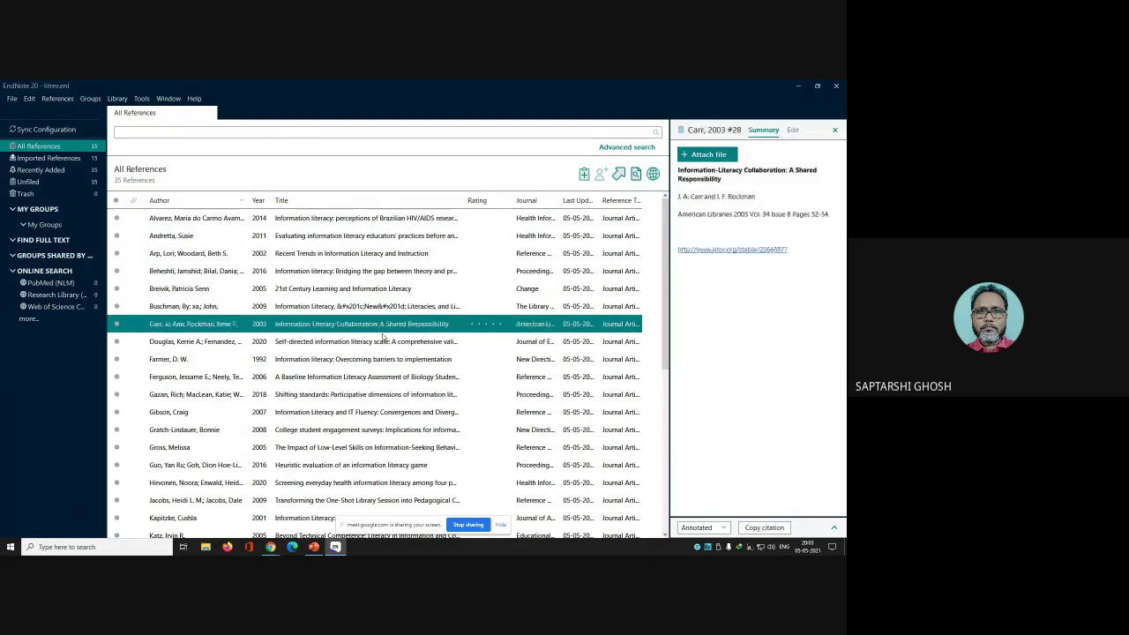
click(372, 294)
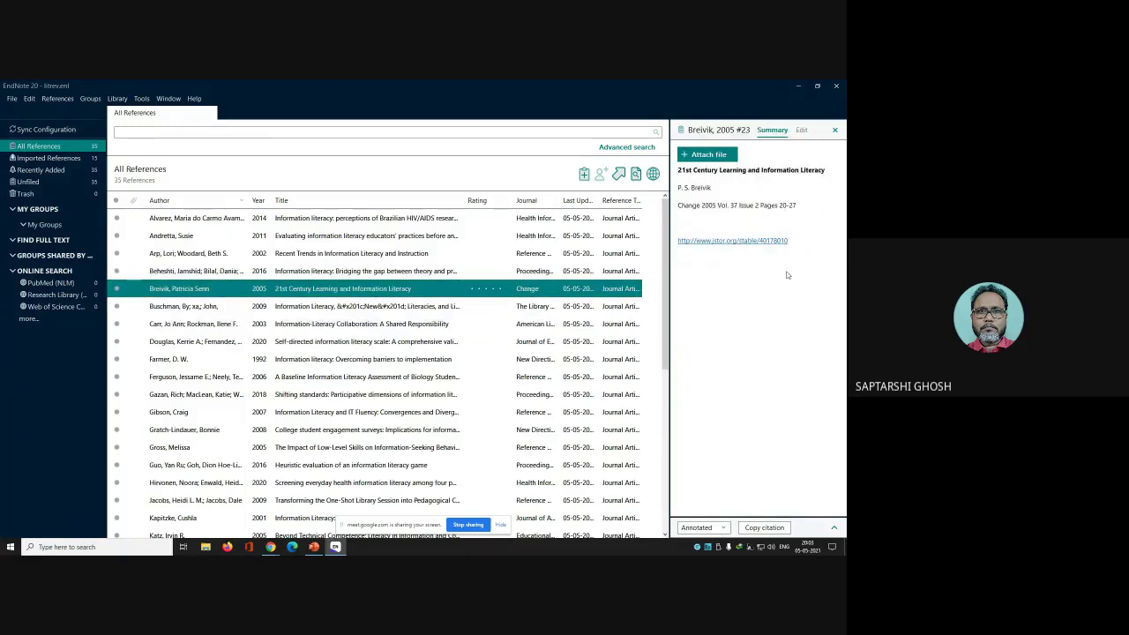
click(415, 308)
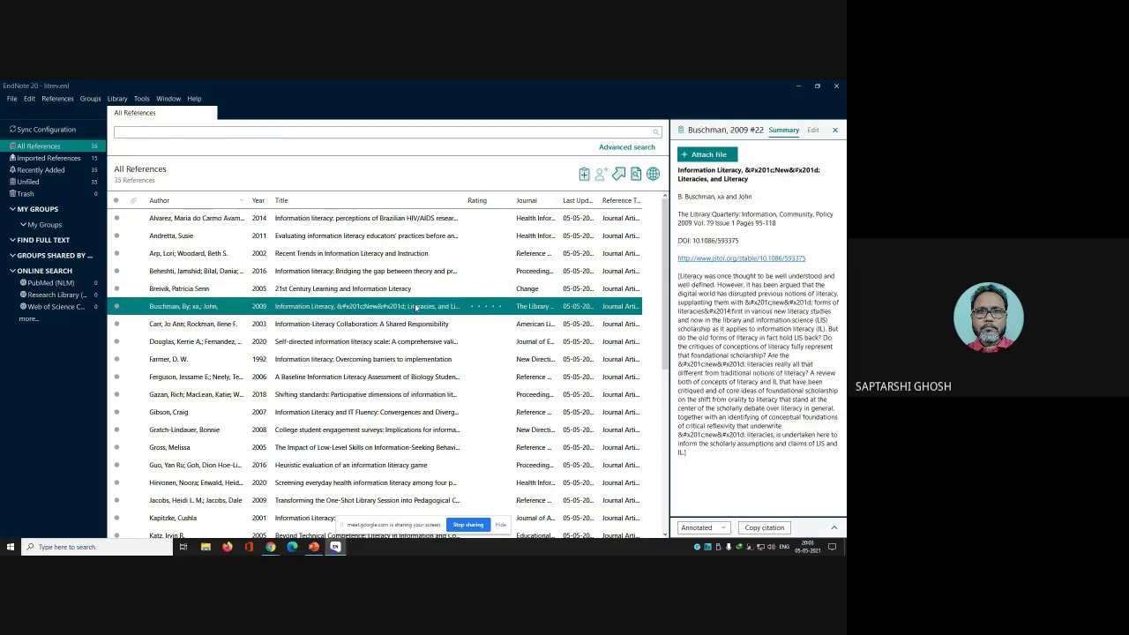
click(413, 325)
click(403, 342)
click(393, 359)
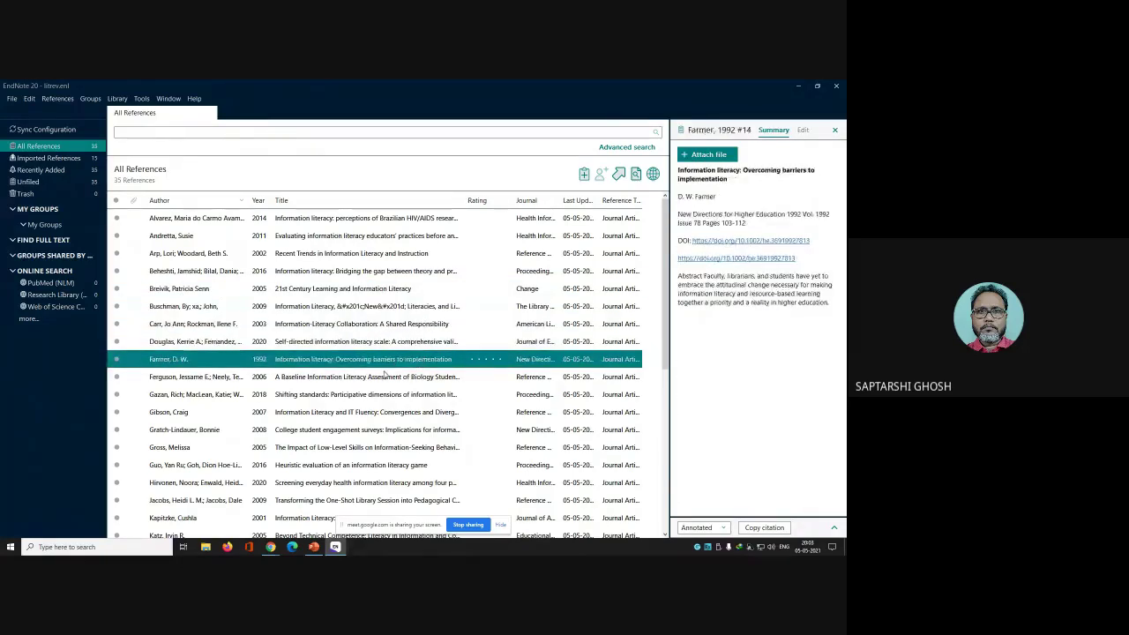
click(382, 377)
click(372, 395)
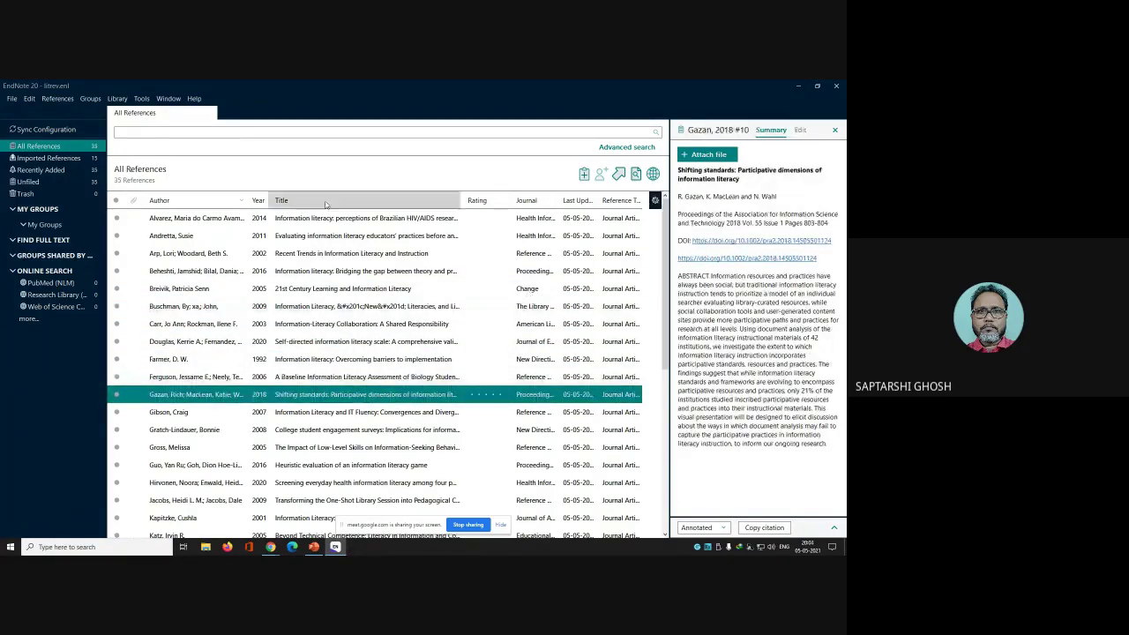
Step: Open the 2014 Brazilian HIV/AIDS researchers reference for editing and examine its bibliographic fields through to the keywords and abstract
click(250, 221)
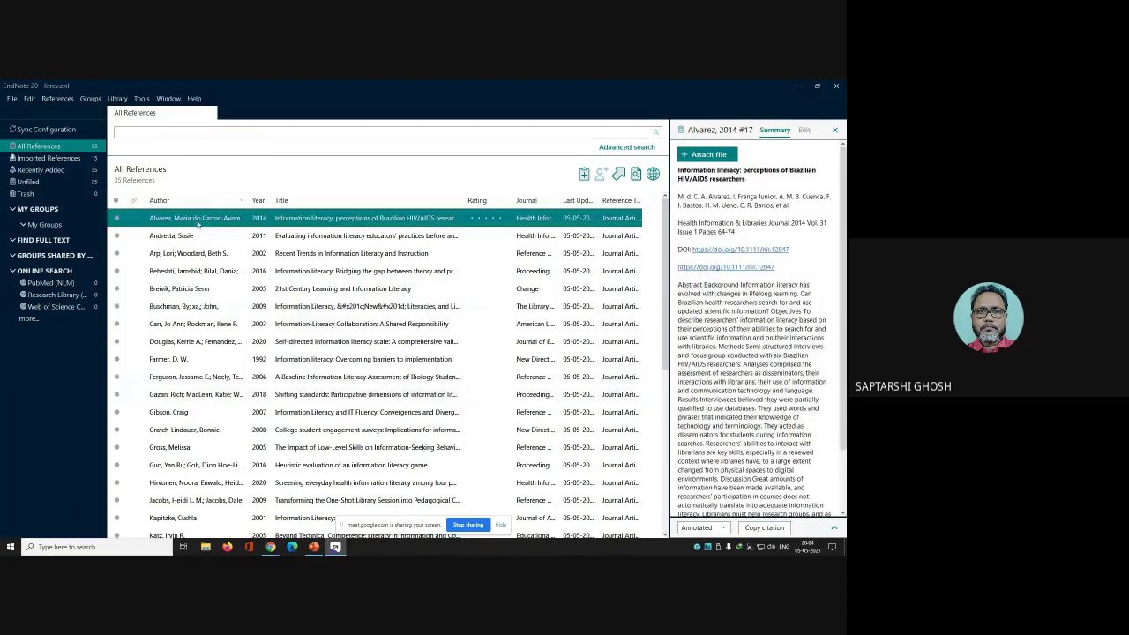
right_click(198, 222)
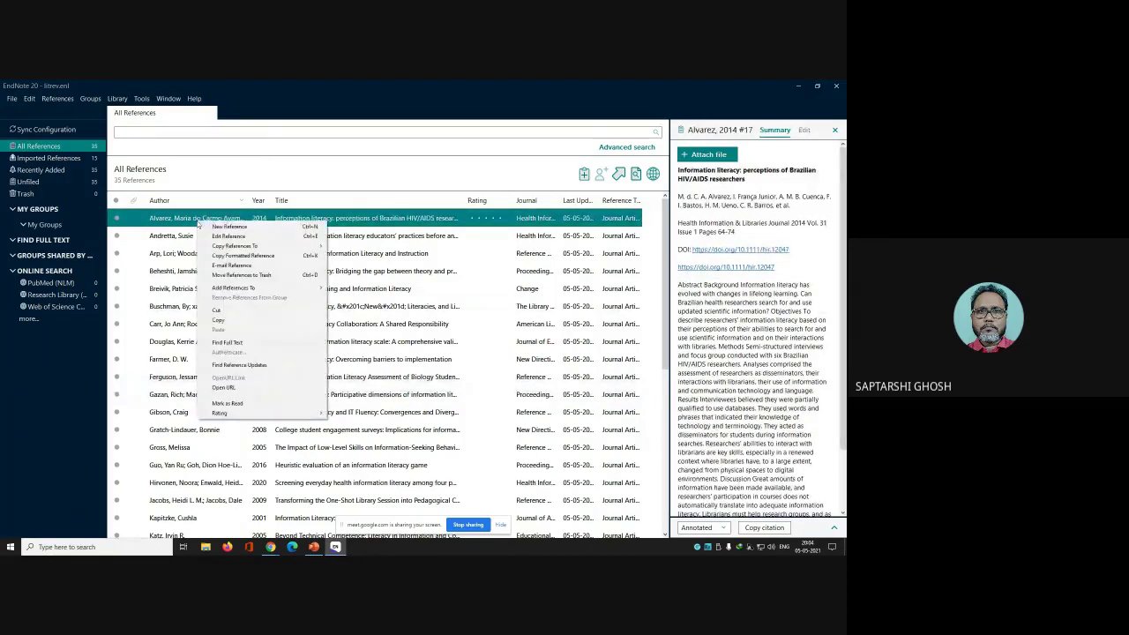
click(228, 236)
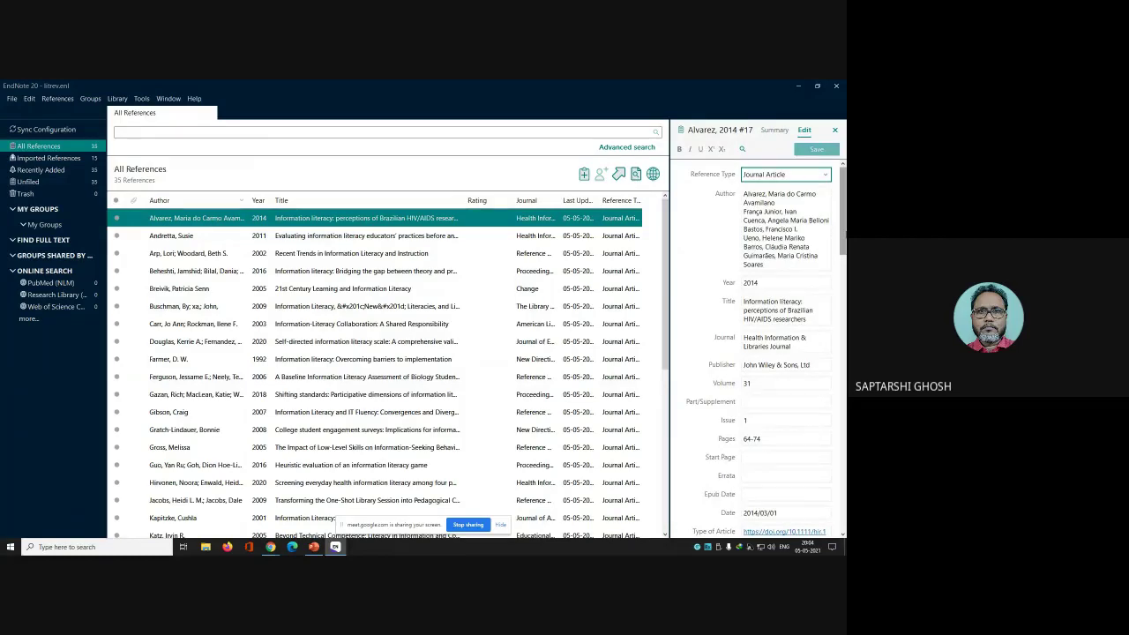
drag(843, 178, 843, 212)
scroll(843, 211, up, 2)
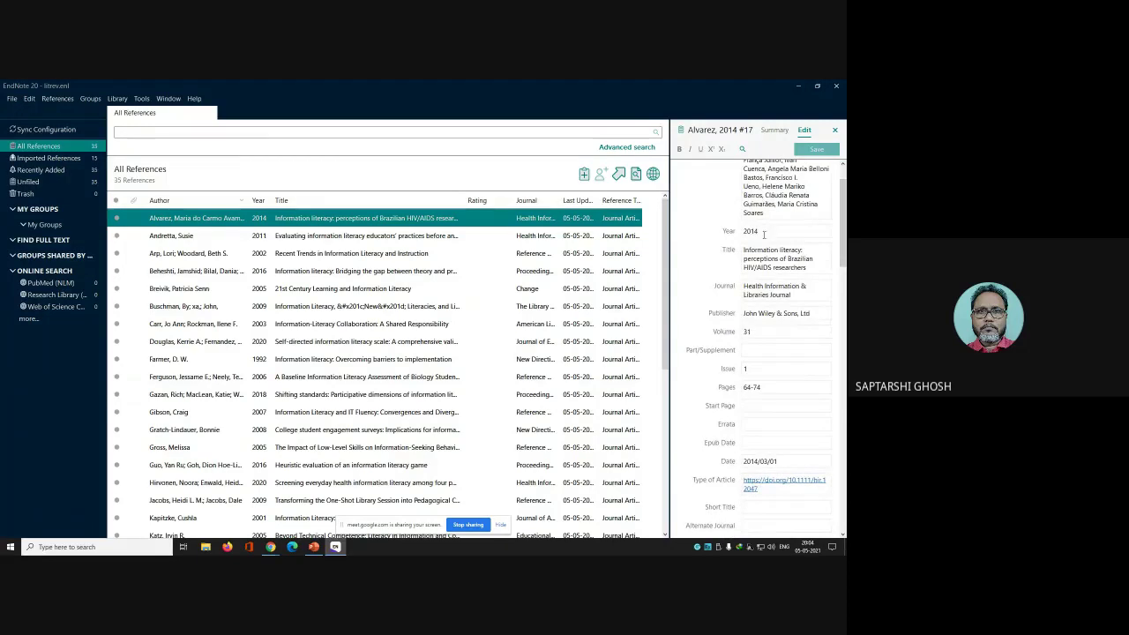
scroll(797, 260, down, 4)
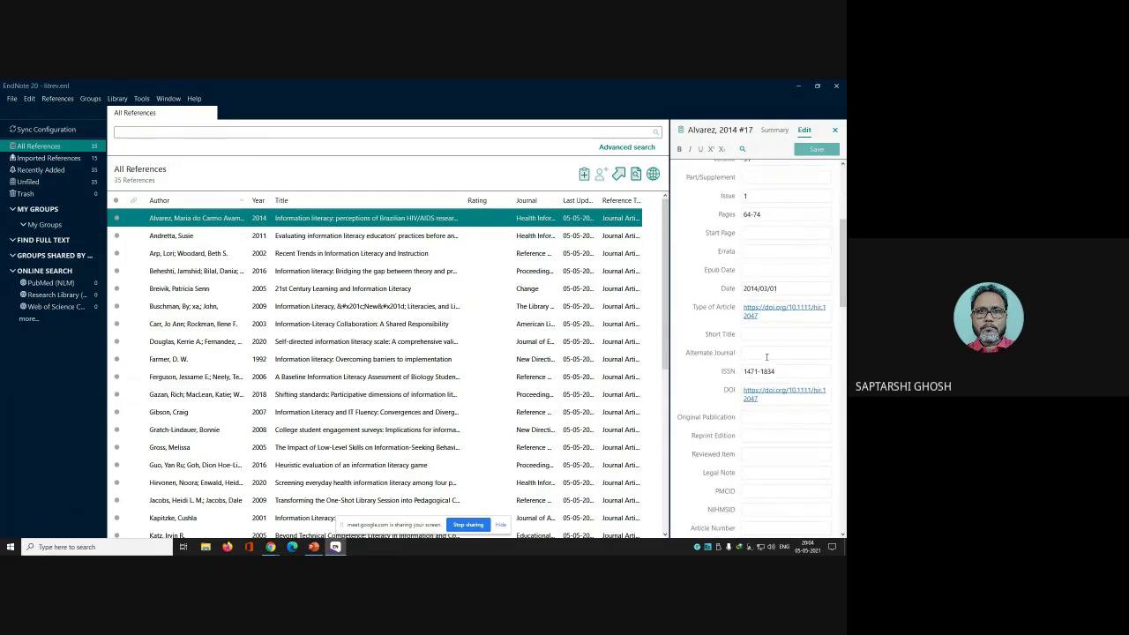
scroll(843, 264, down, 5)
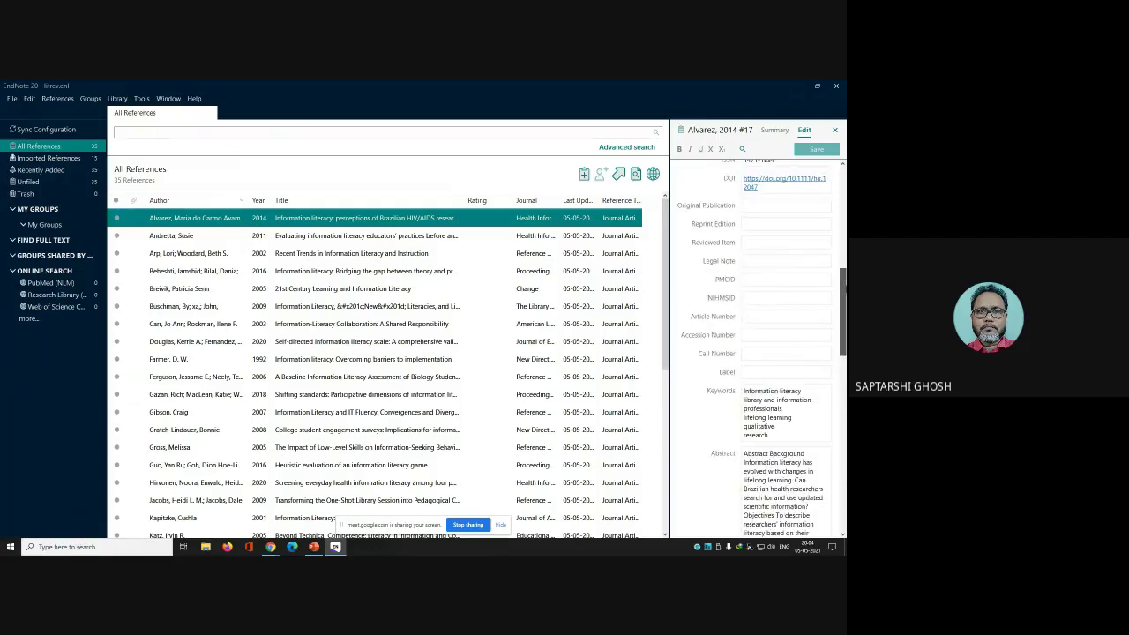
scroll(811, 278, down, 3)
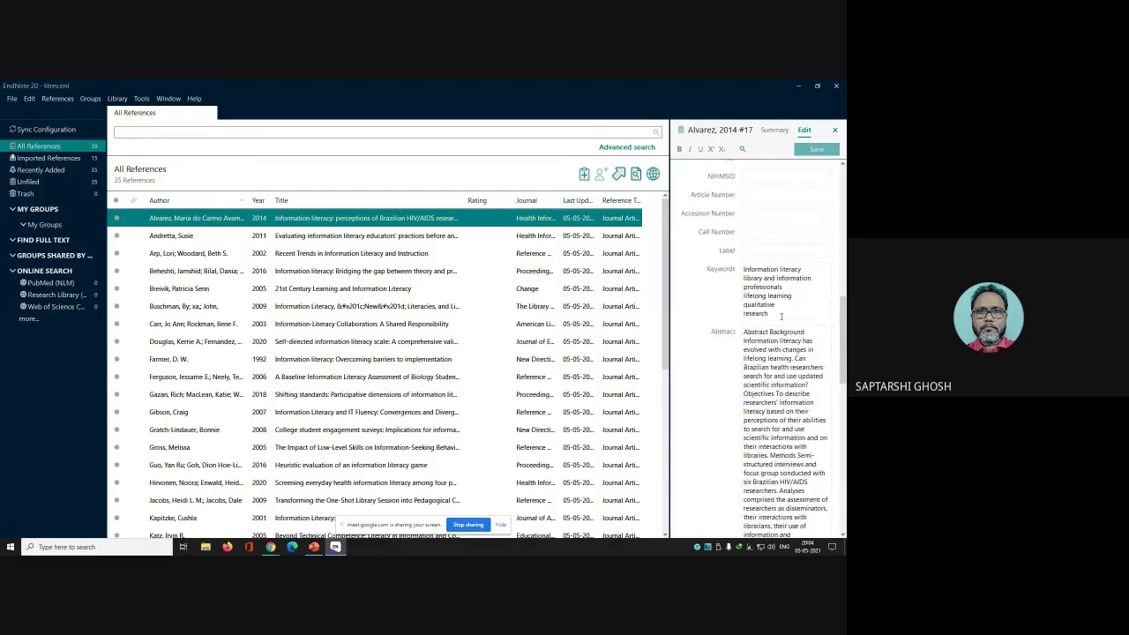
Step: Examine the fields of the 2011 educators' practices and 2002 "Recent Trends in Information Literacy and Instruction" references, including their keywords and abstract fields
click(375, 236)
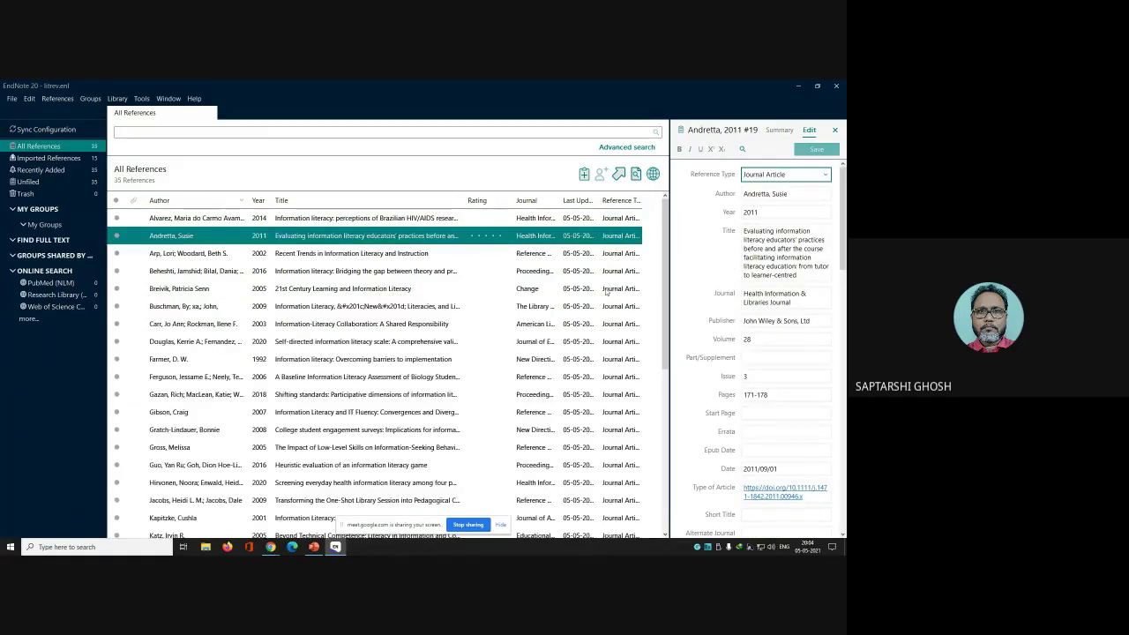
scroll(839, 247, down, 7)
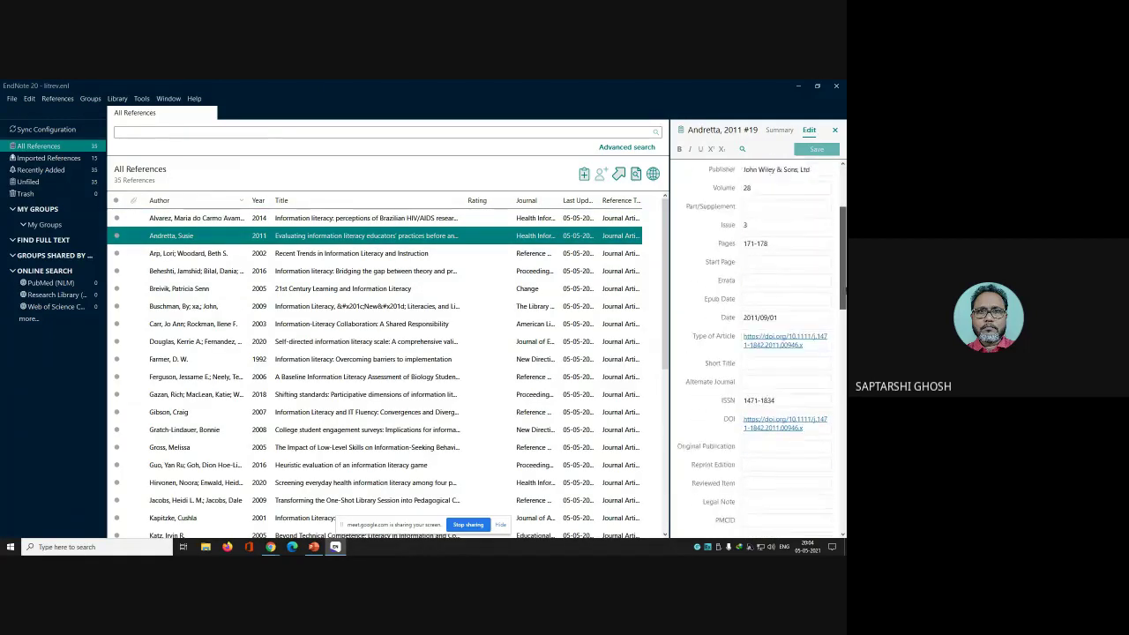
scroll(752, 371, down, 4)
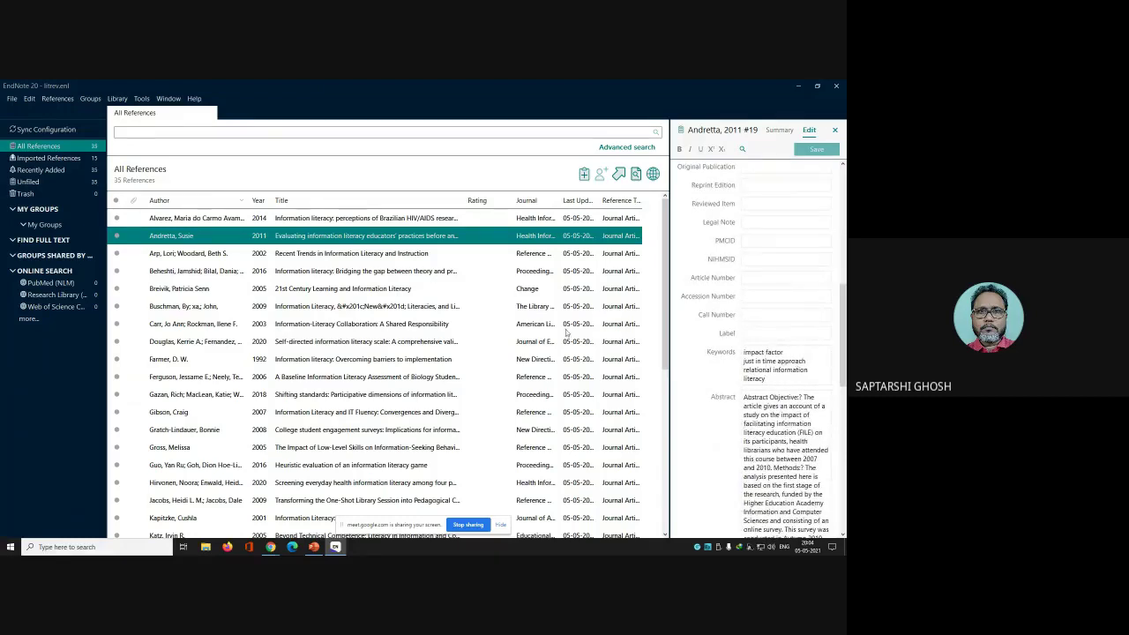
click(361, 258)
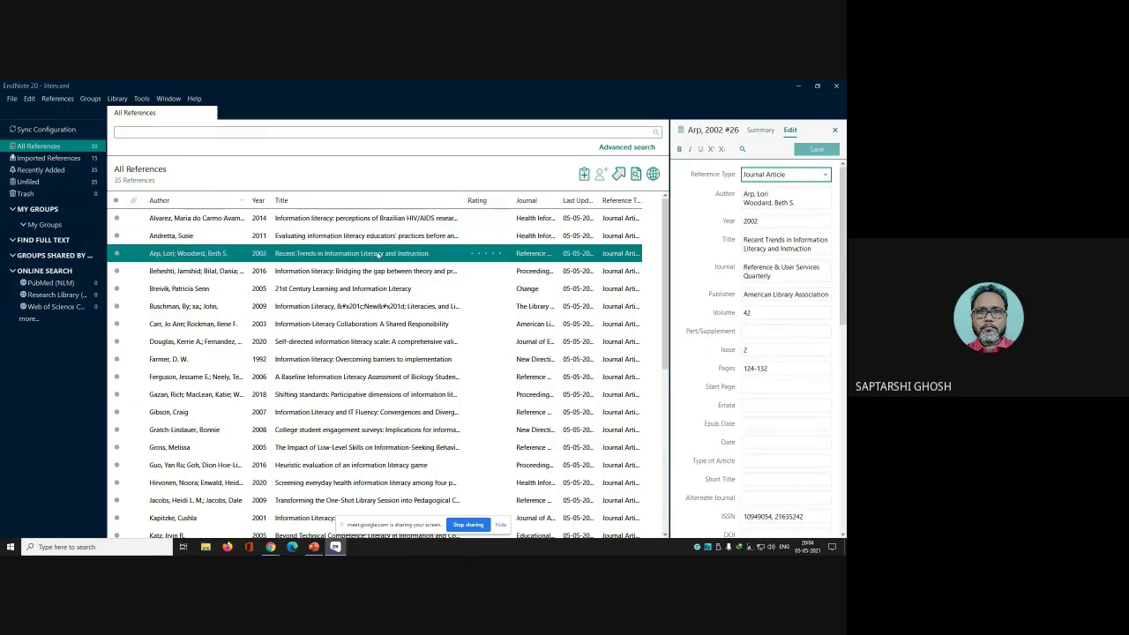
scroll(844, 311, down, 1)
drag(844, 310, 844, 452)
click(755, 377)
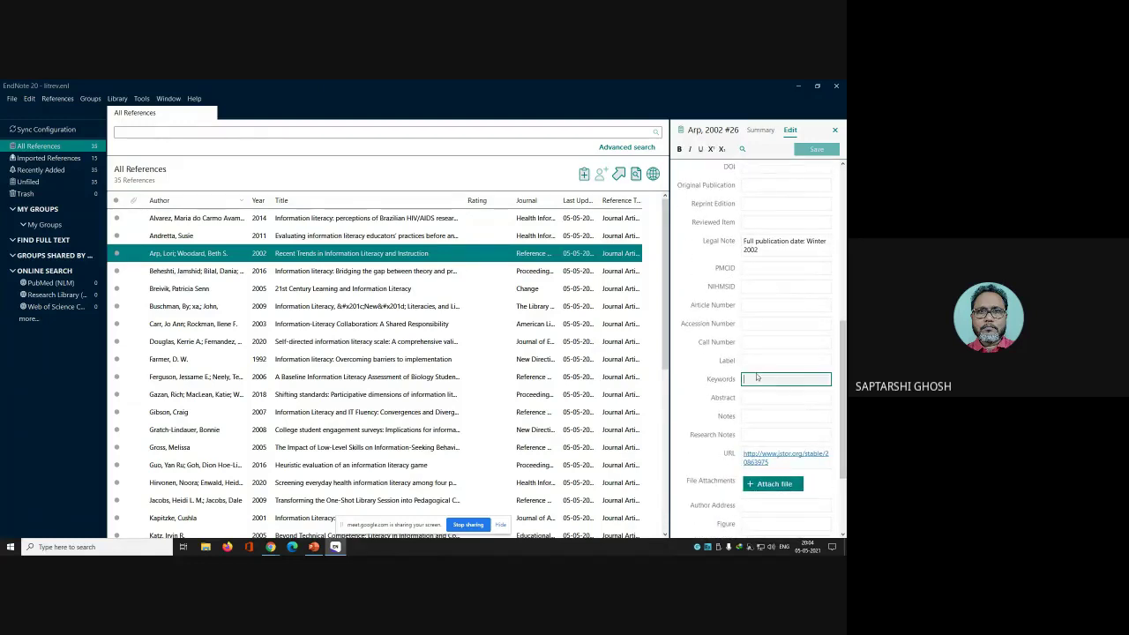
Step: Examine the keywords, abstract, notes and URL fields of the 2016 "Bridging the gap between theory" reference
click(324, 270)
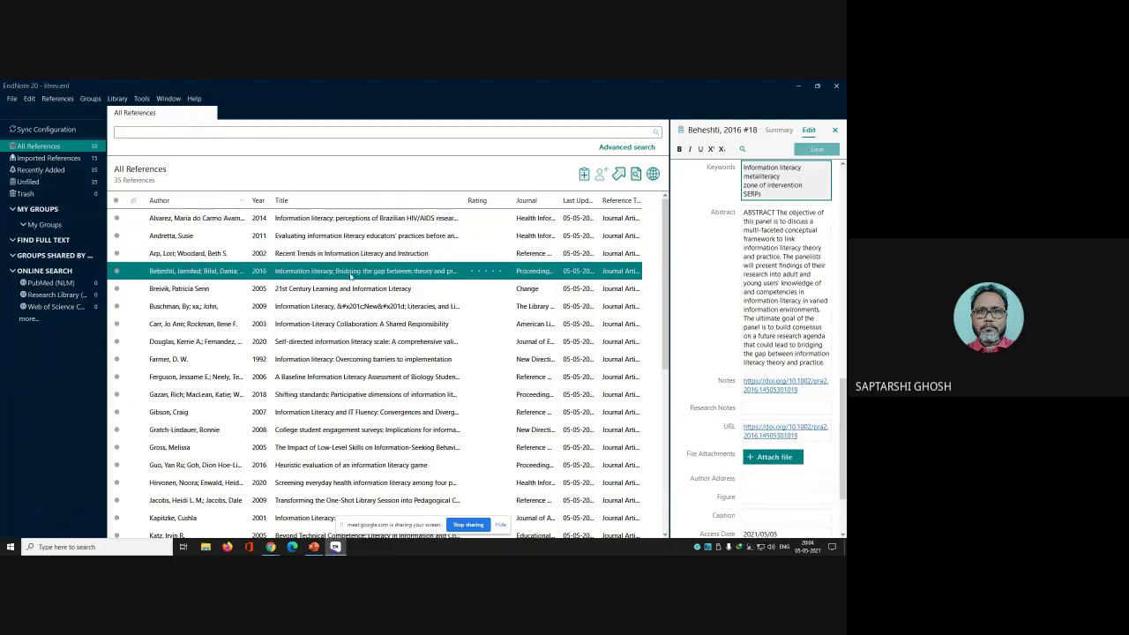
drag(843, 389, 843, 422)
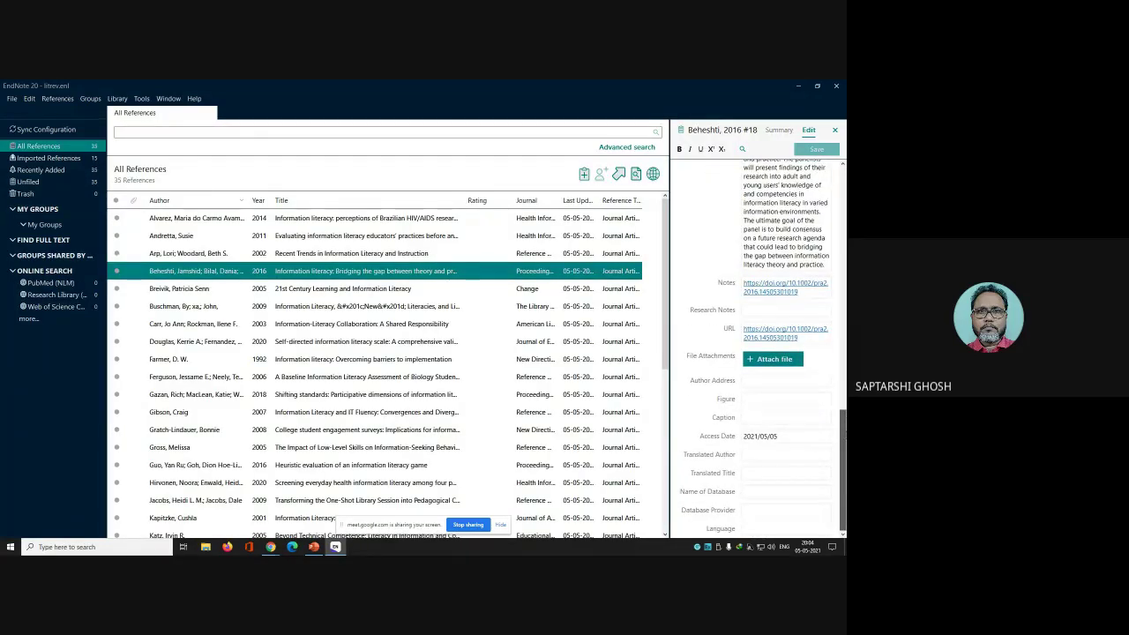
drag(843, 422, 843, 366)
click(785, 253)
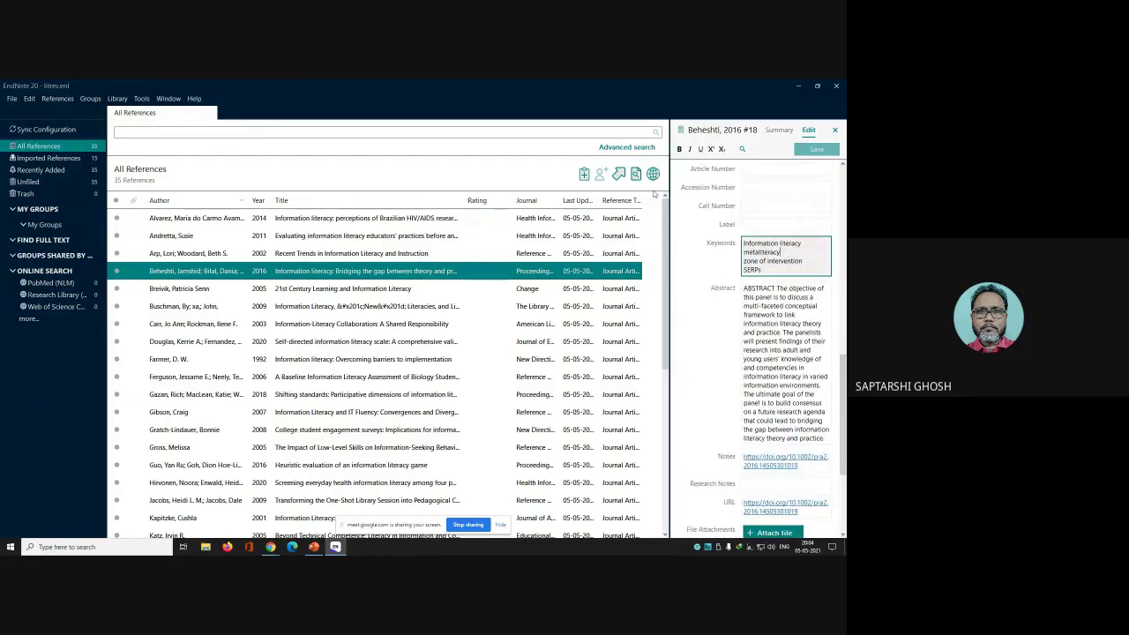
Step: Start a subject bibliography for the library using Keywords as the subject field
click(142, 99)
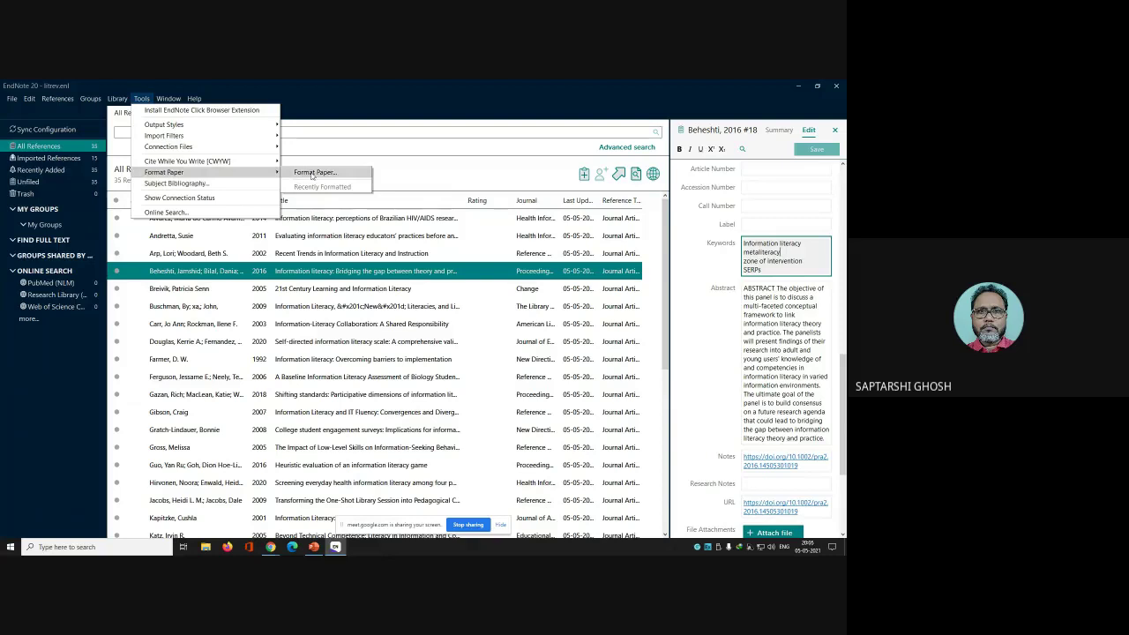
click(253, 184)
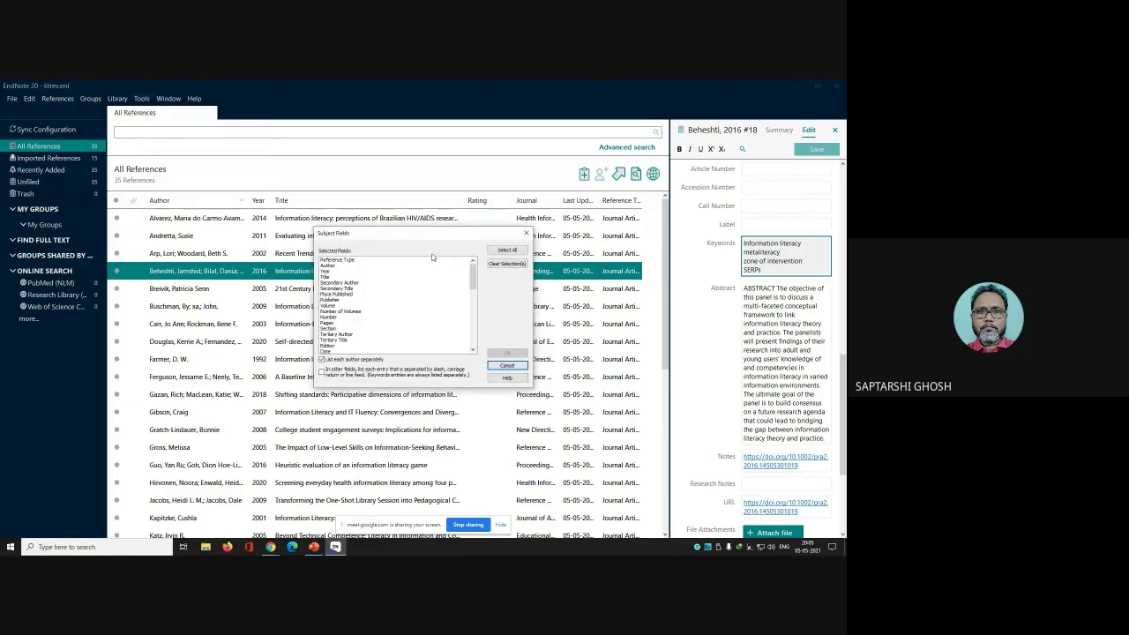
drag(425, 233, 427, 143)
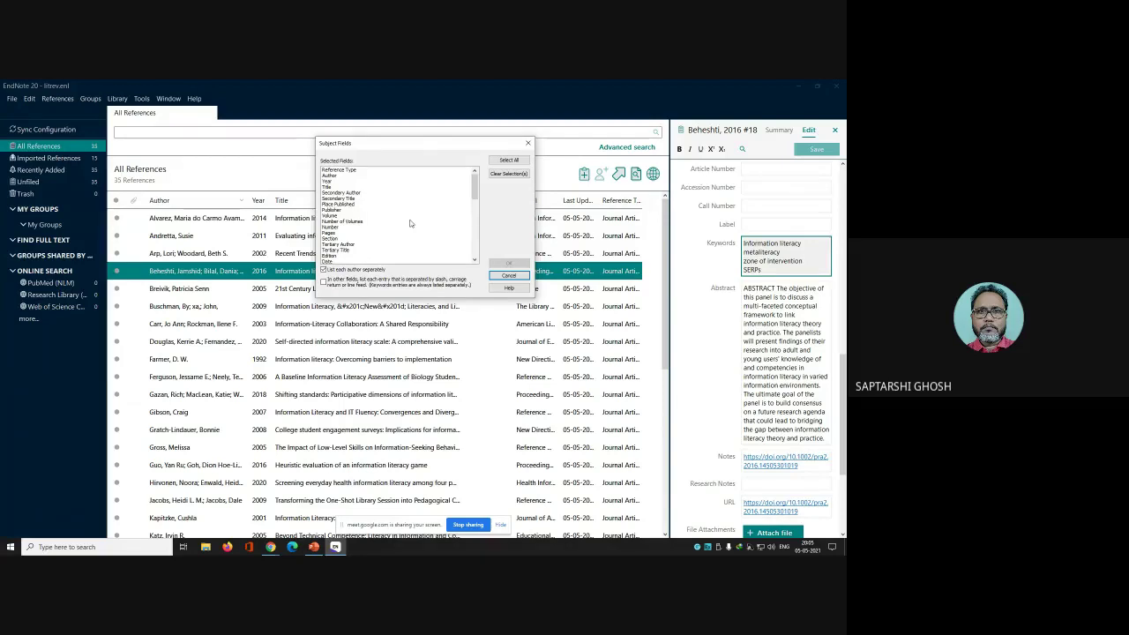
drag(475, 185, 475, 237)
click(339, 239)
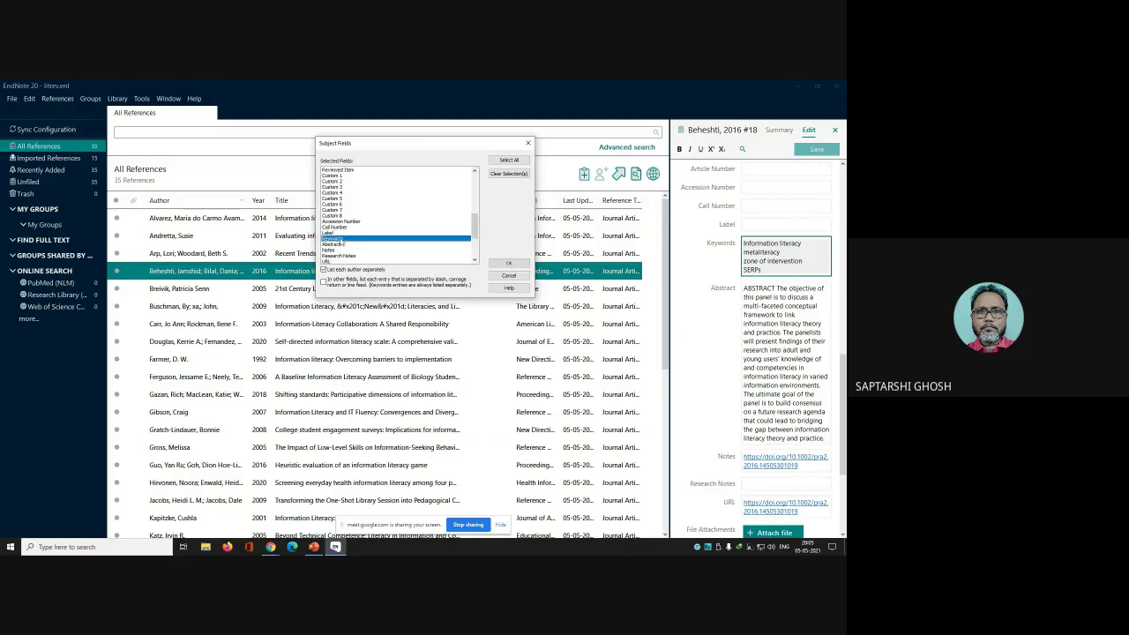
click(512, 264)
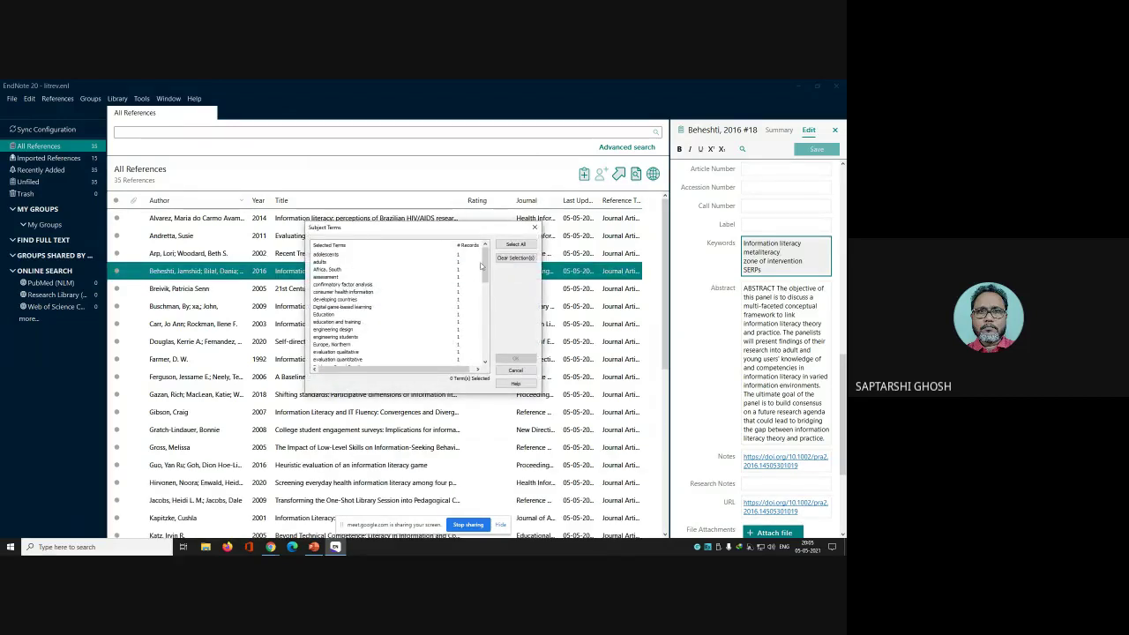
Step: Include all the subject terms and generate the subject bibliography
drag(480, 264, 481, 289)
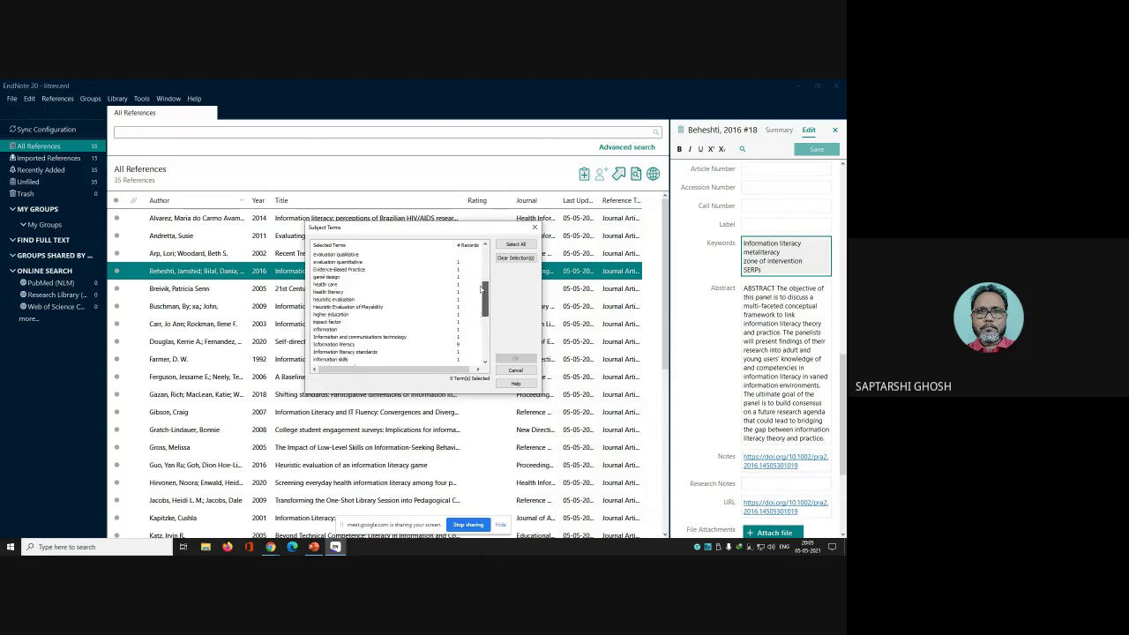
click(515, 245)
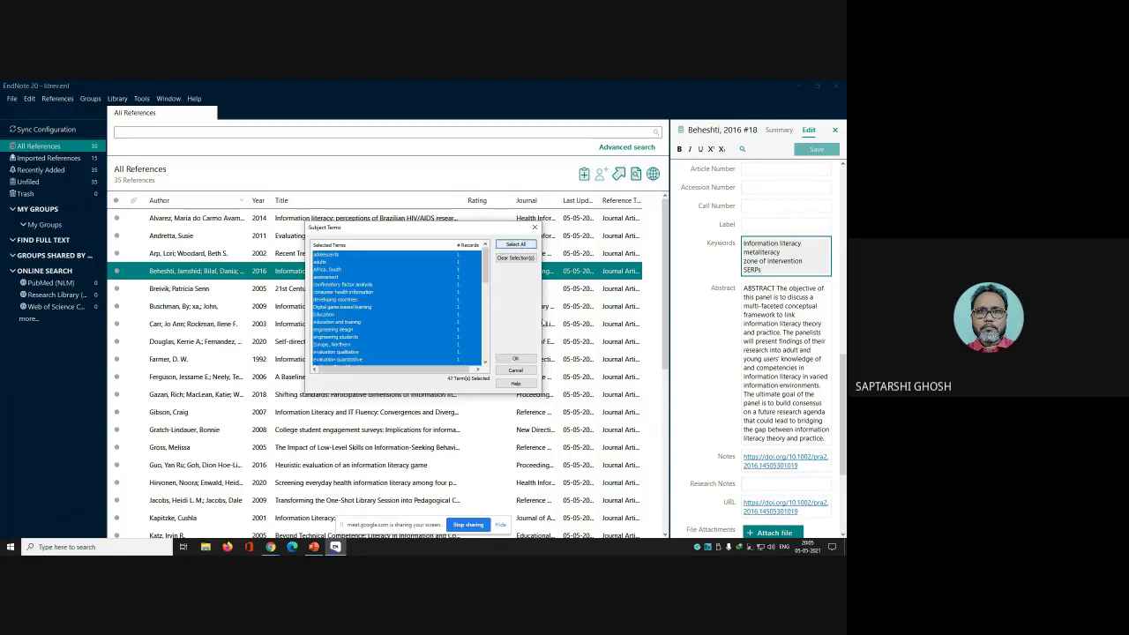
click(515, 358)
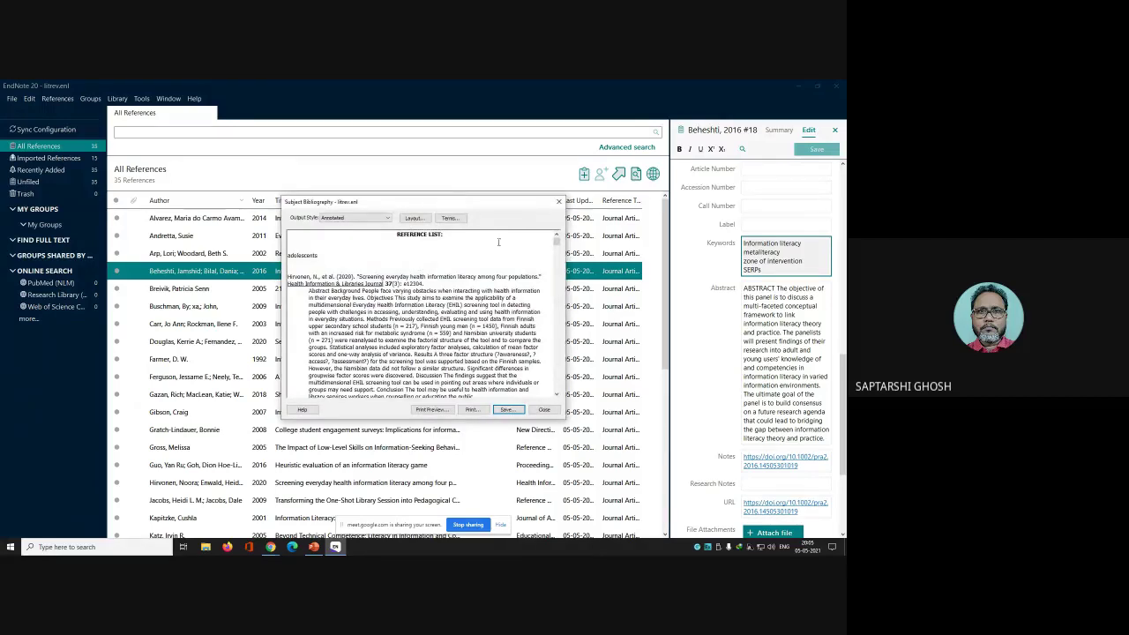
Step: Check the output style choices, open the bibliography's print preview and zoom in on the first page
click(386, 218)
click(386, 218)
click(432, 410)
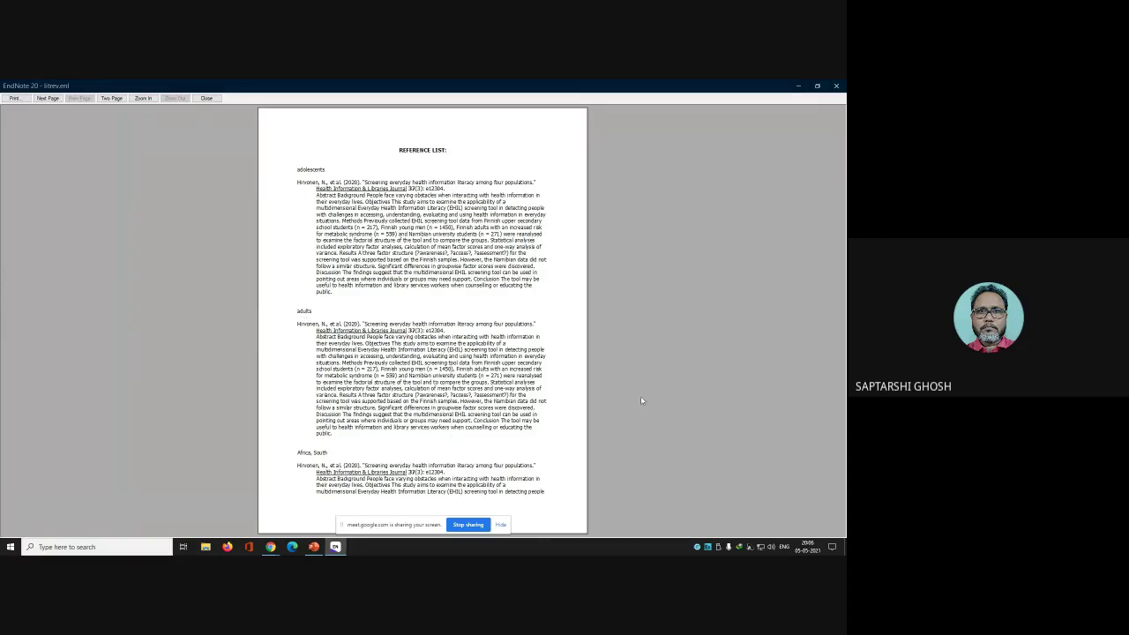
key(Tab)
key(Tab)
click(527, 439)
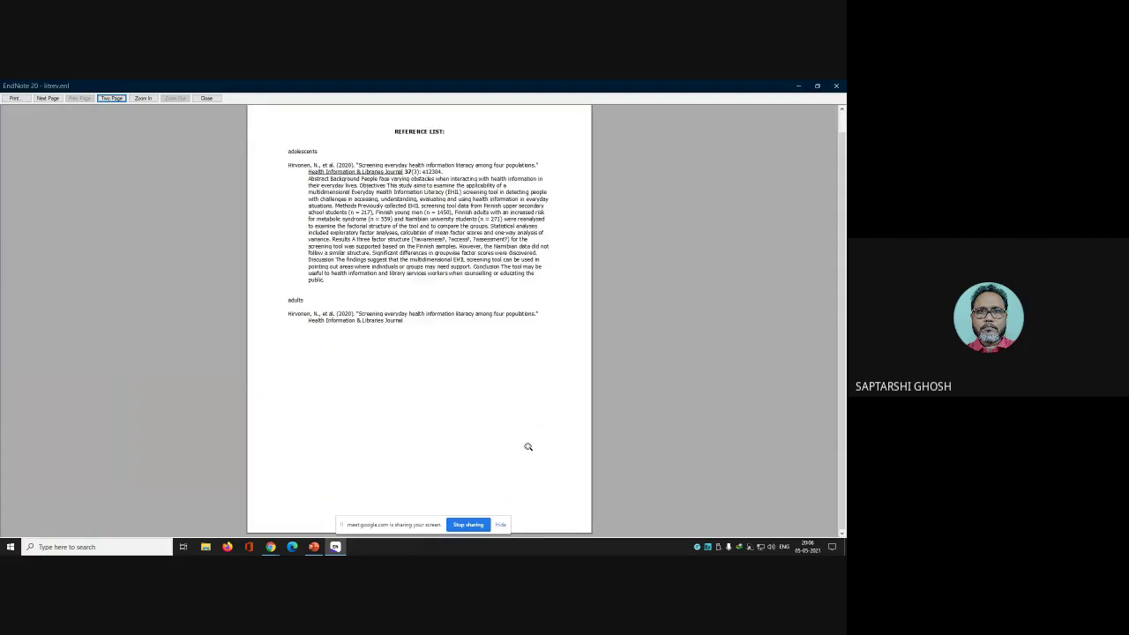
Step: Page through the preview to page 7, examining the references grouped under each keyword, and close the preview and the subject bibliography
click(47, 98)
click(48, 98)
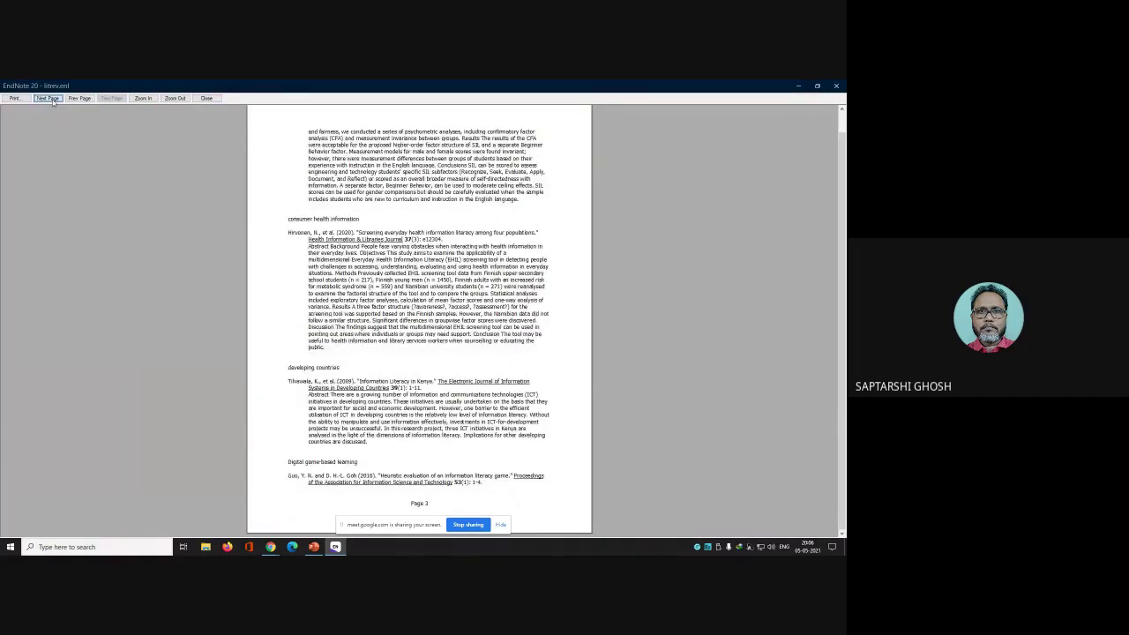
click(47, 98)
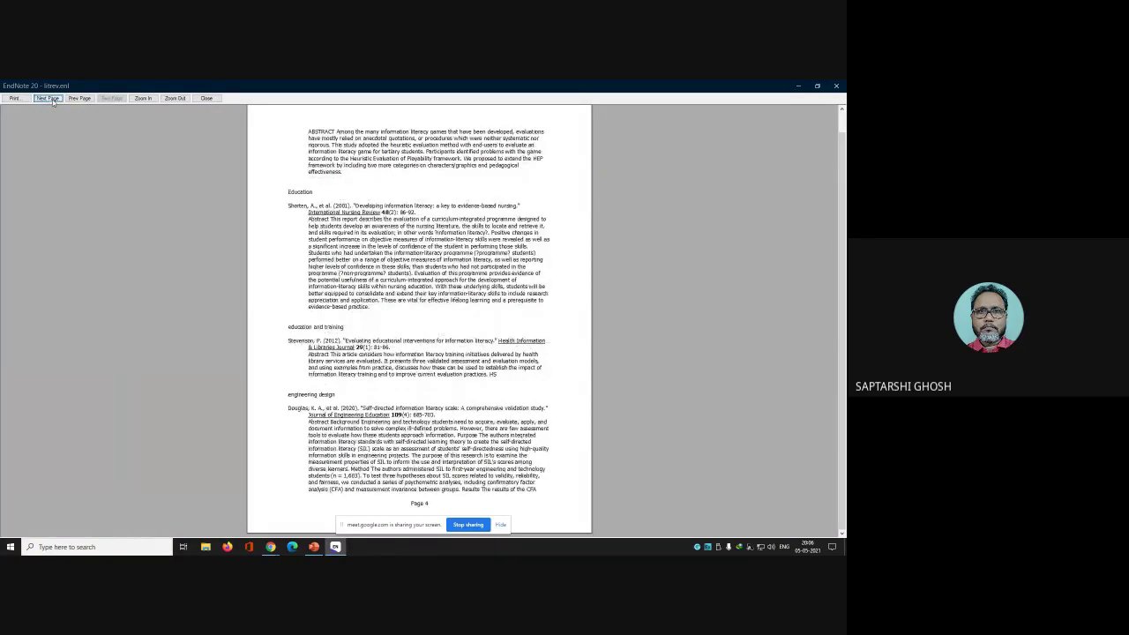
click(48, 98)
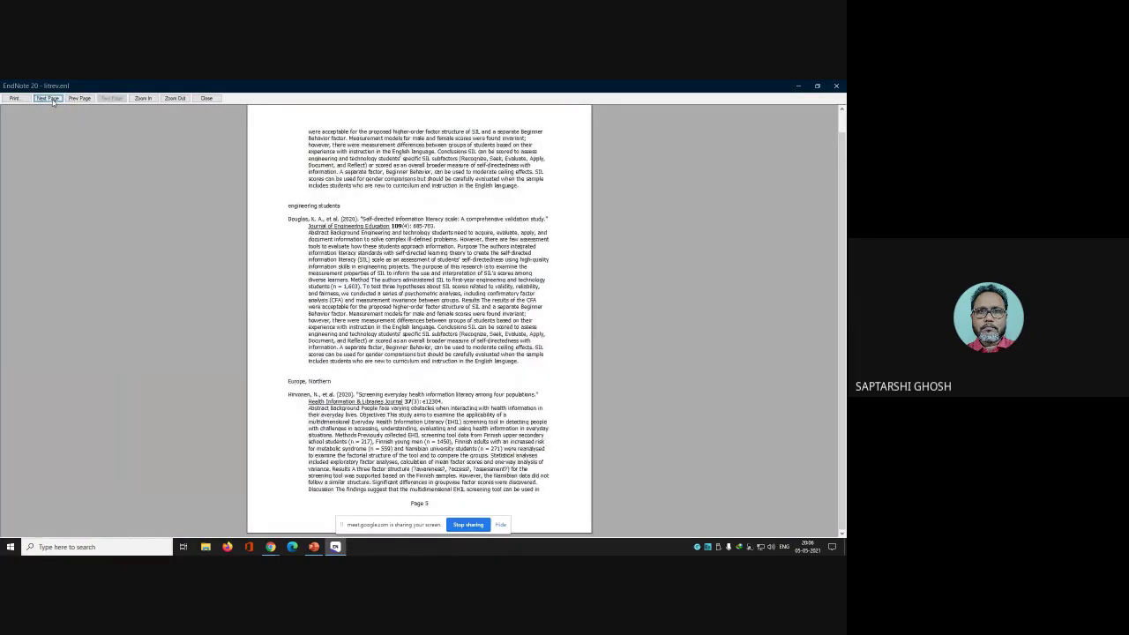
click(47, 98)
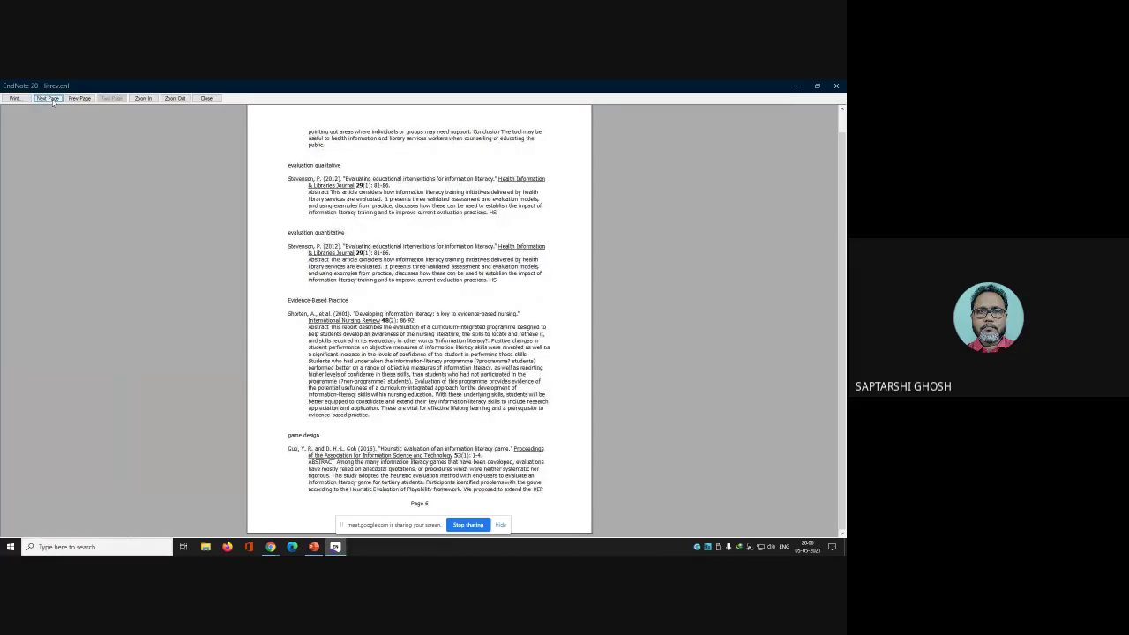
click(48, 98)
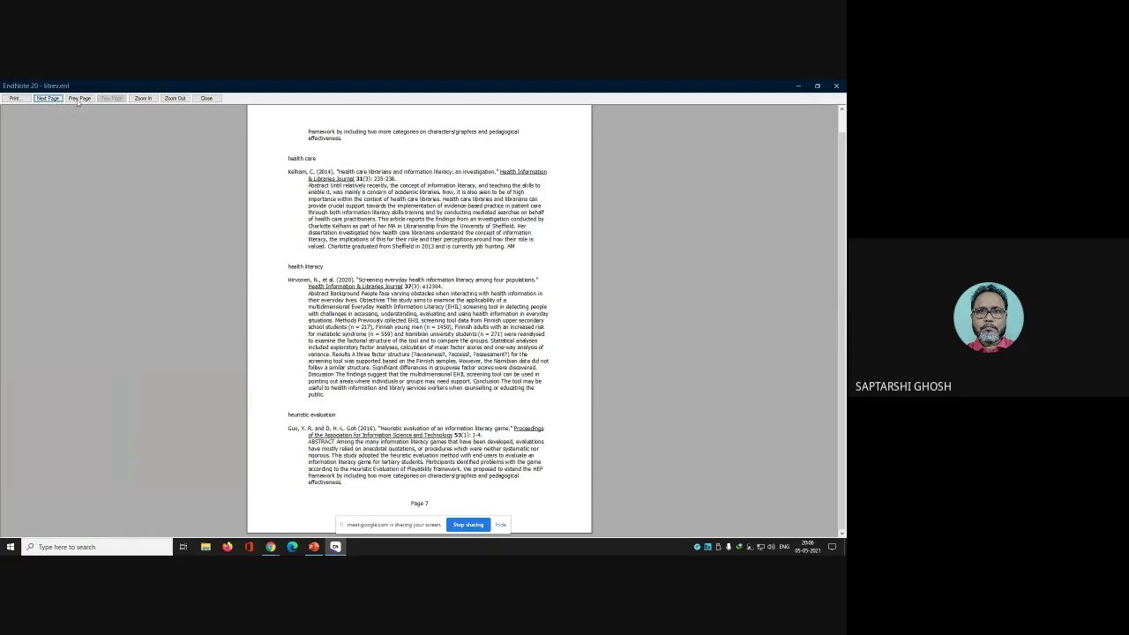
click(207, 98)
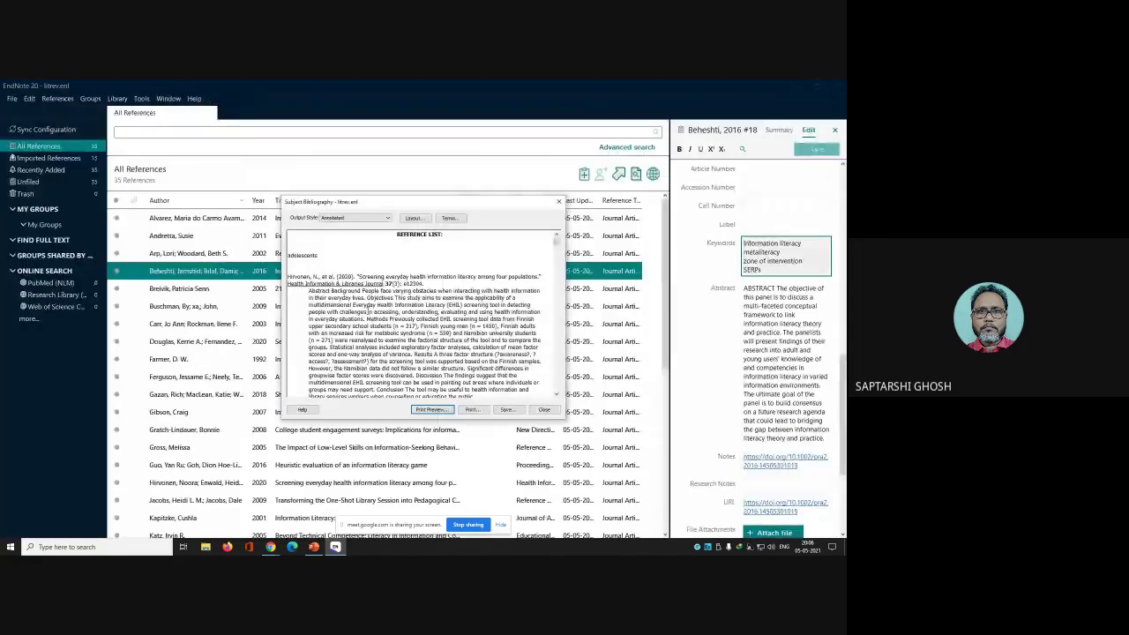
click(544, 411)
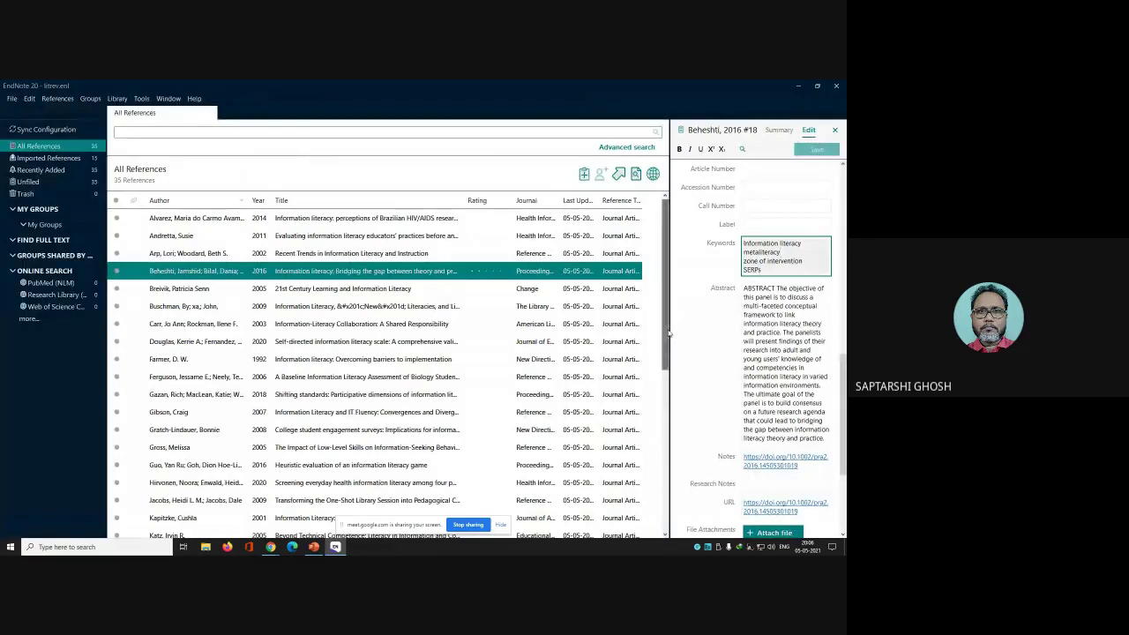
Step: Add the keyword "health literacy" below "health care" in the 2014 "Health care librarians and information literacy" reference and save it
drag(668, 329, 664, 432)
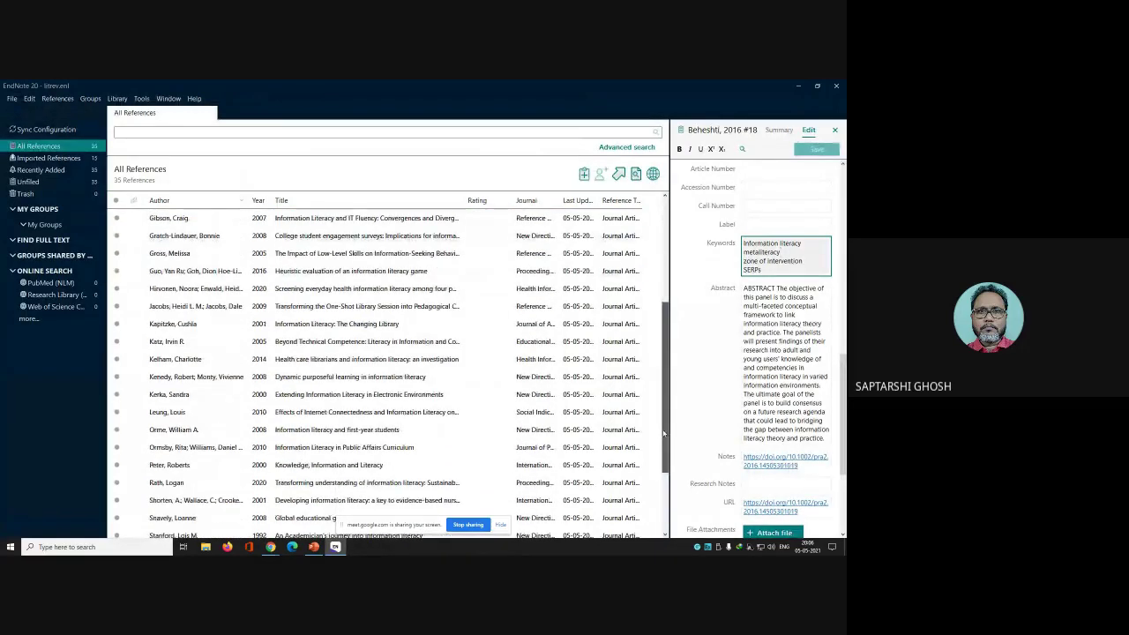
click(200, 360)
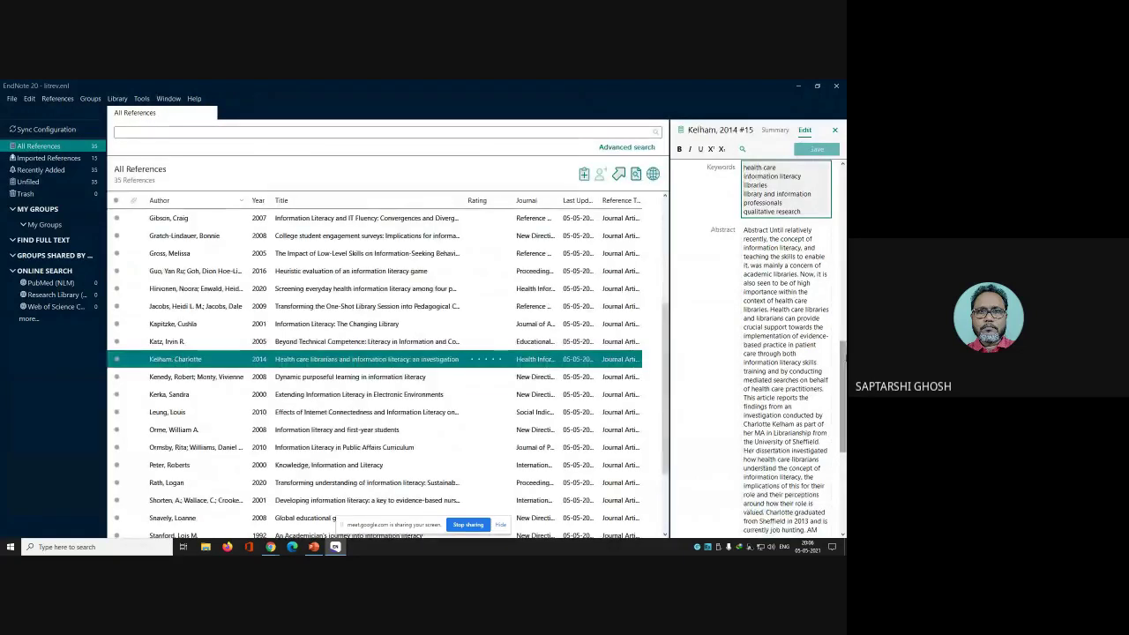
drag(842, 361, 840, 335)
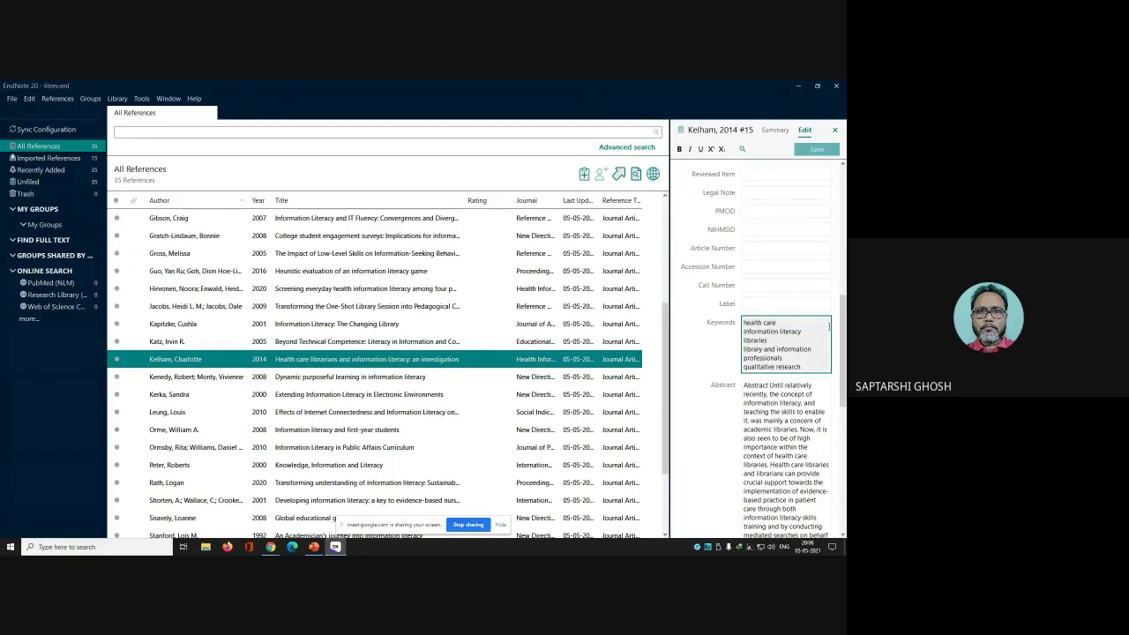
key(Return)
text(h)
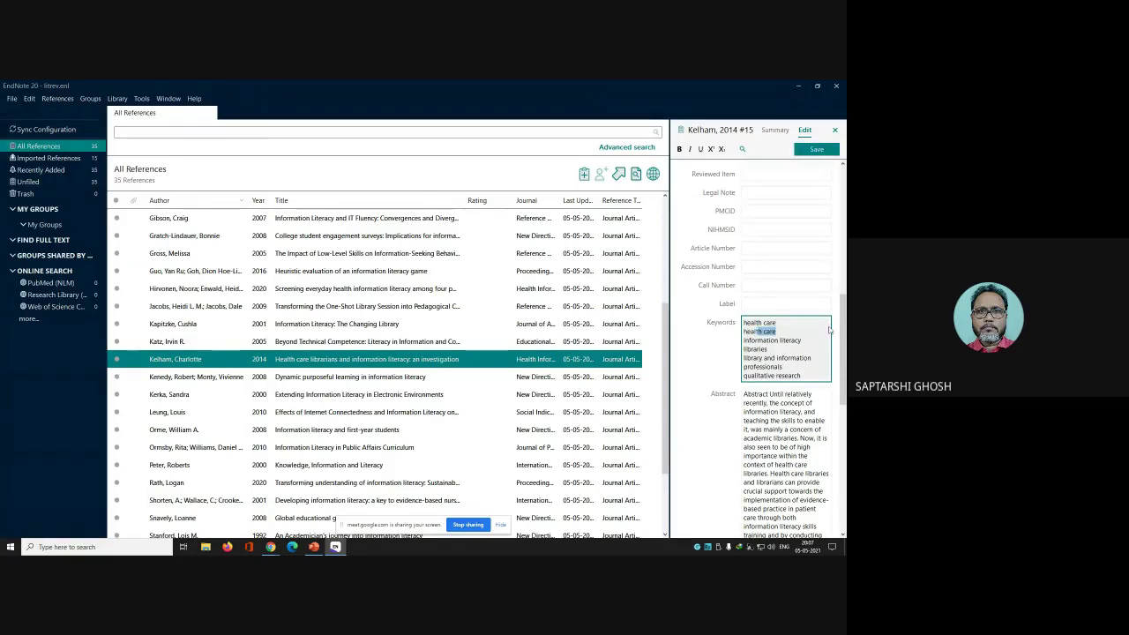
text(ealth l)
click(804, 339)
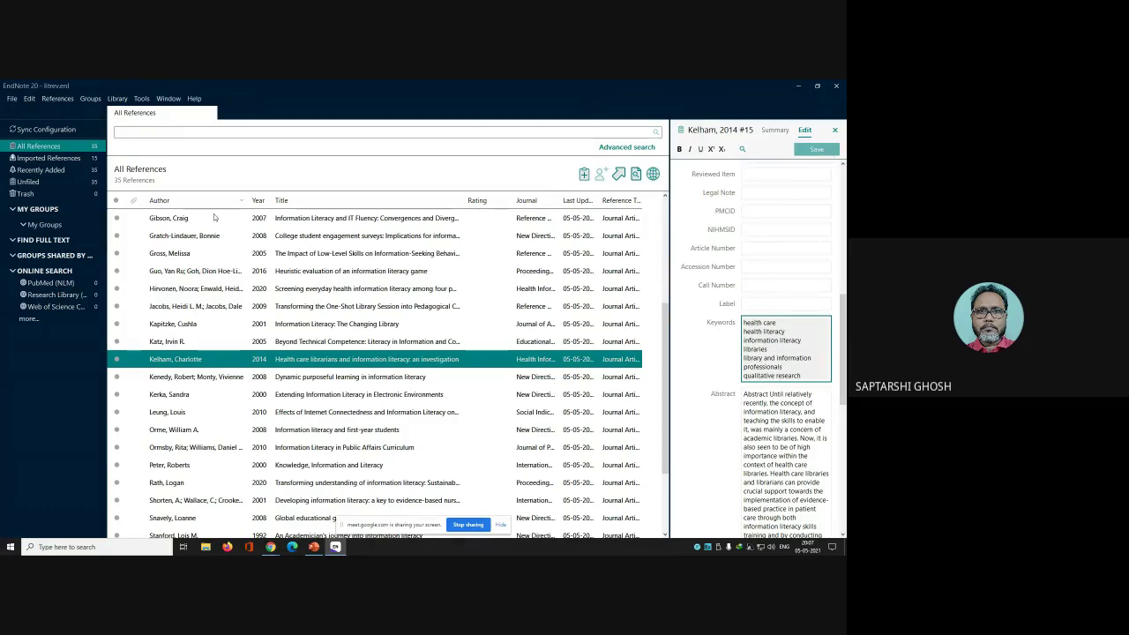
click(141, 98)
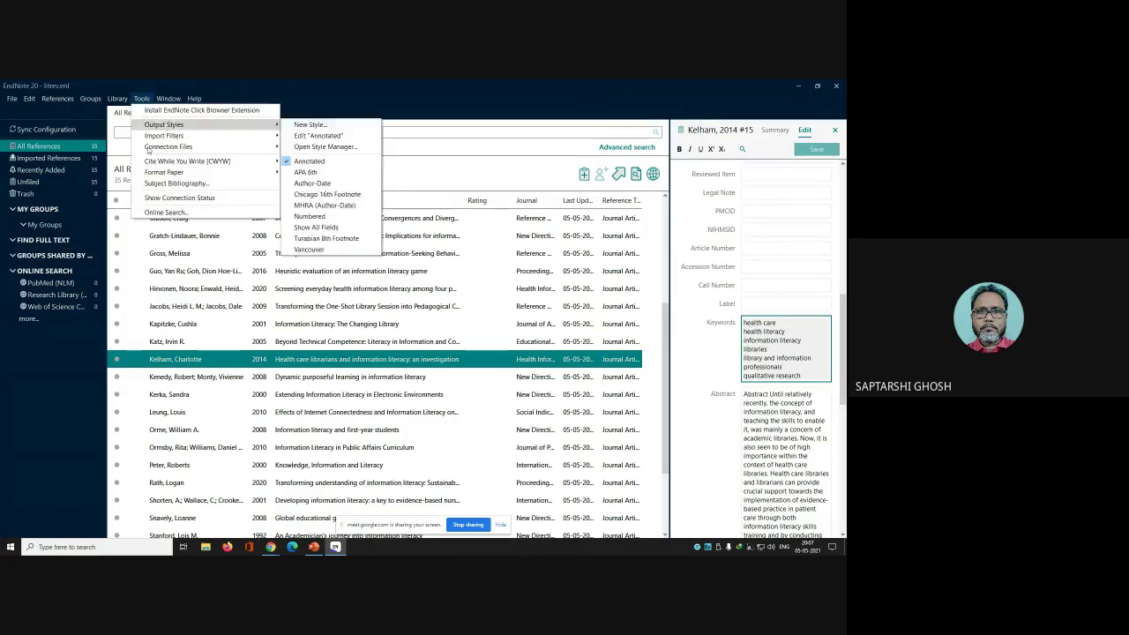
mouse_move(168, 172)
click(313, 171)
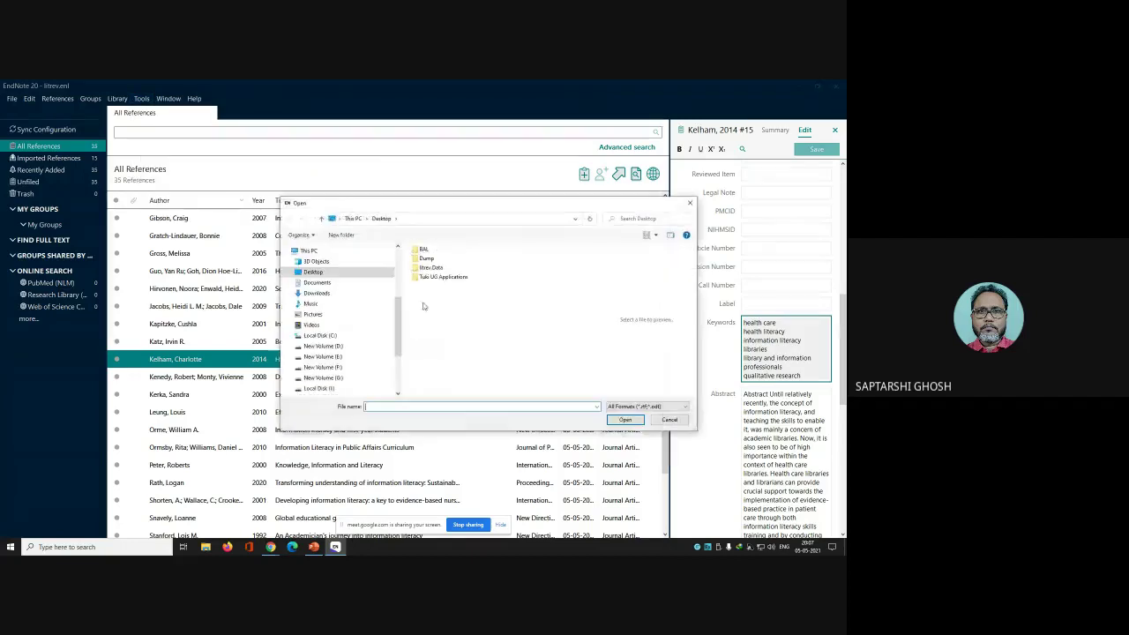
click(669, 419)
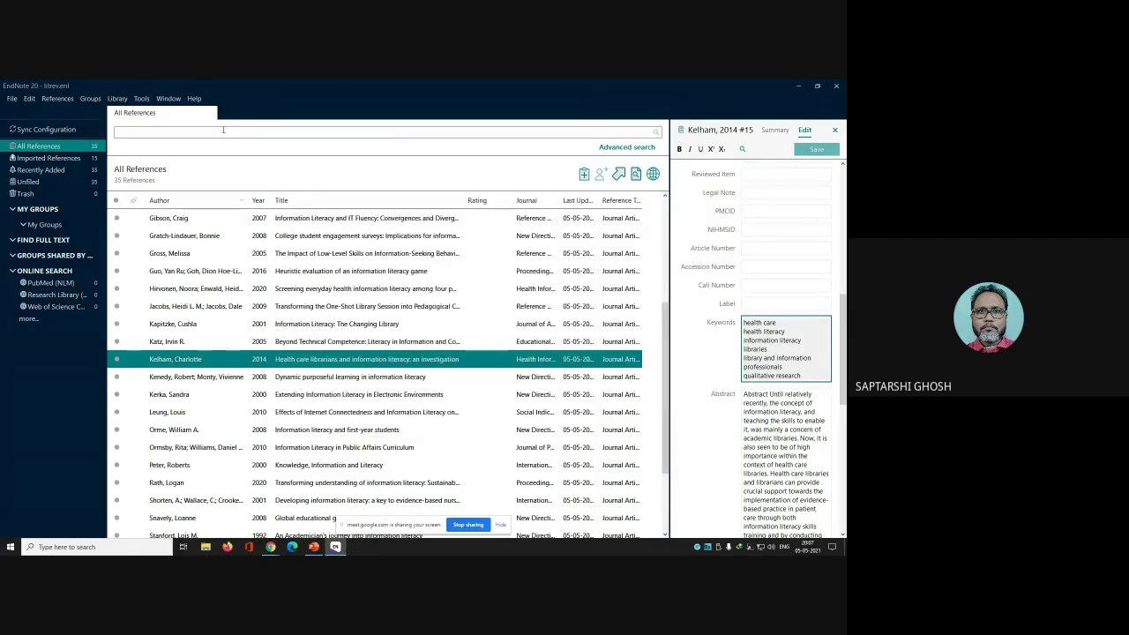
Step: Generate a subject bibliography based on the Keywords field, including all the subject terms
click(142, 98)
click(170, 185)
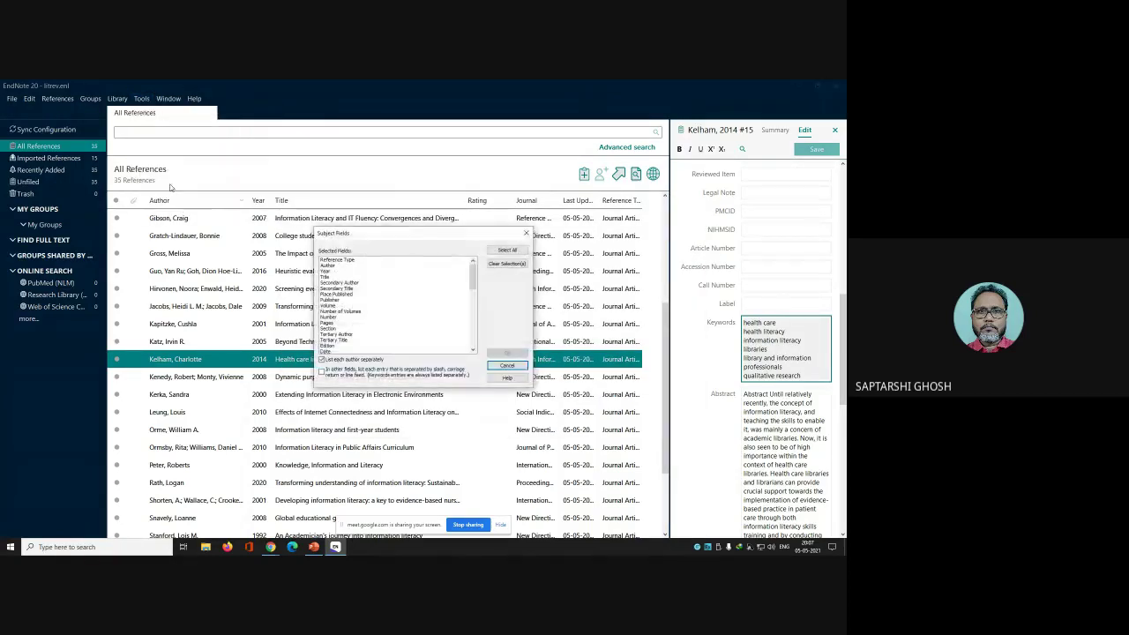
scroll(405, 314, down, 10)
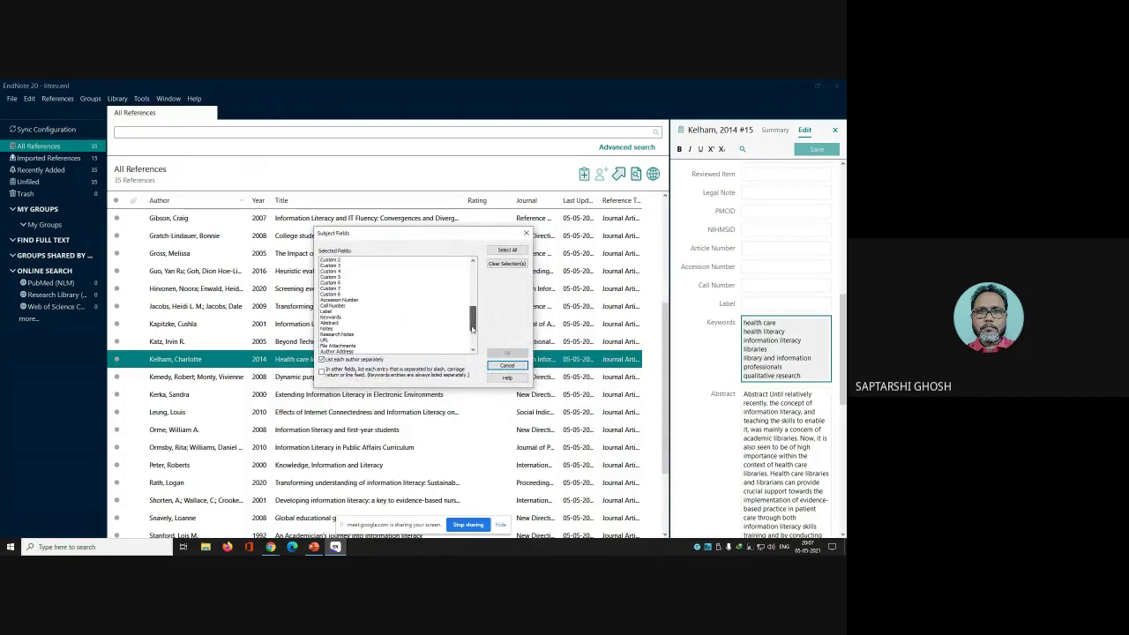
click(370, 317)
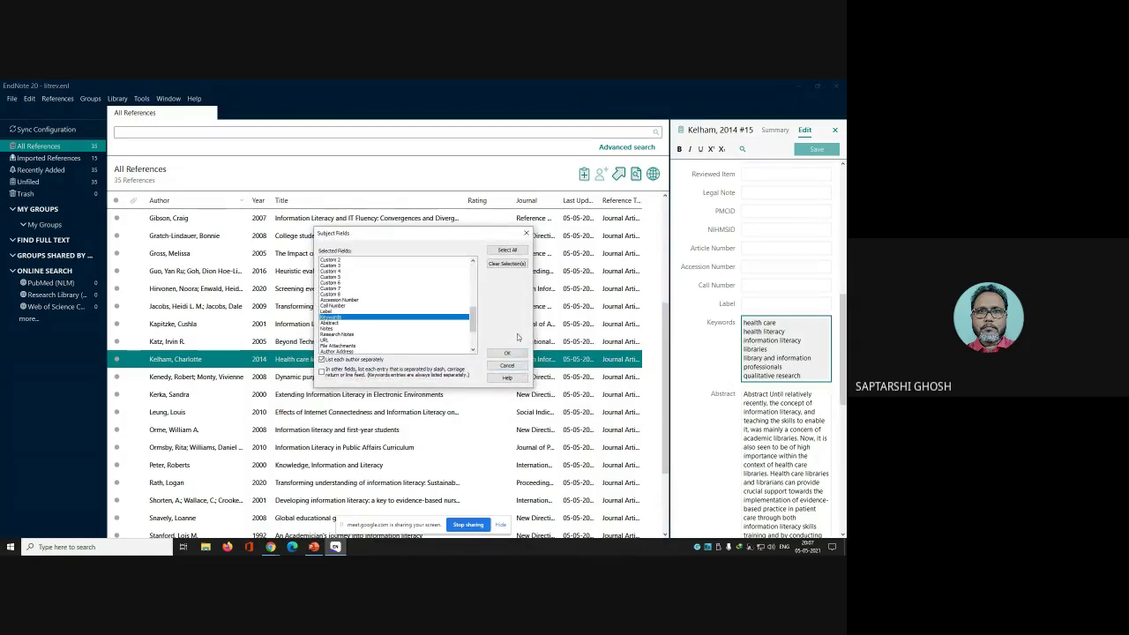
click(508, 355)
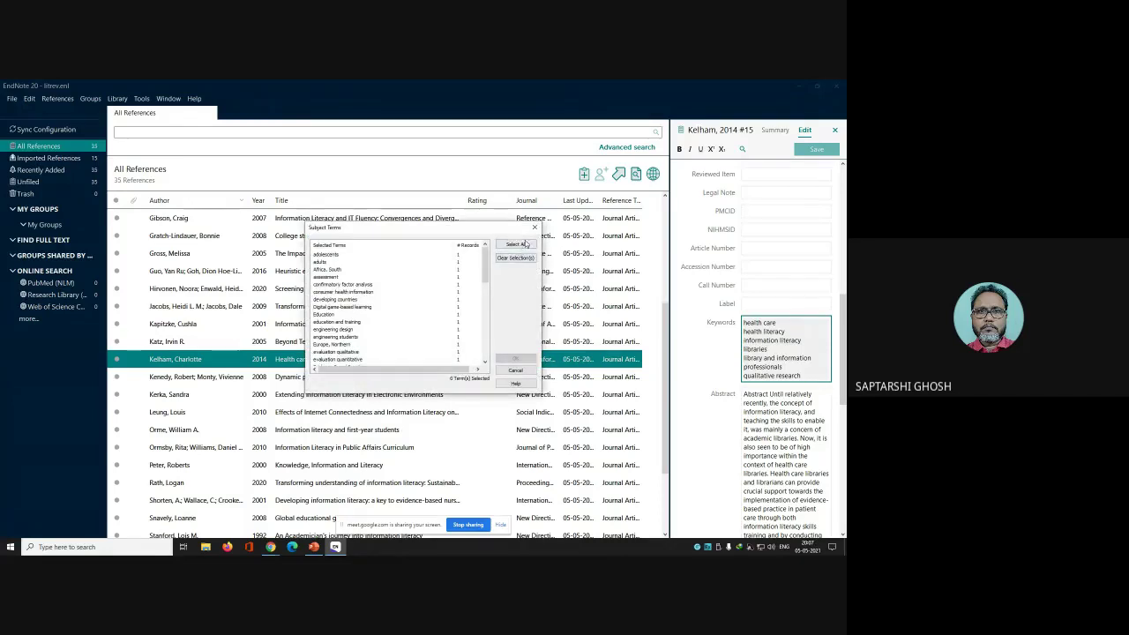
click(516, 245)
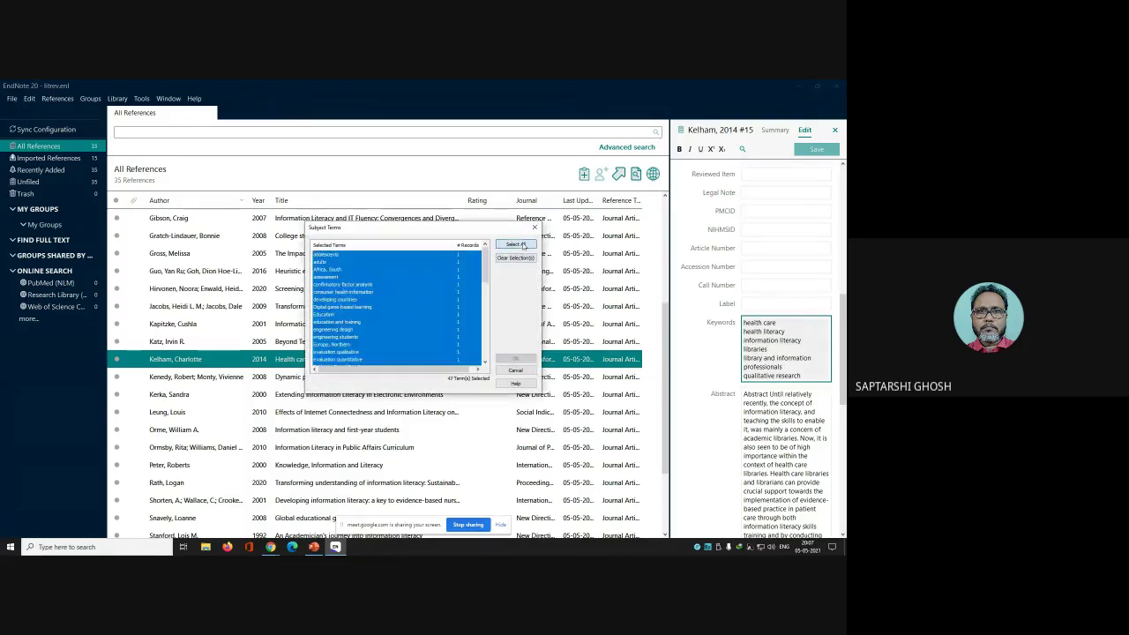
click(515, 360)
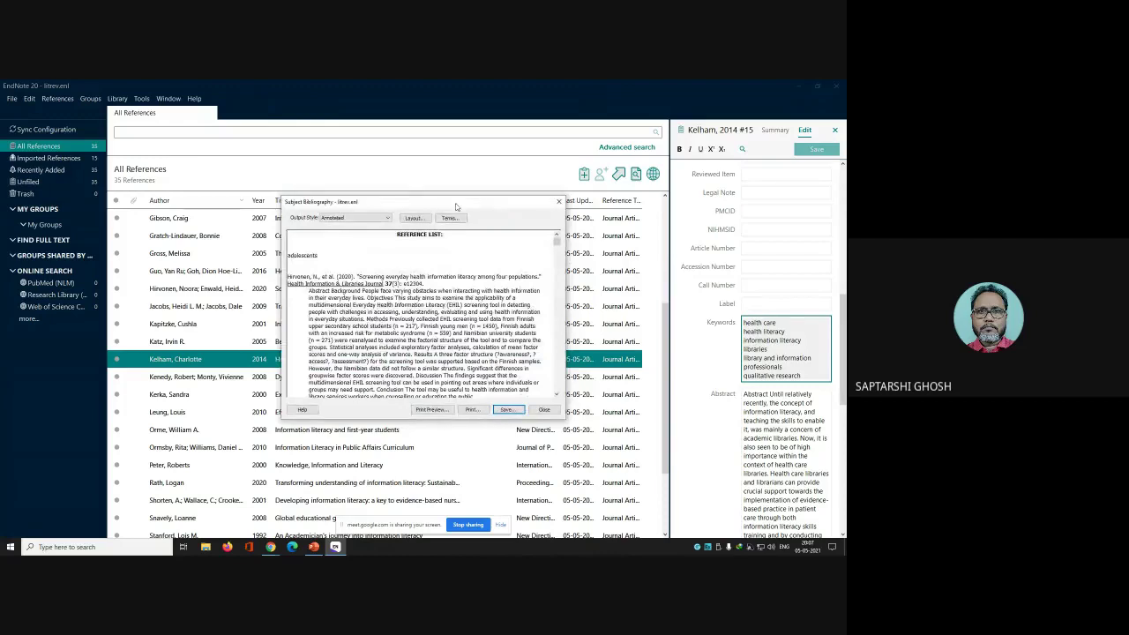
Step: Preview the bibliography in print layout through page 7, examine the references under "health care" and "health literacy", and close the preview and bibliography
click(430, 409)
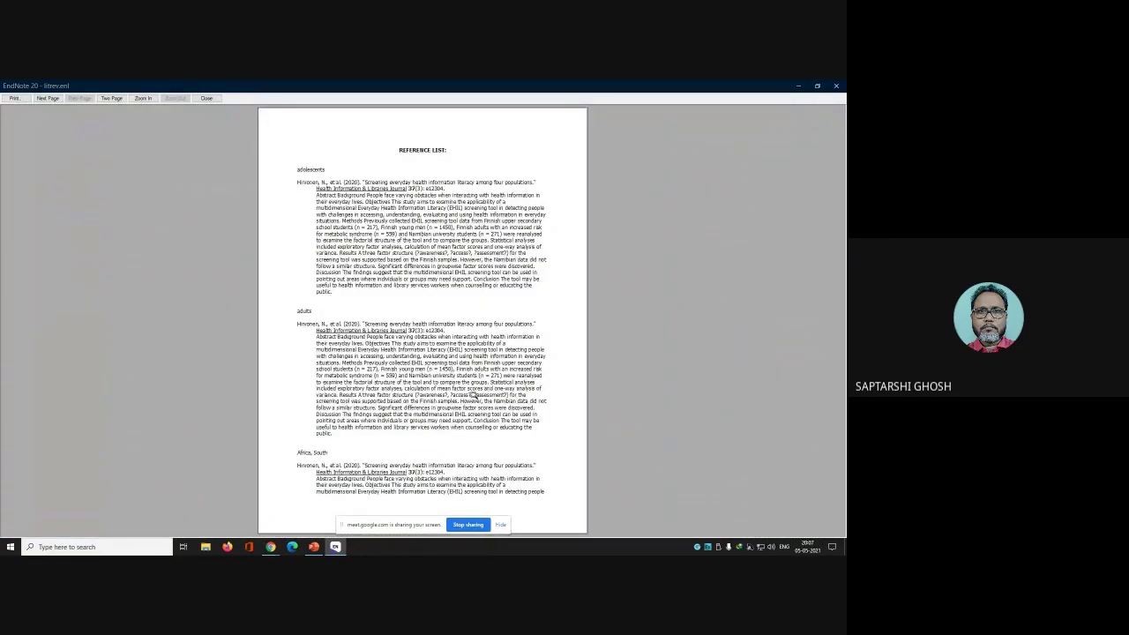
click(53, 99)
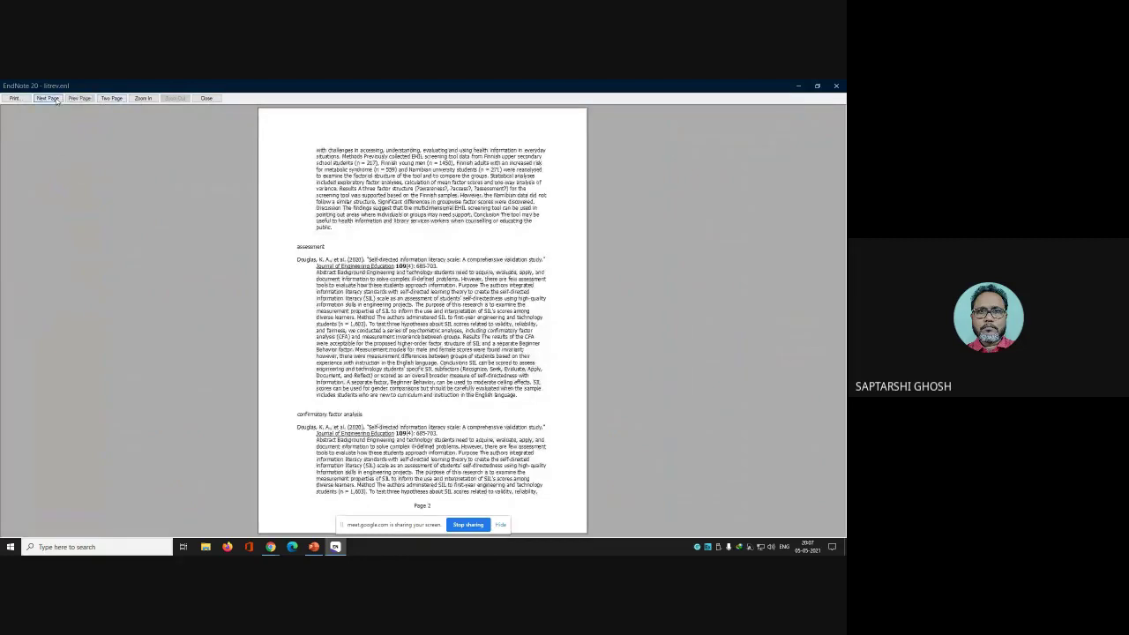
click(54, 99)
click(54, 99)
click(54, 99)
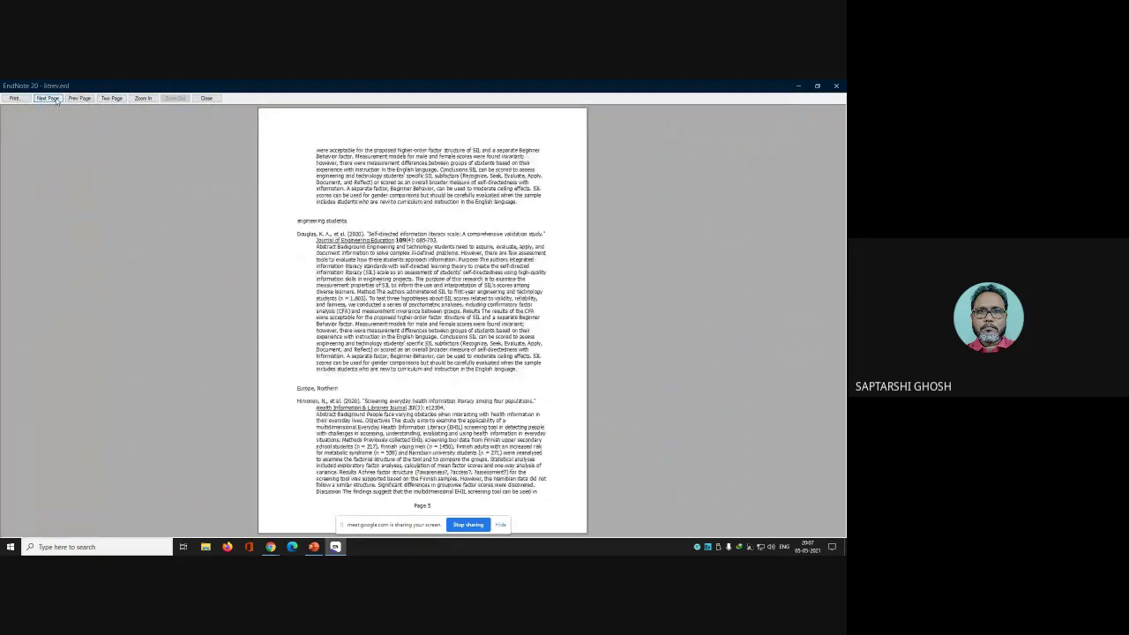
click(54, 99)
click(55, 99)
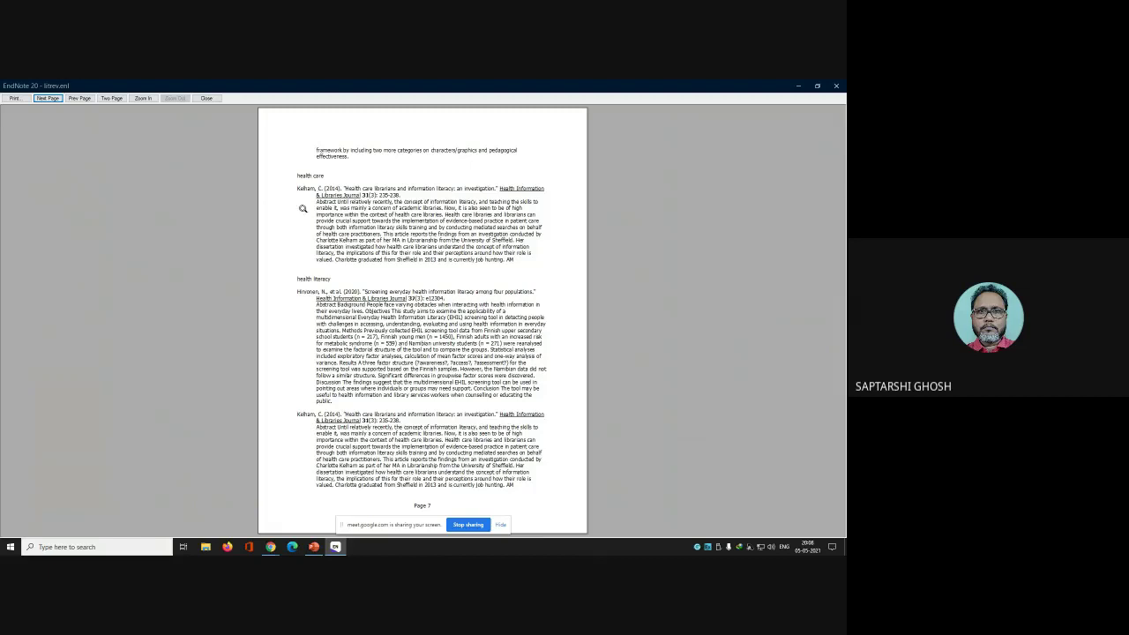
click(209, 98)
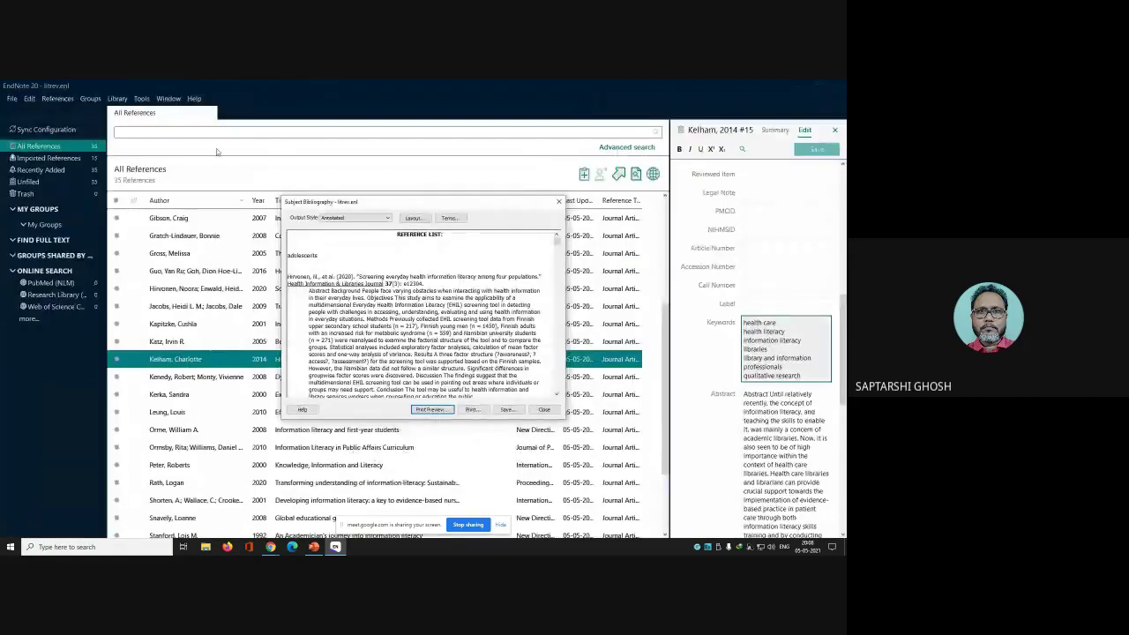
click(543, 410)
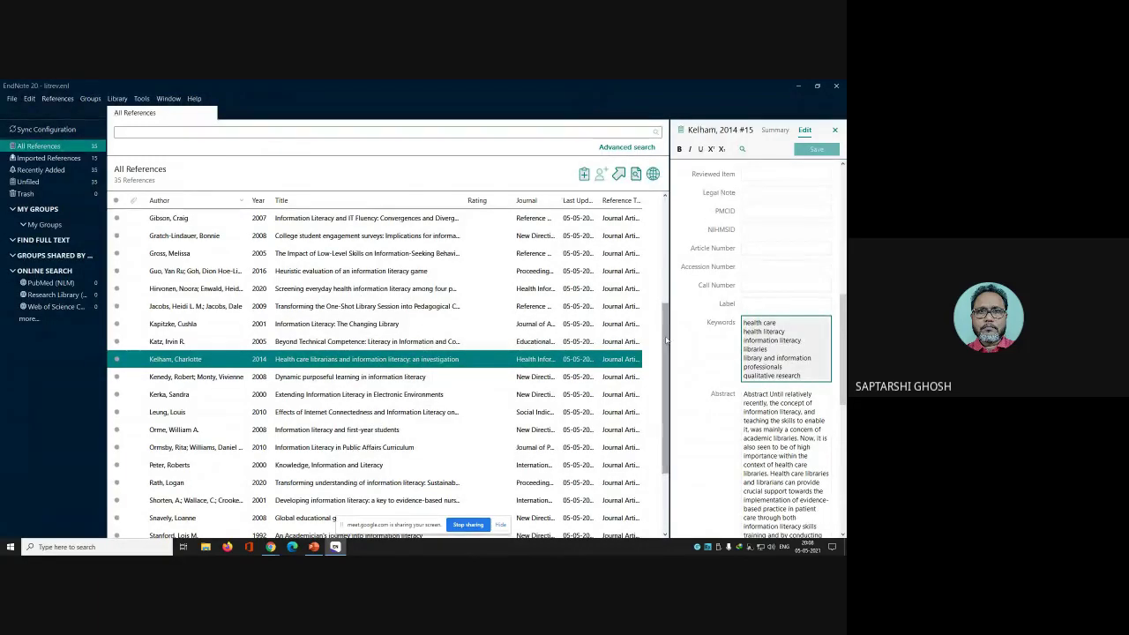
Step: Check the keywords of the 2001 "Information Literacy: The Changing Library" reference and the 2014 reference on Brazilian HIV/AIDS researchers
drag(666, 338, 577, 382)
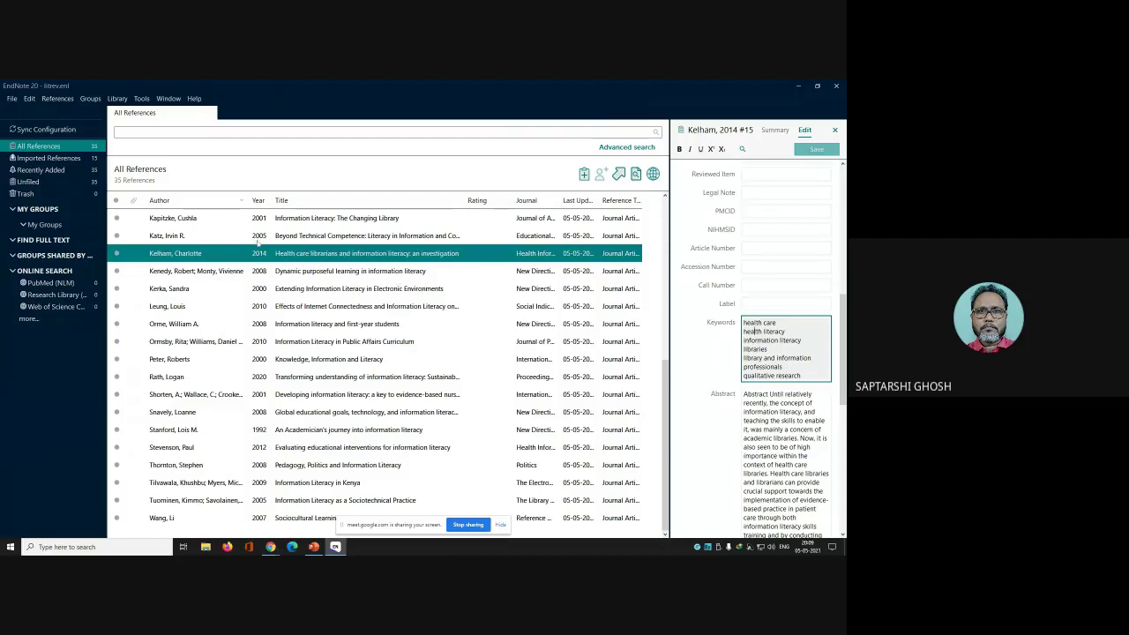
click(305, 219)
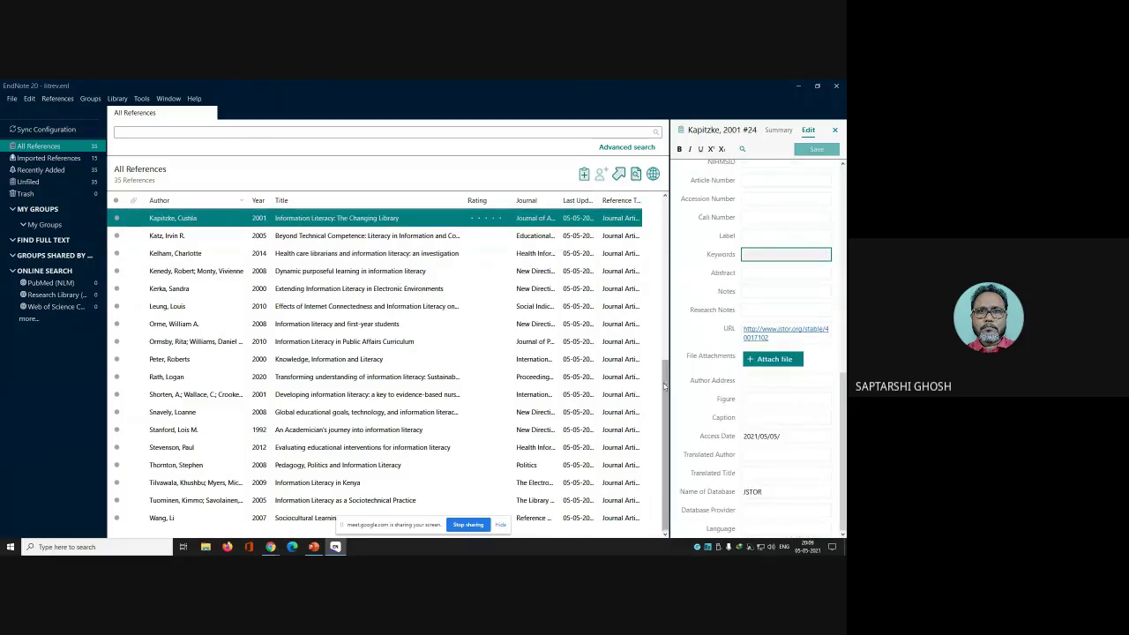
drag(665, 369, 673, 219)
click(395, 218)
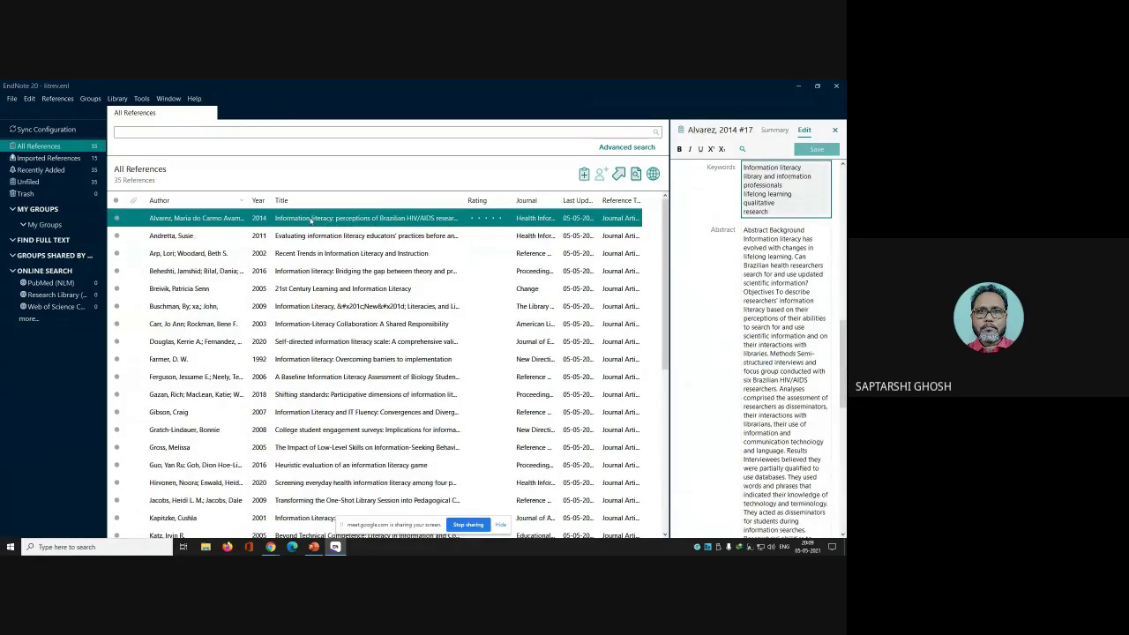
mouse_move(842, 349)
mouse_down()
mouse_move(841, 463)
mouse_move(842, 344)
mouse_up()
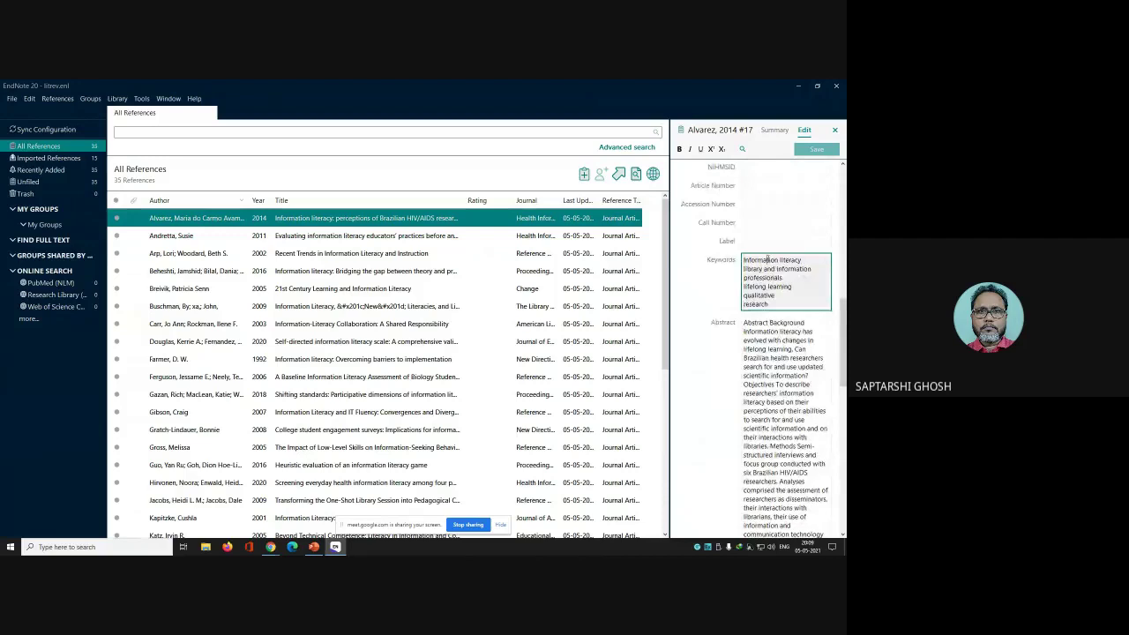
click(346, 238)
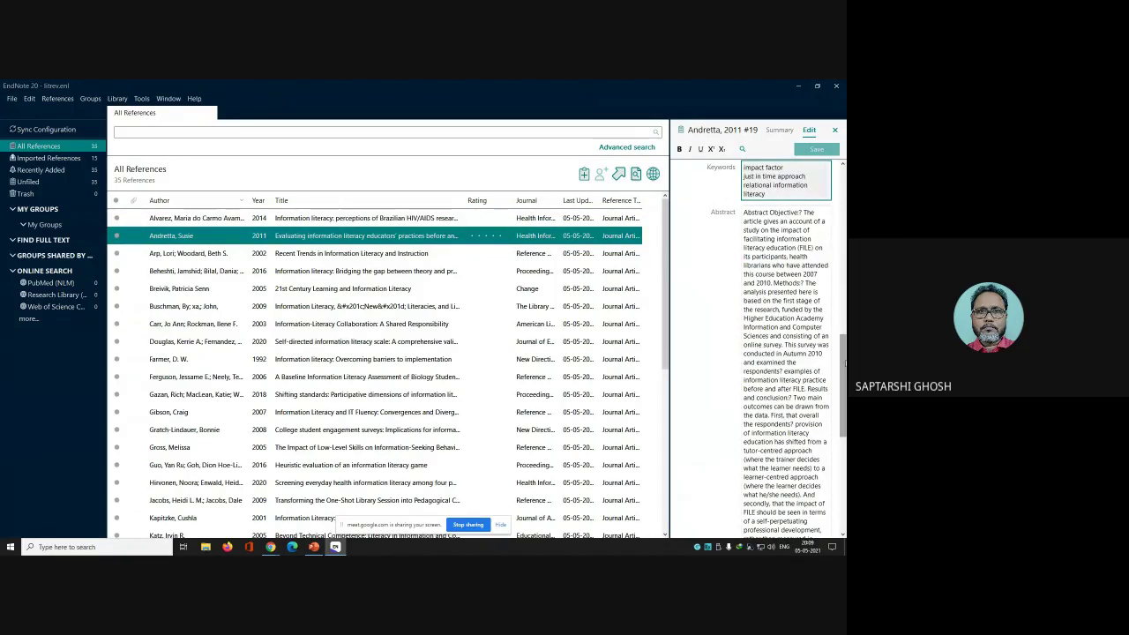
drag(844, 361, 844, 349)
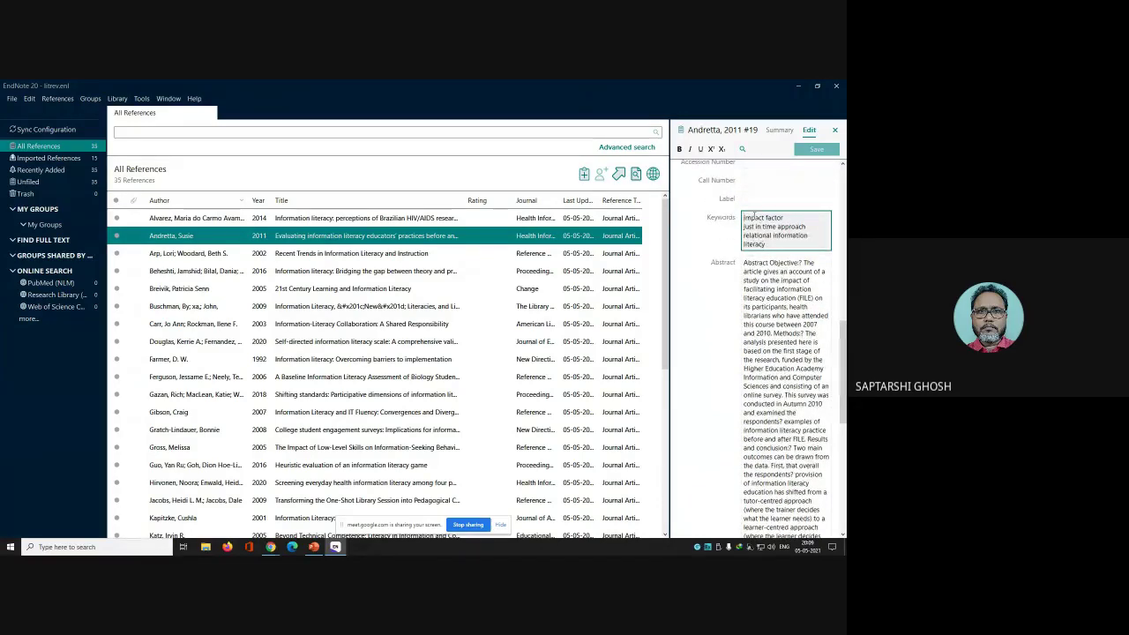
key(Return)
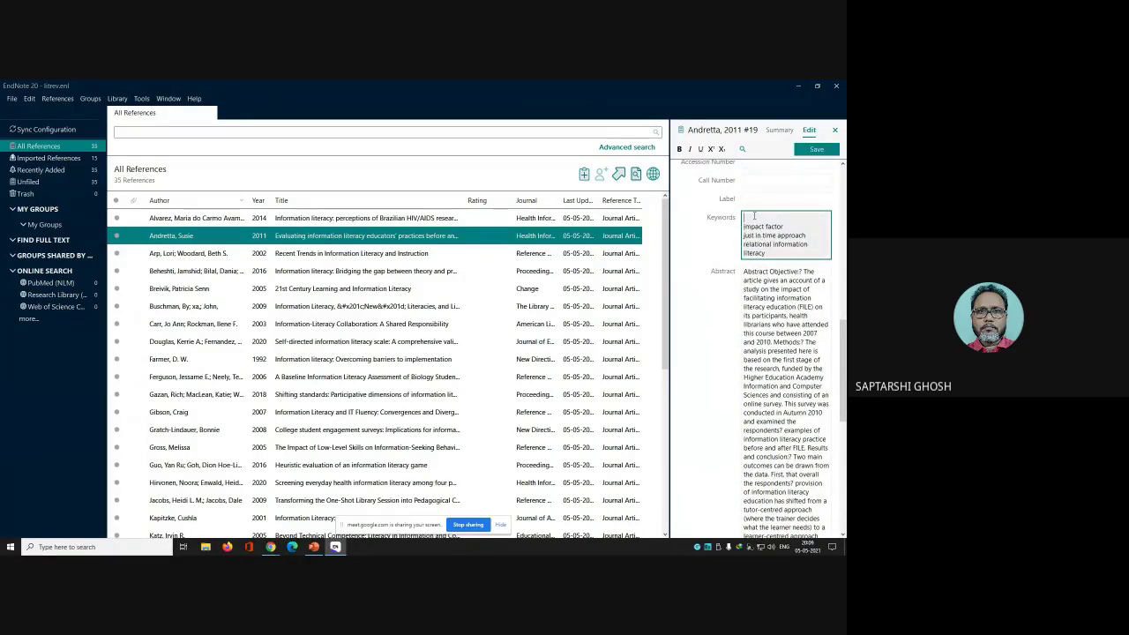
text(information and communications technology)
key(BackSpace)
text(informatu)
key(BackSpace)
text(ion literacy)
click(758, 226)
click(346, 258)
click(514, 344)
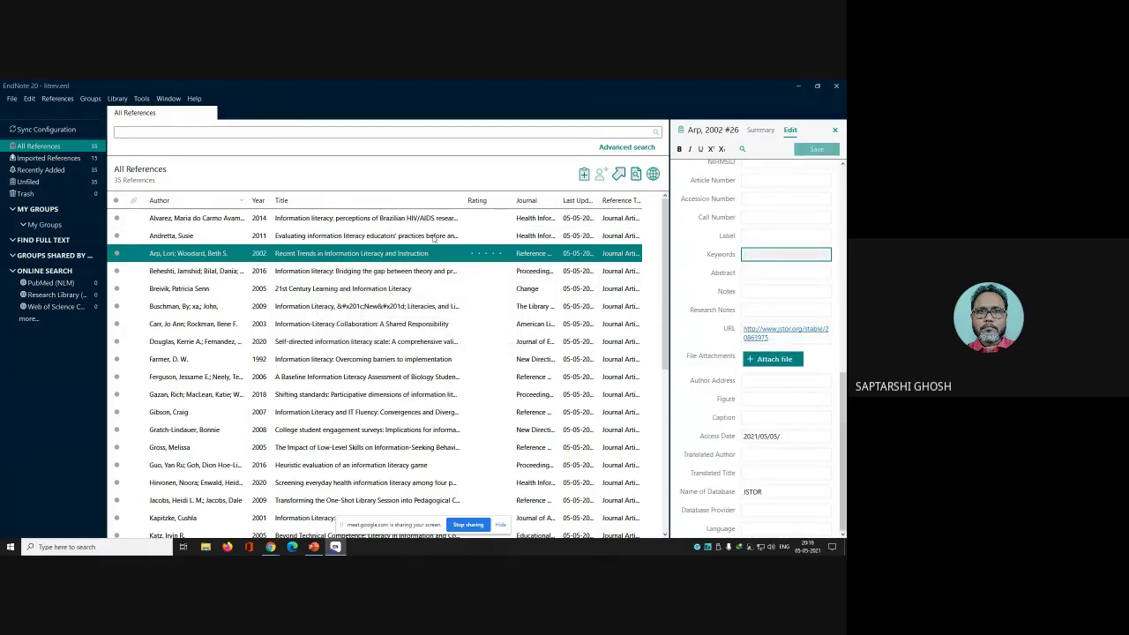
Step: Add the keyword "information literacy" below "impact factor" in the 2011 "Evaluating information literacy educators' practices" reference and save it
click(401, 236)
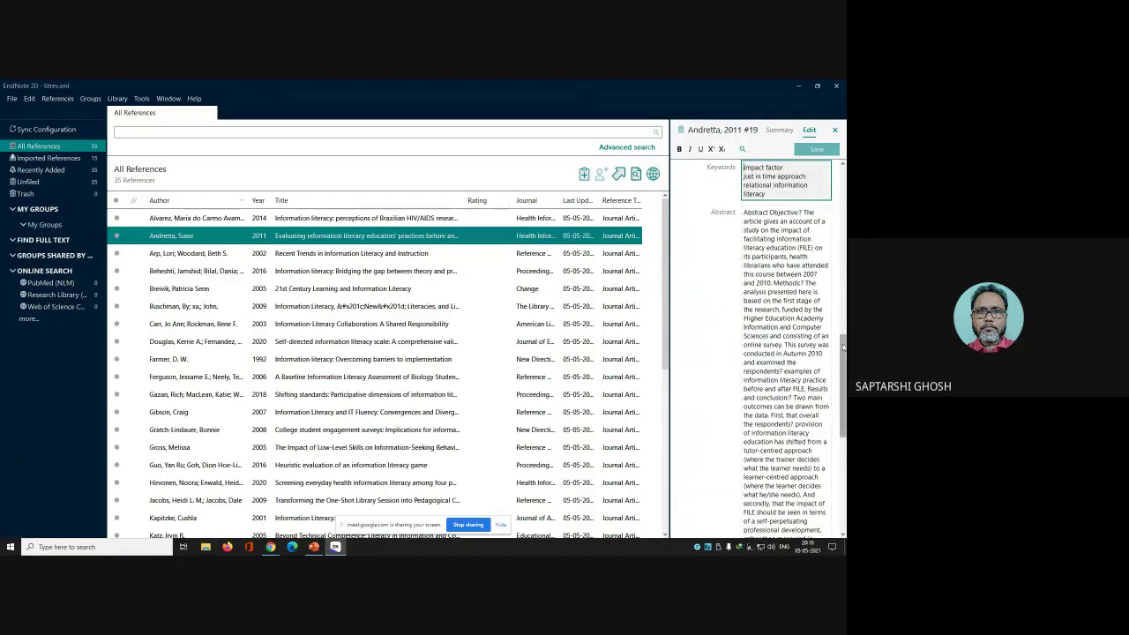
scroll(775, 212, up, 1)
click(782, 214)
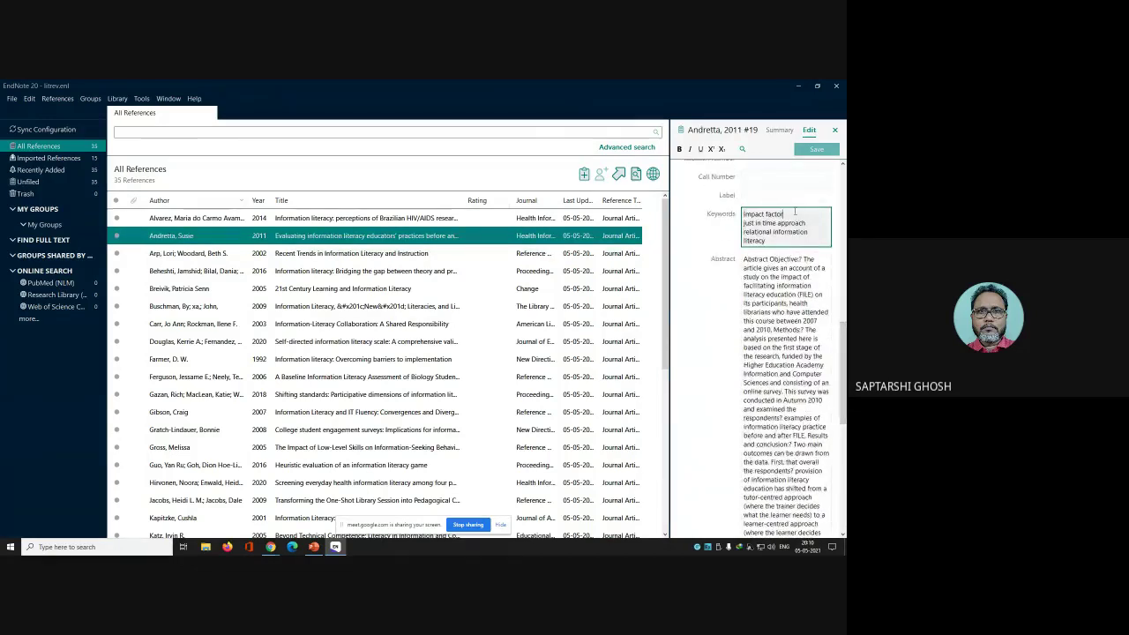
key(Return)
text(i)
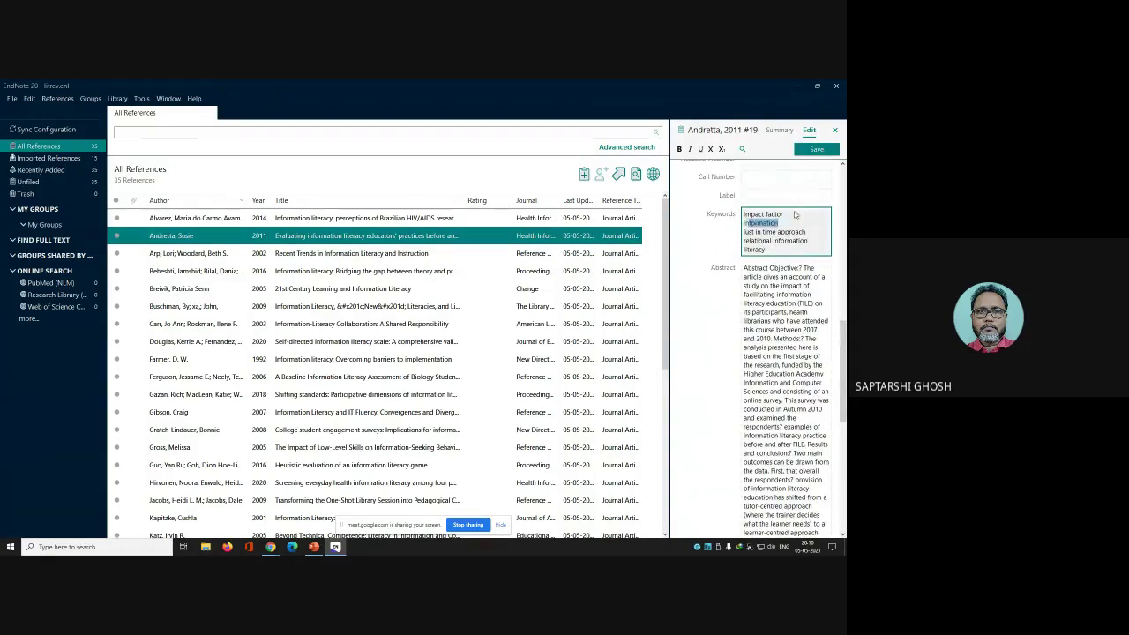
text(nformatio)
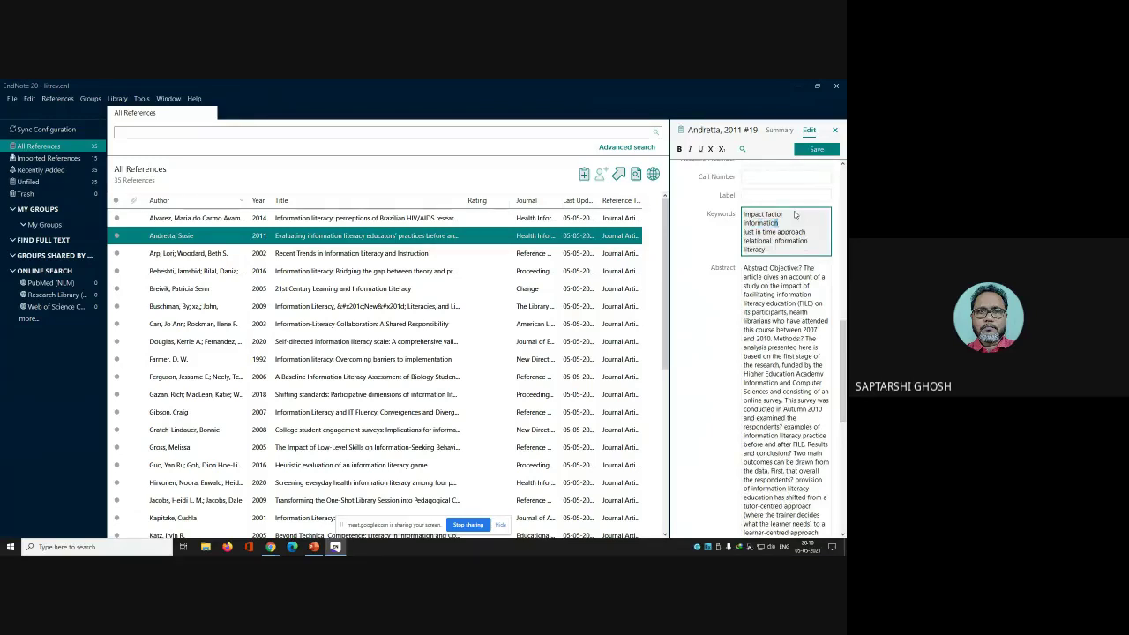
text(n literacy)
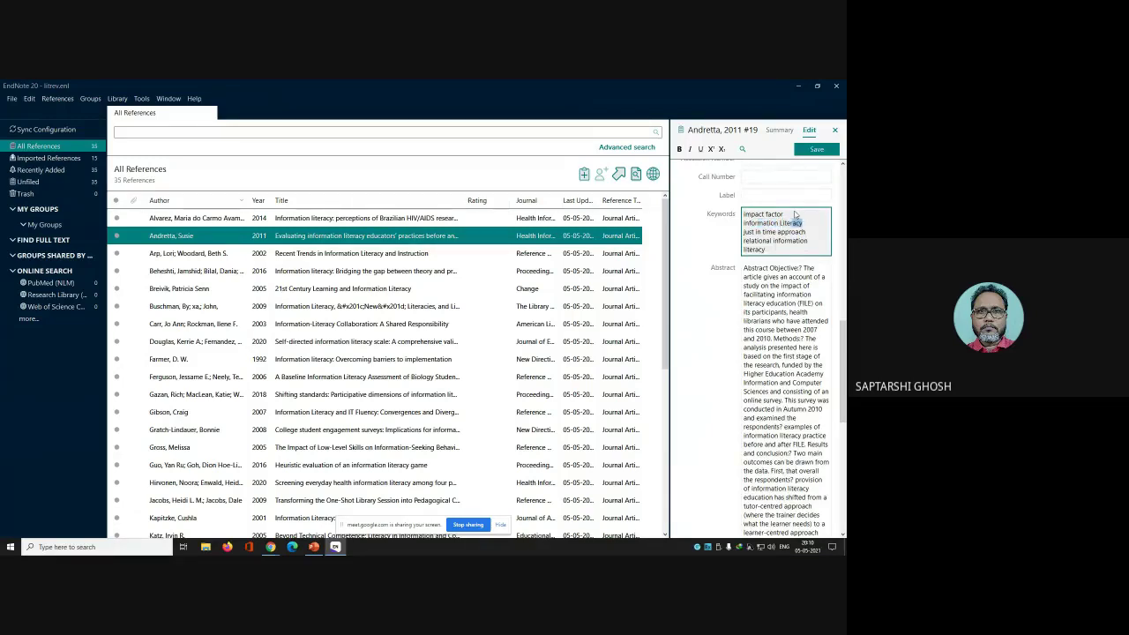
click(815, 148)
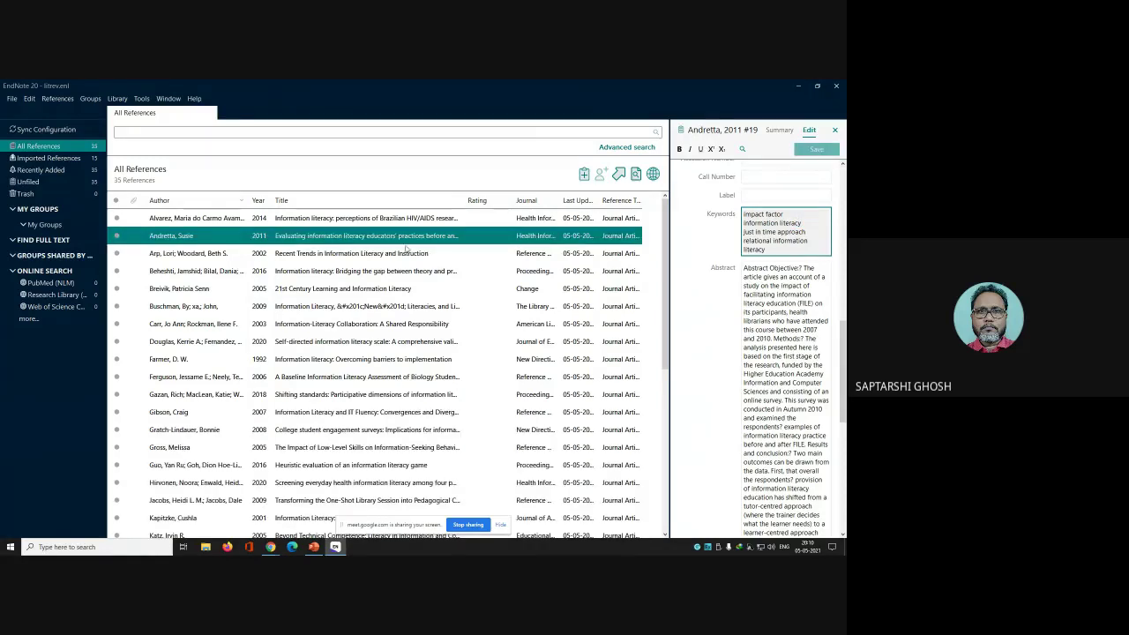
Step: Enter the keyword "information literacy" in the 2002 "Recent Trends in Information Literacy and Instruction" reference, review its publication details and save the changes
click(344, 254)
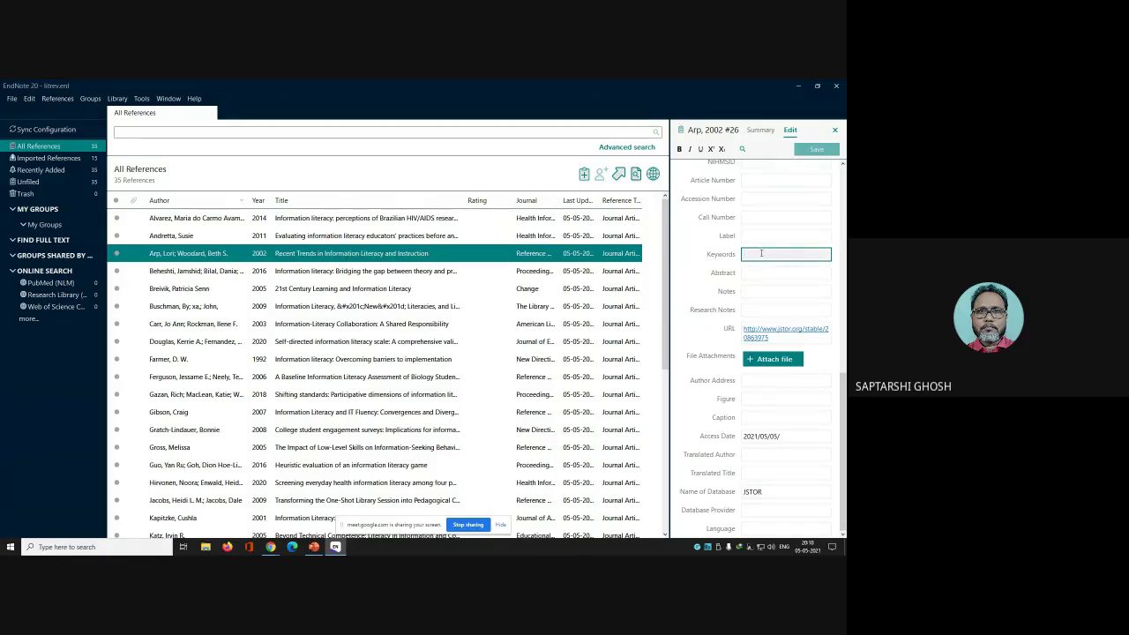
text(I)
text(information)
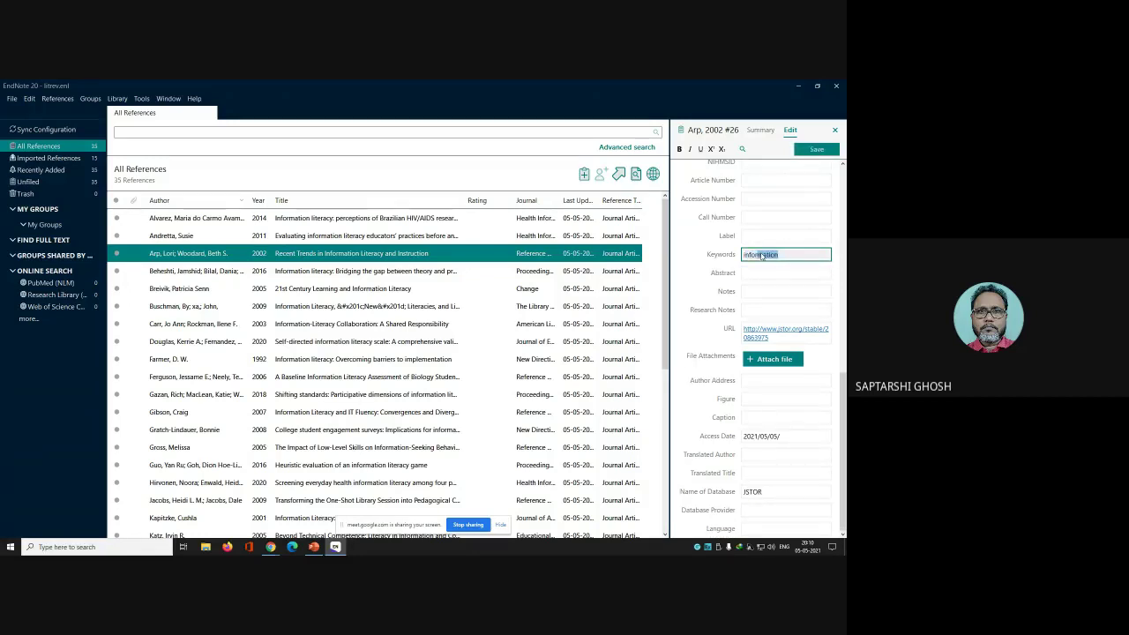
text( L)
text(iteracty)
scroll(762, 256, up, 10)
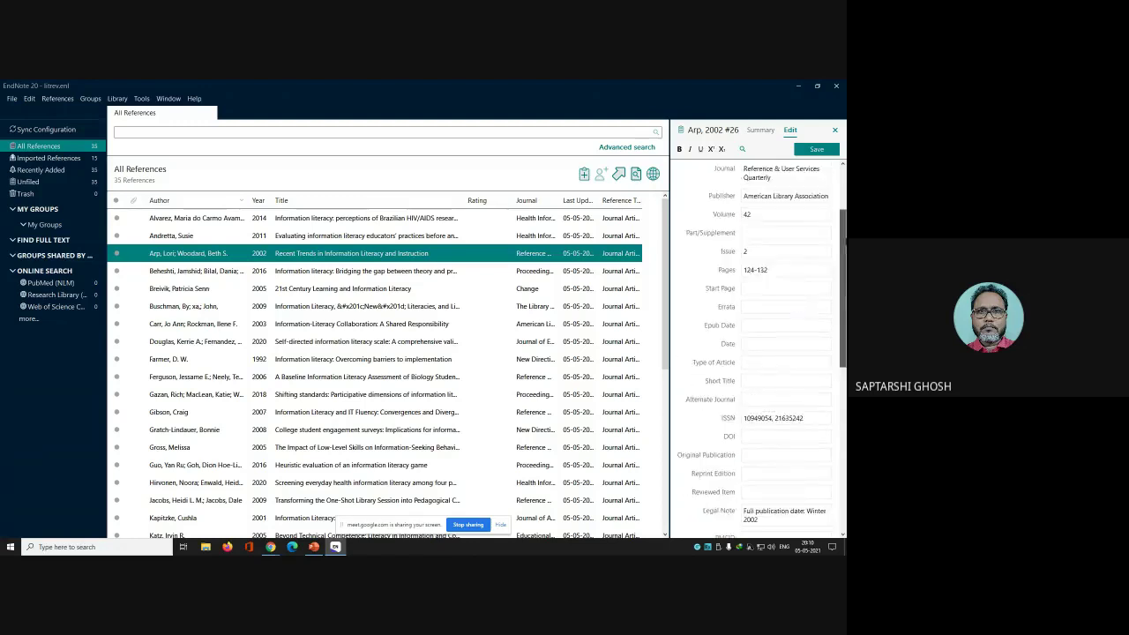
scroll(762, 344, down, 1)
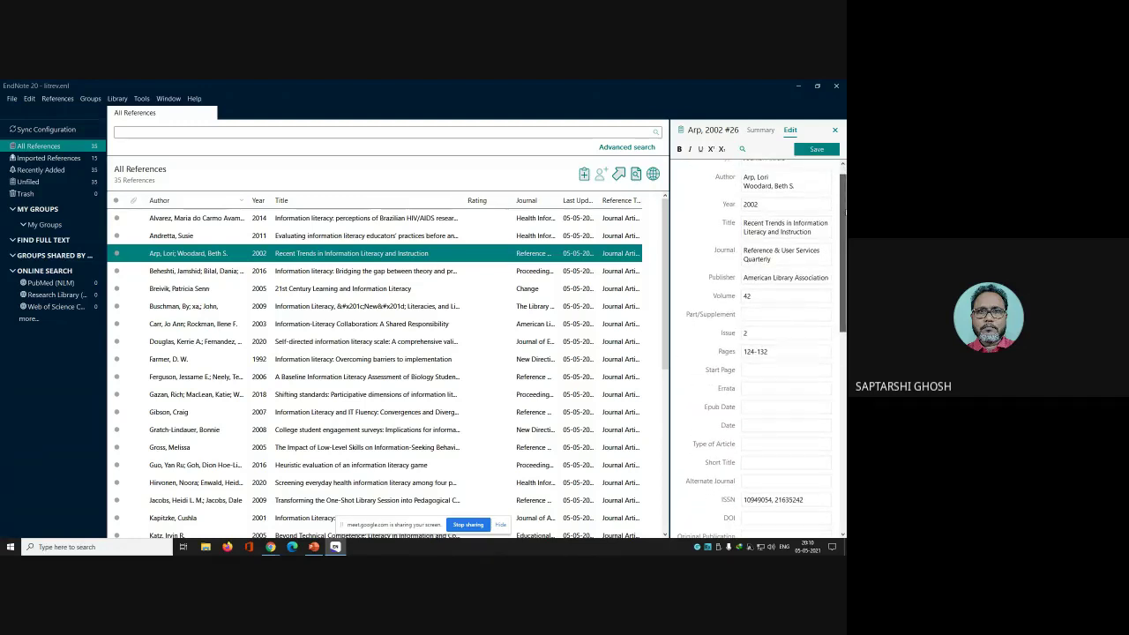
drag(845, 214, 844, 231)
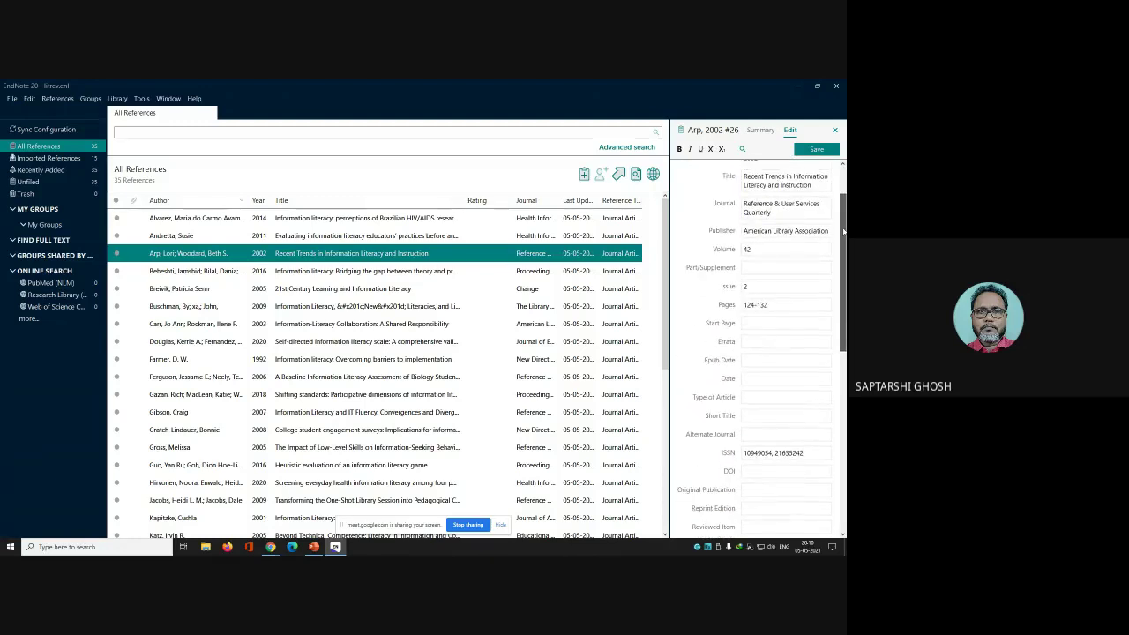
click(358, 274)
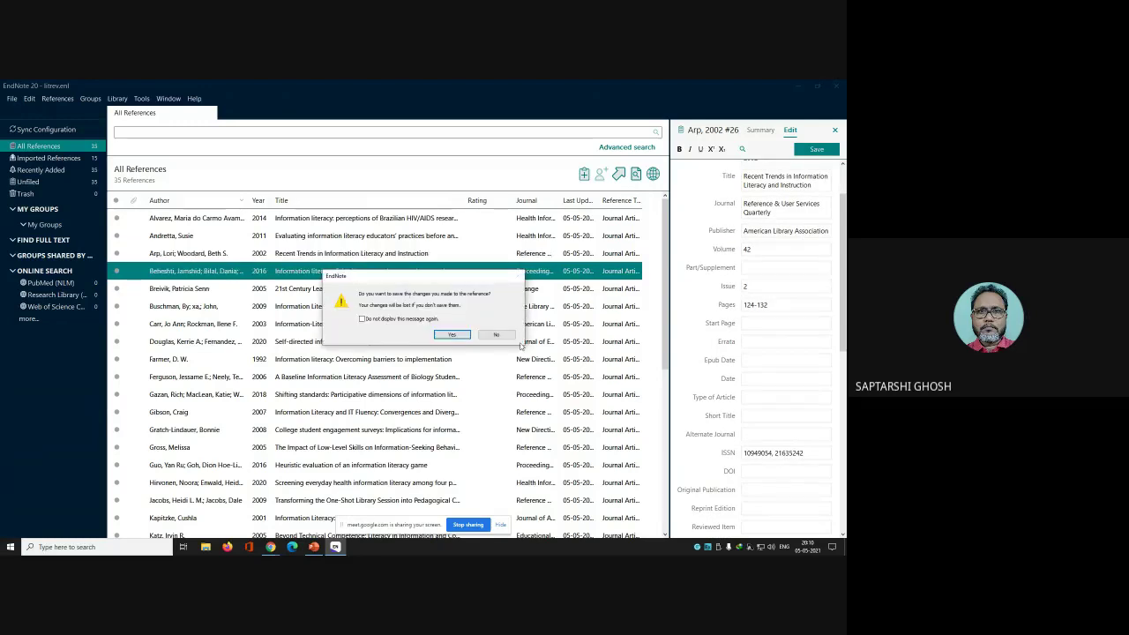
click(451, 335)
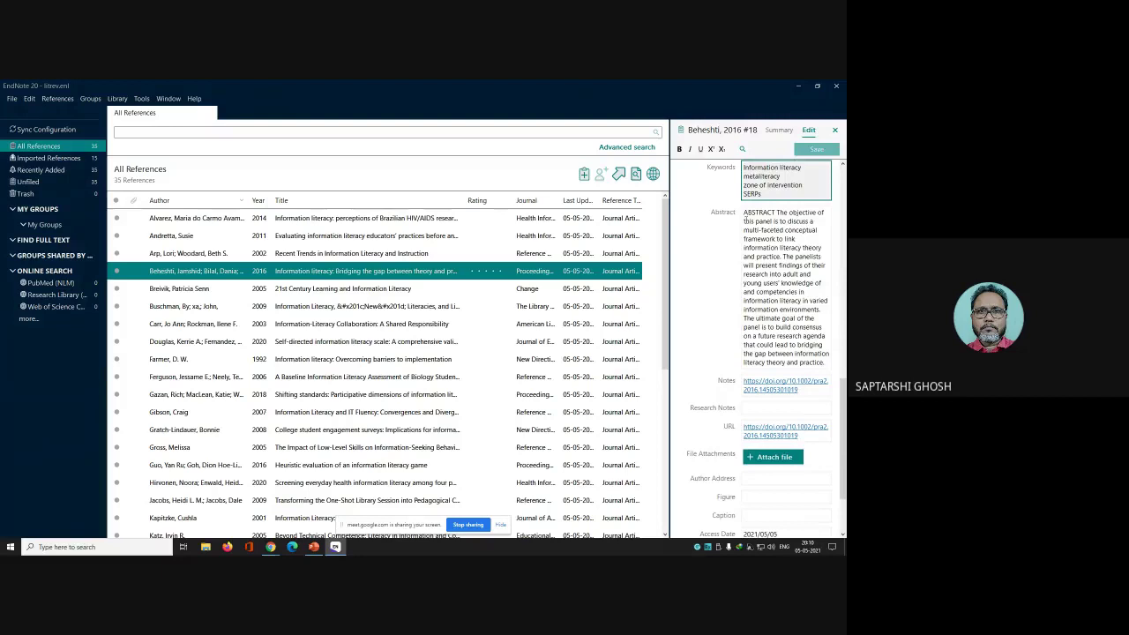
Step: Enter the keyword "information Literacy" in the 2005 "21st Century Learning and Information Literacy" reference and save it
click(327, 291)
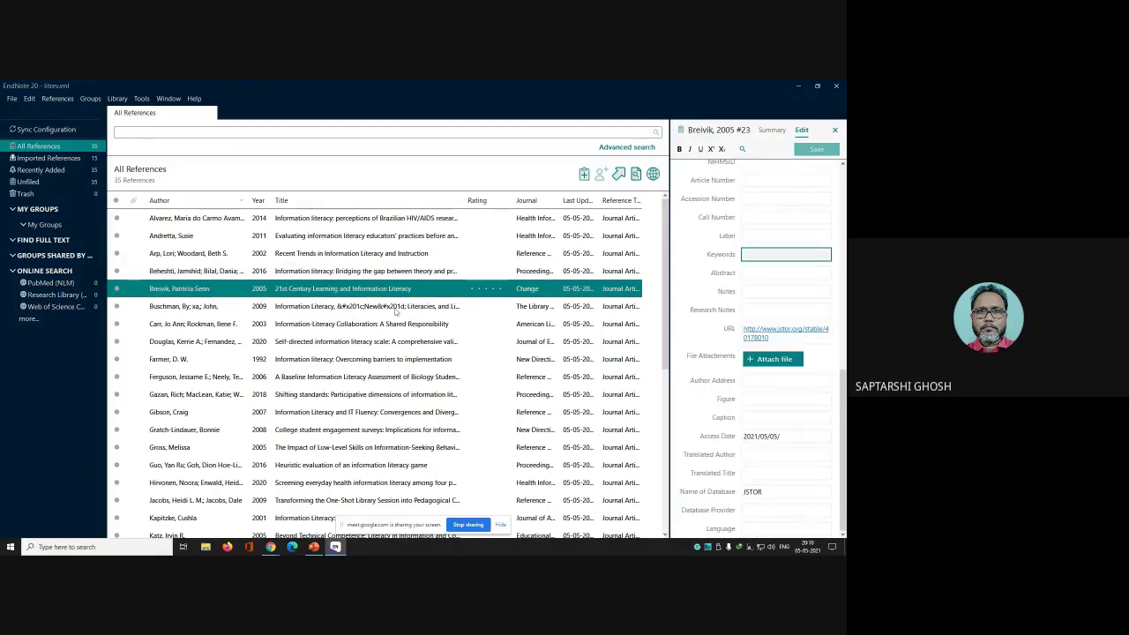
drag(842, 386, 842, 221)
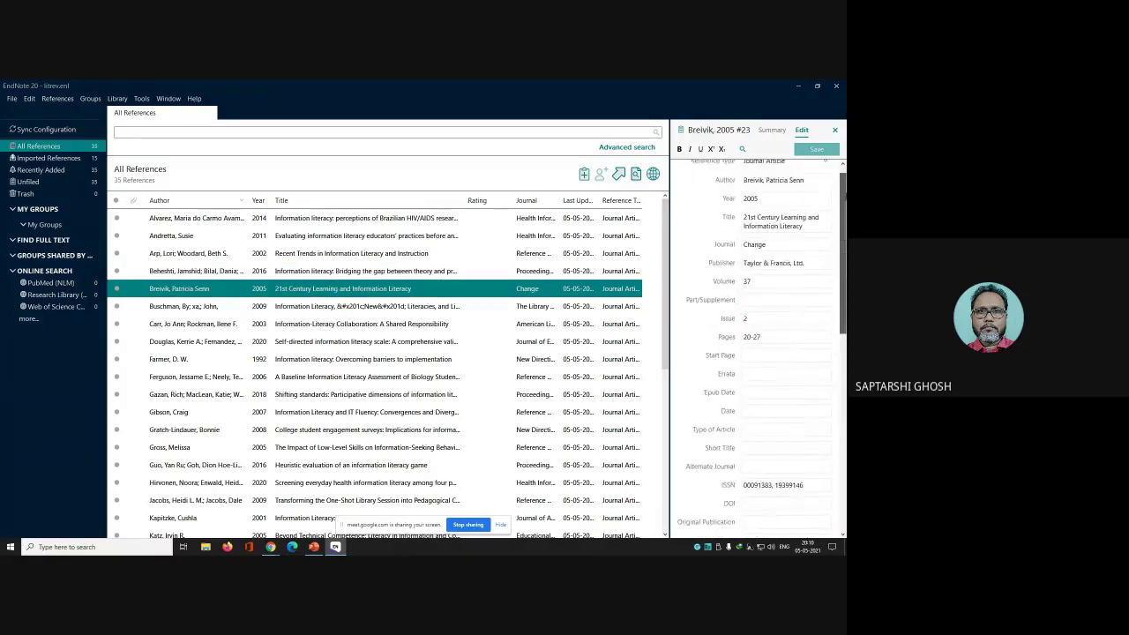
scroll(760, 353, up, 1)
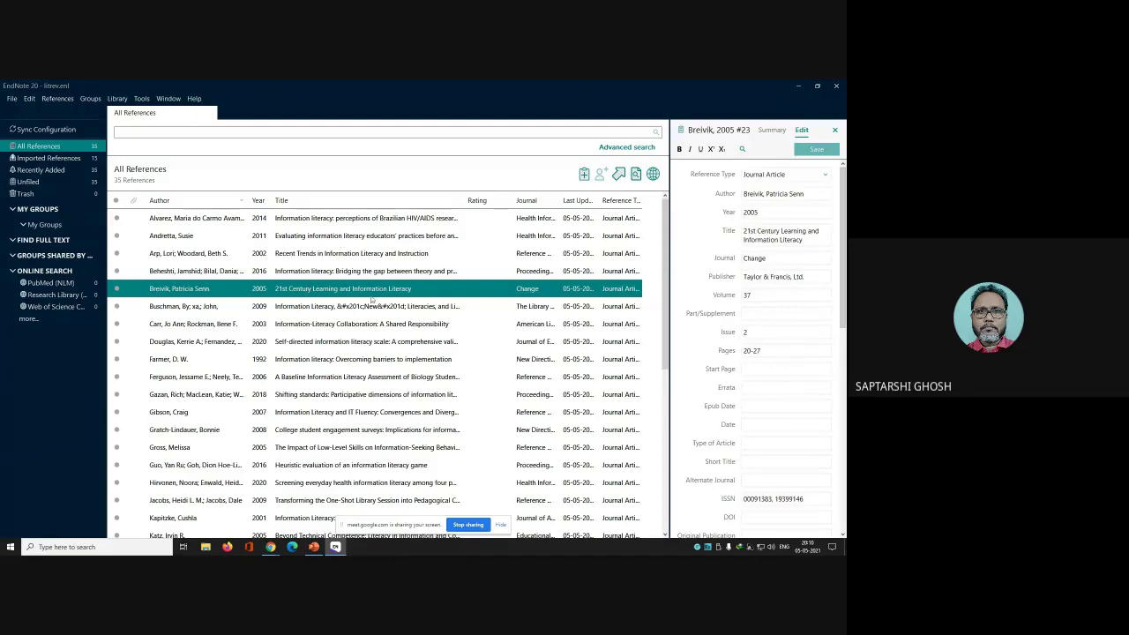
drag(843, 316, 774, 443)
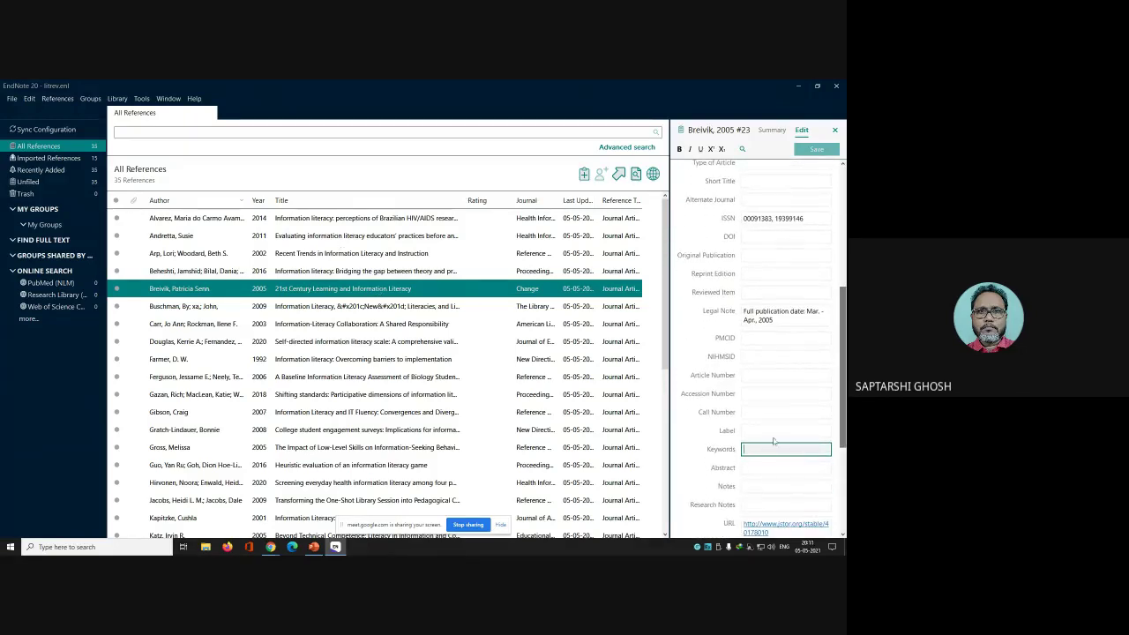
text(info)
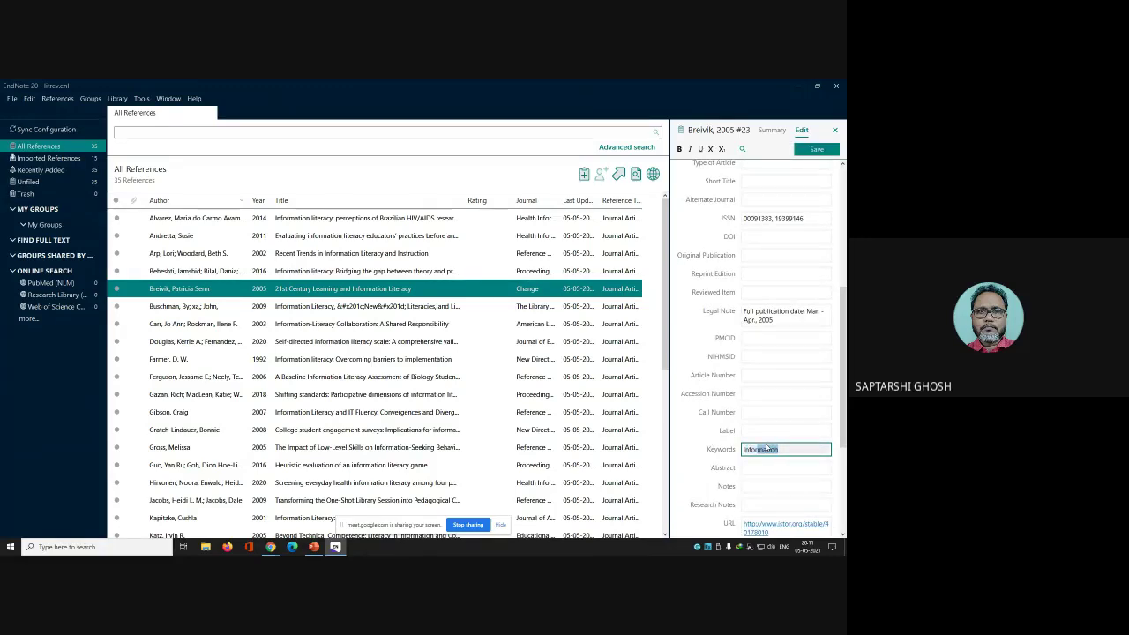
text(rmation)
click(819, 151)
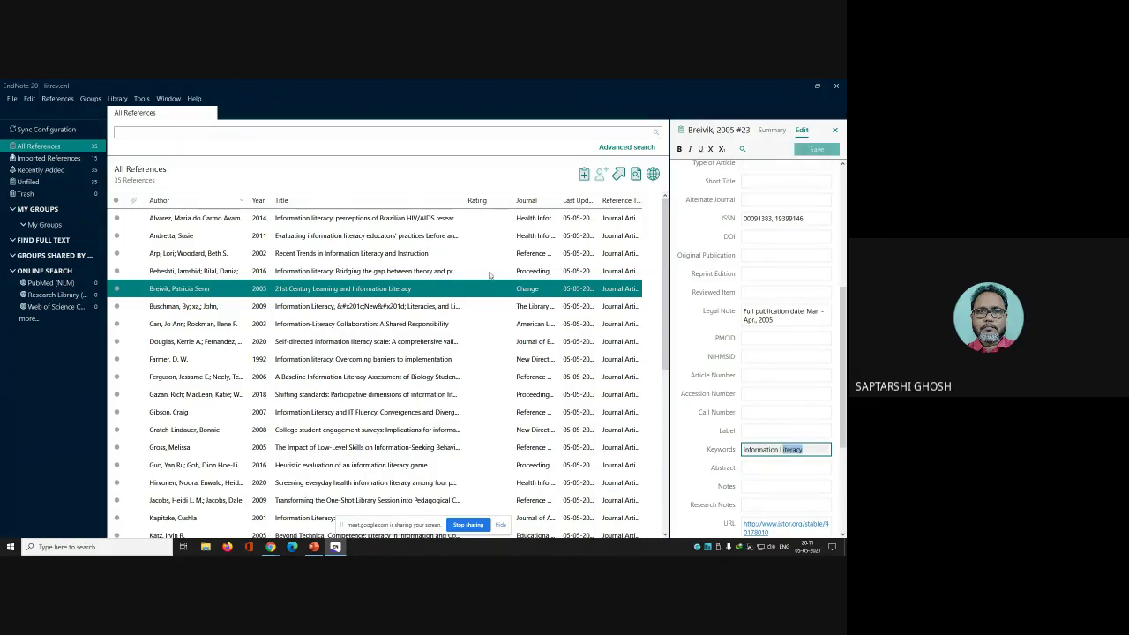
Step: Copy "library and information science (LIS)" from the abstract of the 2009 The Library Quarterly reference on new literacies into its keywords
click(423, 308)
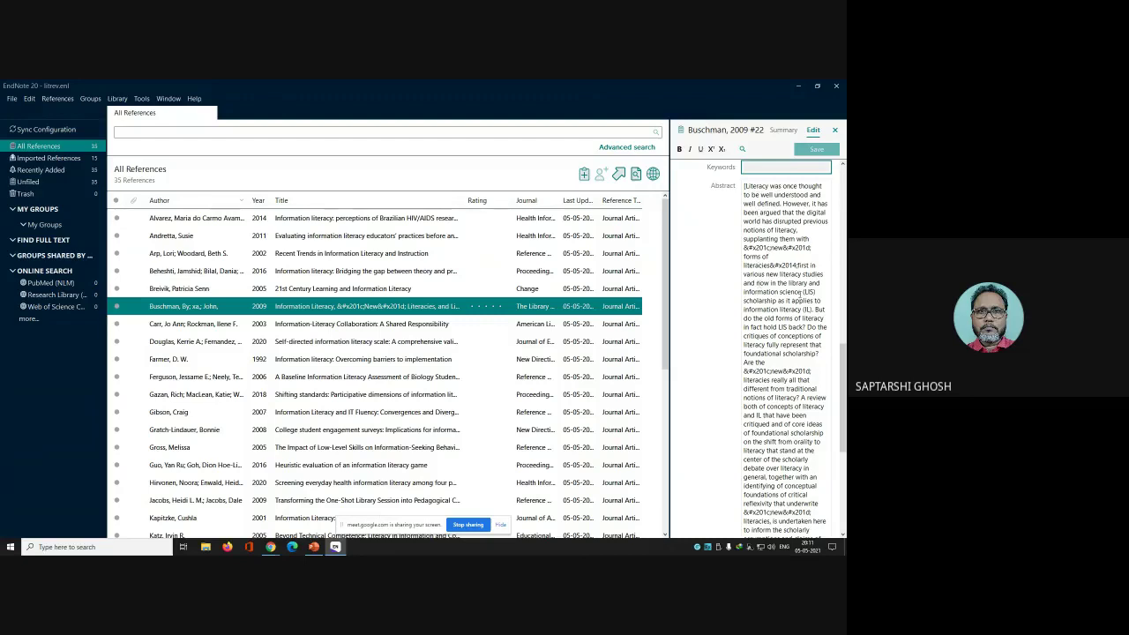
drag(817, 292, 742, 292)
click(799, 291)
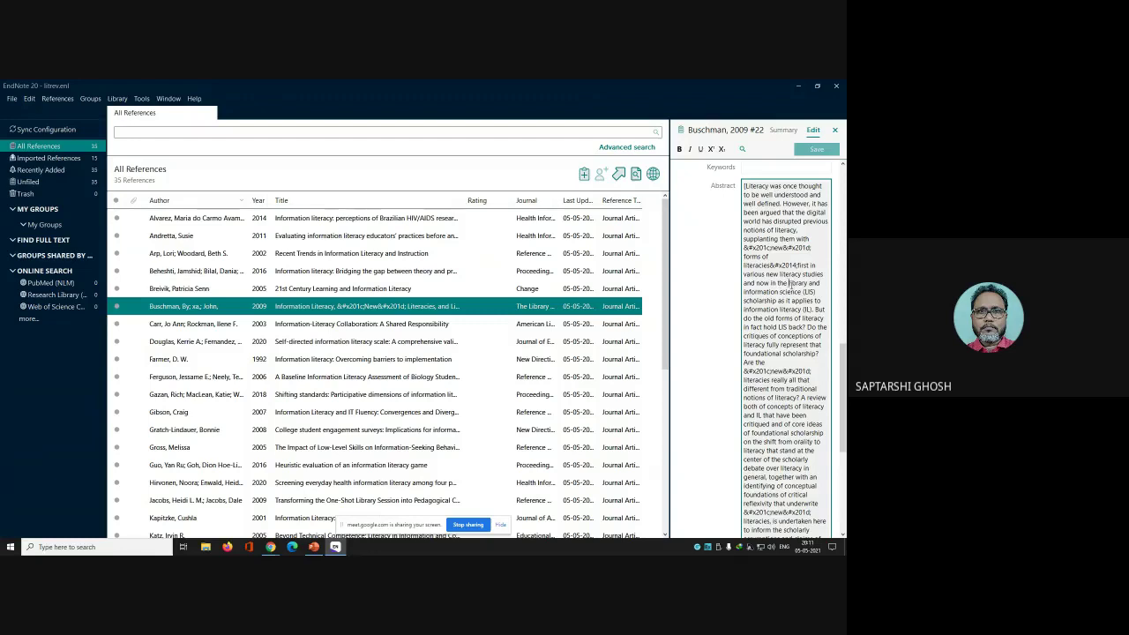
drag(790, 283, 821, 295)
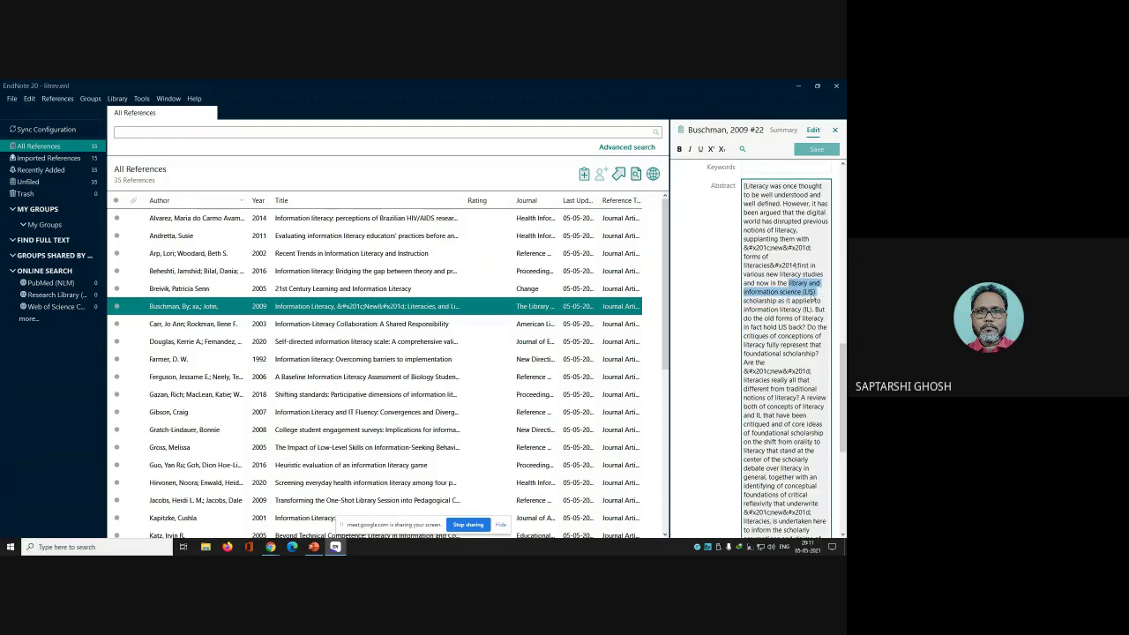
right_click(816, 302)
click(755, 323)
scroll(840, 360, down, 5)
scroll(840, 360, up, 5)
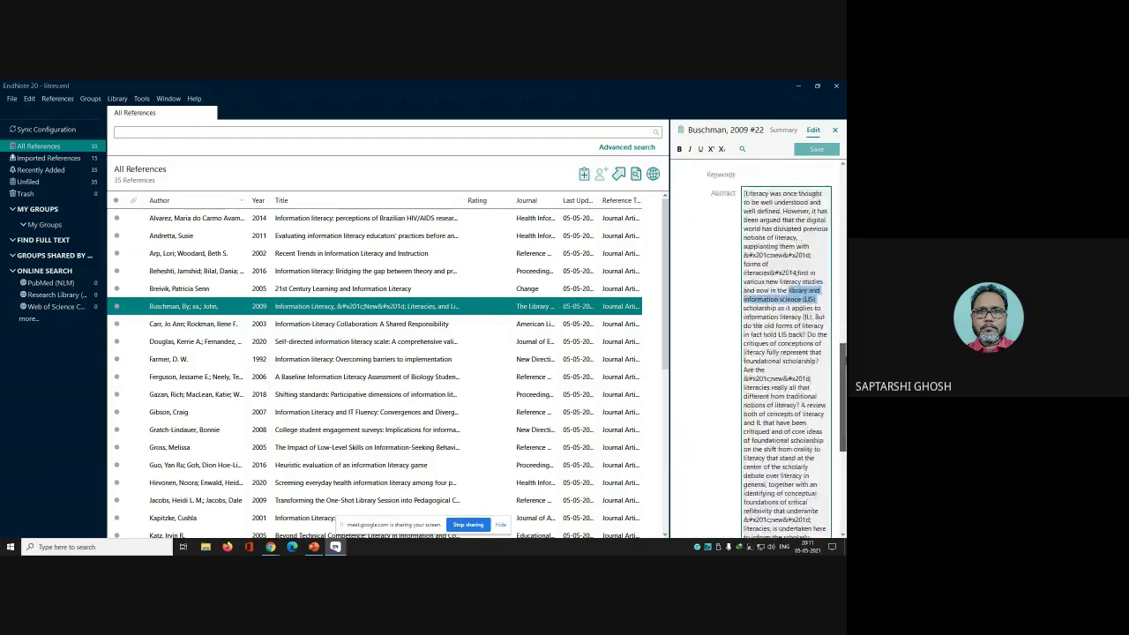
scroll(840, 353, up, 3)
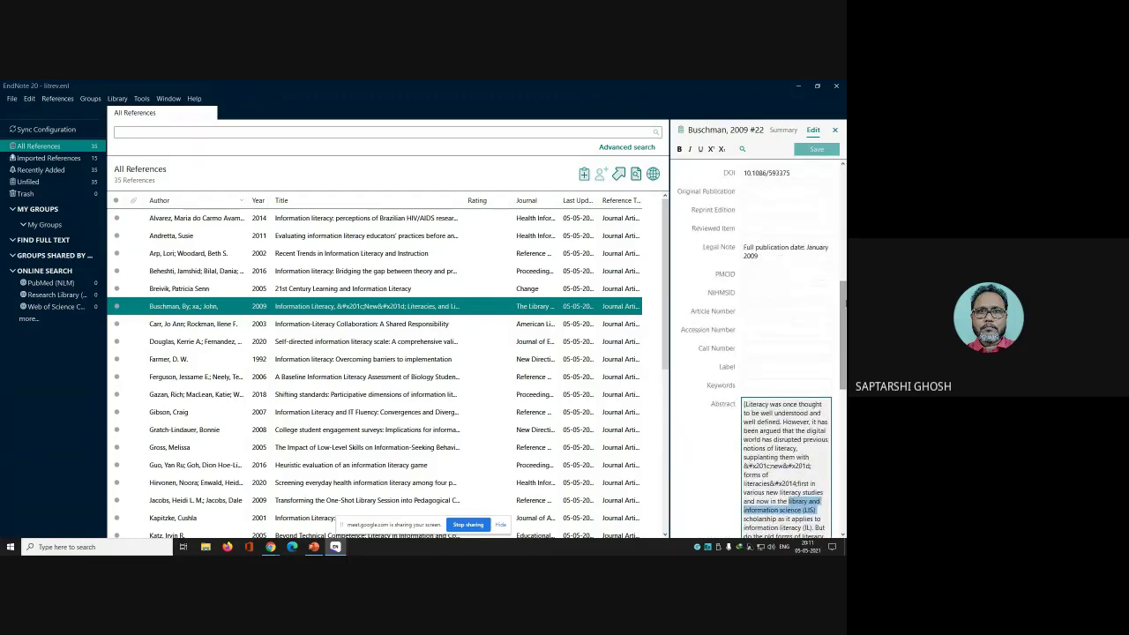
click(758, 385)
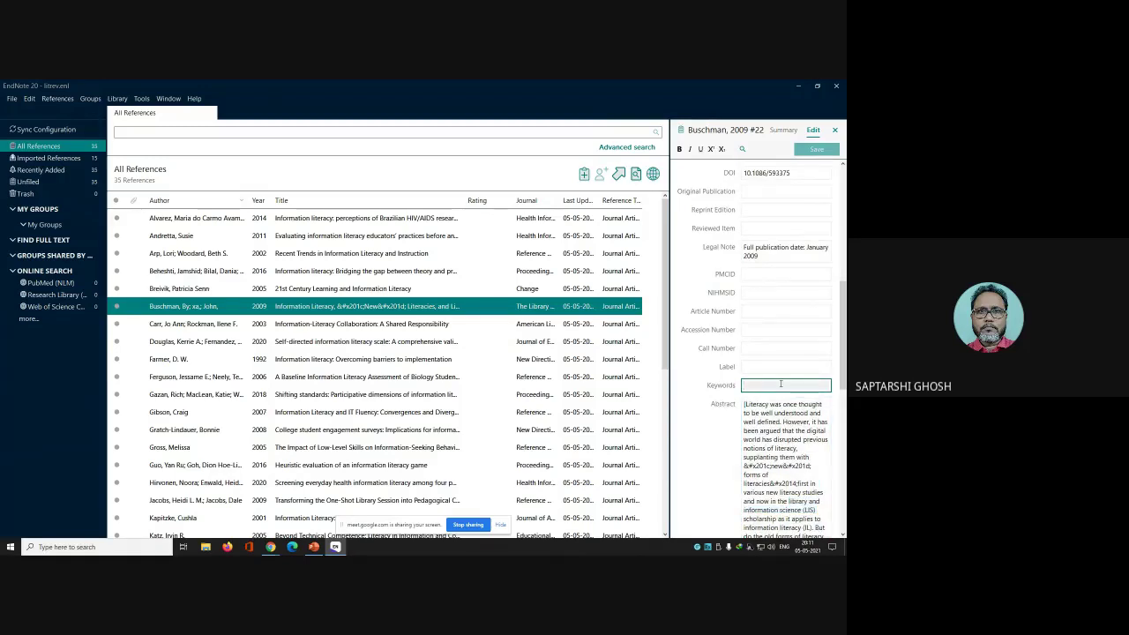
key(ctrl+v)
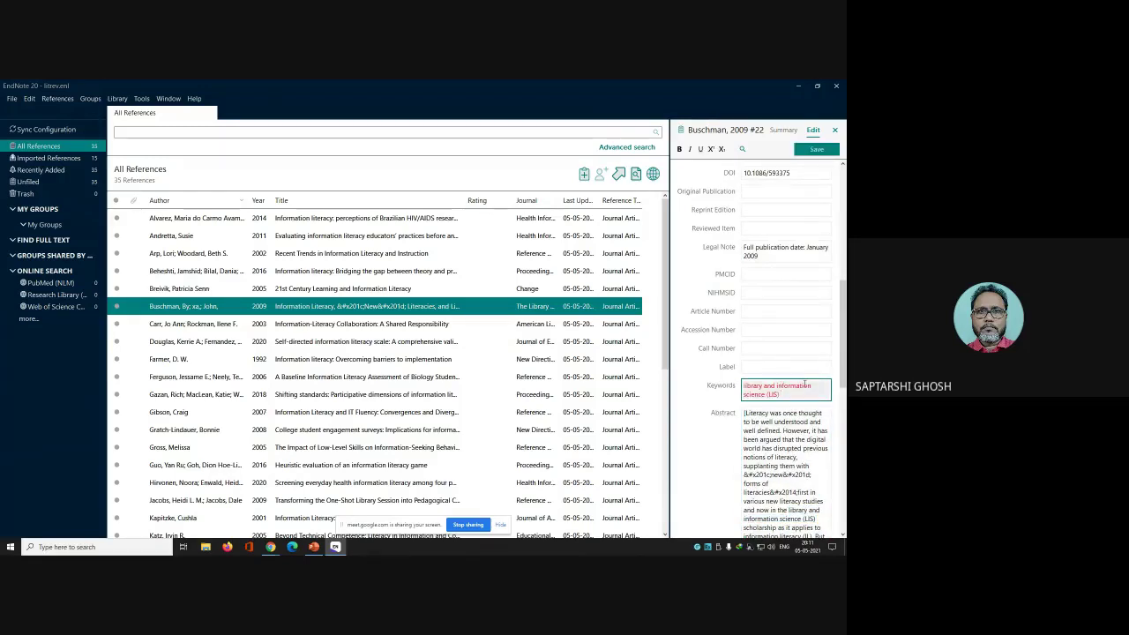
Step: Delete and re-enter the word "science" in the "library and information science (LIS)" keyword
key(Return)
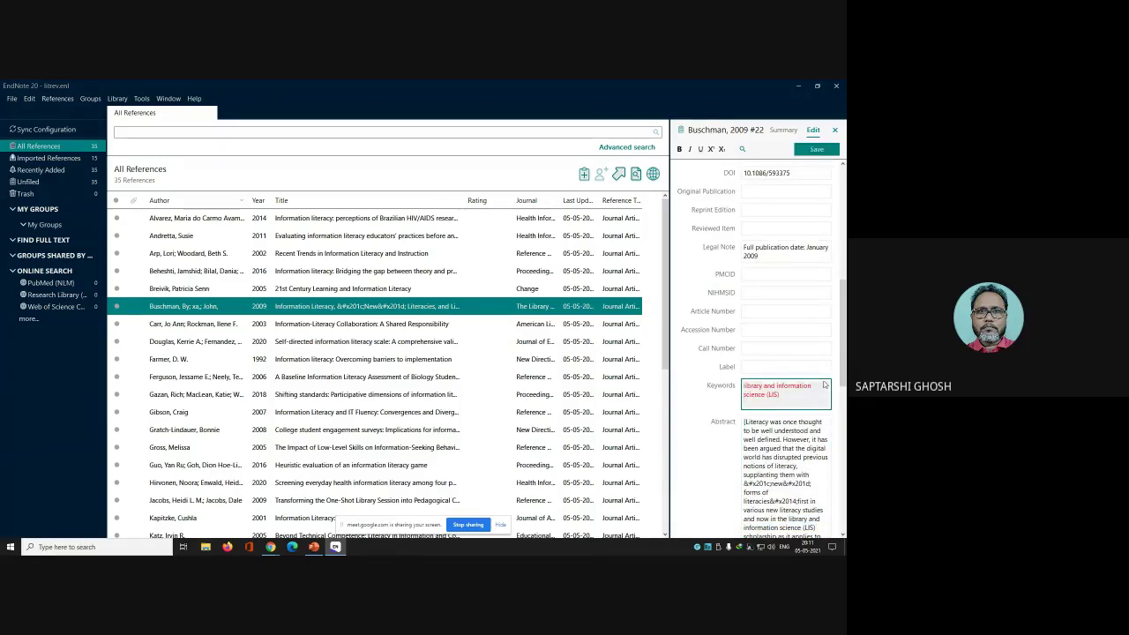
key(Up)
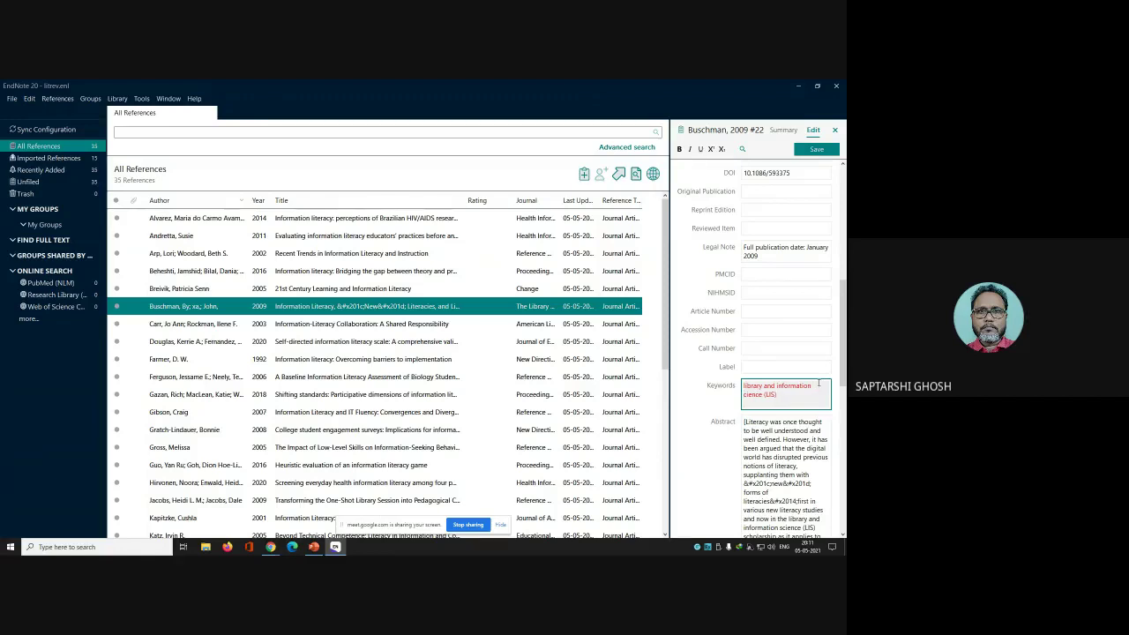
key(Delete)
key(Delete)
key(Delete)
key(Delete)
key(Delete)
key(Delete)
key(Delete)
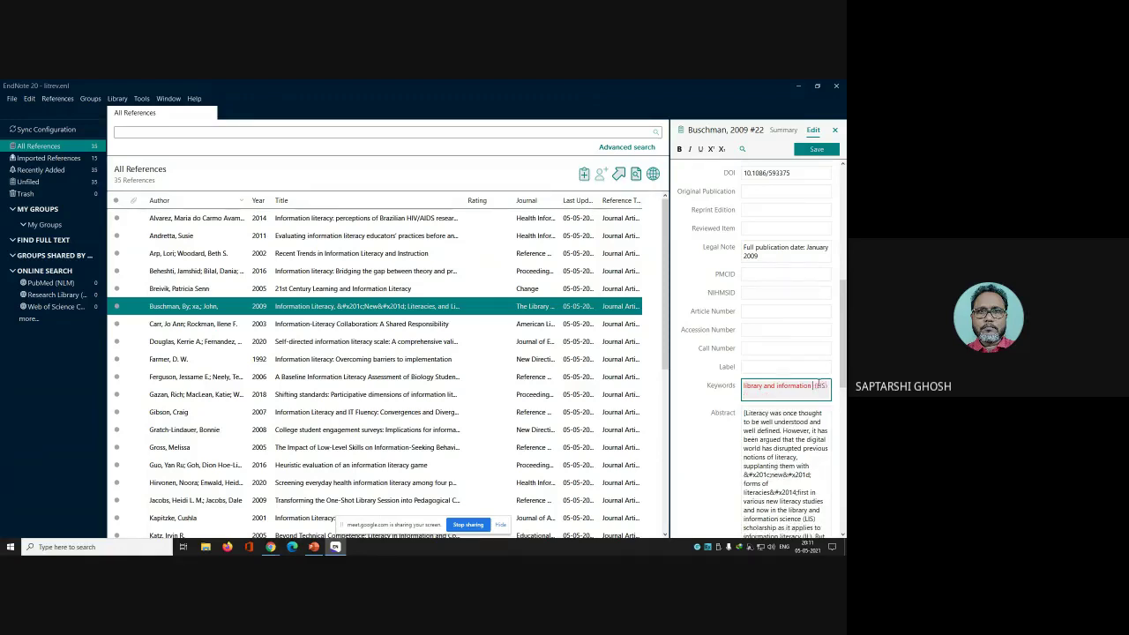
key(Delete)
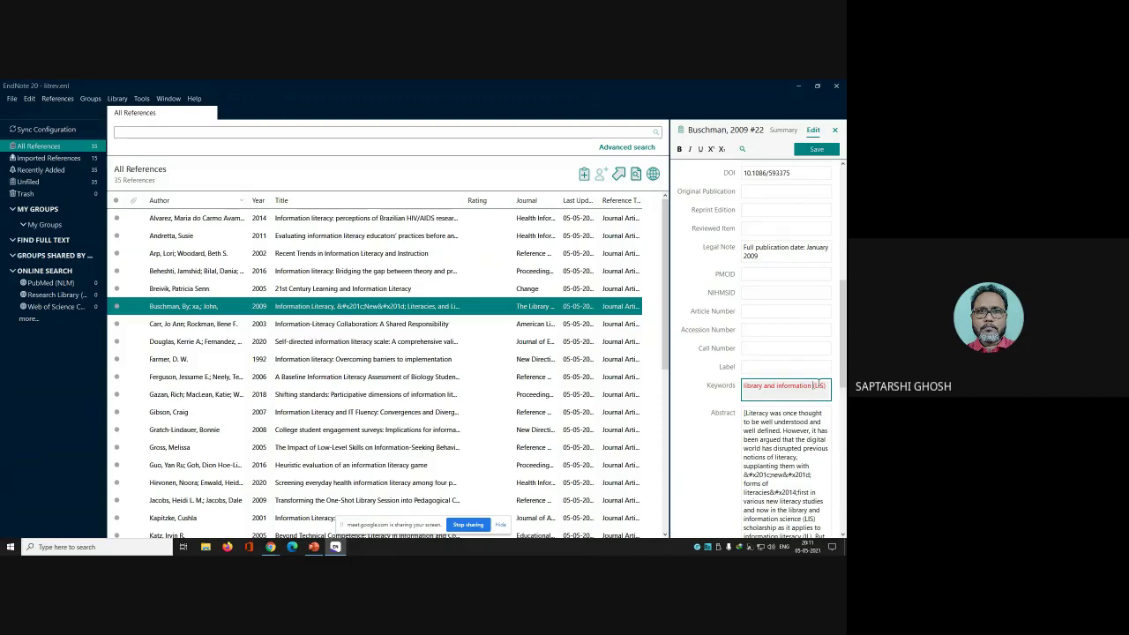
text(scienc)
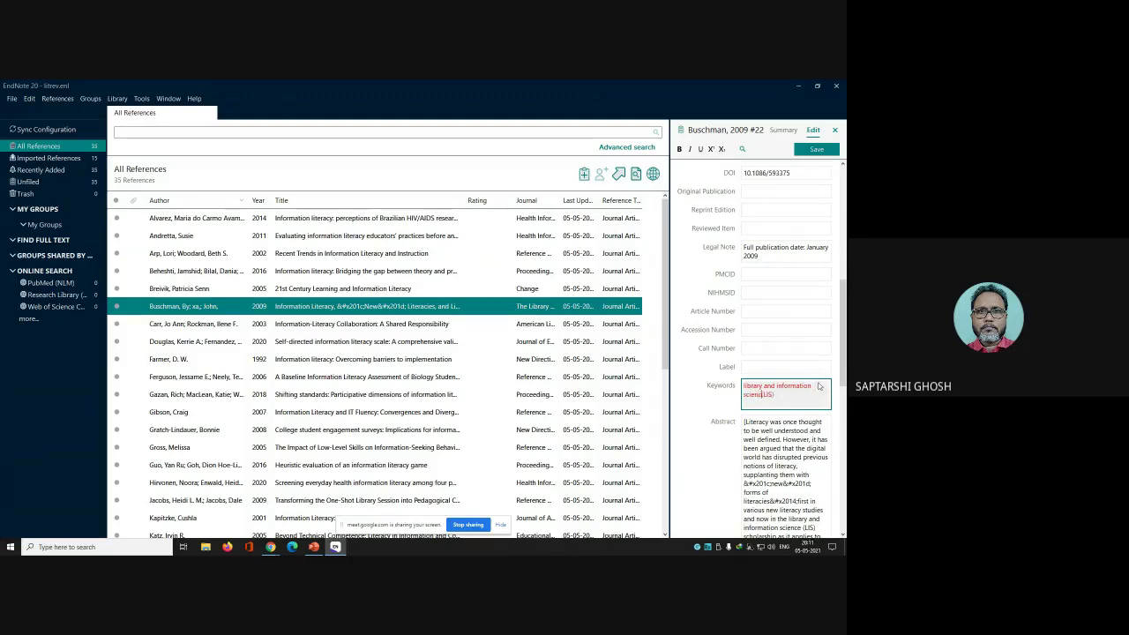
text(e)
Step: Add "information literacy" as a second keyword below "library and information science (LIS)" and save the 2009 reference
key(Return)
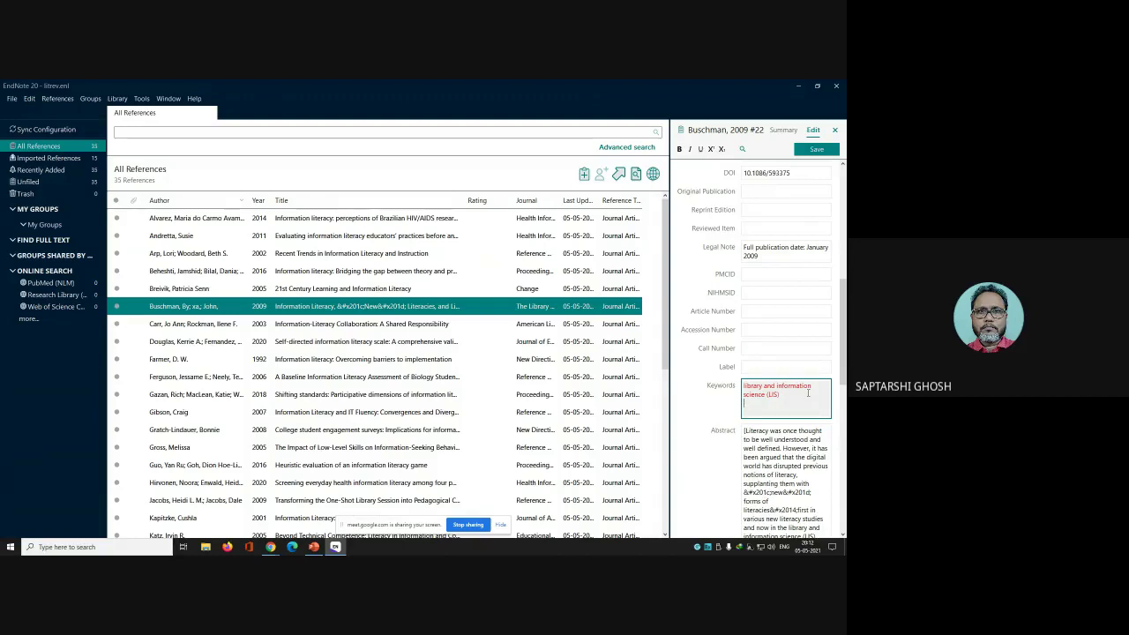
text(information)
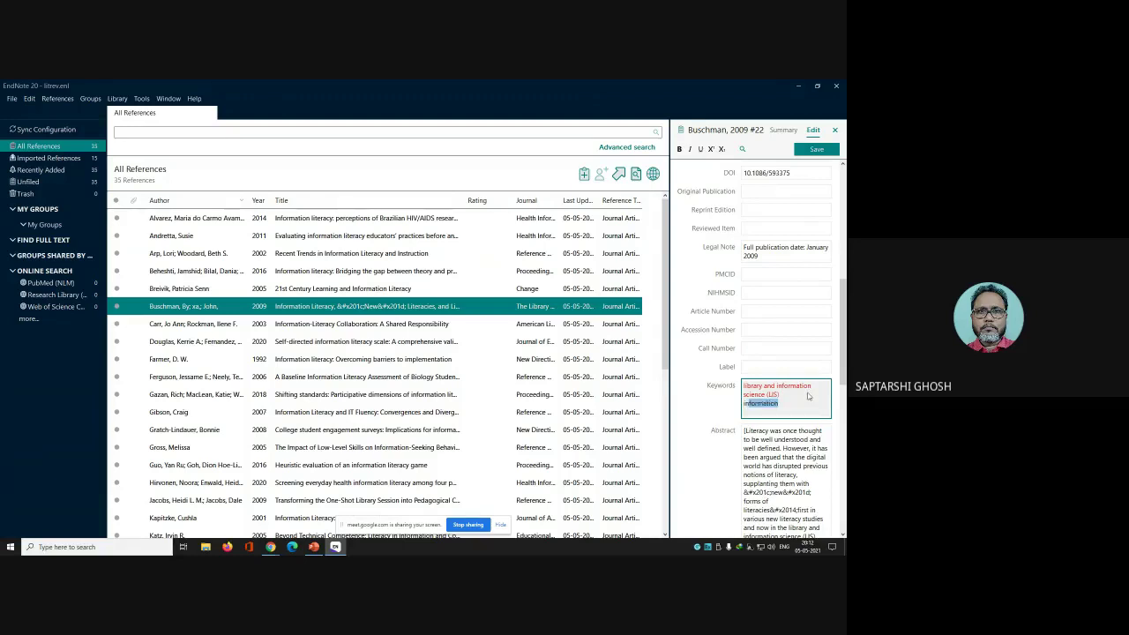
text( Literacy)
click(817, 146)
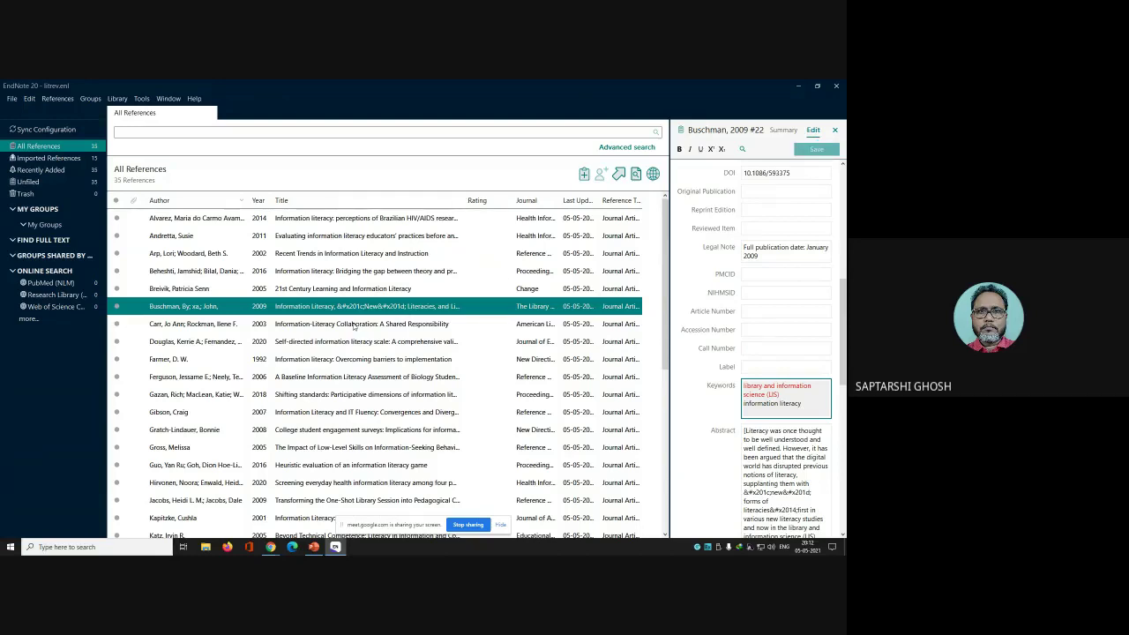
Step: Check the publication details and keywords of the 2003 "Information-Literacy Collaboration: A Shared Responsibility" reference
click(346, 327)
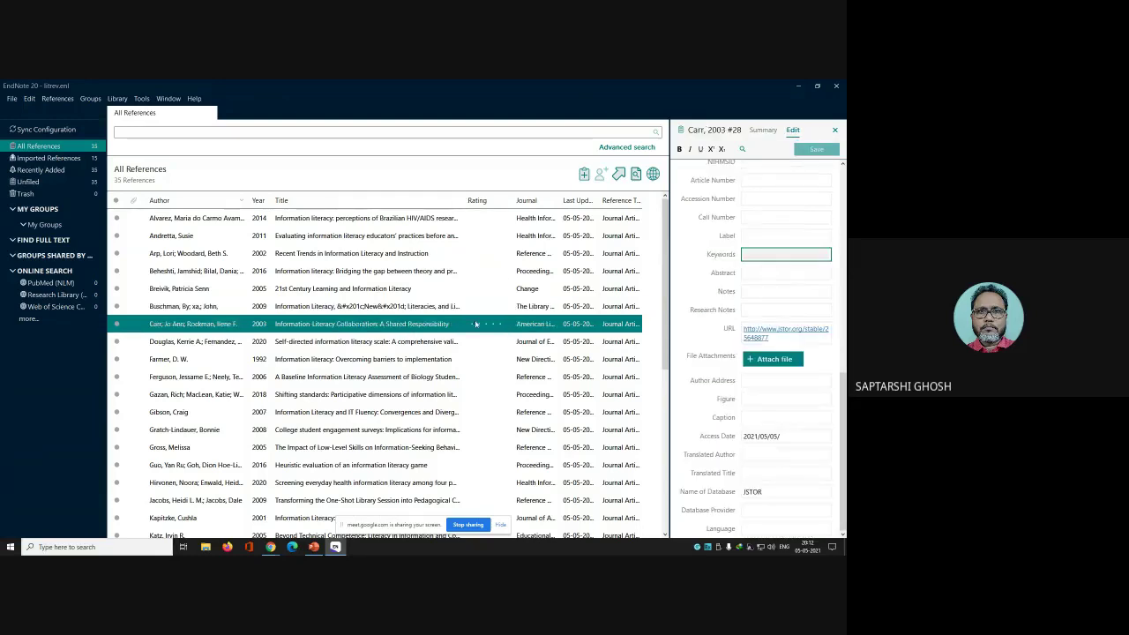
scroll(762, 352, up, 10)
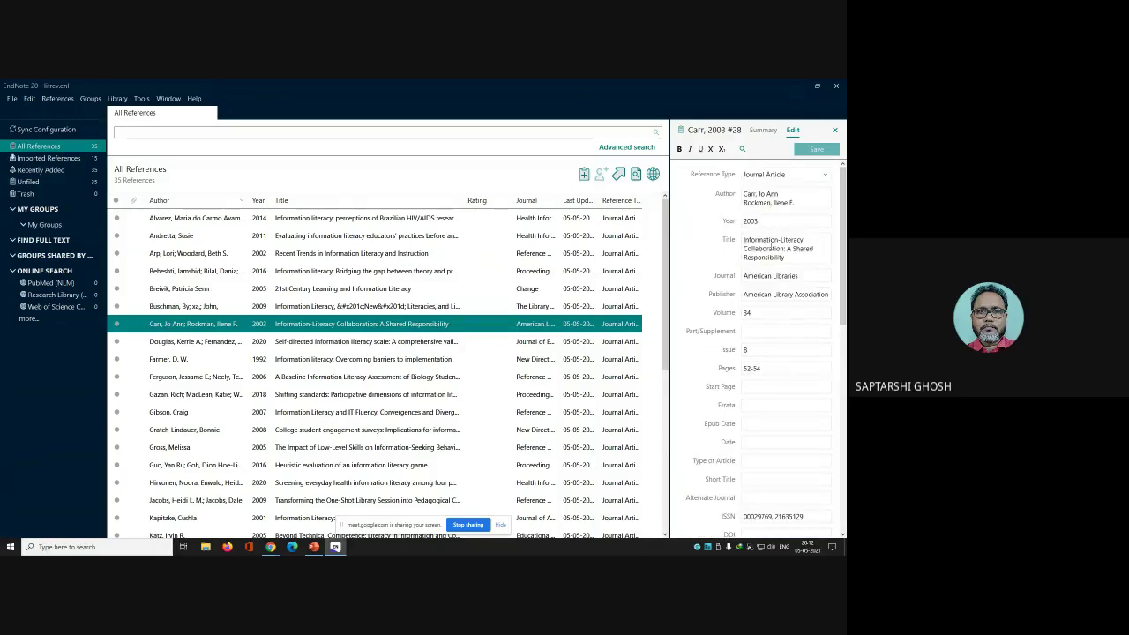
drag(841, 249, 837, 408)
click(765, 400)
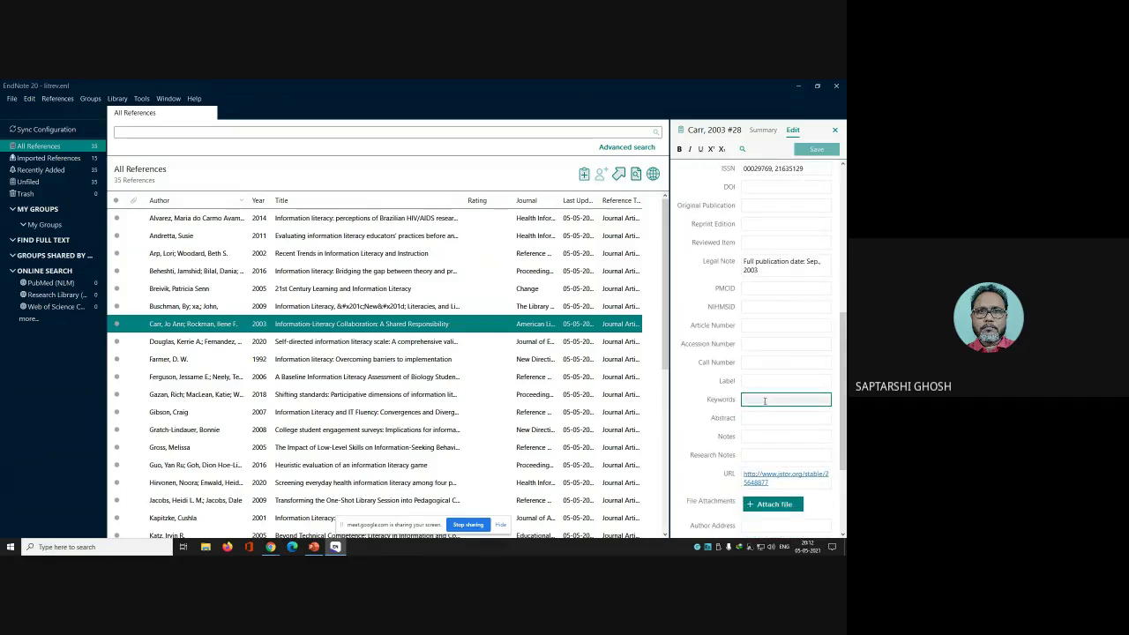
Step: Delete all keywords except "self-directed learning theory" from the 2020 "Self-directed information literacy scale" reference and save it
click(318, 347)
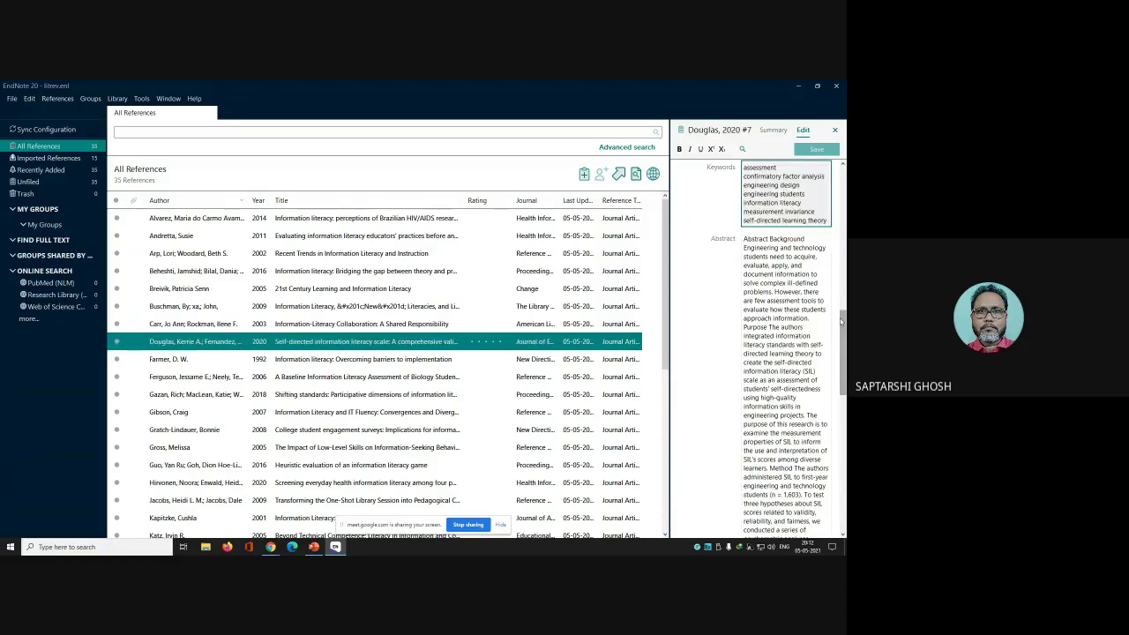
scroll(770, 269, up, 2)
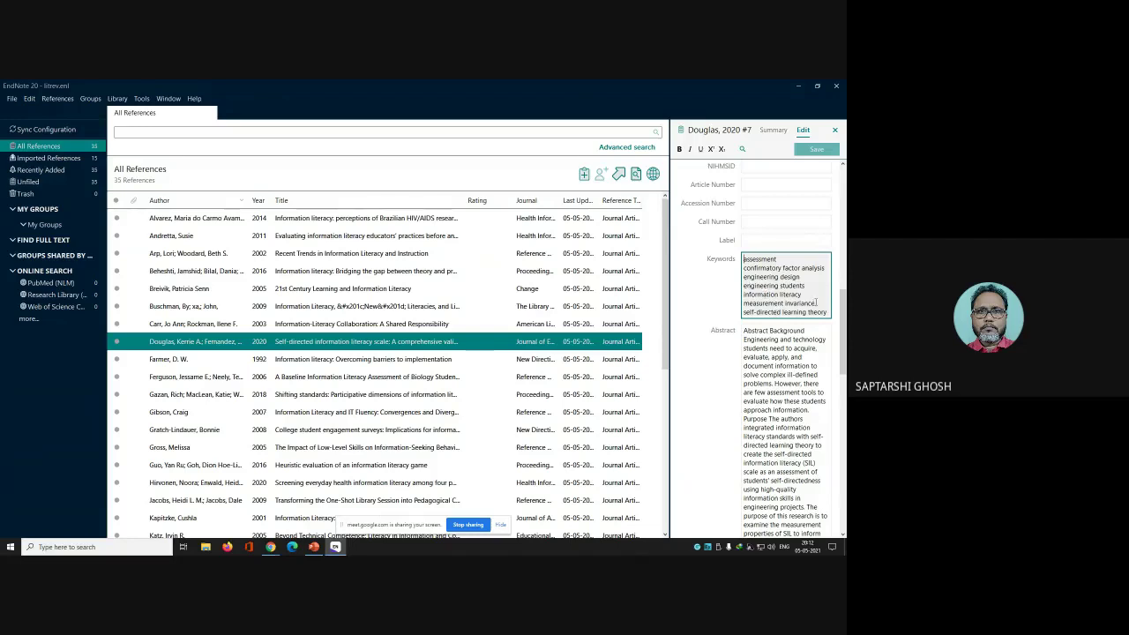
drag(817, 302, 739, 259)
key(BackSpace)
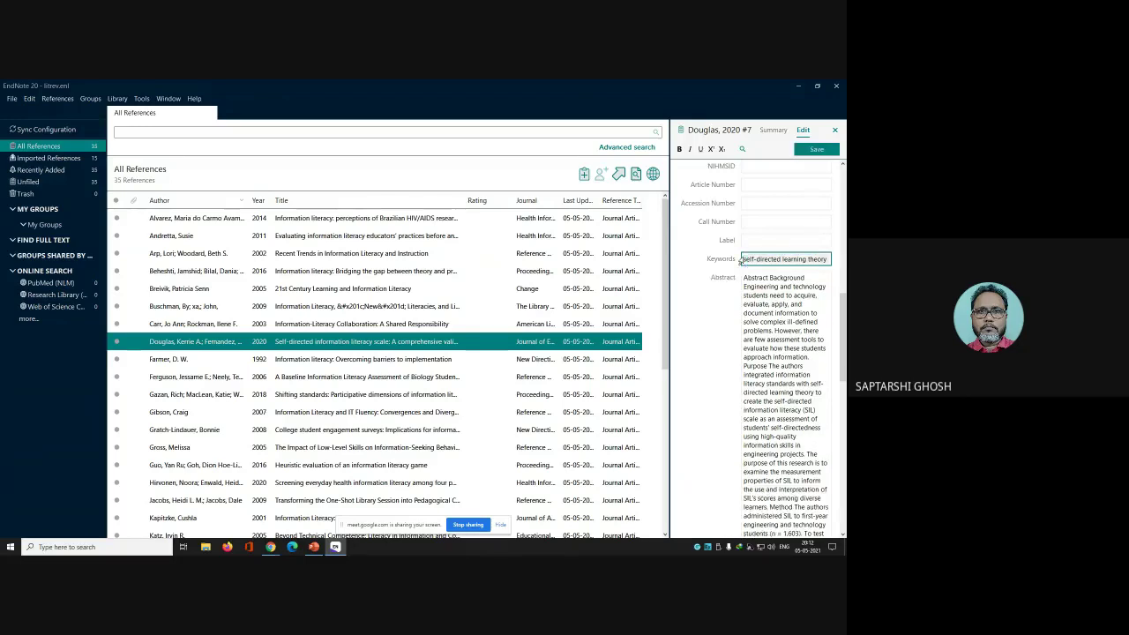
click(806, 150)
Step: Change the remaining keyword of the 2020 scale reference to "self-directed information literacy" and save it
drag(781, 259, 839, 253)
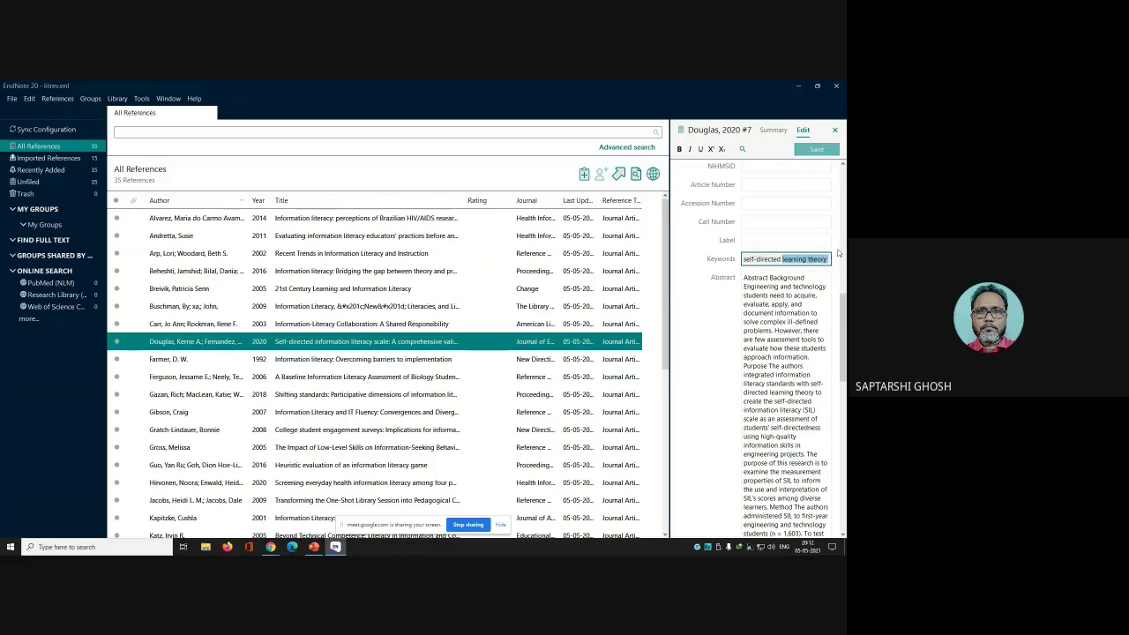
text(informa)
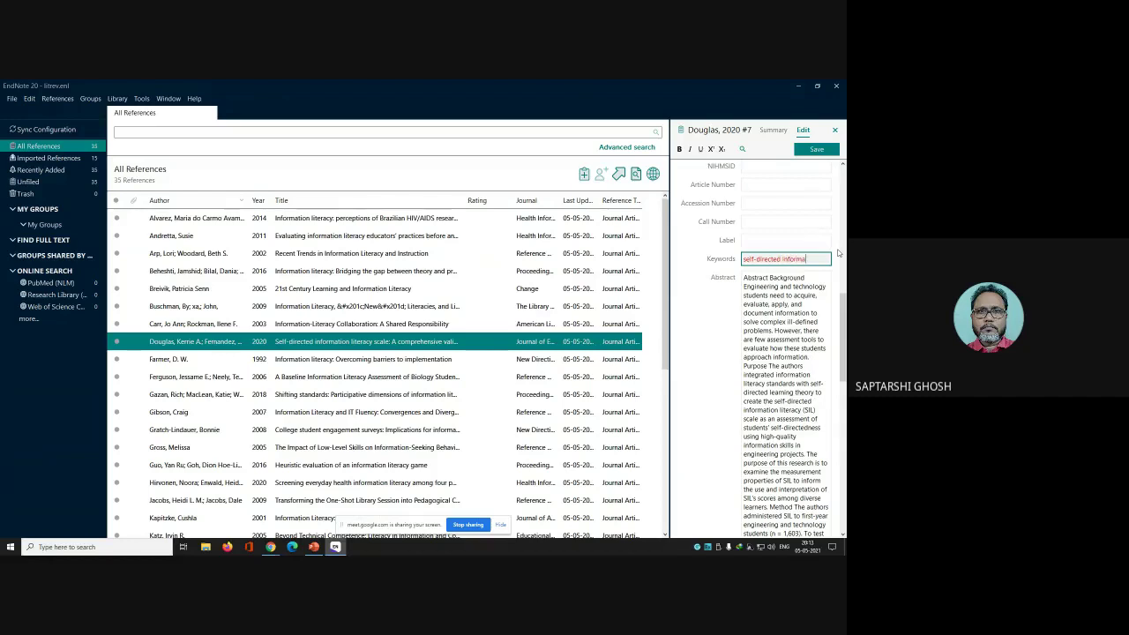
text(tion literacy)
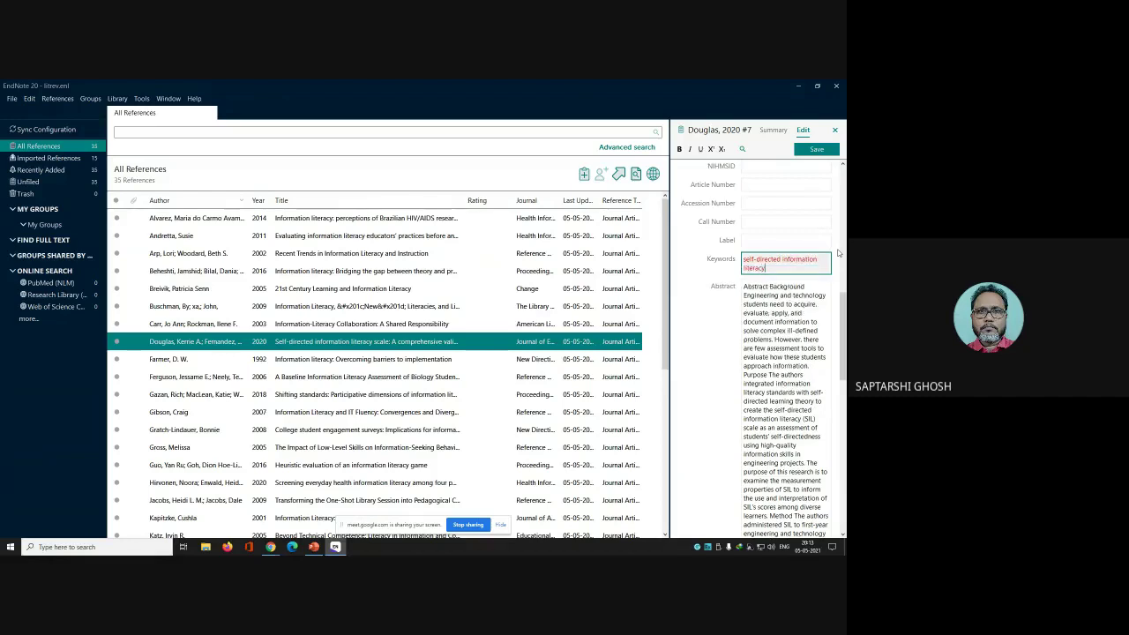
click(819, 150)
Step: Enter the keyword "information literacy-higher education" in the 1992 "Information literacy: Overcoming barriers to implementation" reference and save it
click(347, 359)
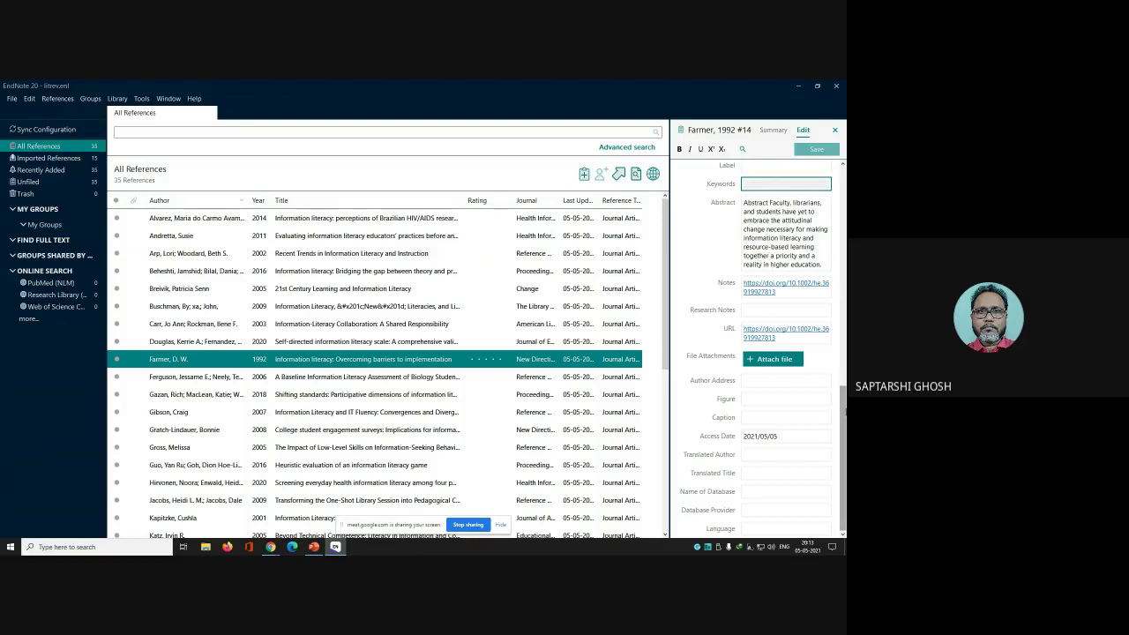
scroll(843, 421, up, 3)
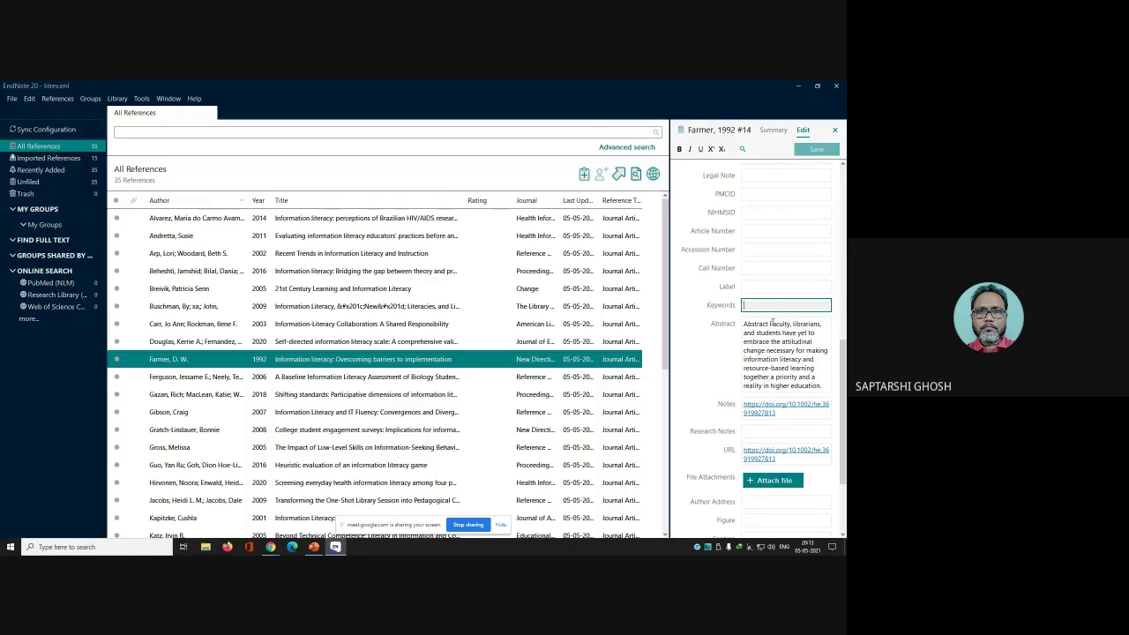
text(inf)
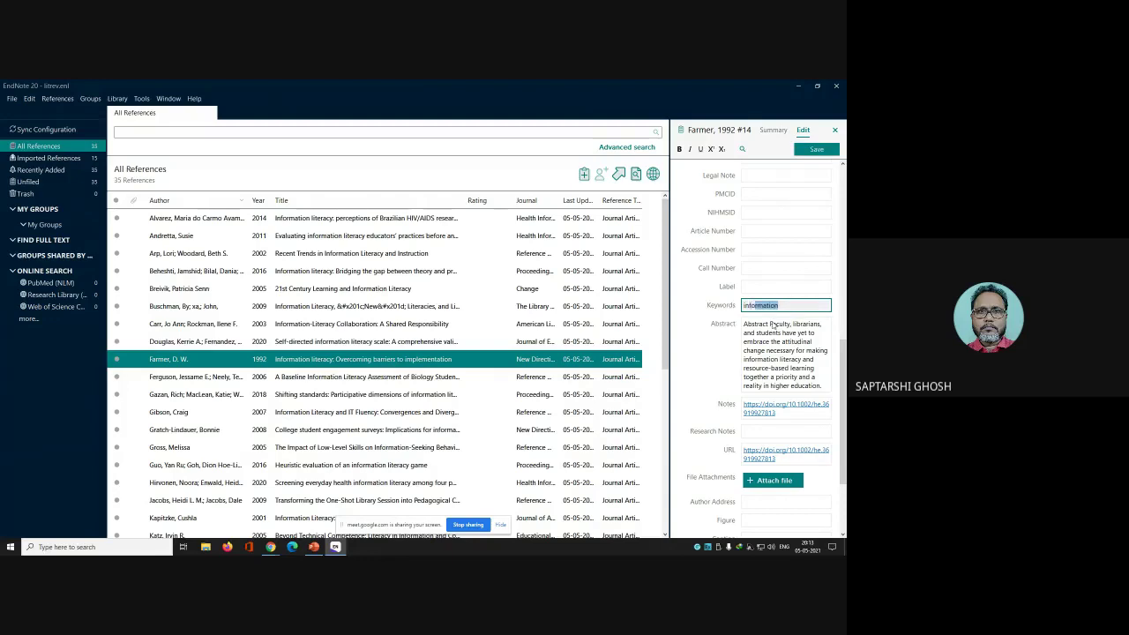
text(ormation literacy-higher education)
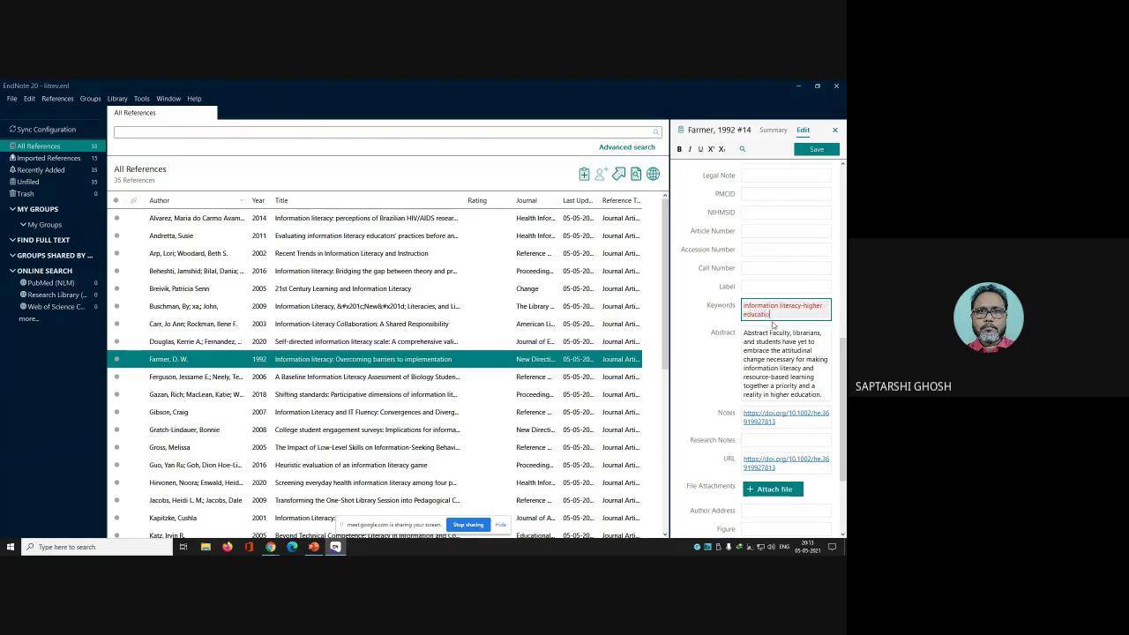
click(816, 149)
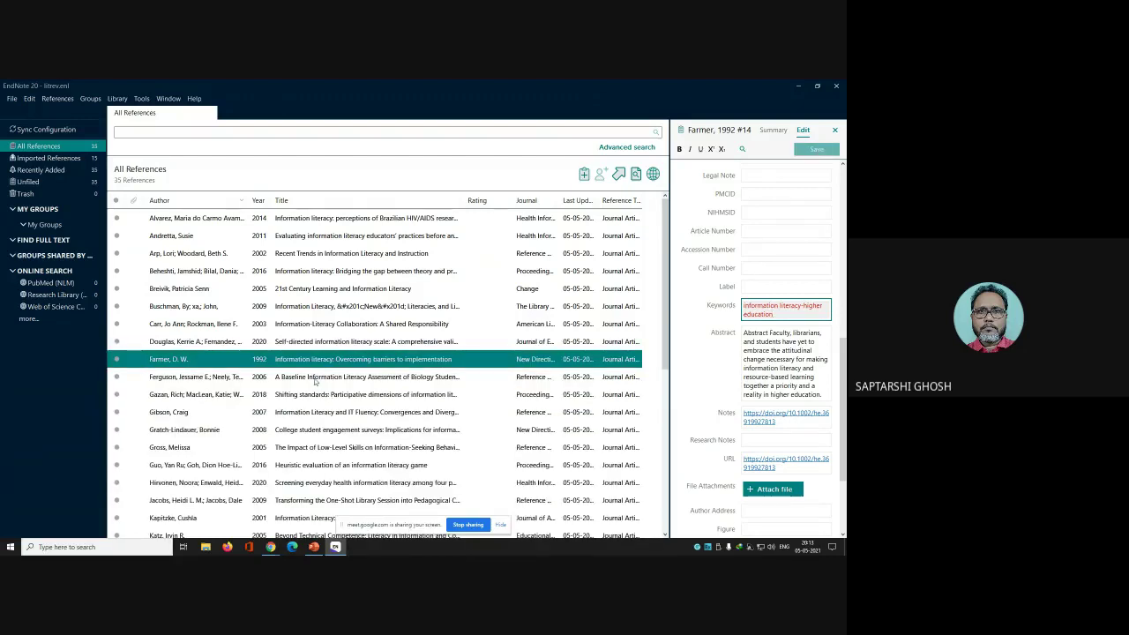
Step: Enter the keyword "Information Literacy-assessment" in the 2006 "A Baseline Information Literacy Assessment" reference and save it
click(315, 381)
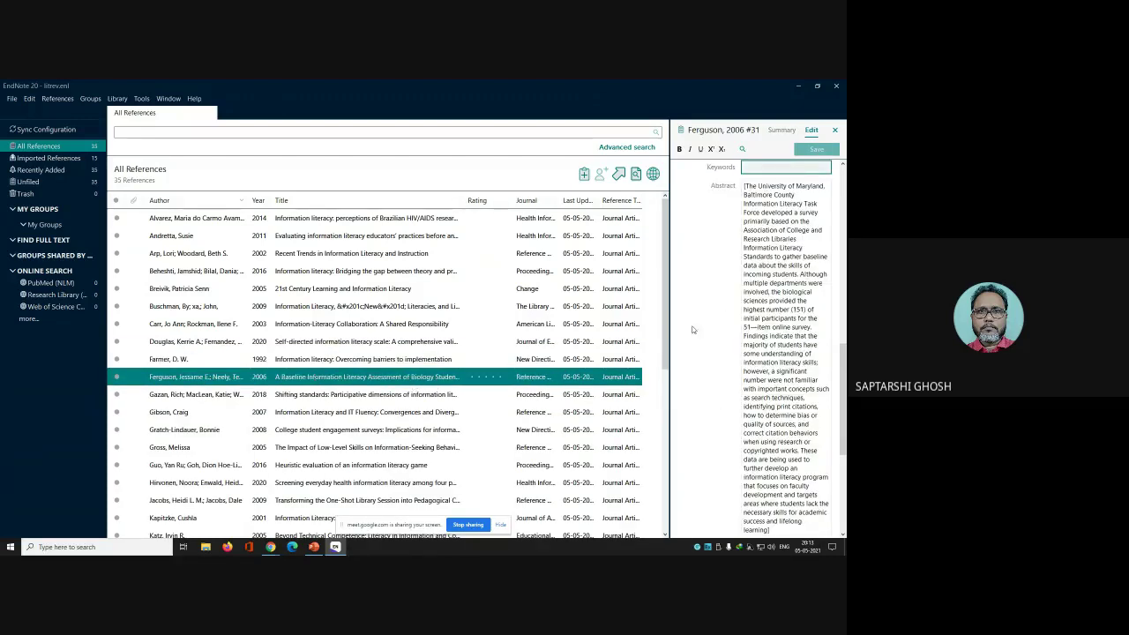
scroll(788, 347, up, 5)
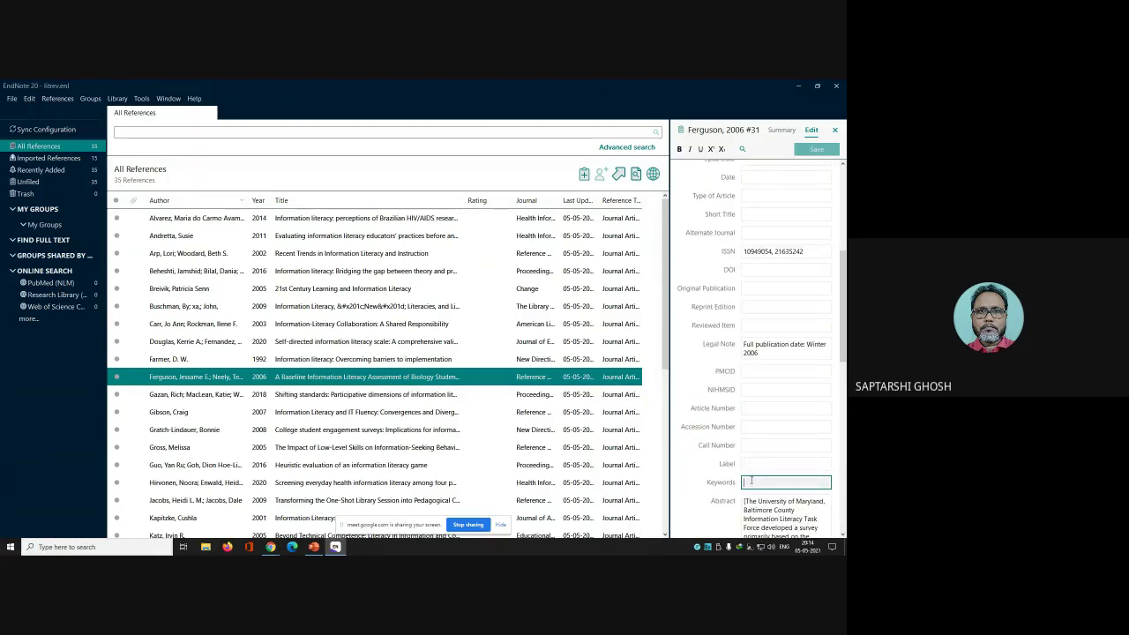
text(Inform)
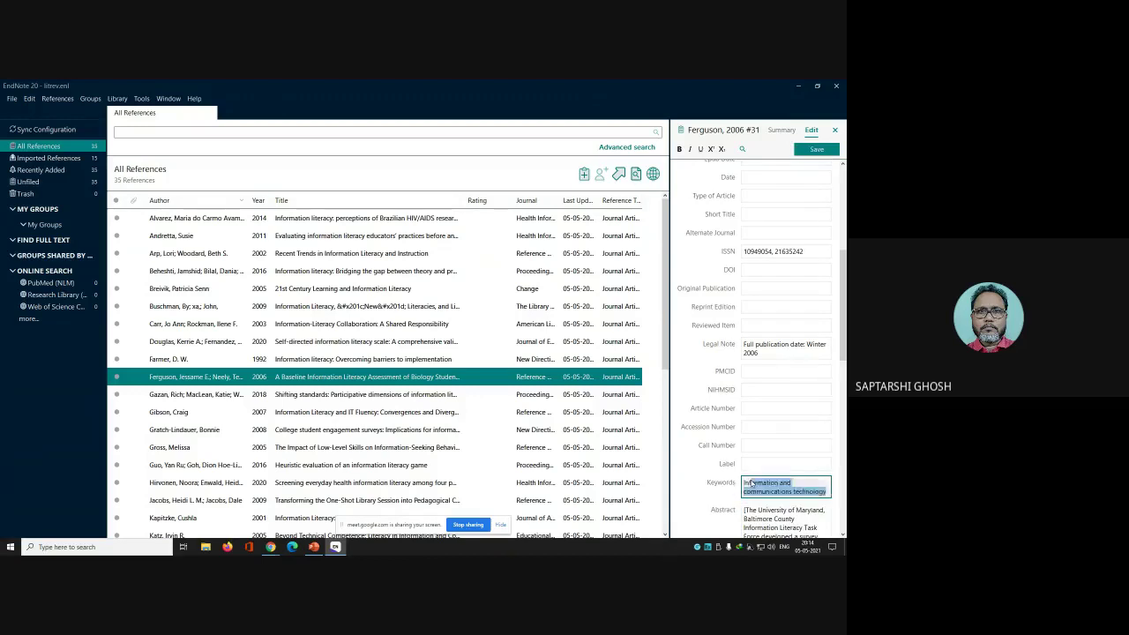
text(ation L)
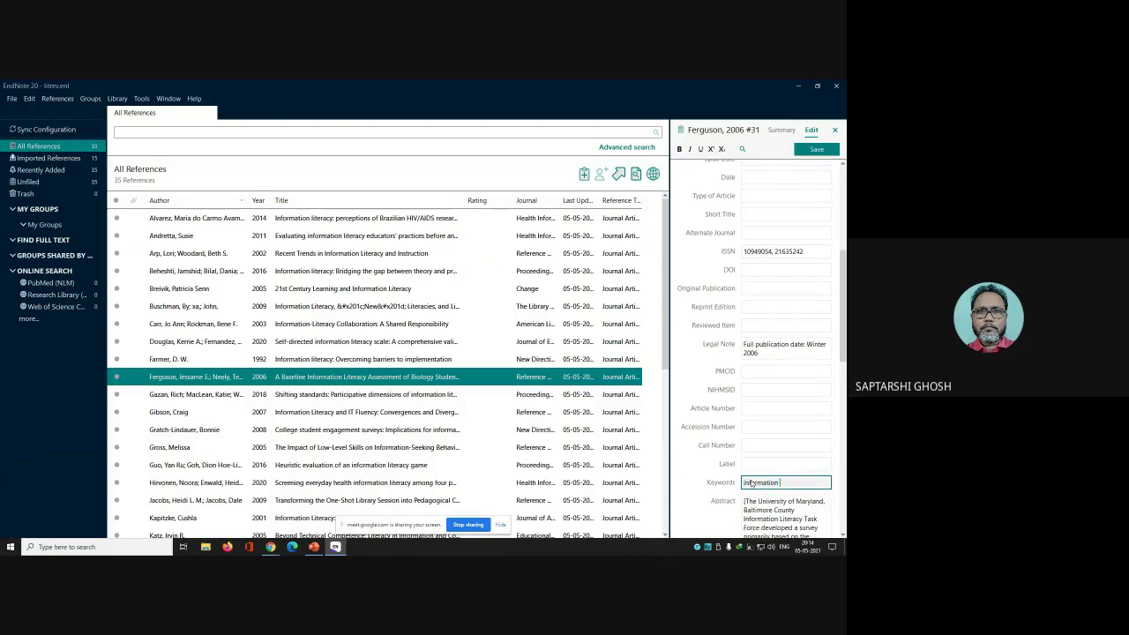
text(iteracy-)
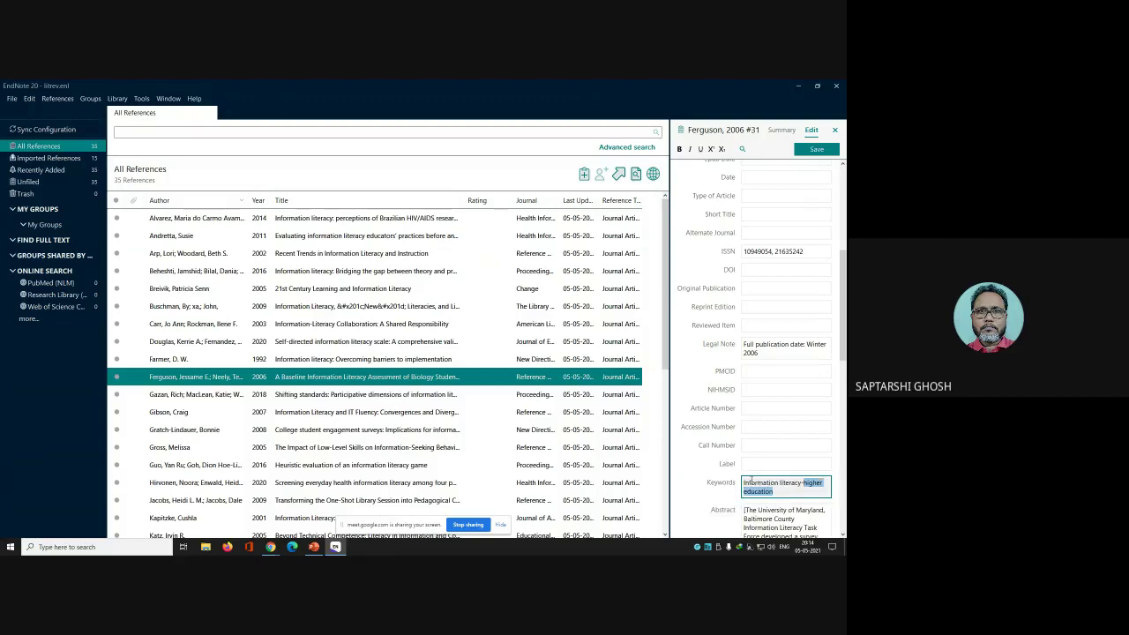
text(a)
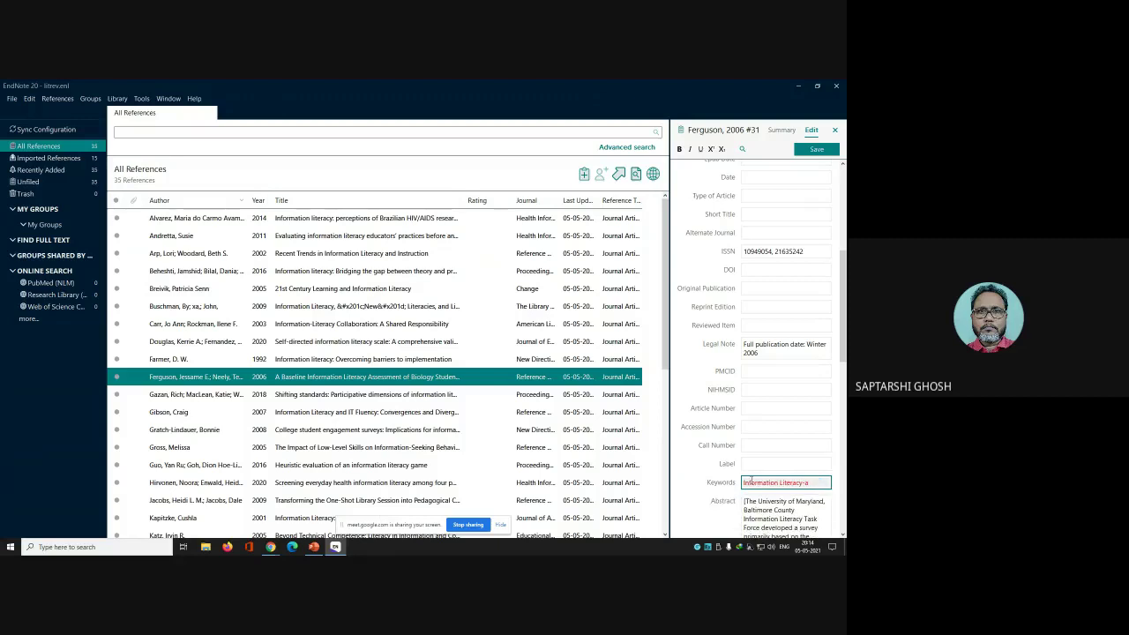
text(ssessment)
click(820, 150)
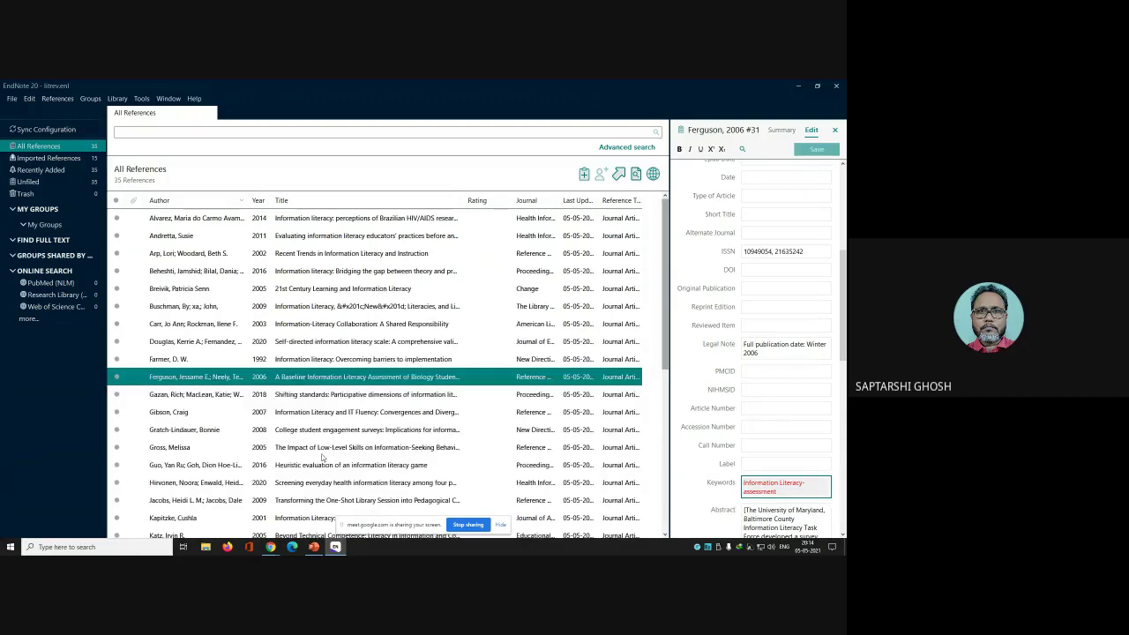
Step: Replace the keywords of the 2018 "Shifting standards: Participatory dimensions" reference with "Information literacy-collaboration" and save it
click(375, 396)
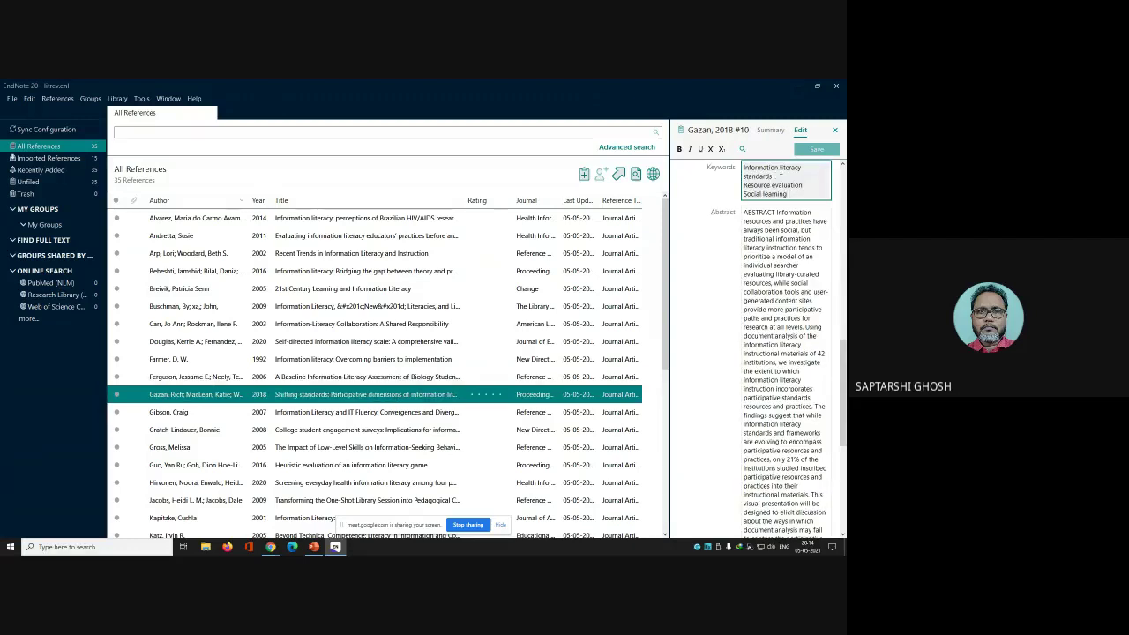
scroll(826, 314, up, 1)
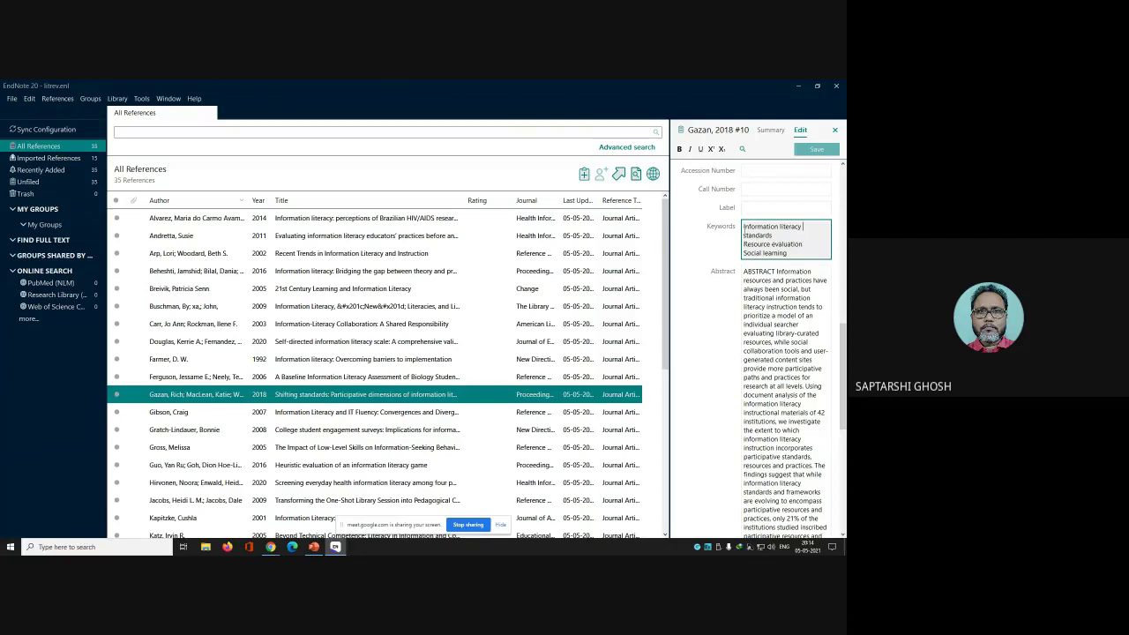
drag(744, 231, 795, 256)
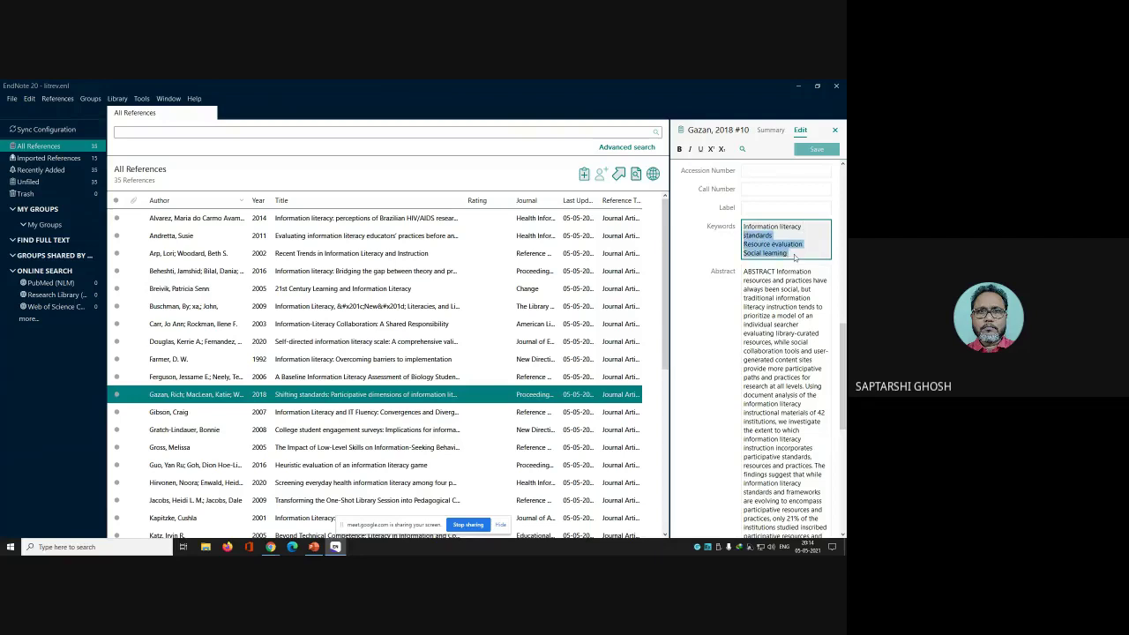
key(BackSpace)
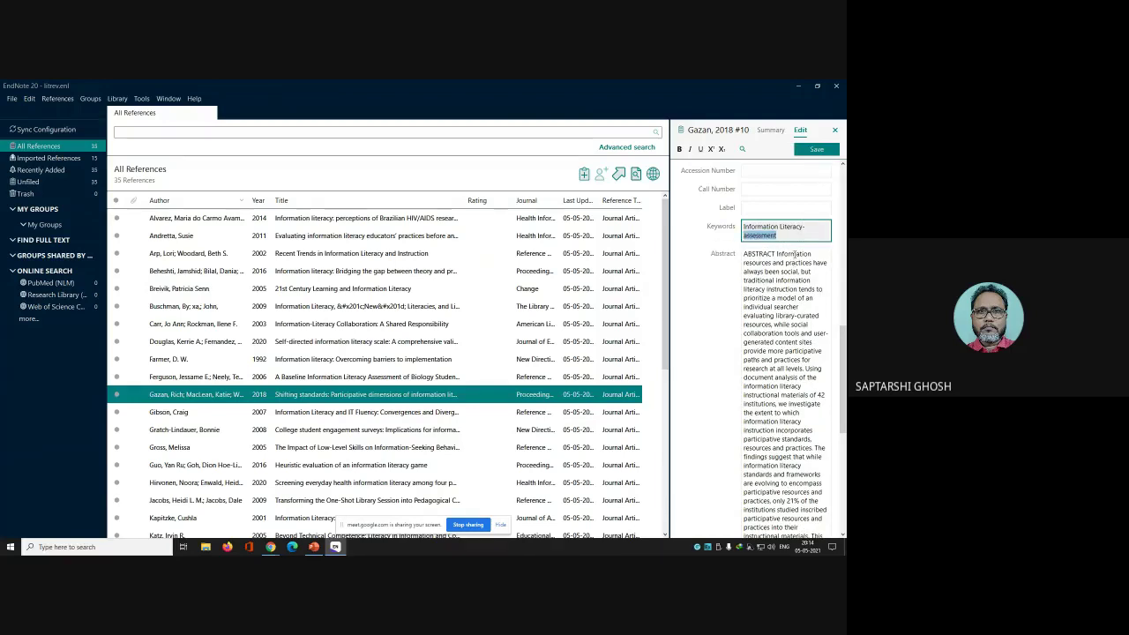
text(c)
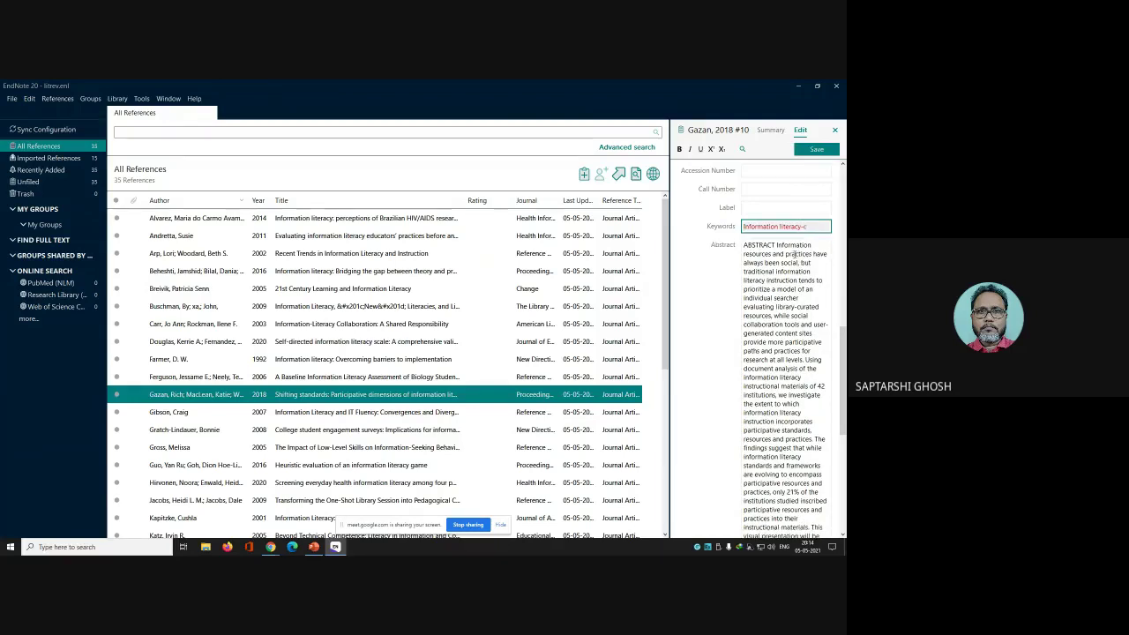
text(ollabor)
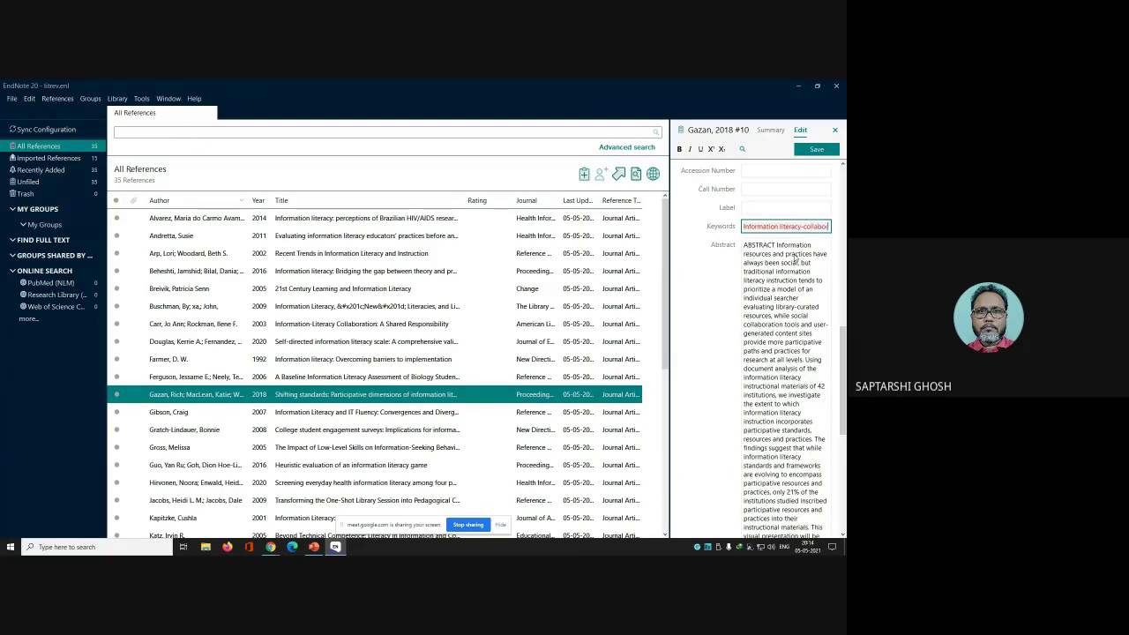
text(ation)
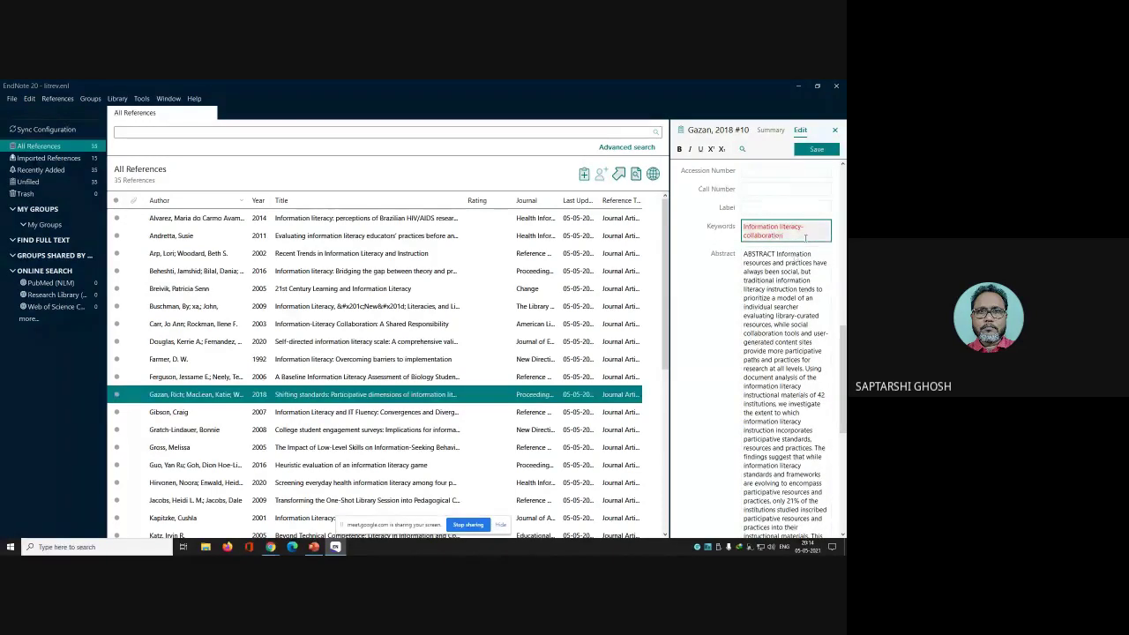
click(816, 149)
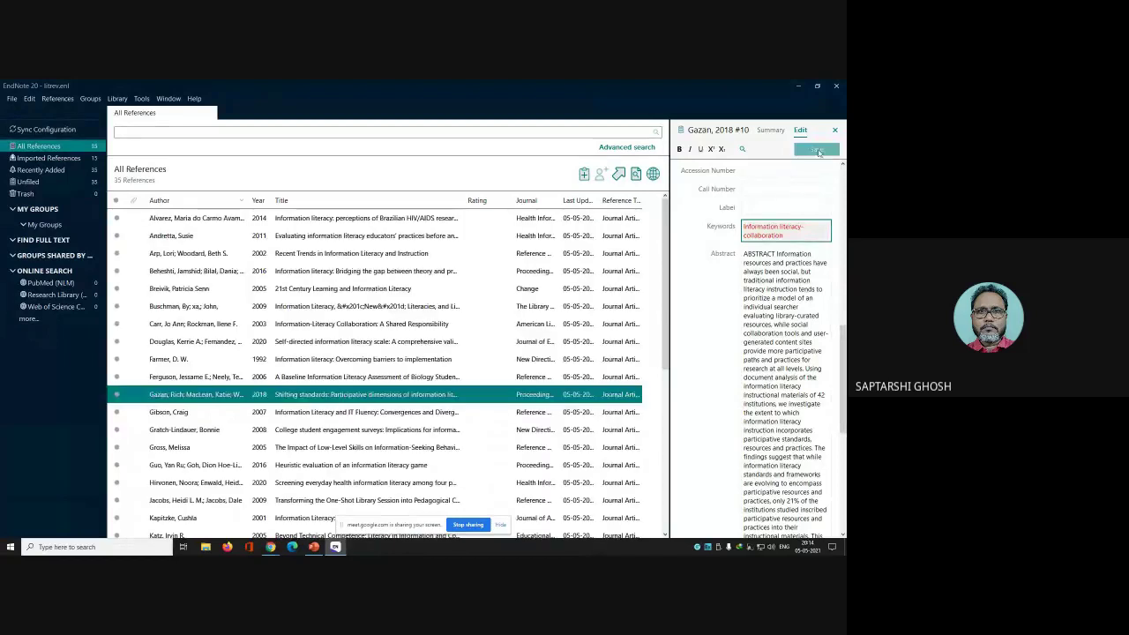
Step: Enter the keyword "Information literacy-ICT" in the 2007 "Information Literacy and IT Fluency" reference and save it
click(336, 417)
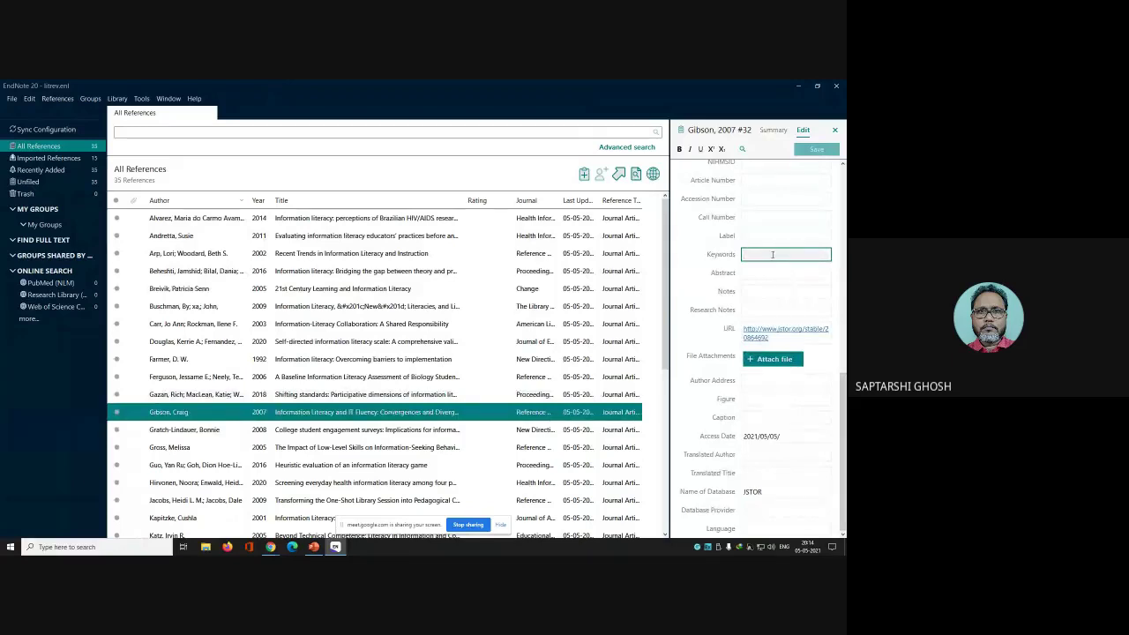
text(Information and communications technology)
key(ctrl+a)
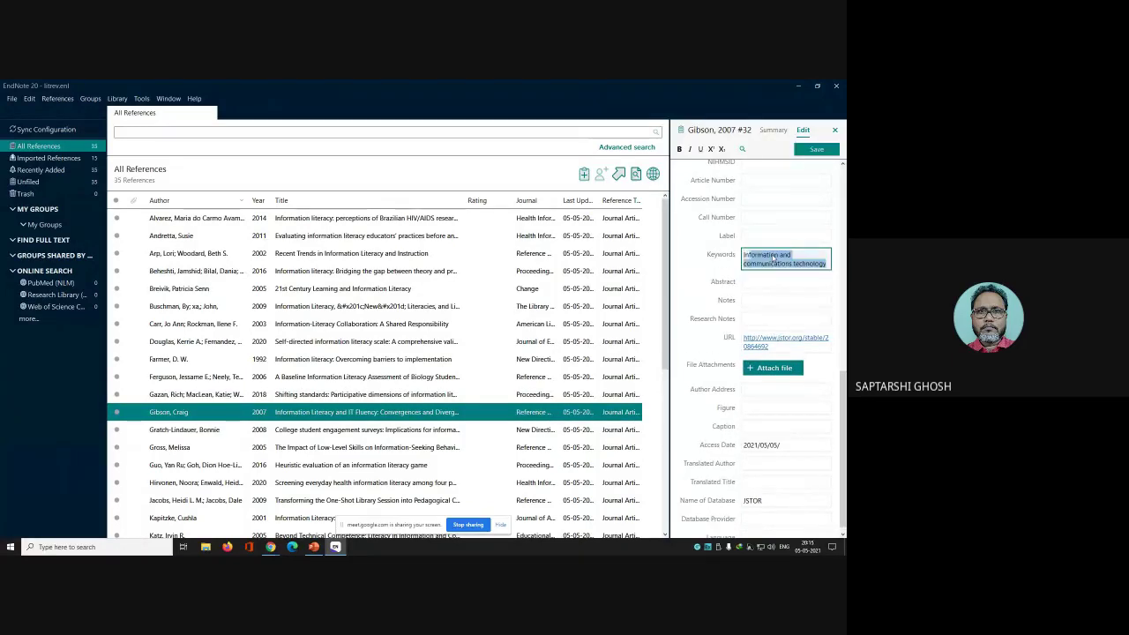
text(tion)
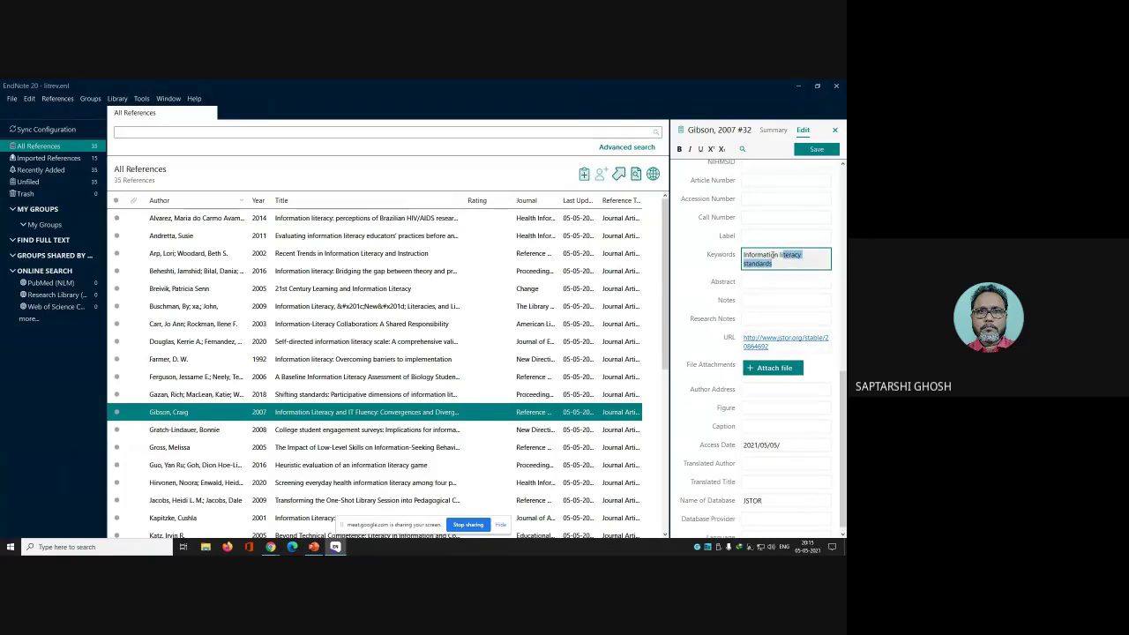
text( l)
click(809, 262)
click(805, 254)
text(-)
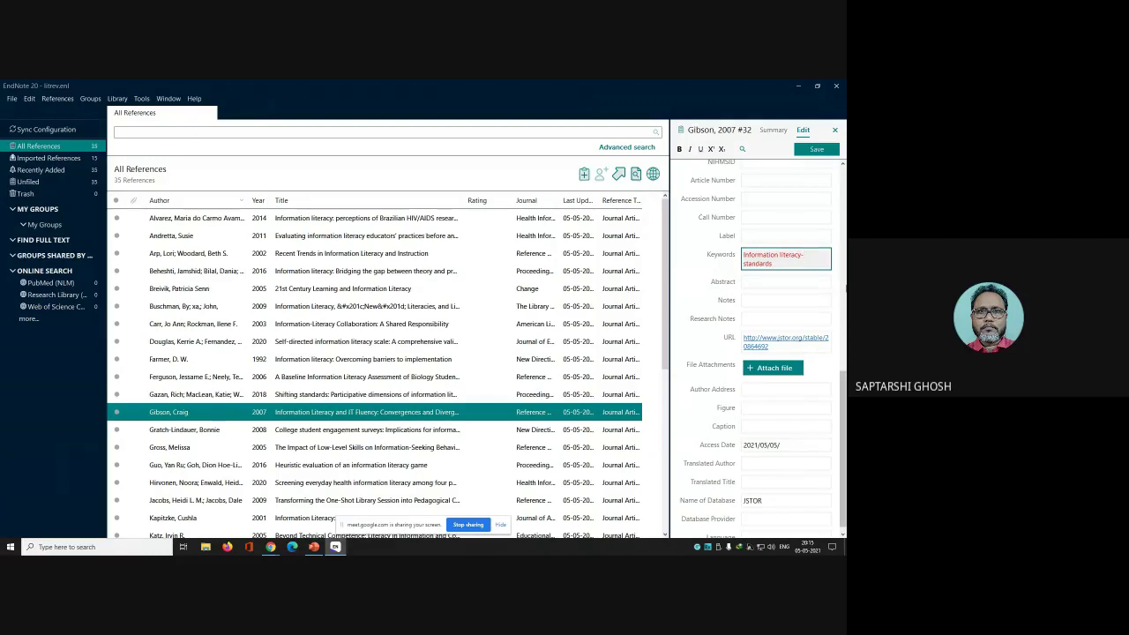
text(ICT)
drag(774, 264, 743, 267)
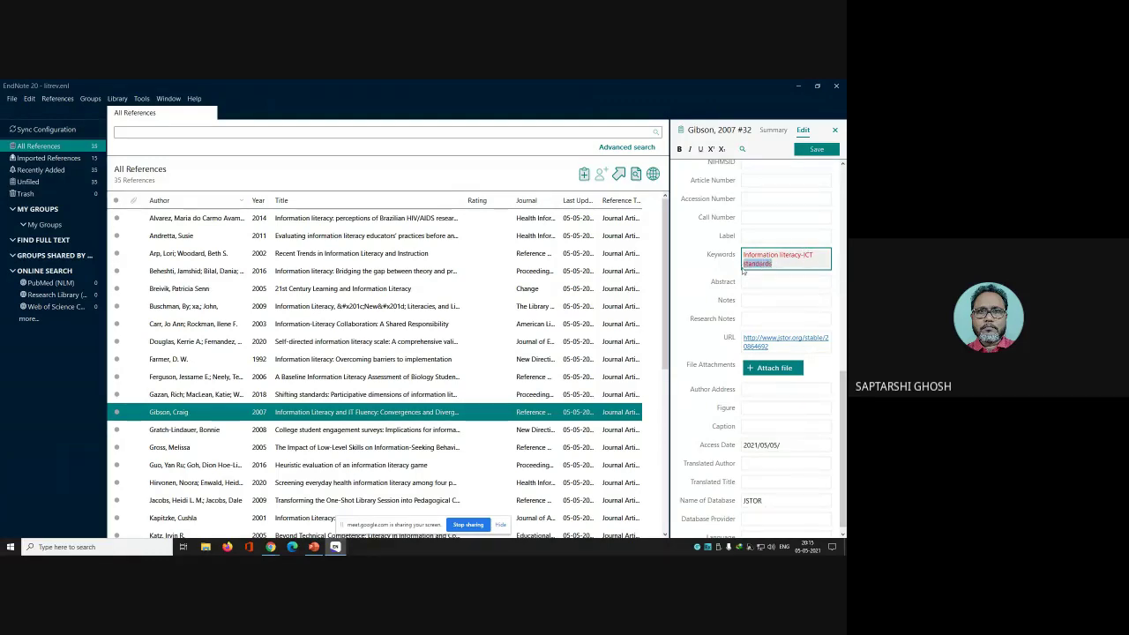
key(BackSpace)
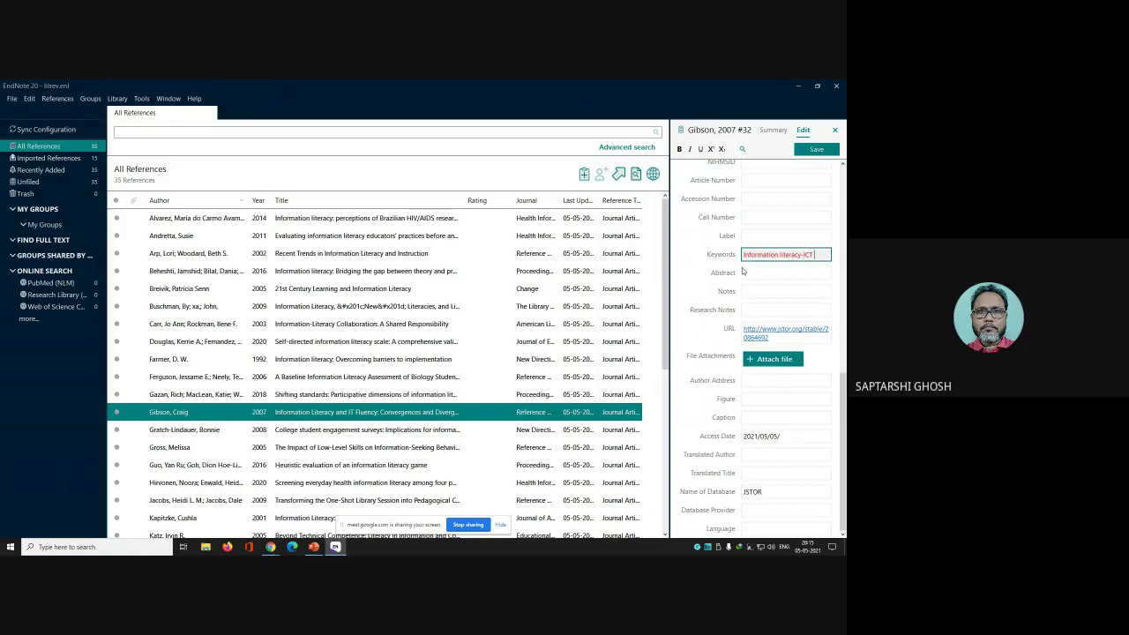
click(813, 149)
Step: Enter the keyword "information literacy-behaviour" in the 2008 "College student engagement surveys" reference and save it
click(397, 431)
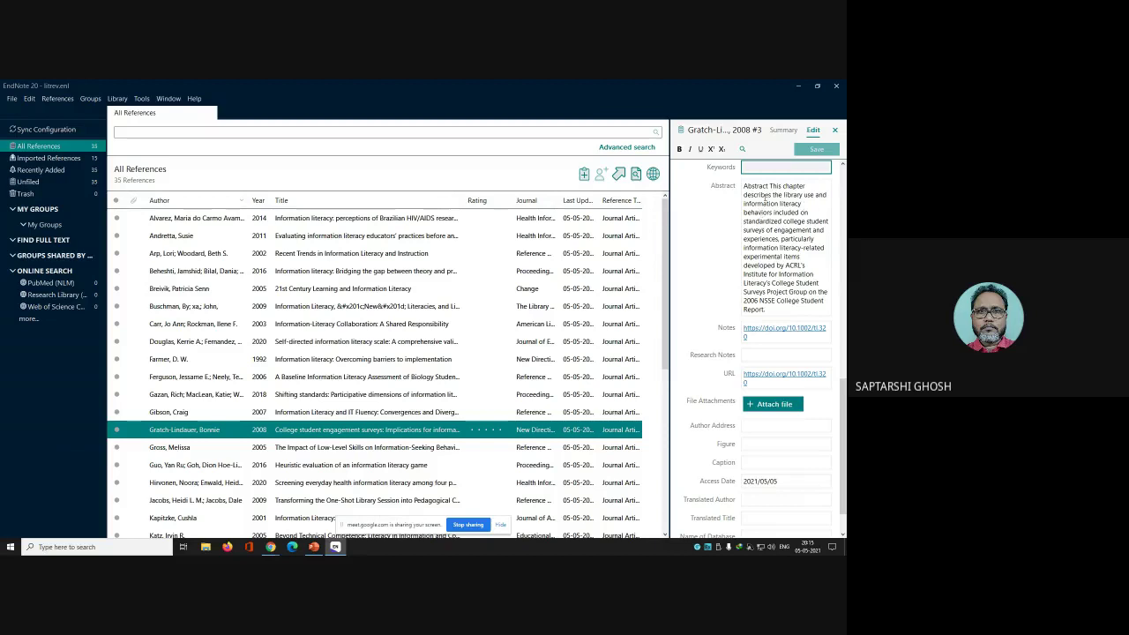
scroll(809, 333, up, 3)
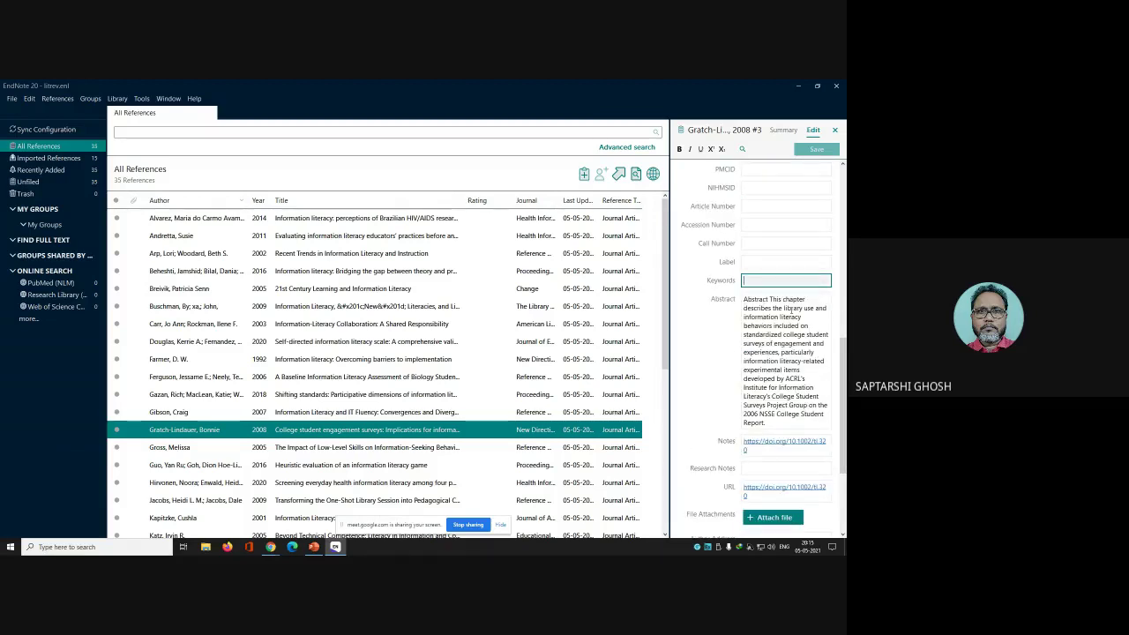
text(information )
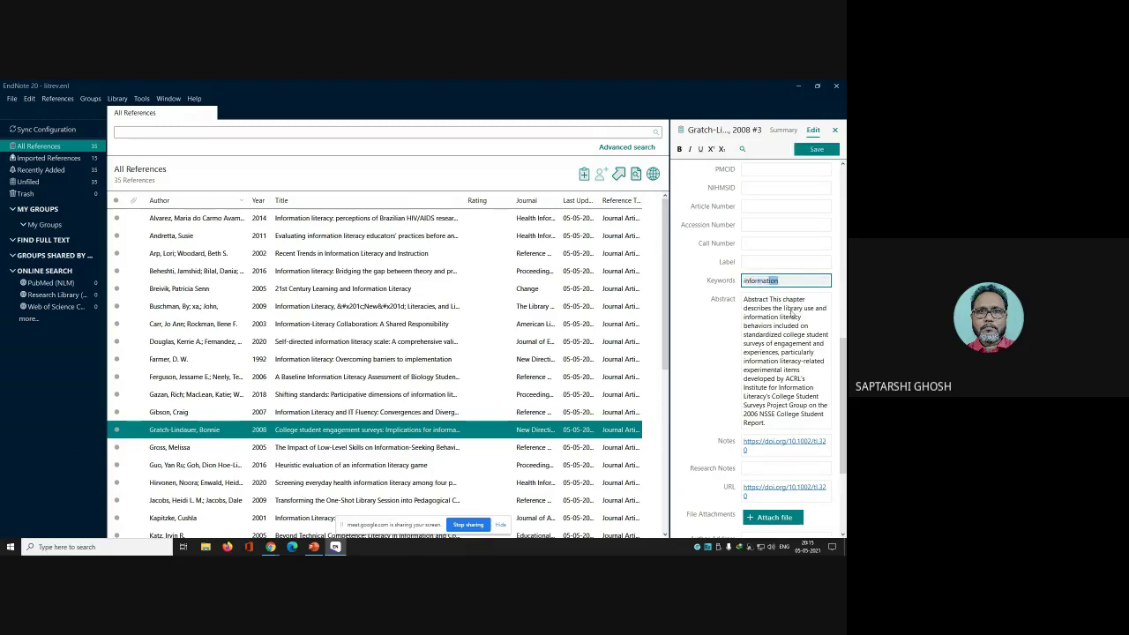
text(l)
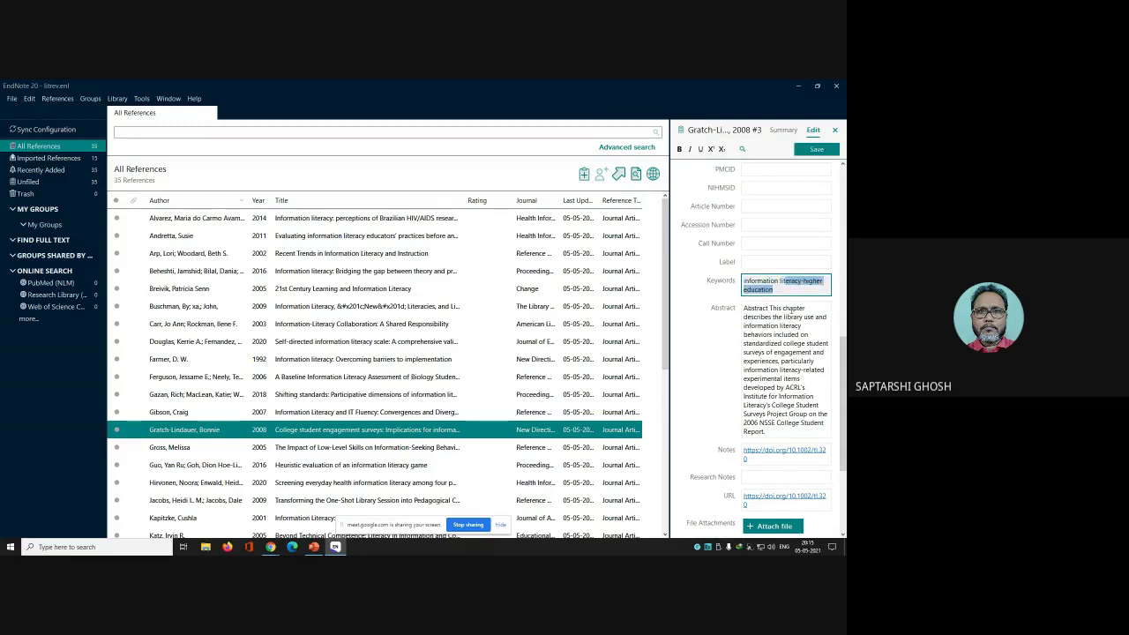
text(iteracy)
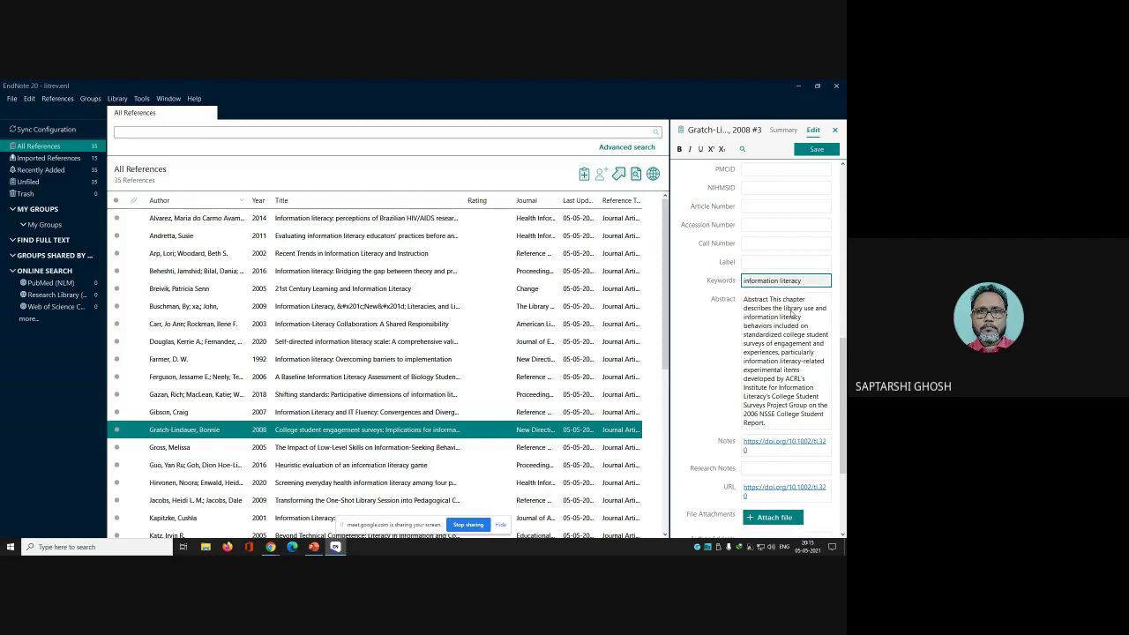
key(BackSpace)
text(-behaviour)
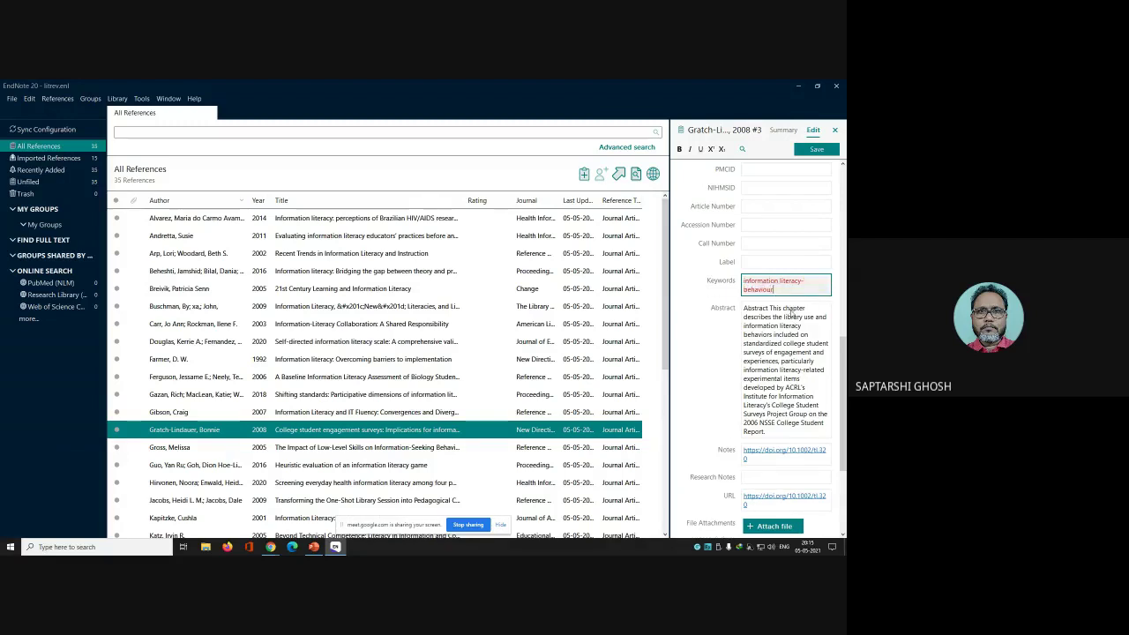
click(817, 149)
Step: Generate a subject bibliography of the library based on the Keywords field, including all subject terms
click(141, 98)
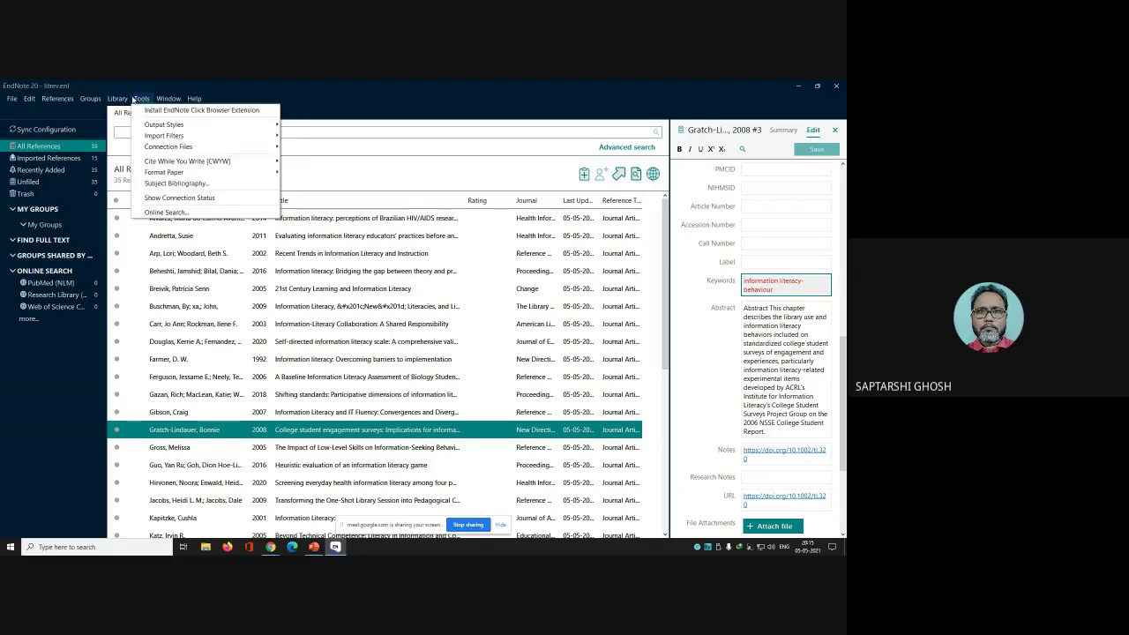
click(177, 183)
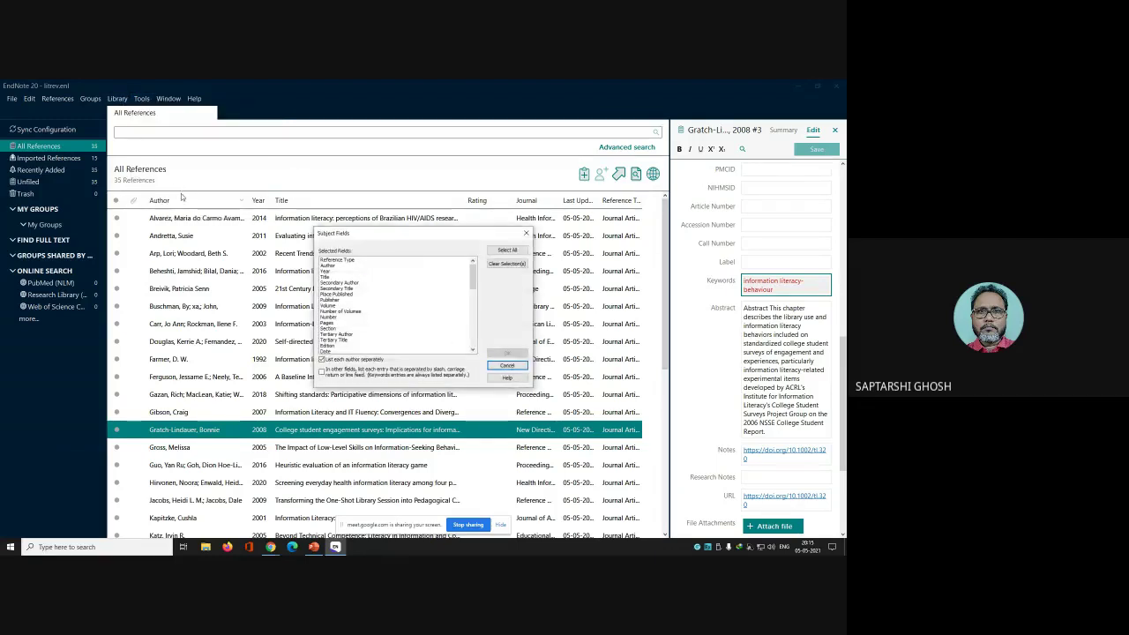
drag(473, 268, 473, 322)
click(340, 329)
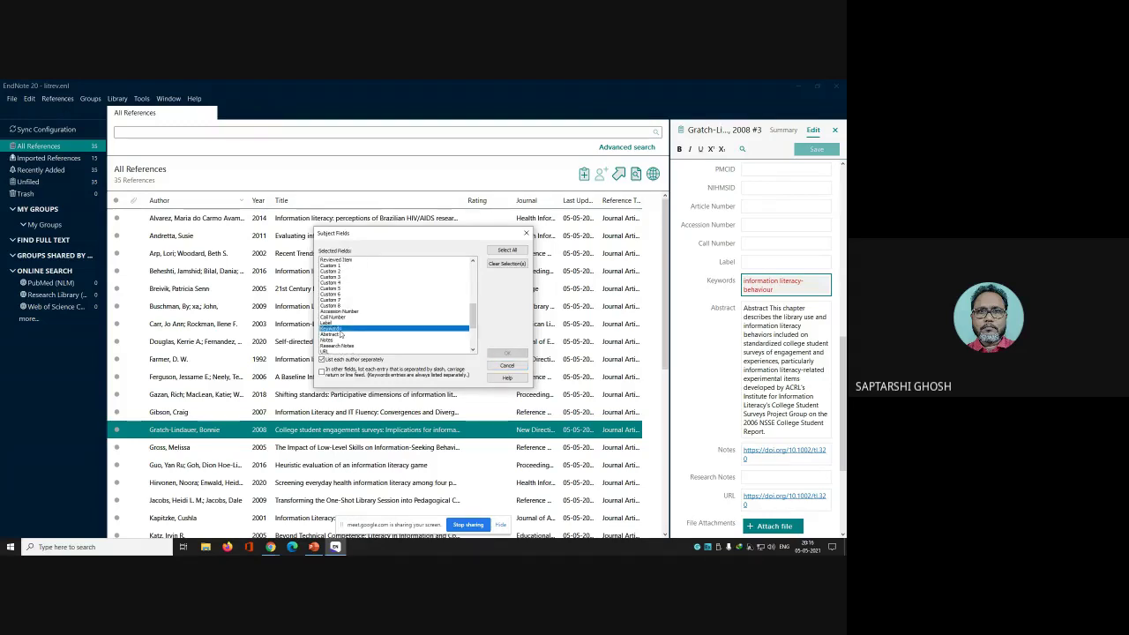
click(509, 354)
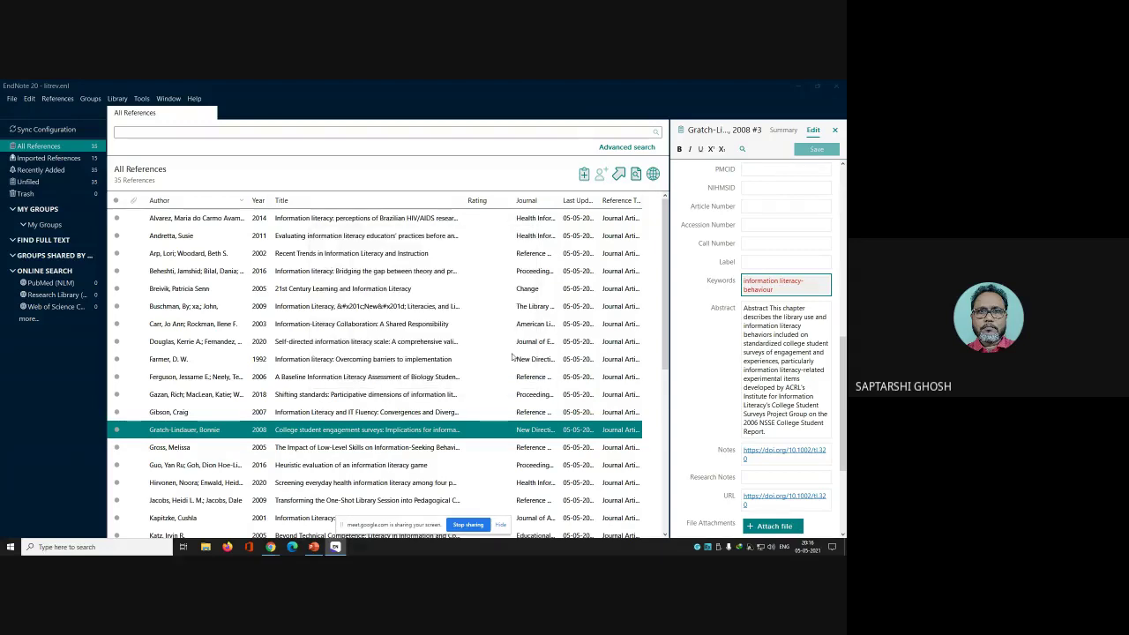
mouse_move(483, 263)
mouse_down()
mouse_move(489, 348)
mouse_move(485, 265)
mouse_up()
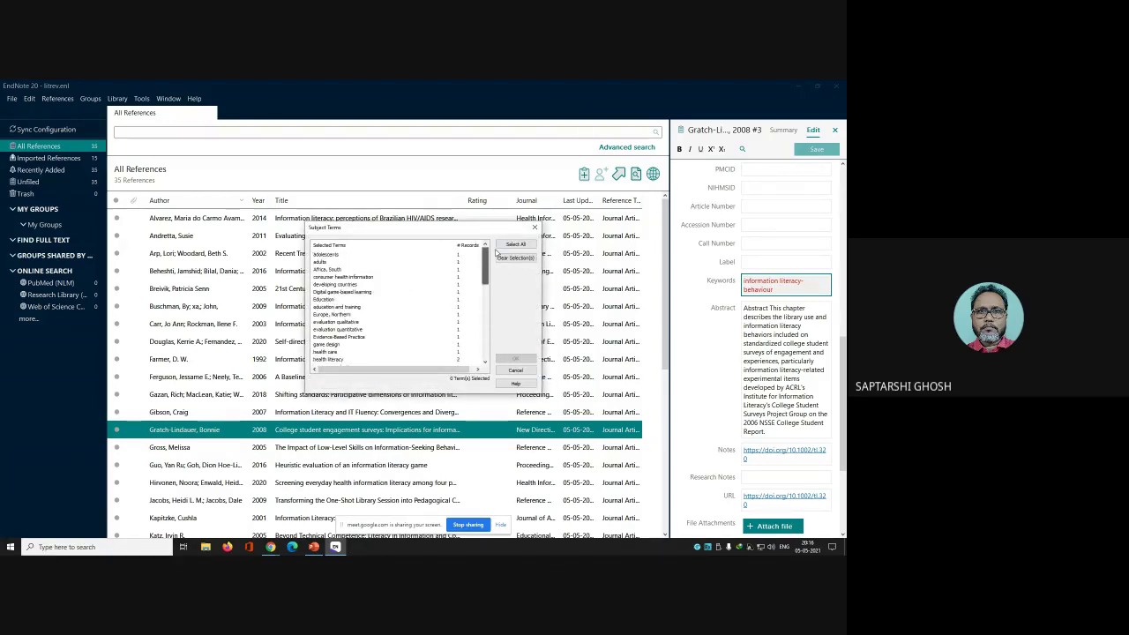
click(523, 244)
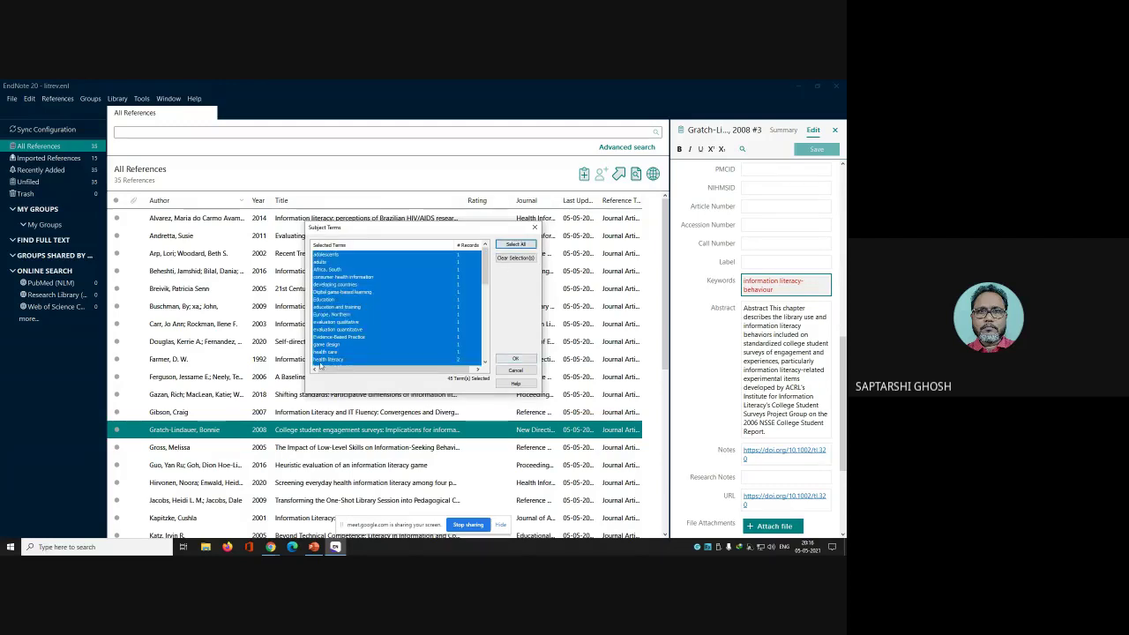
click(517, 360)
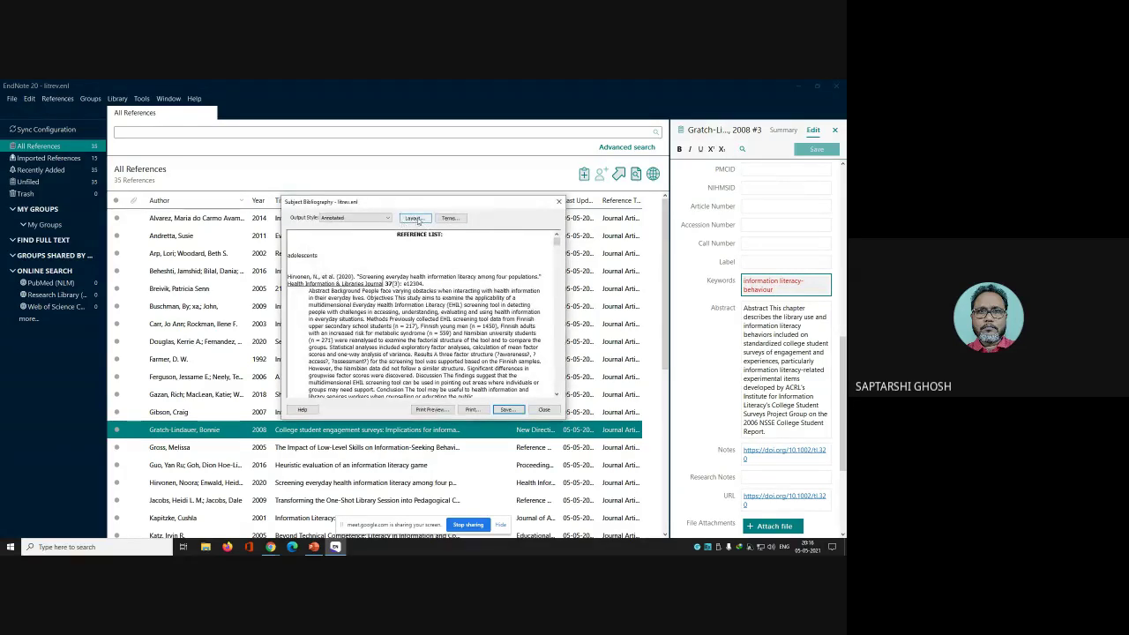
Step: Enable Recycle Numbering and set the default font size to 12 in the subject bibliography's layout setup
click(415, 218)
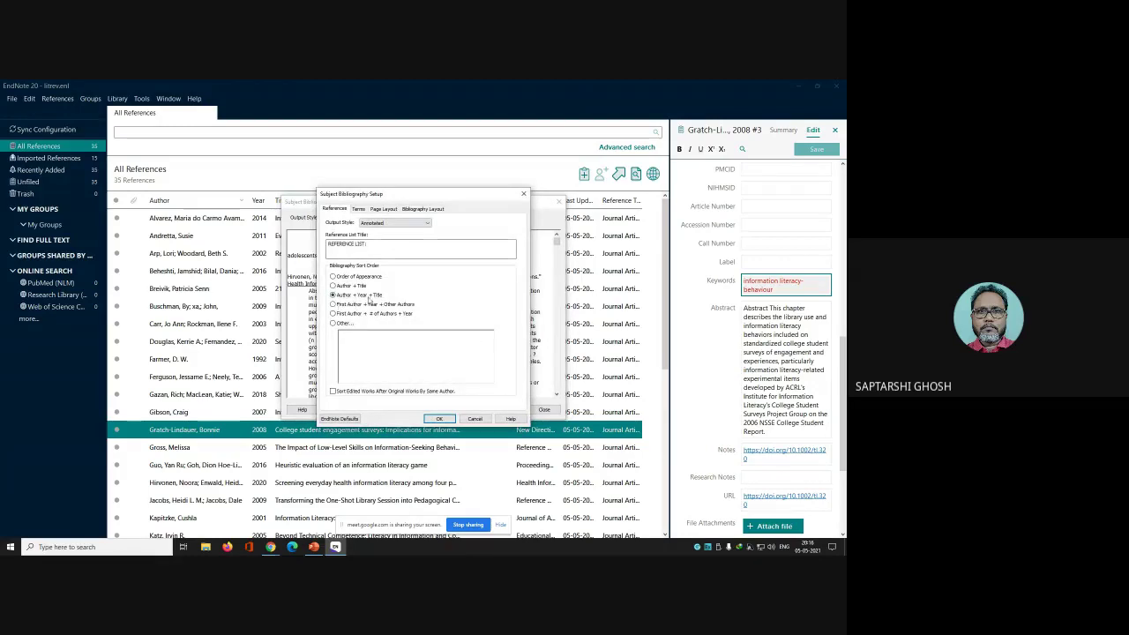
click(359, 209)
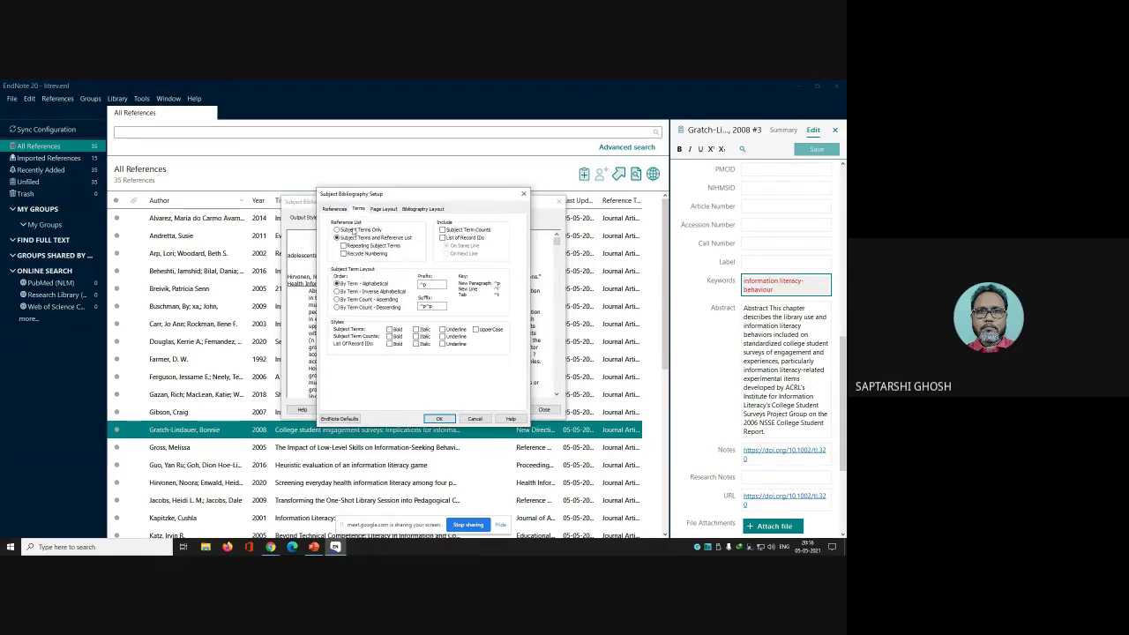
click(343, 253)
click(385, 209)
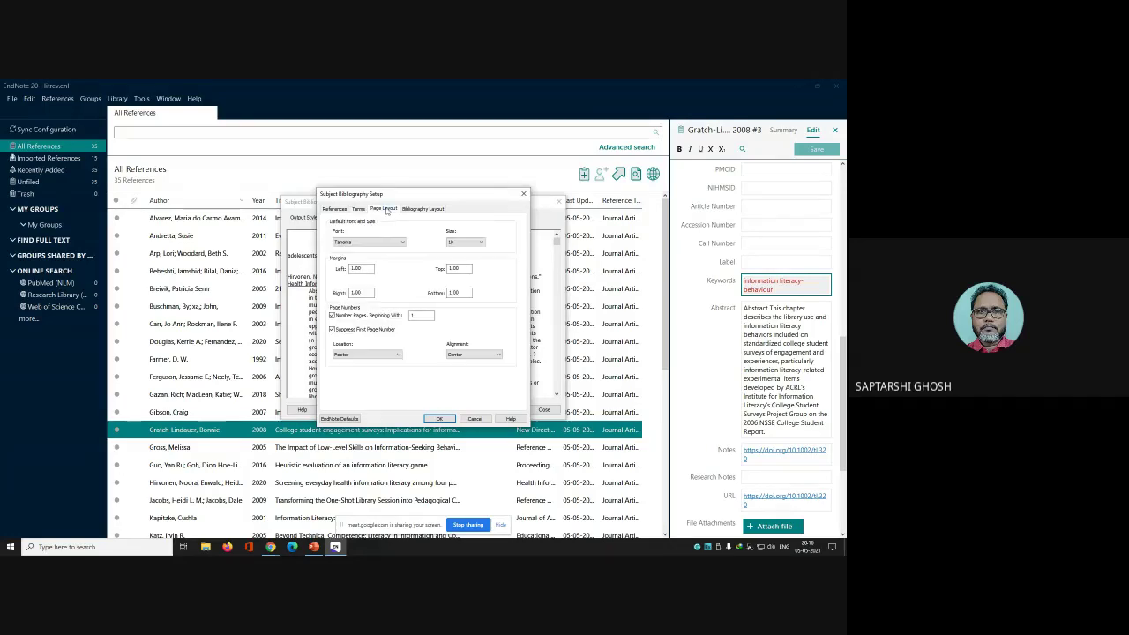
click(461, 242)
click(459, 267)
click(420, 210)
click(334, 208)
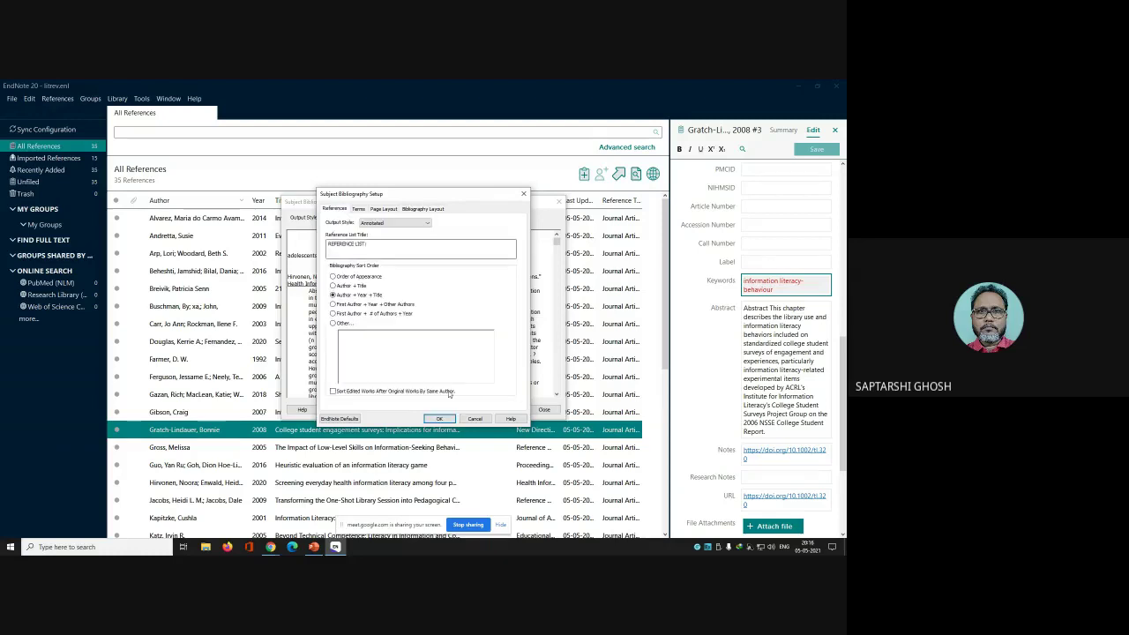
click(438, 419)
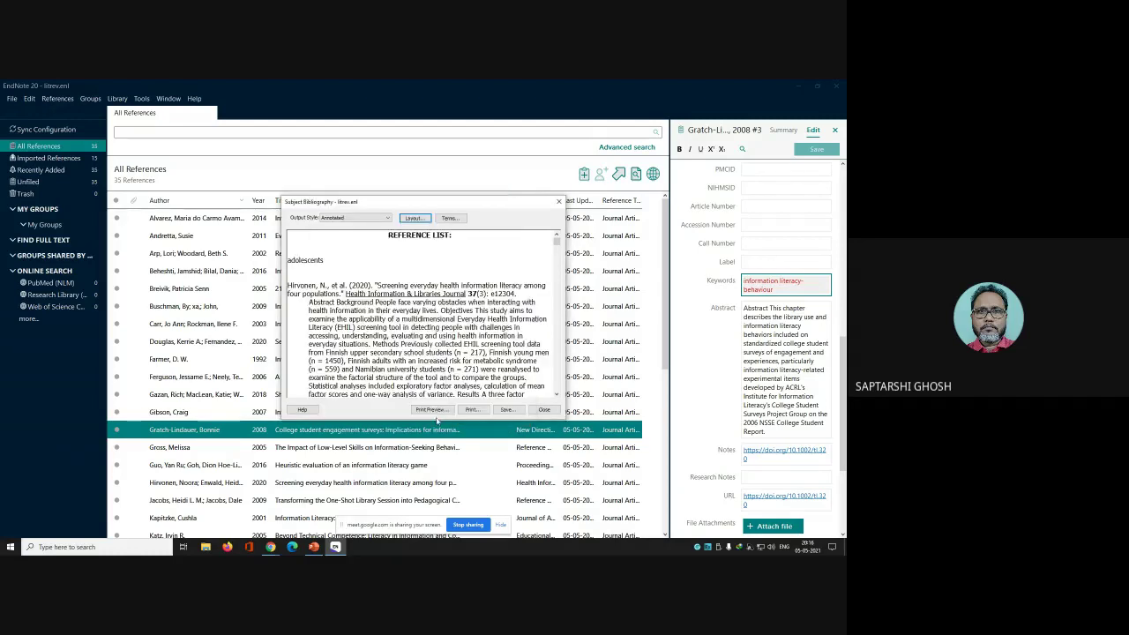
Step: Examine the subject terms and their references page by page in the bibliography's print preview, up to page 15
click(431, 409)
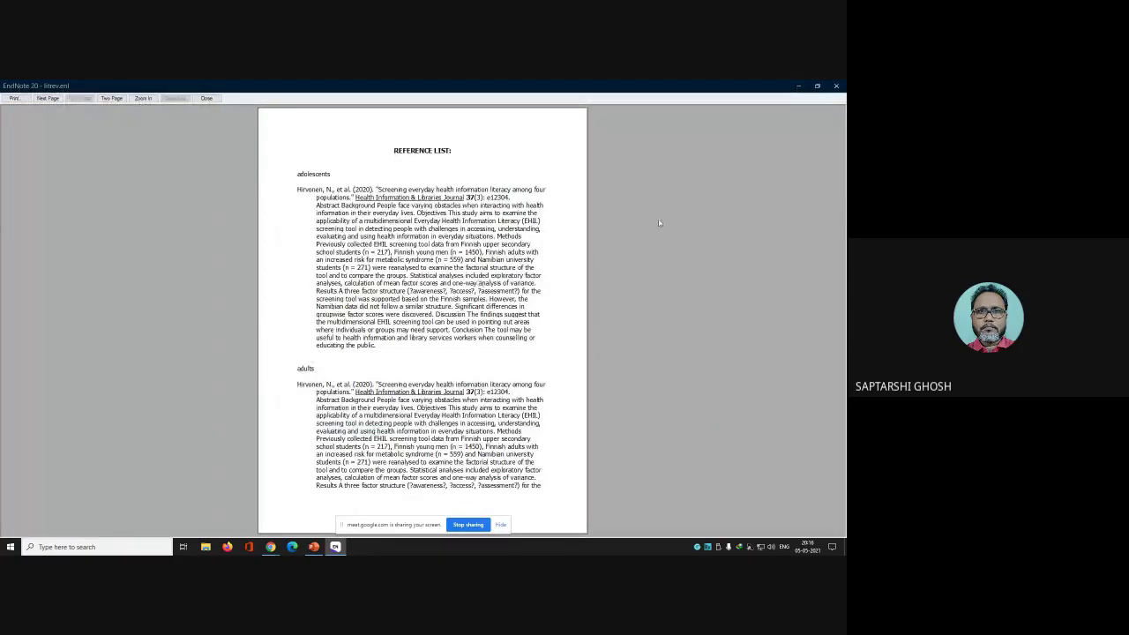
click(53, 100)
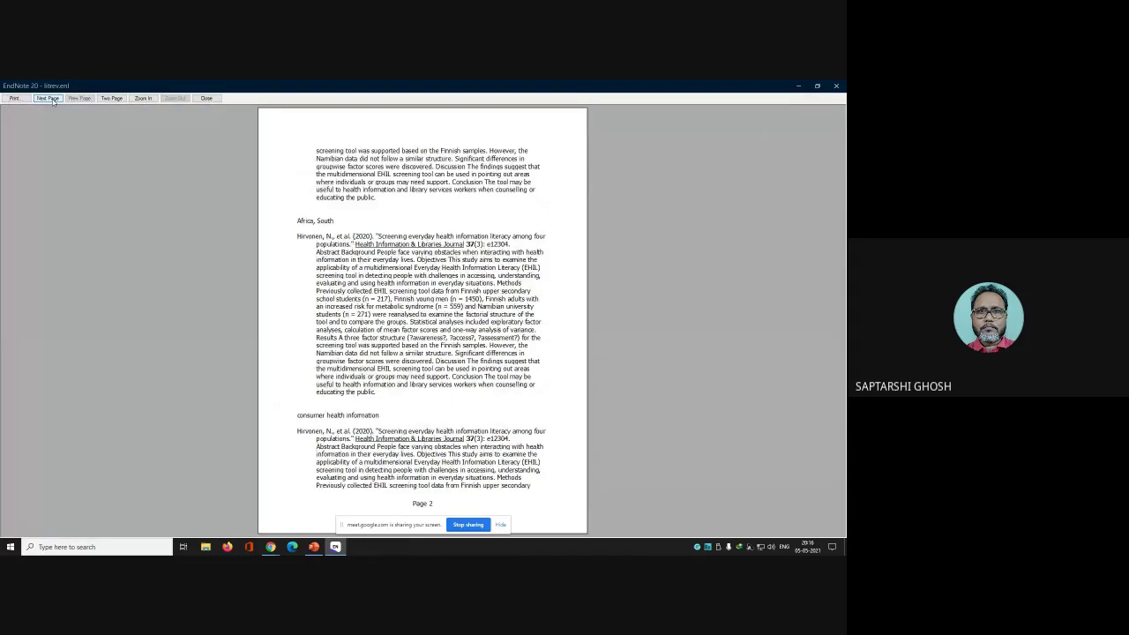
click(48, 98)
click(47, 98)
click(48, 97)
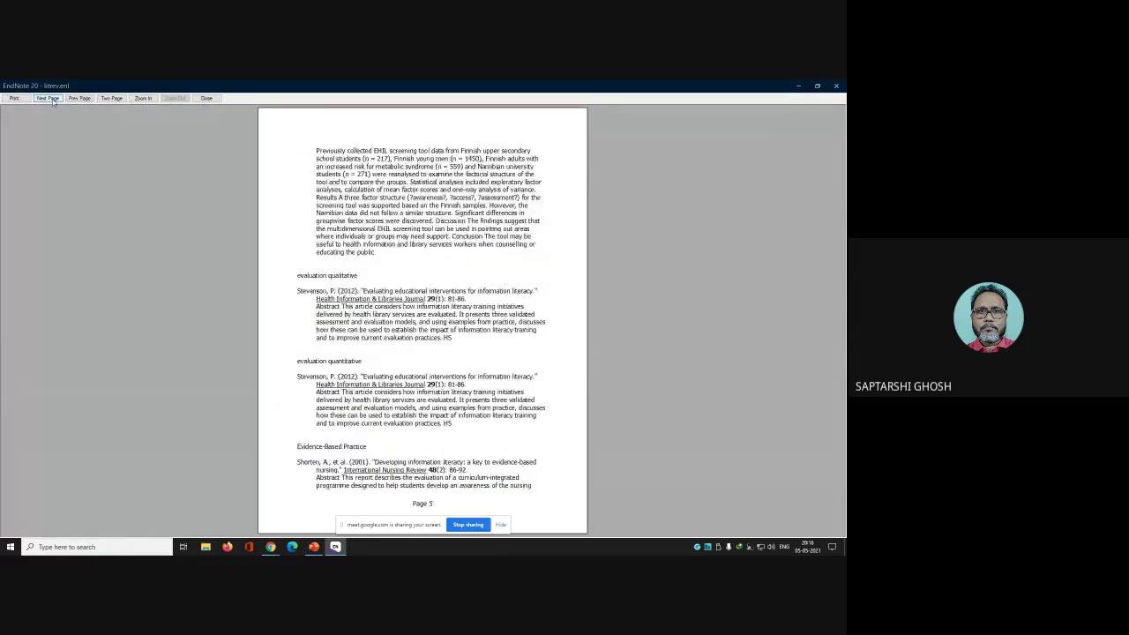
click(49, 98)
click(48, 98)
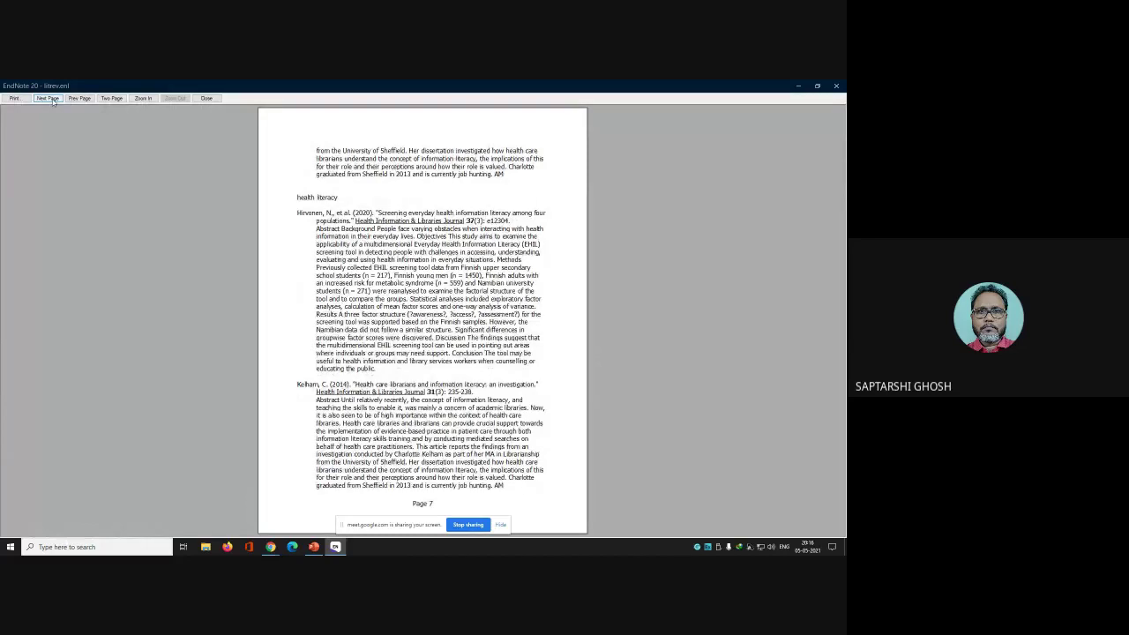
click(49, 98)
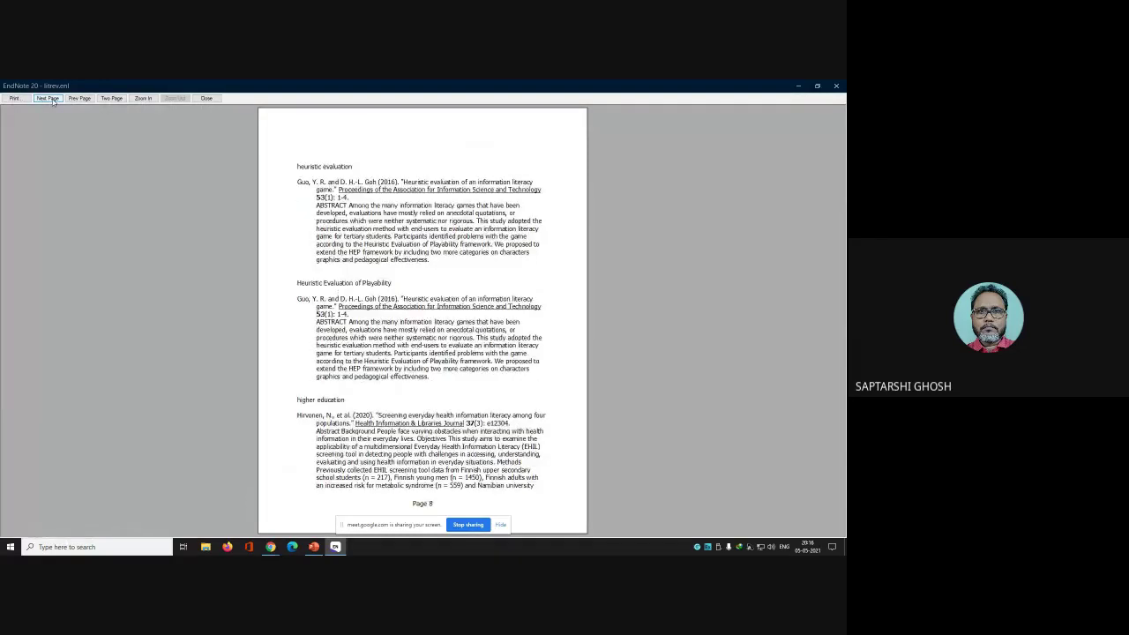
click(49, 98)
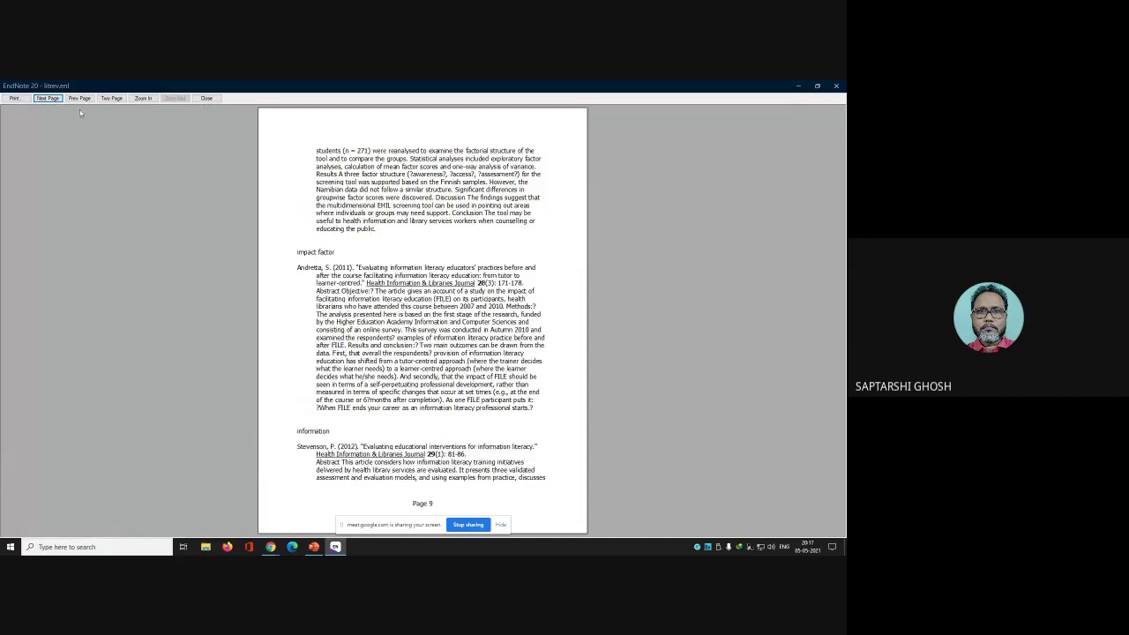
click(55, 100)
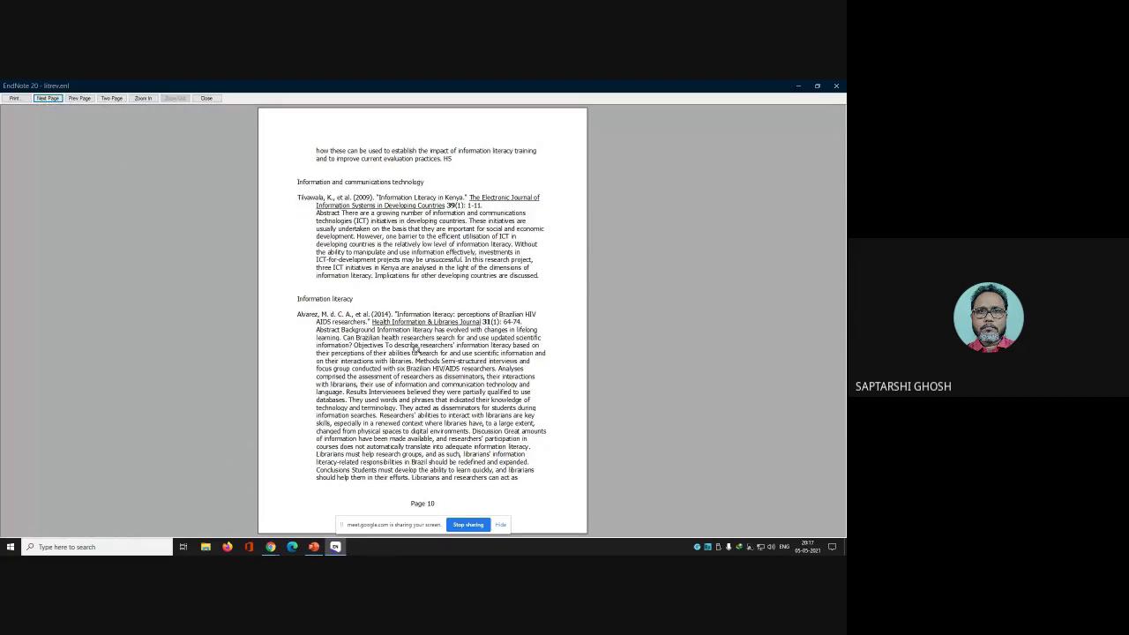
click(47, 98)
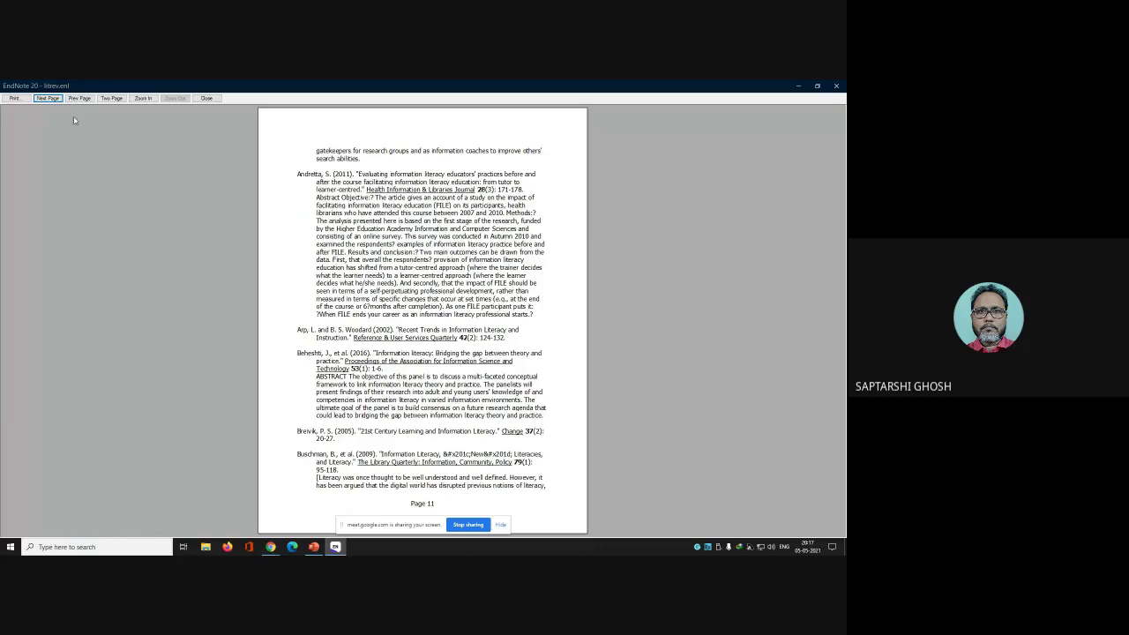
click(48, 98)
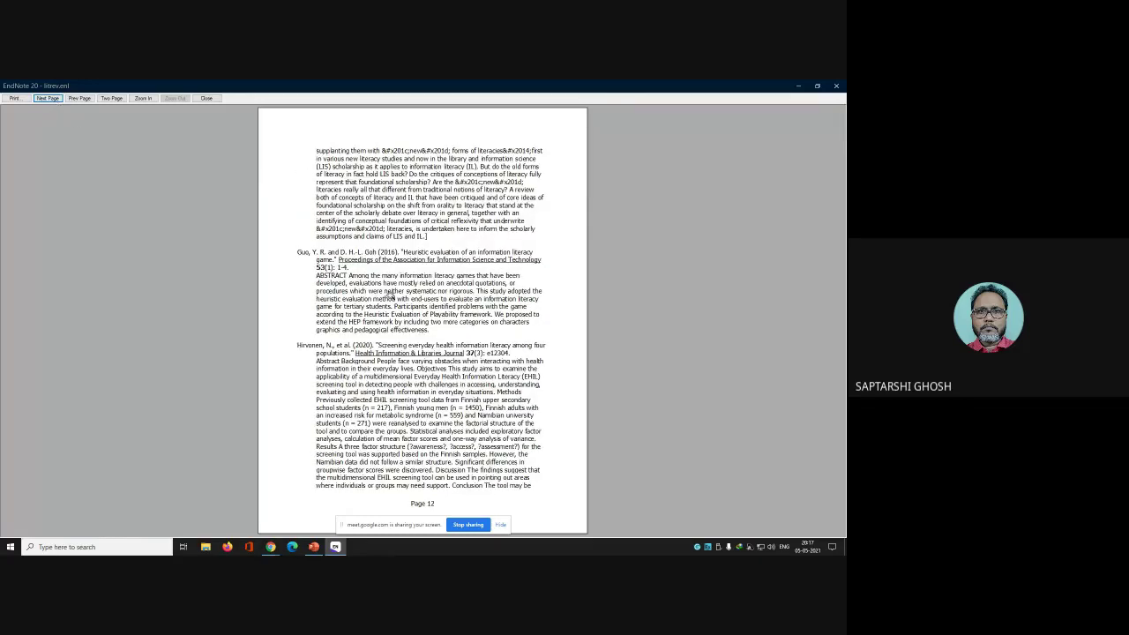
click(48, 97)
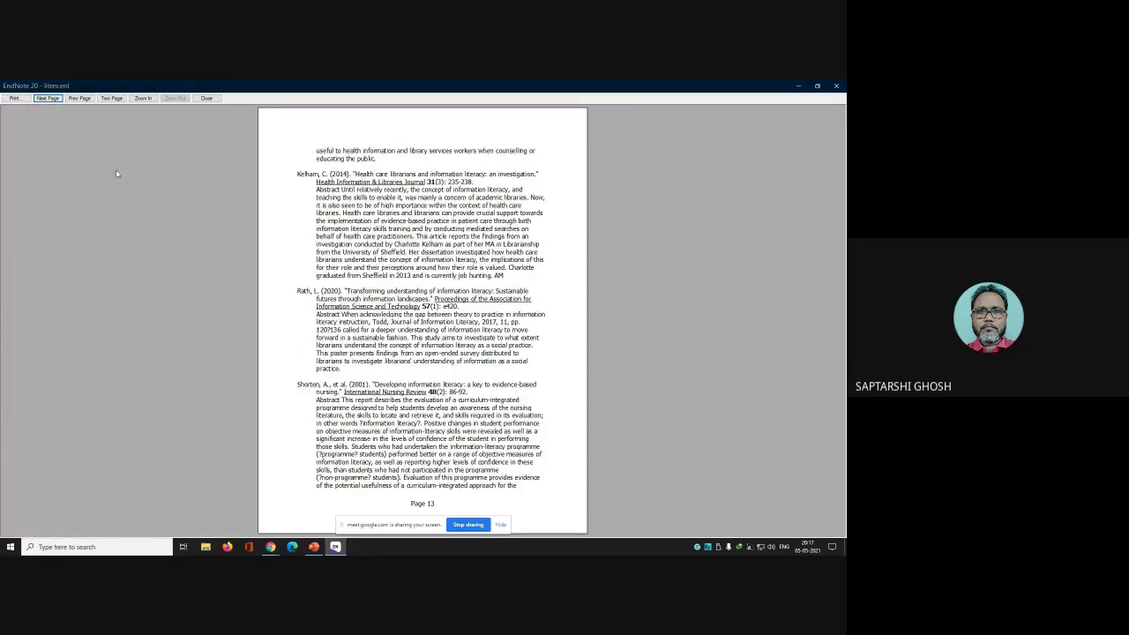
click(51, 98)
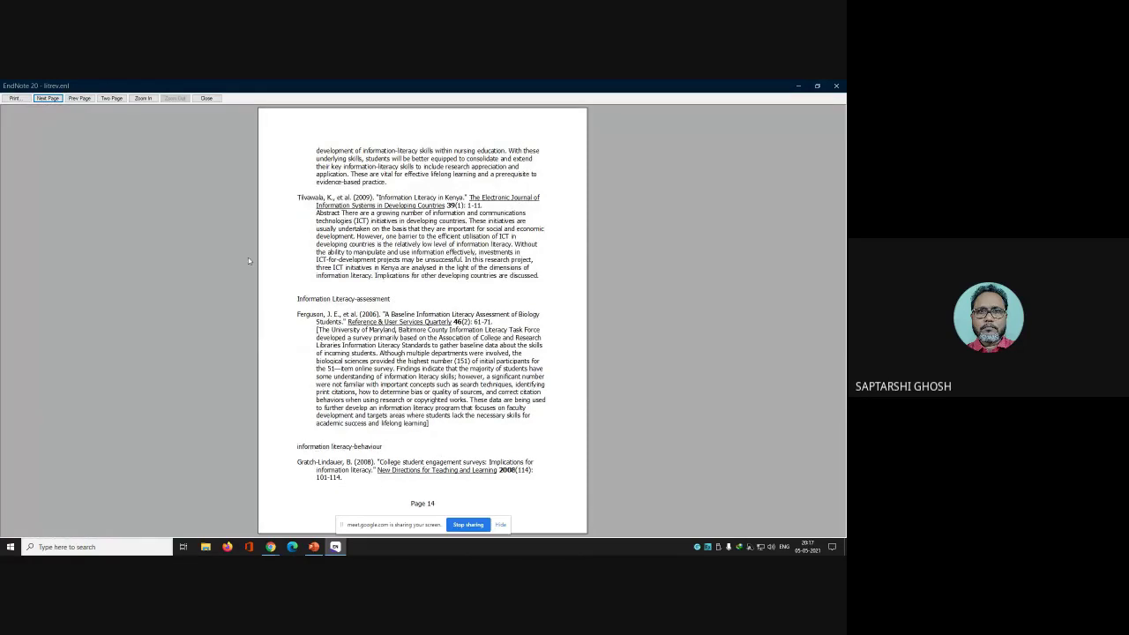
click(56, 99)
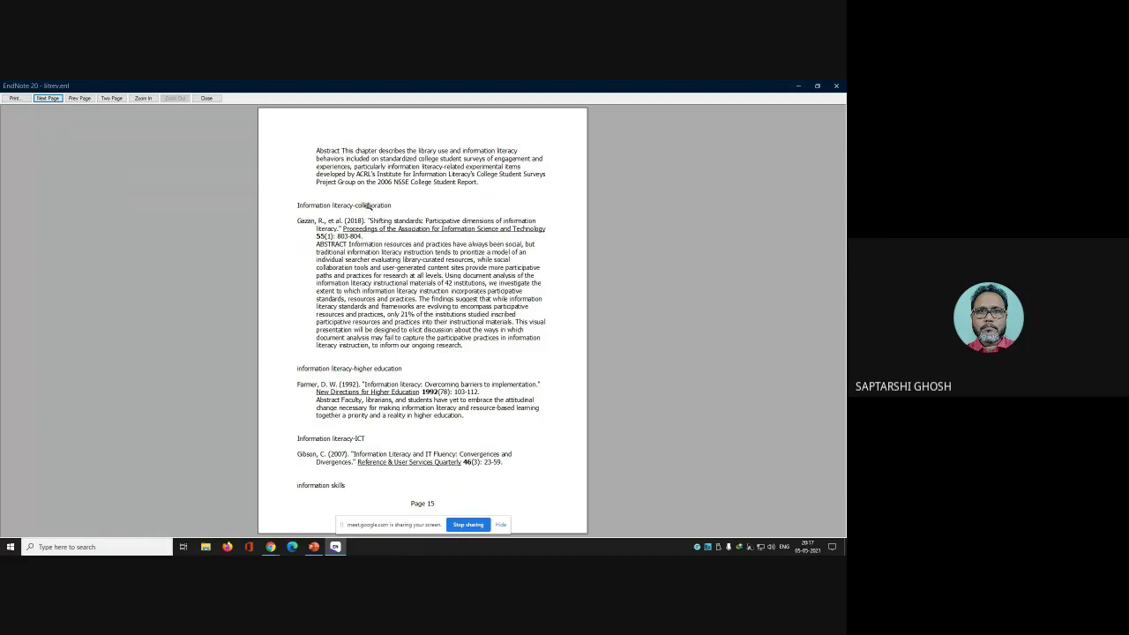
click(78, 98)
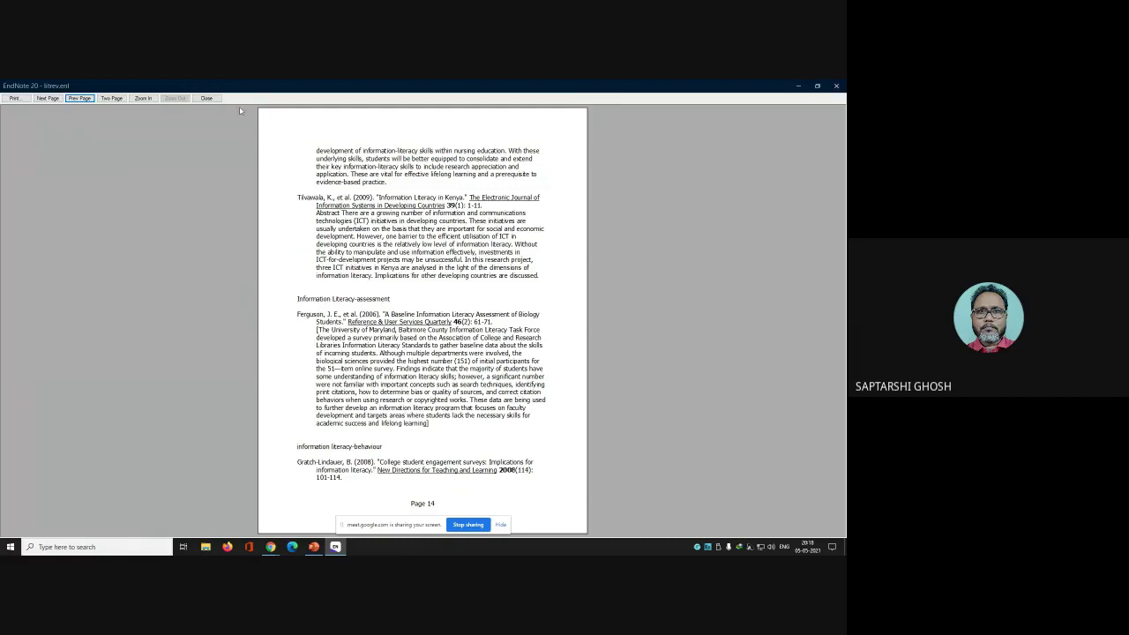
click(202, 99)
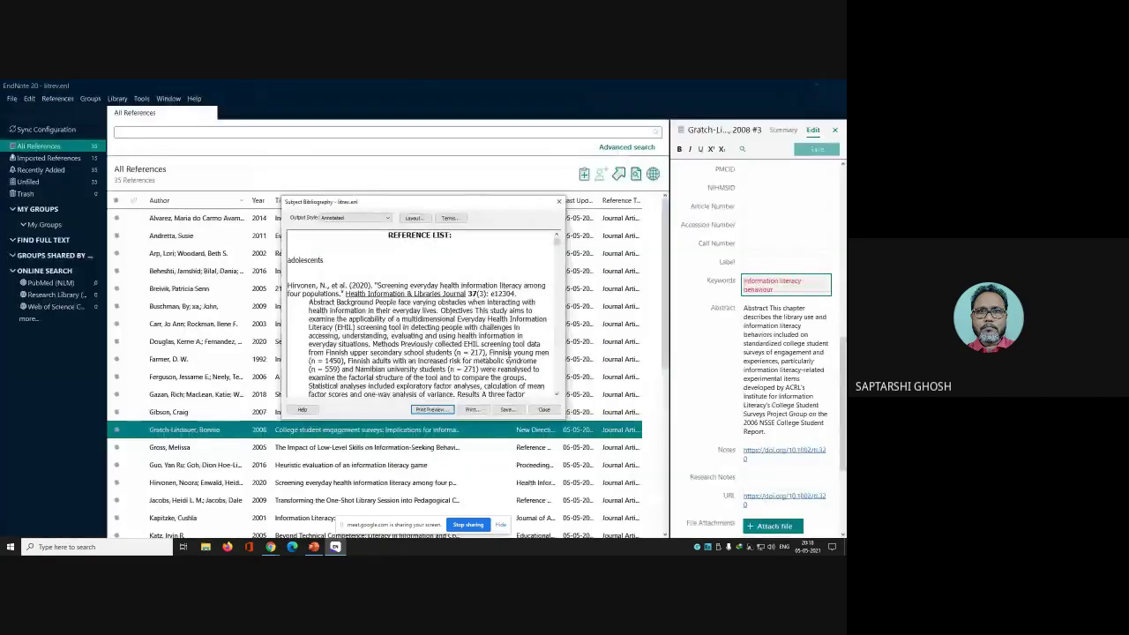
Step: Save the subject bibliography to the Desktop in Rich Text Format under the suggested name and close its preview
click(507, 410)
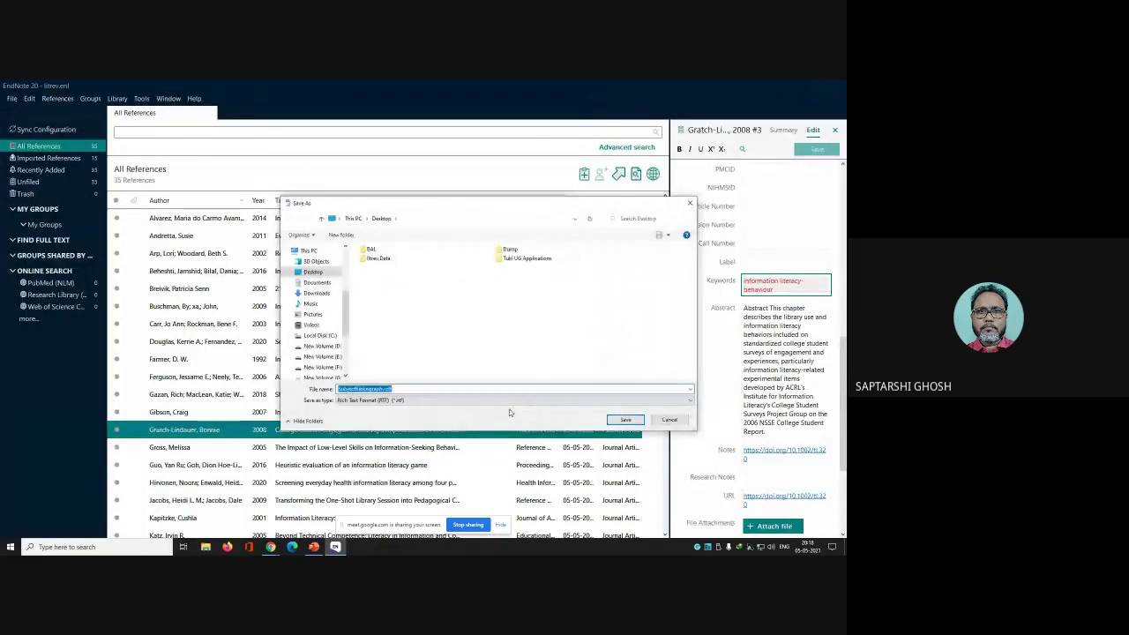
click(625, 420)
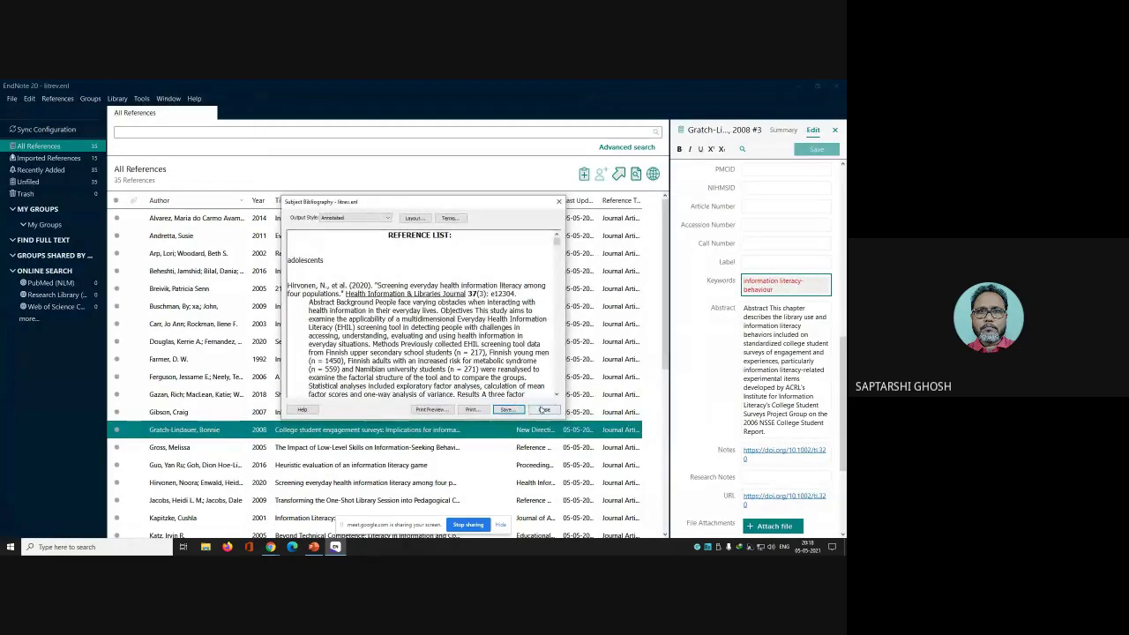
click(544, 411)
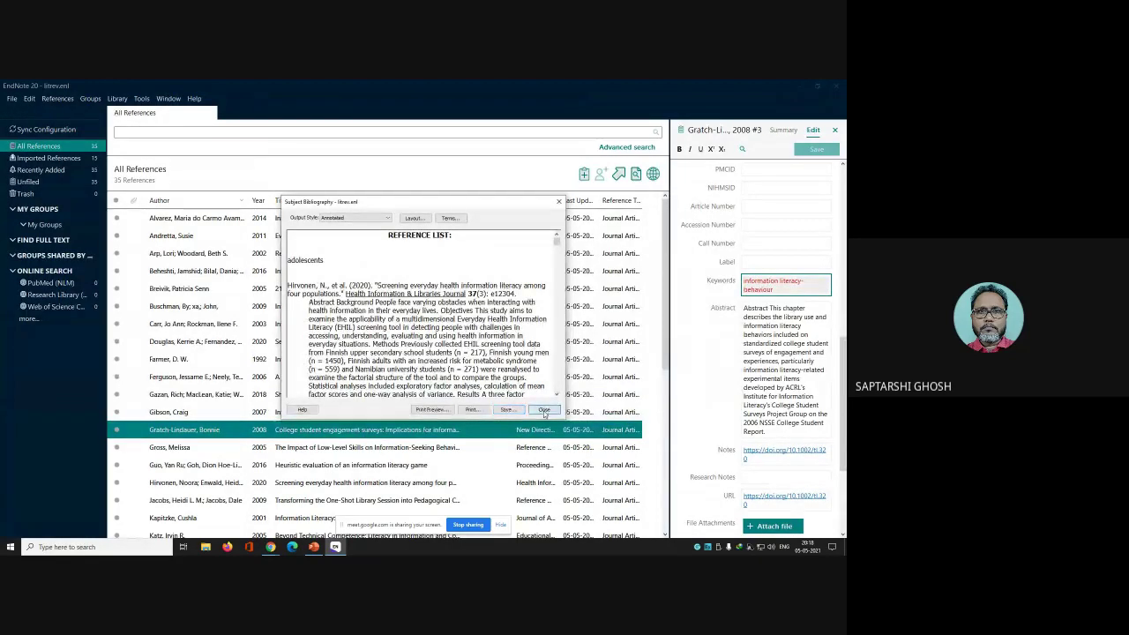
Step: Close EndNote and open the saved SubjectBibliography.rtf from the desktop in Word
click(837, 87)
drag(822, 114, 655, 224)
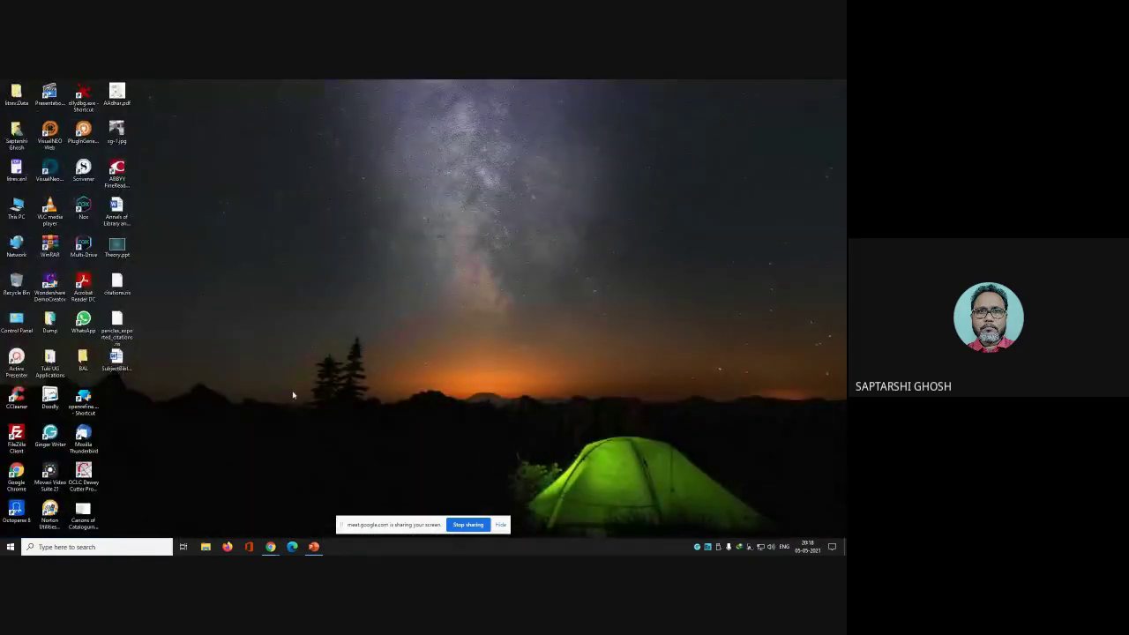
double_click(117, 360)
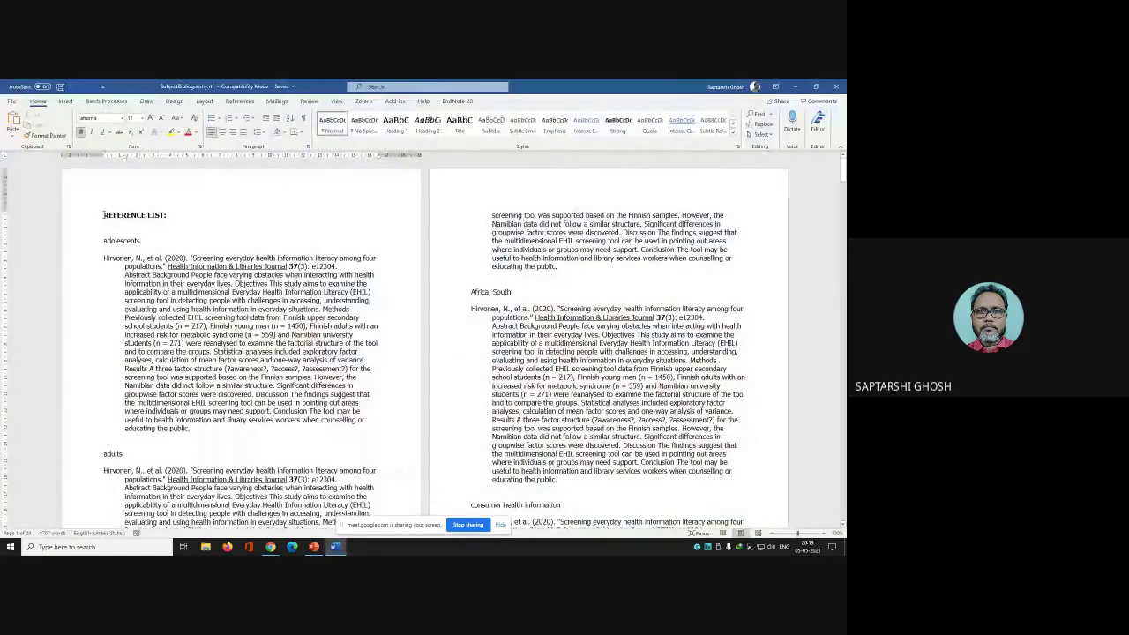
Step: Remove the "REFERENCE LIST:" title and all subject sections preceding the "Information literacy" section
drag(104, 215, 197, 215)
key(Delete)
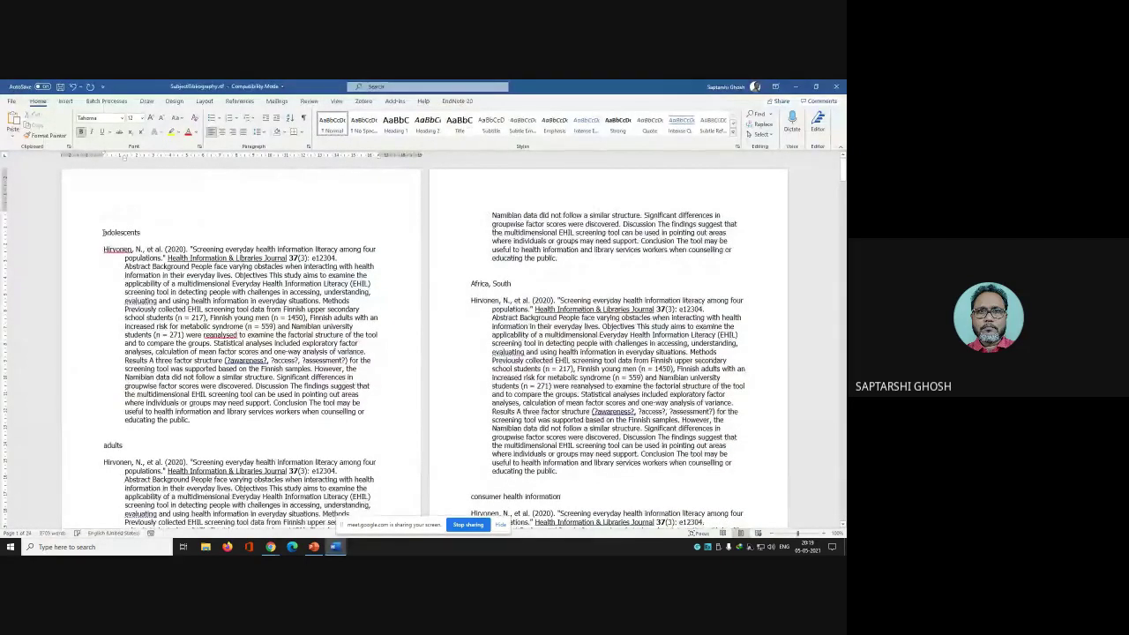
drag(103, 232, 625, 324)
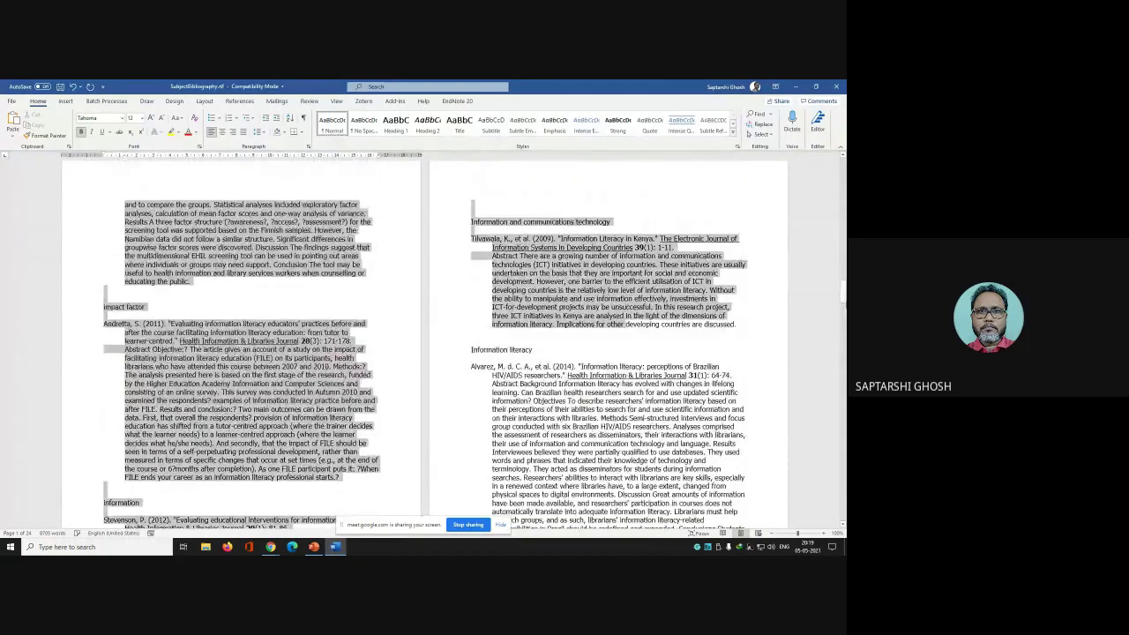
drag(730, 326, 743, 330)
scroll(744, 330, down, 5)
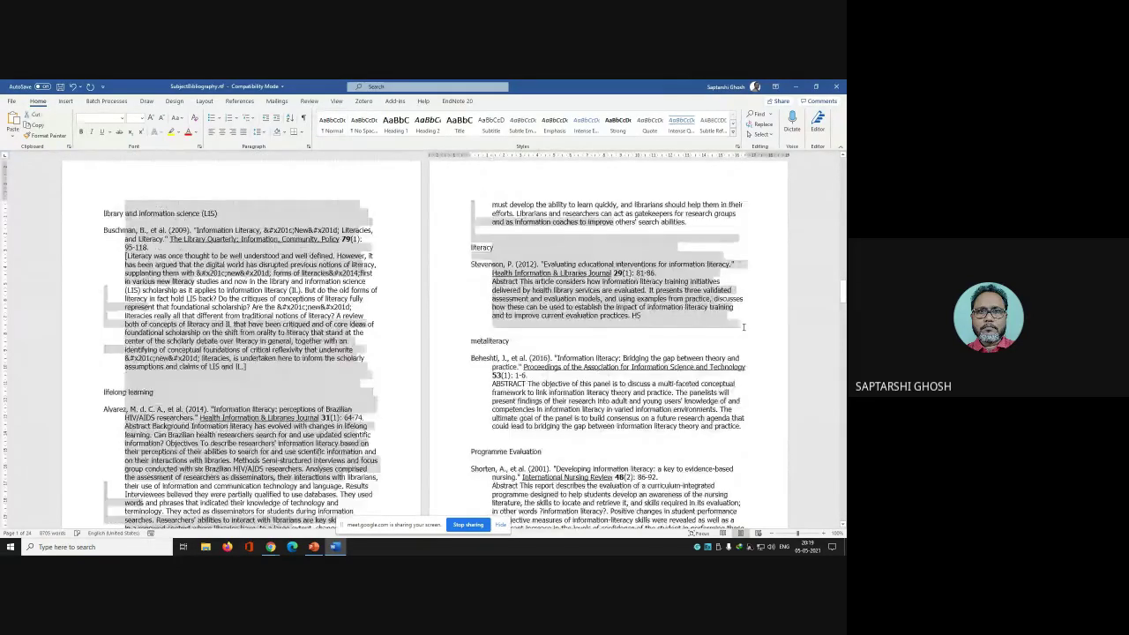
key(ctrl+x)
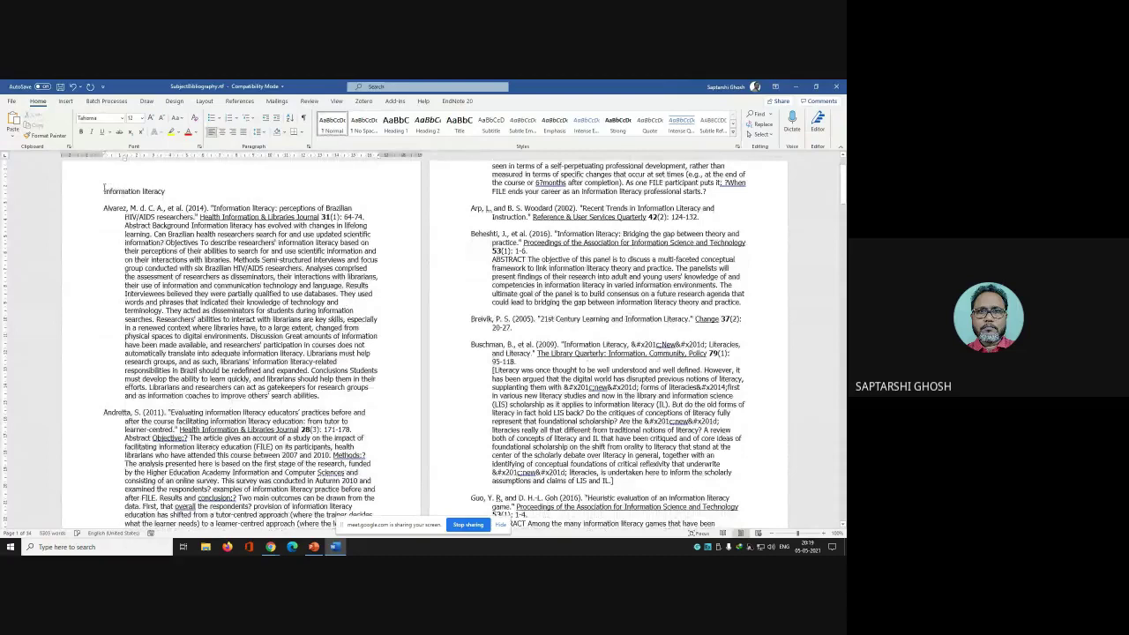
Step: Bold the "Information literacy" heading and separate the first reference's abstract text from the word "Abstract" with a blank line
drag(103, 191, 168, 193)
click(80, 132)
click(153, 225)
key(Return)
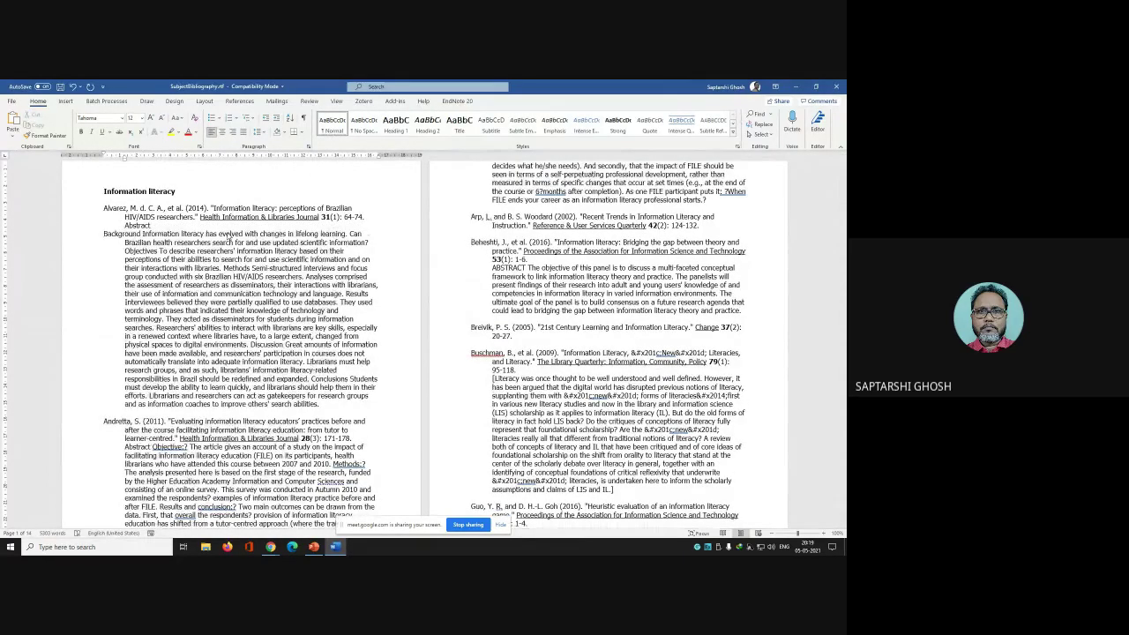
key(Return)
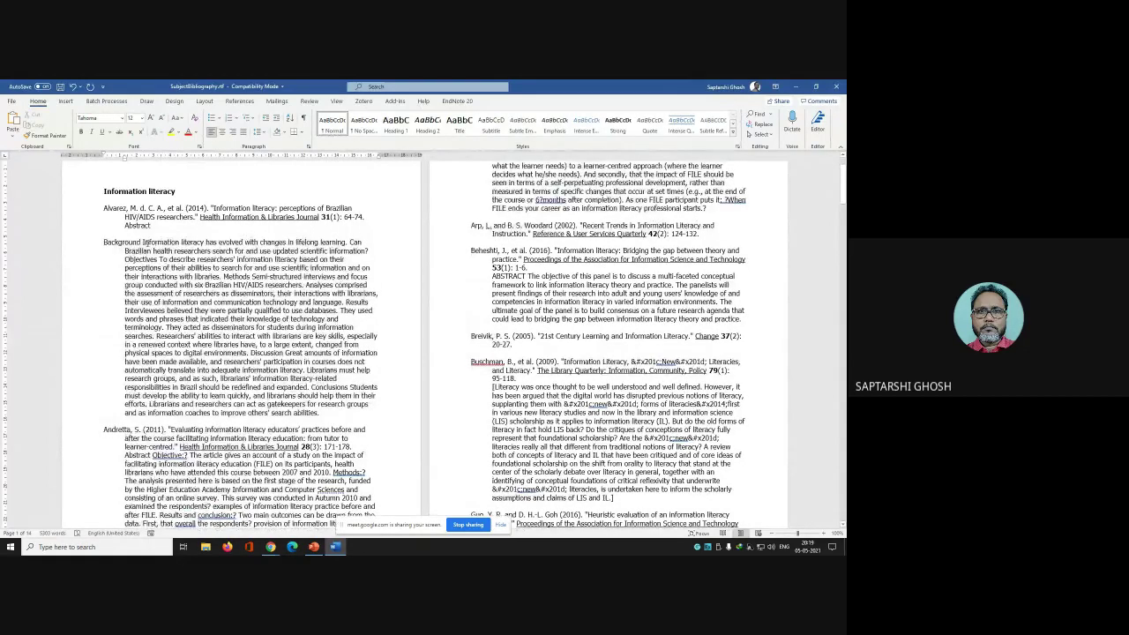
Step: Delete the word "Background" from the start of the first reference's abstract text
mouse_move(144, 241)
mouse_down()
mouse_move(115, 242)
mouse_move(123, 217)
mouse_move(136, 242)
mouse_up()
double_click(137, 241)
key(Delete)
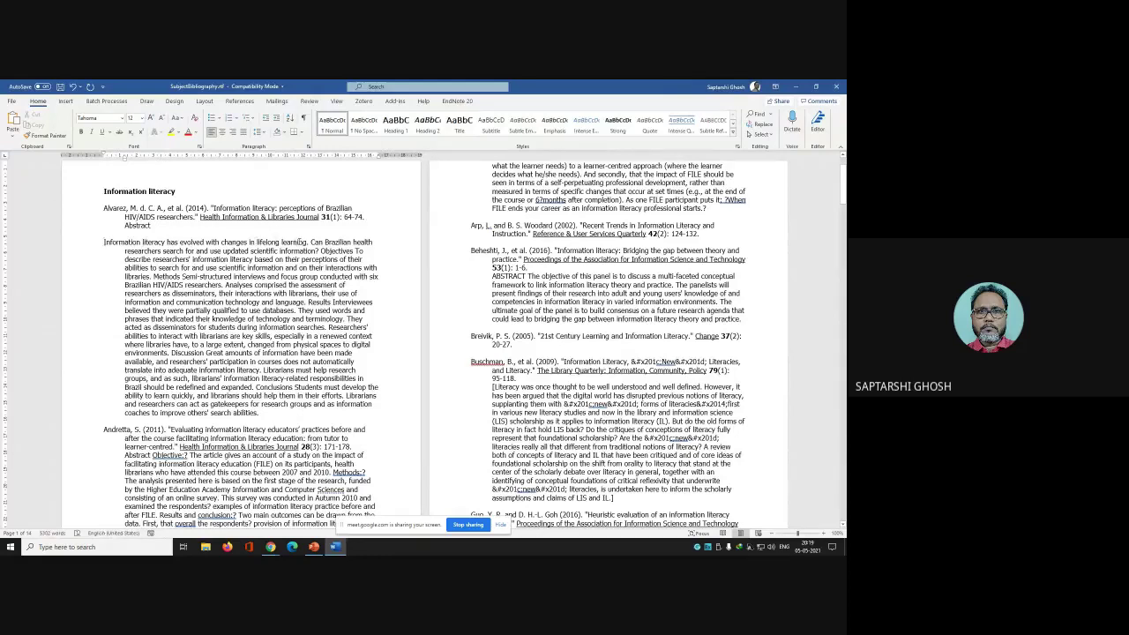
Step: Shorten the first reference's abstract by deleting the text from "has evolved with changes" through "librarians should"
ctrl+click(314, 244)
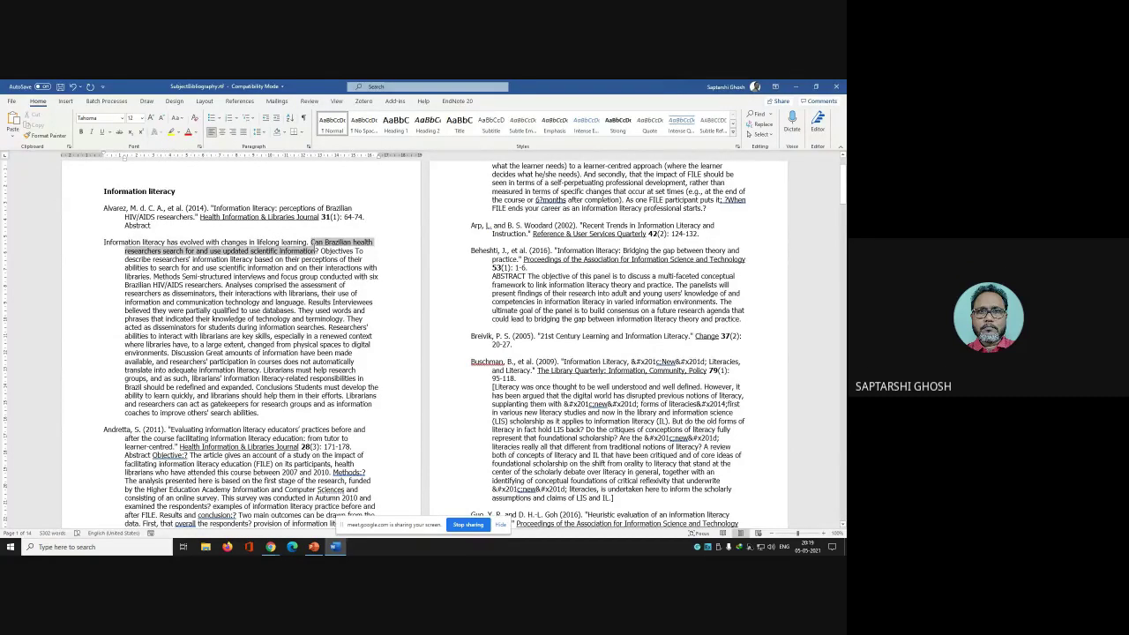
drag(314, 247, 236, 336)
click(158, 276)
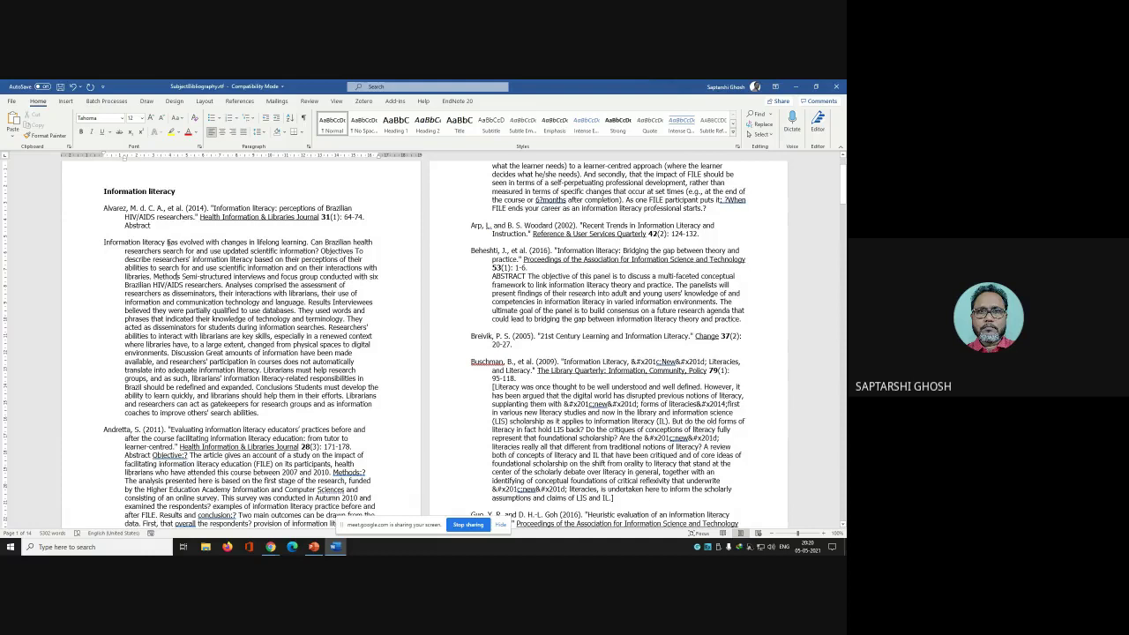
drag(167, 242, 262, 395)
key(BackSpace)
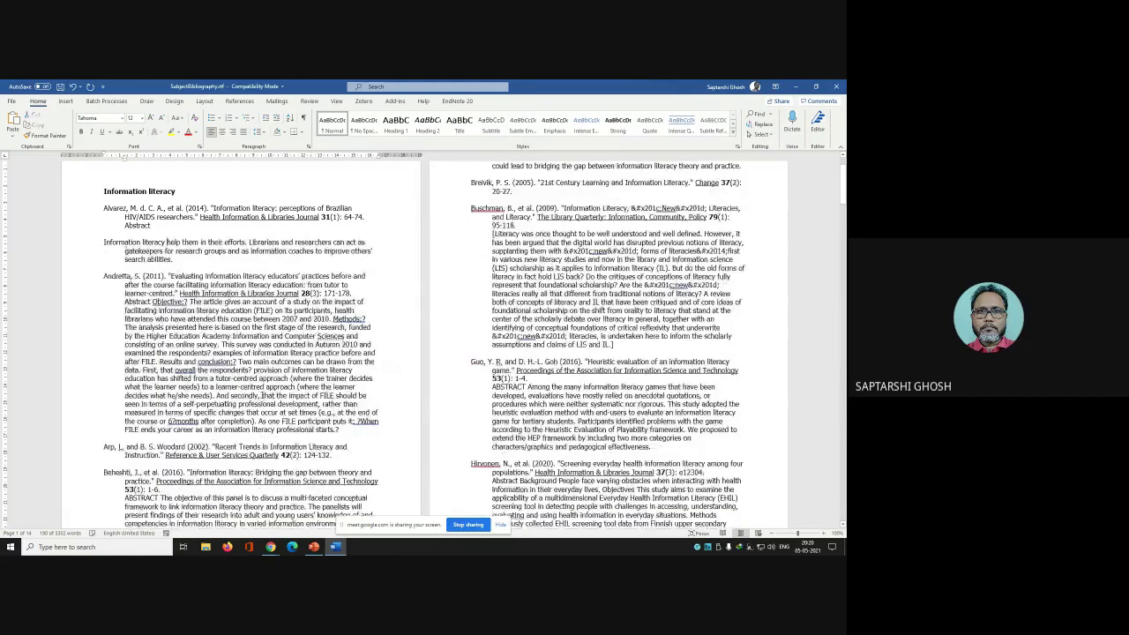